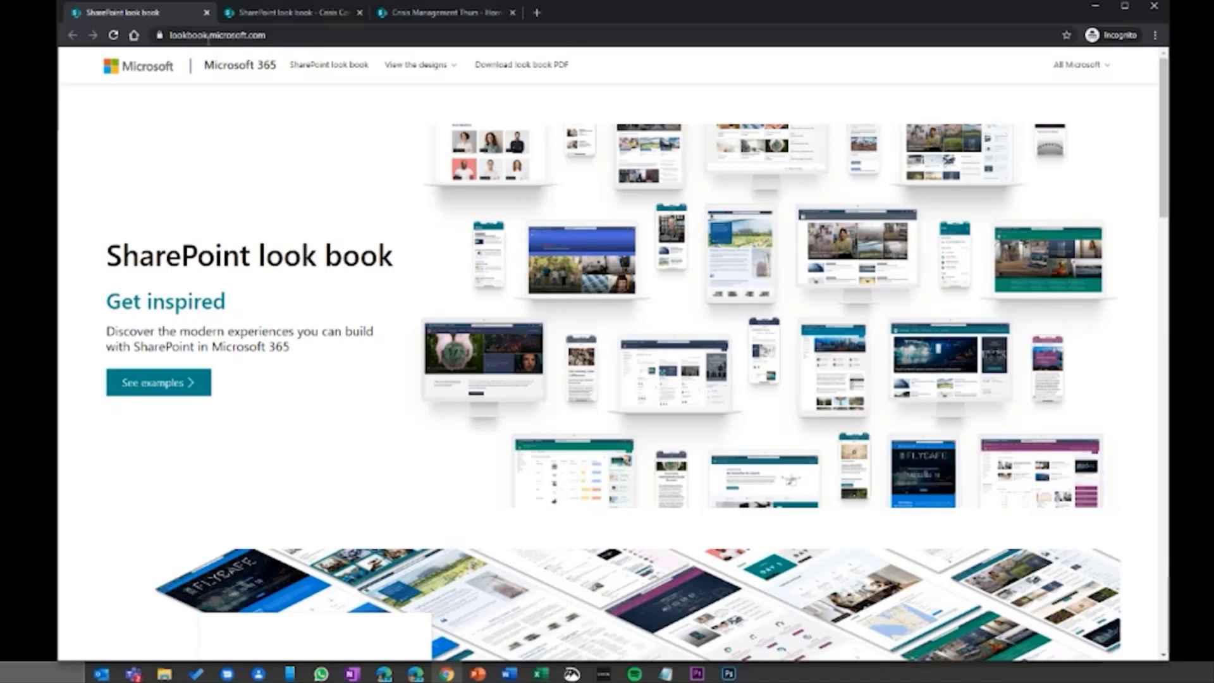
Open the Crisis Communications design for organizations and start adding it to the tenant
click(427, 69)
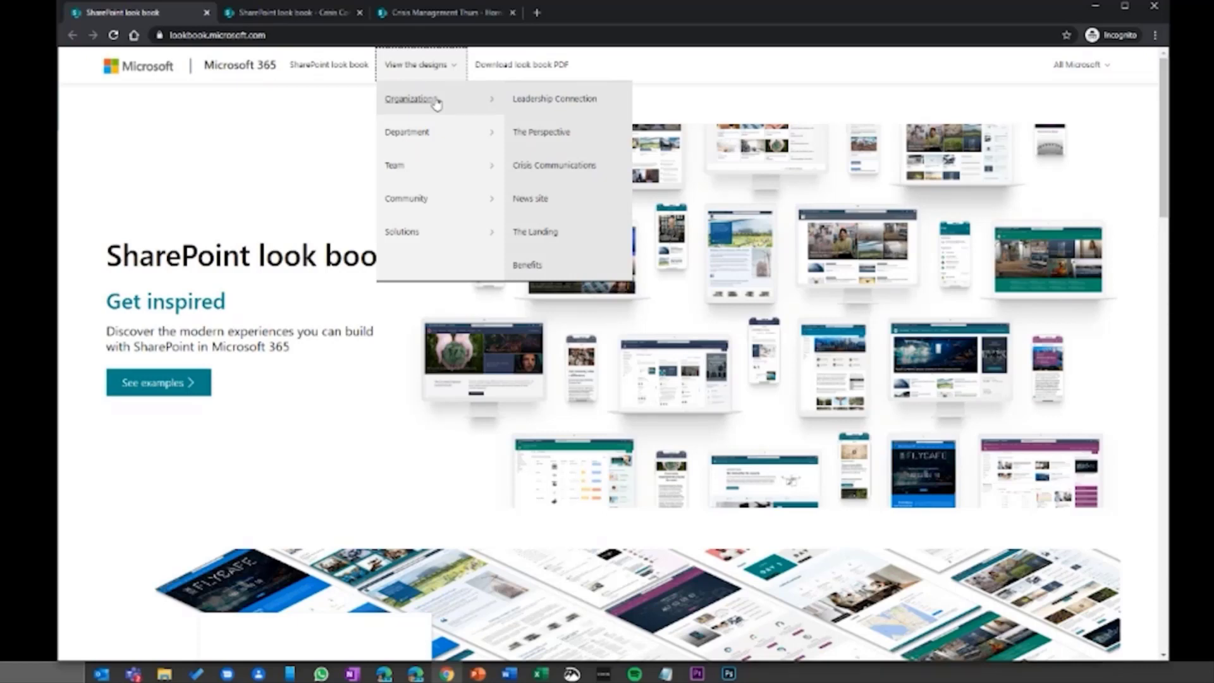
click(571, 171)
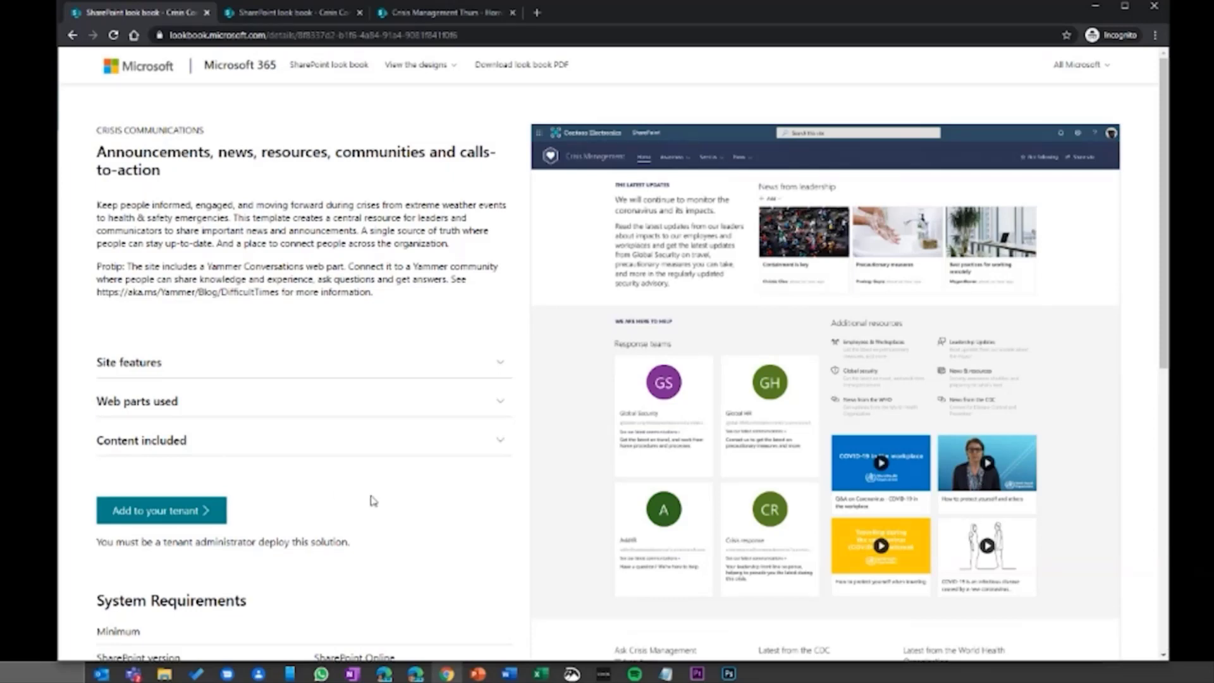
click(169, 512)
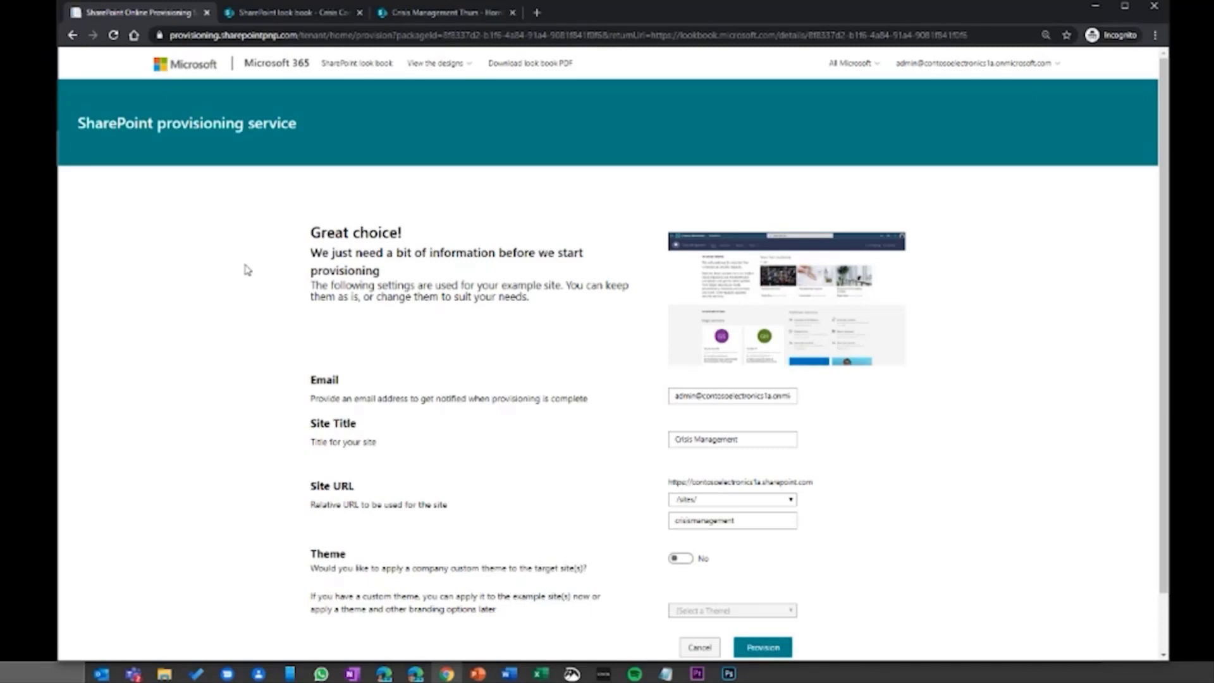
Set the site title to "Crisis Management - Friday" and the relative site URL to "crisismanagementFRI"
scroll(247, 270, down, 1)
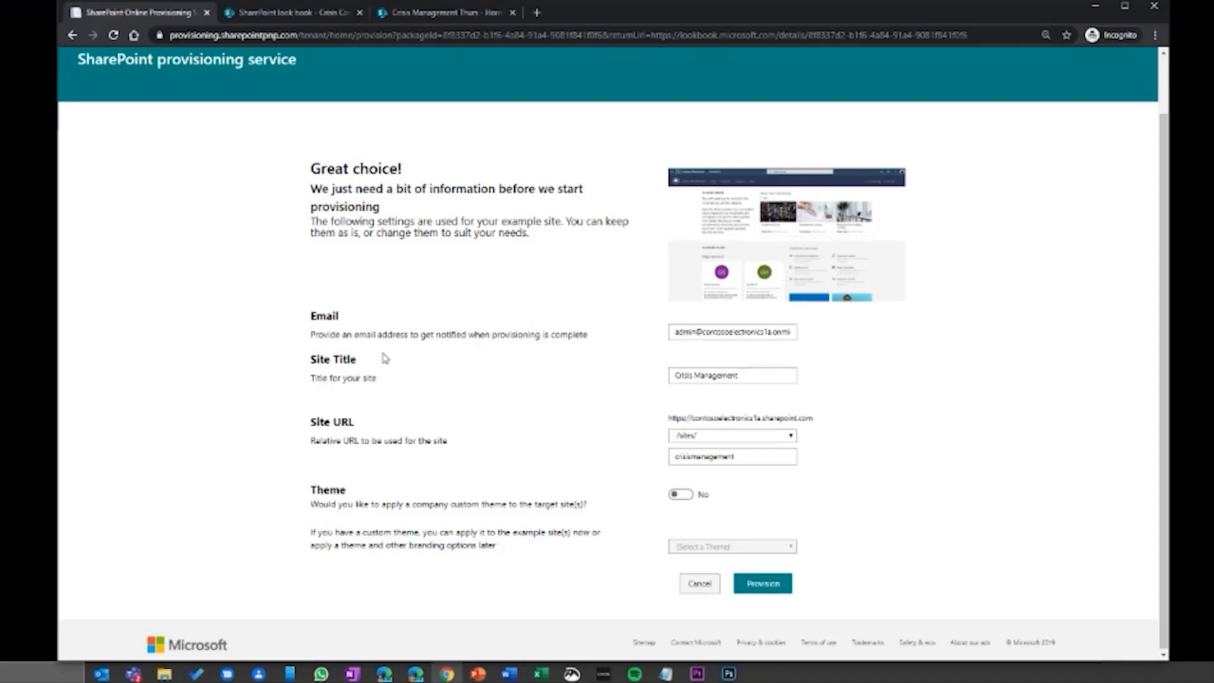
click(759, 373)
text(- )
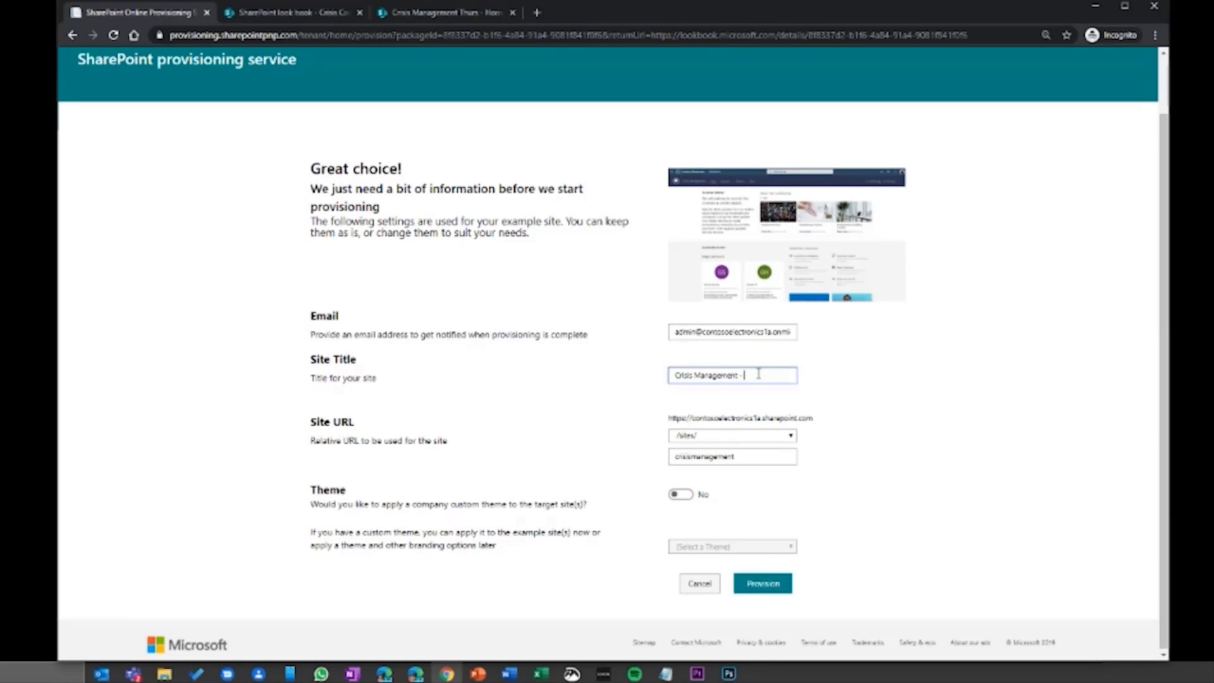
text(Friday)
click(743, 458)
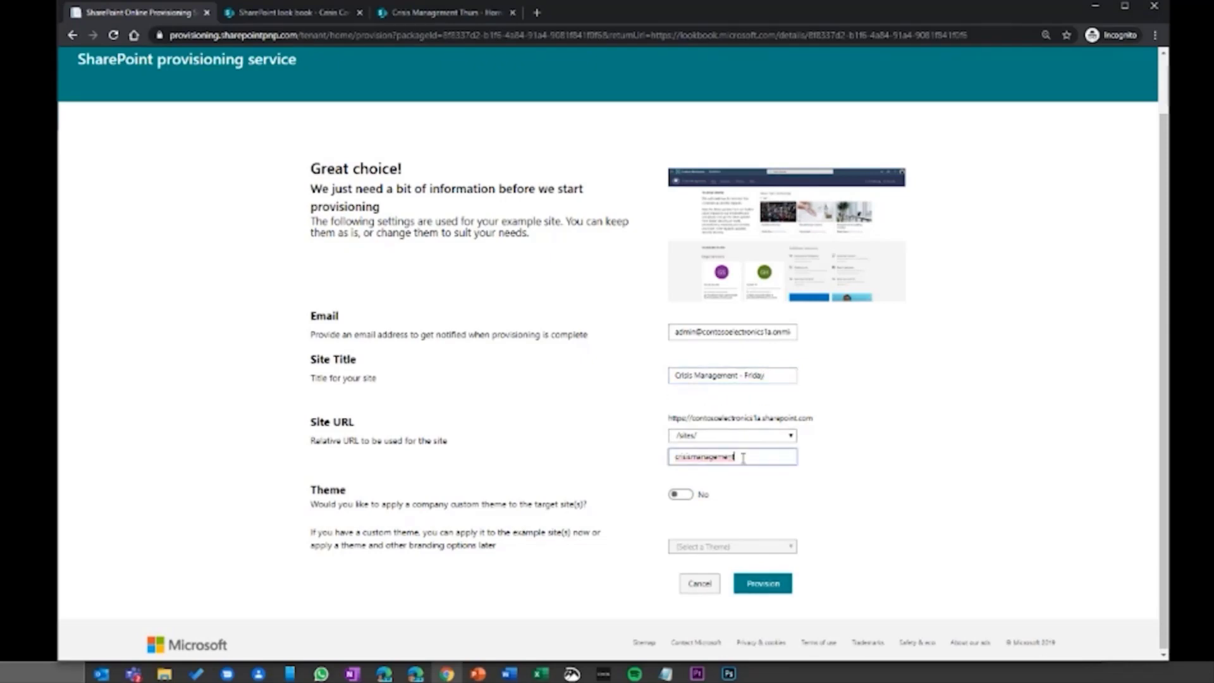
text(FF)
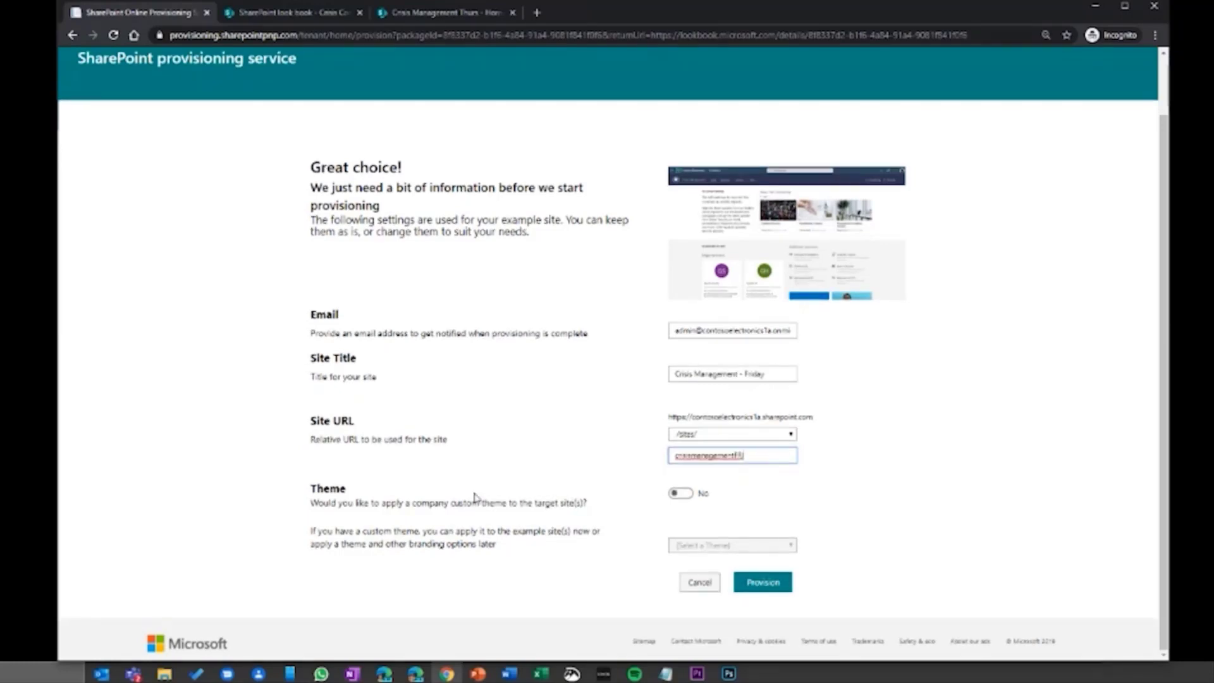
Enable a company custom theme, choose Contoso HR, and provision the site, confirming the provisioned elements
click(681, 494)
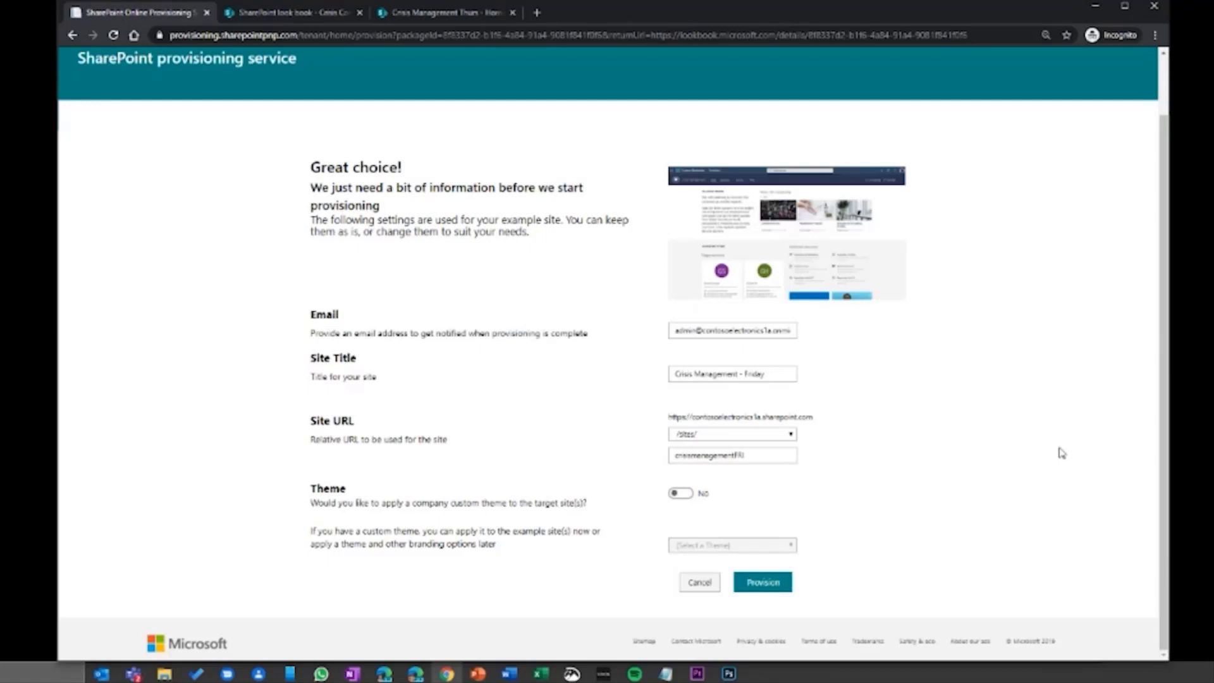
click(681, 495)
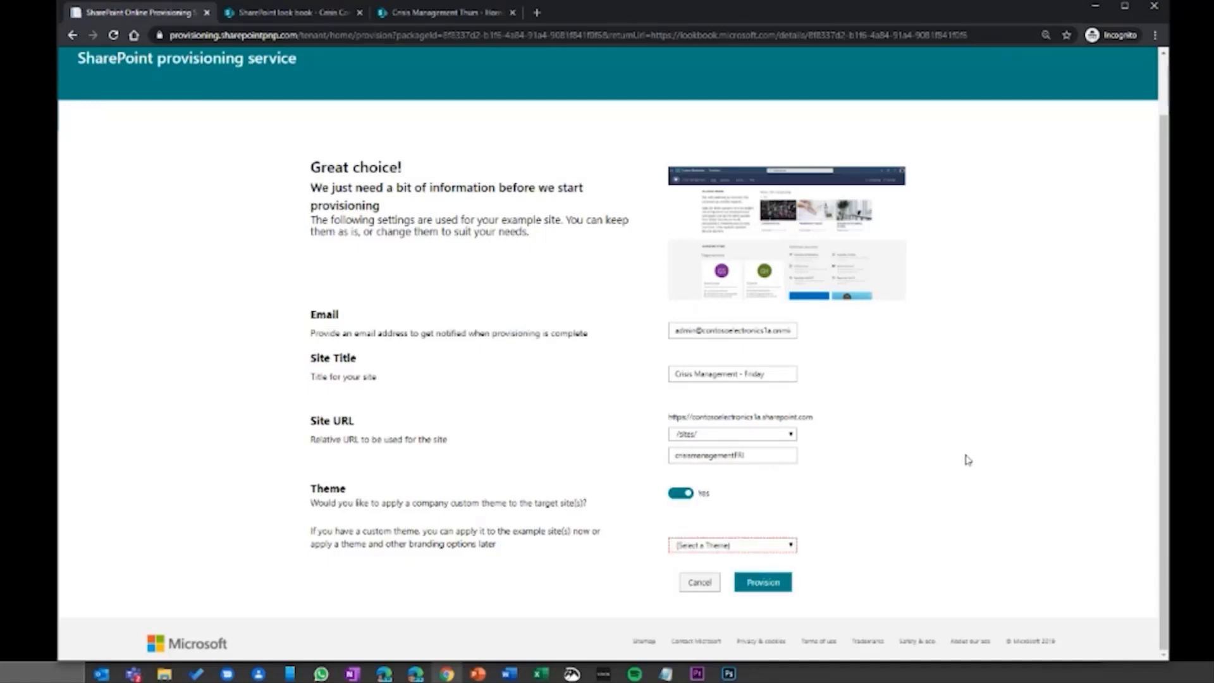
click(780, 548)
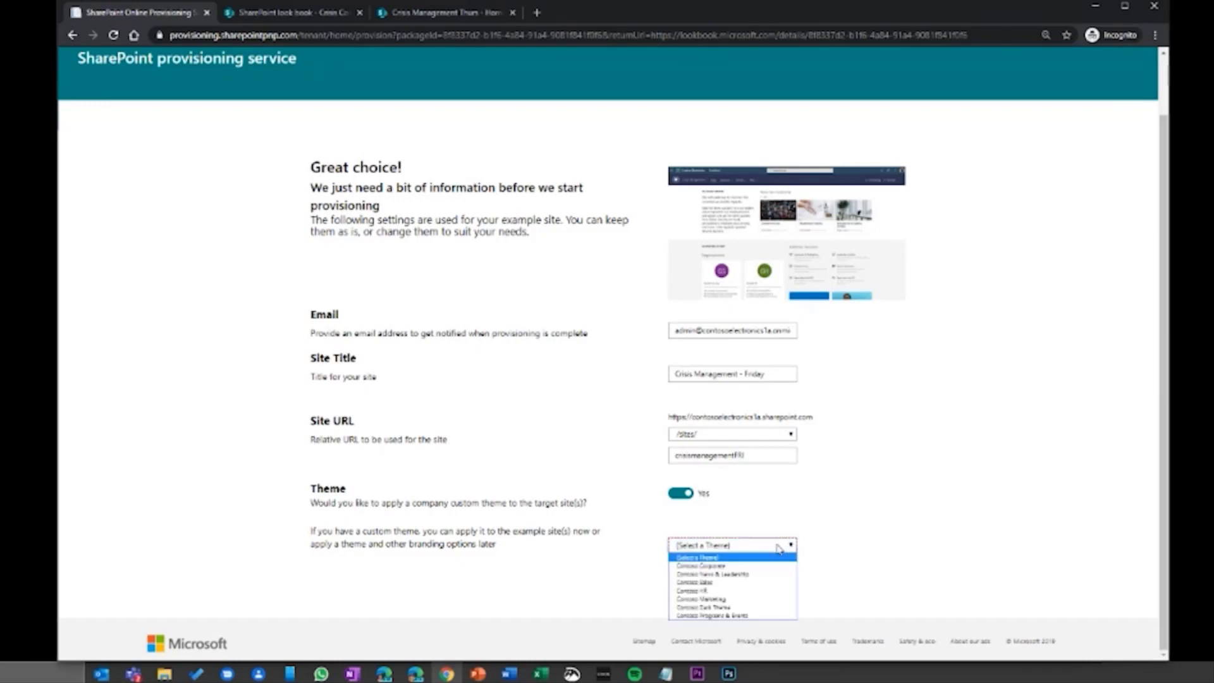
click(700, 591)
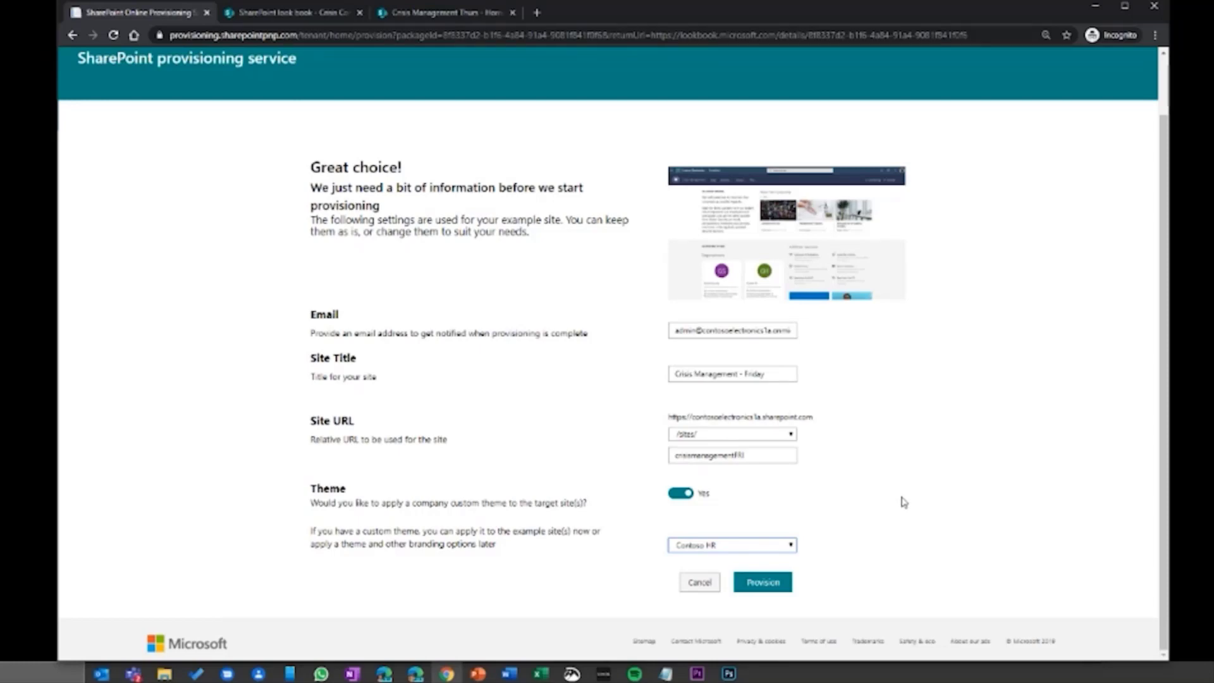
click(767, 585)
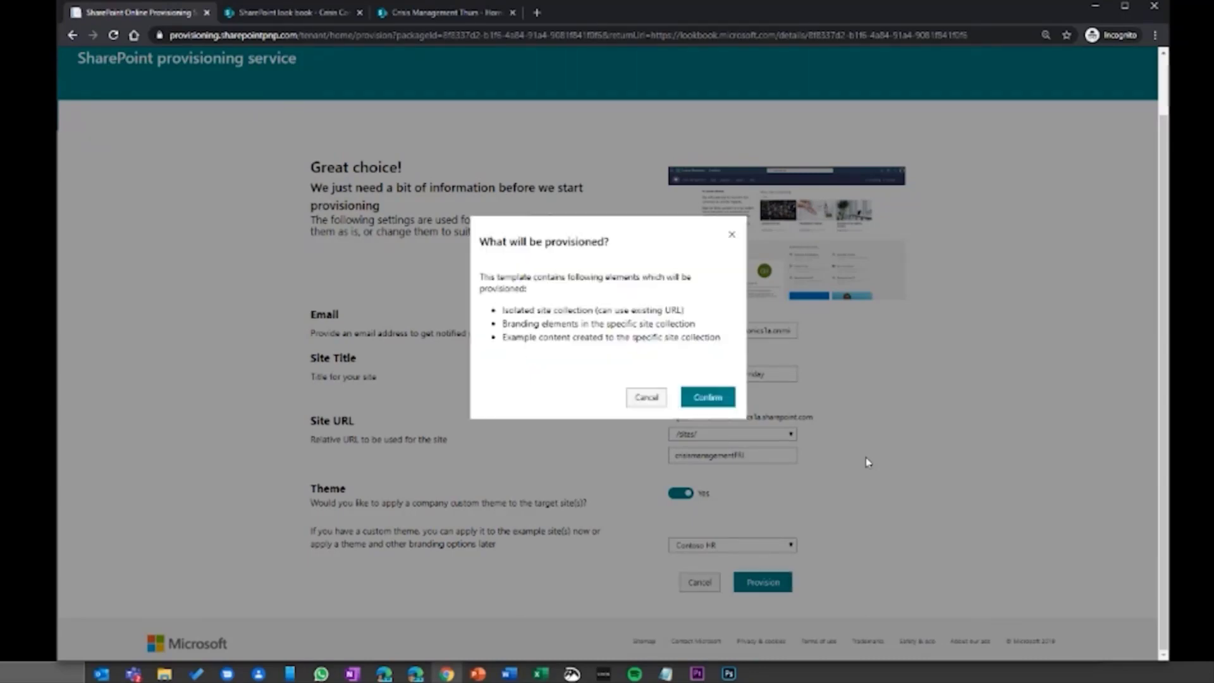
click(707, 397)
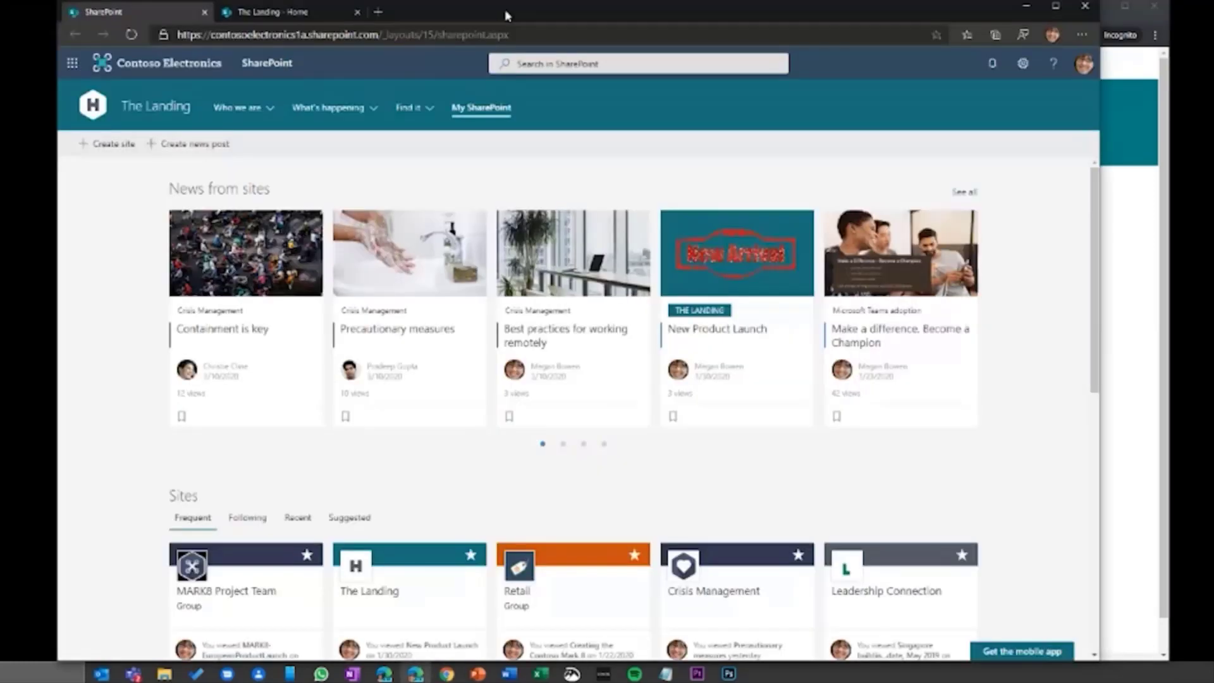
Start creating a new communication site from the SharePoint start page
drag(507, 14, 556, 15)
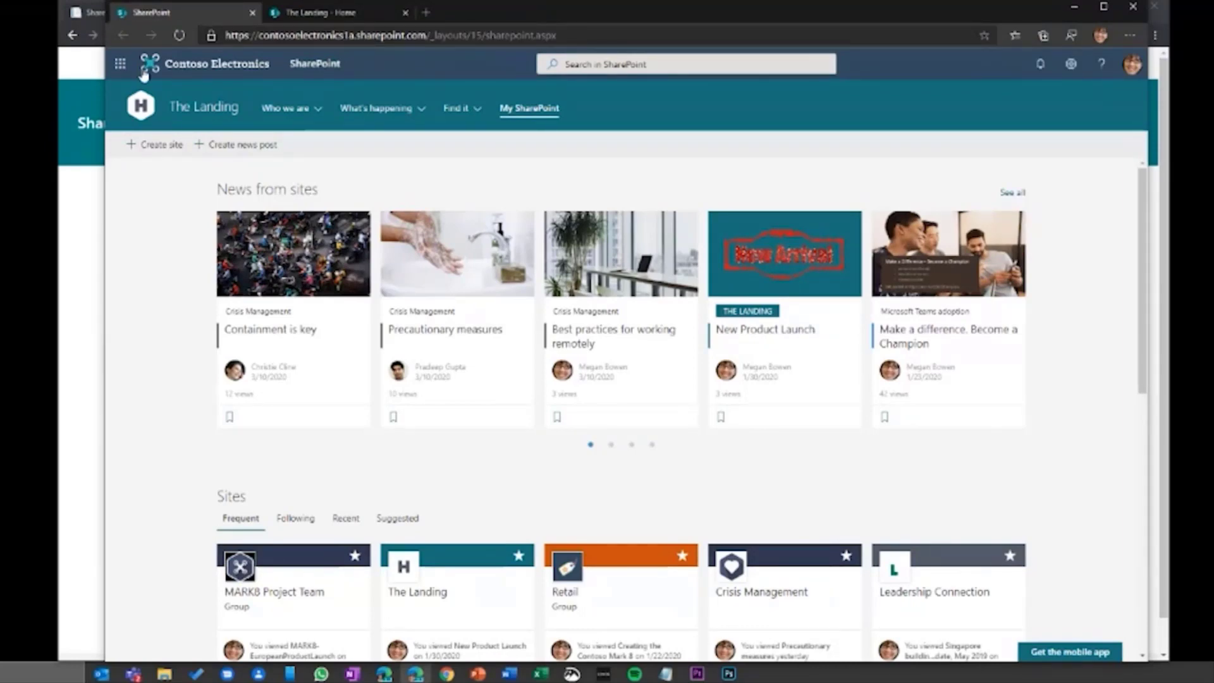
click(120, 63)
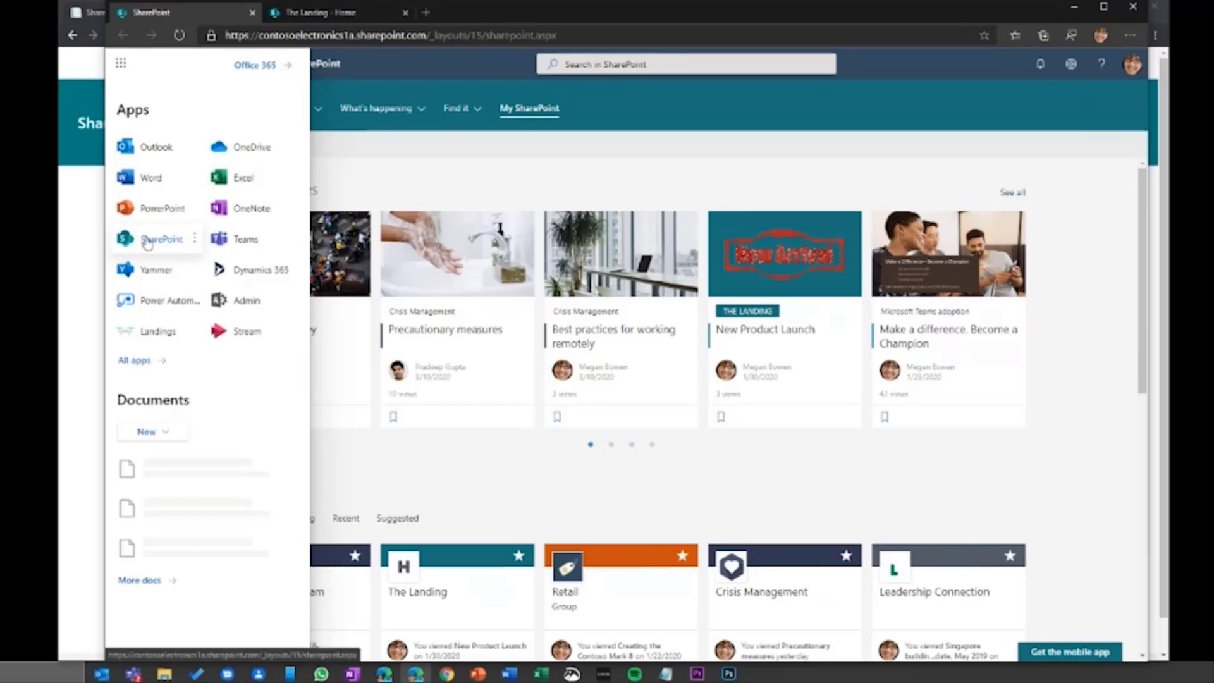
click(517, 187)
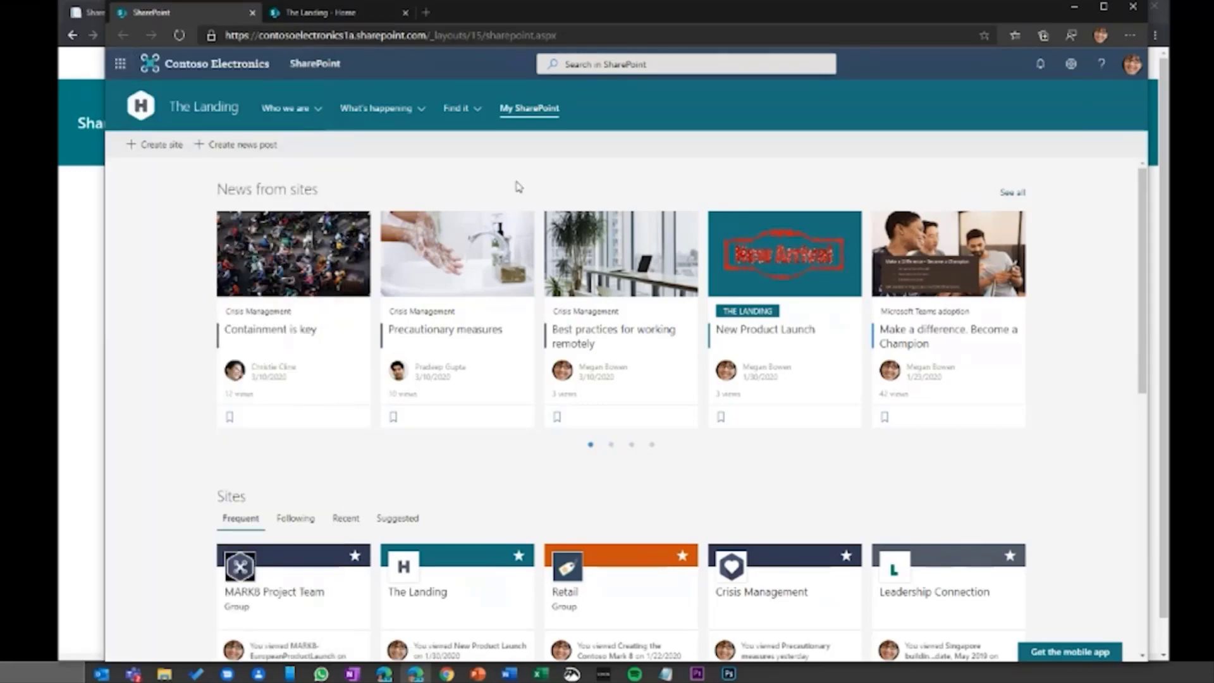
click(149, 148)
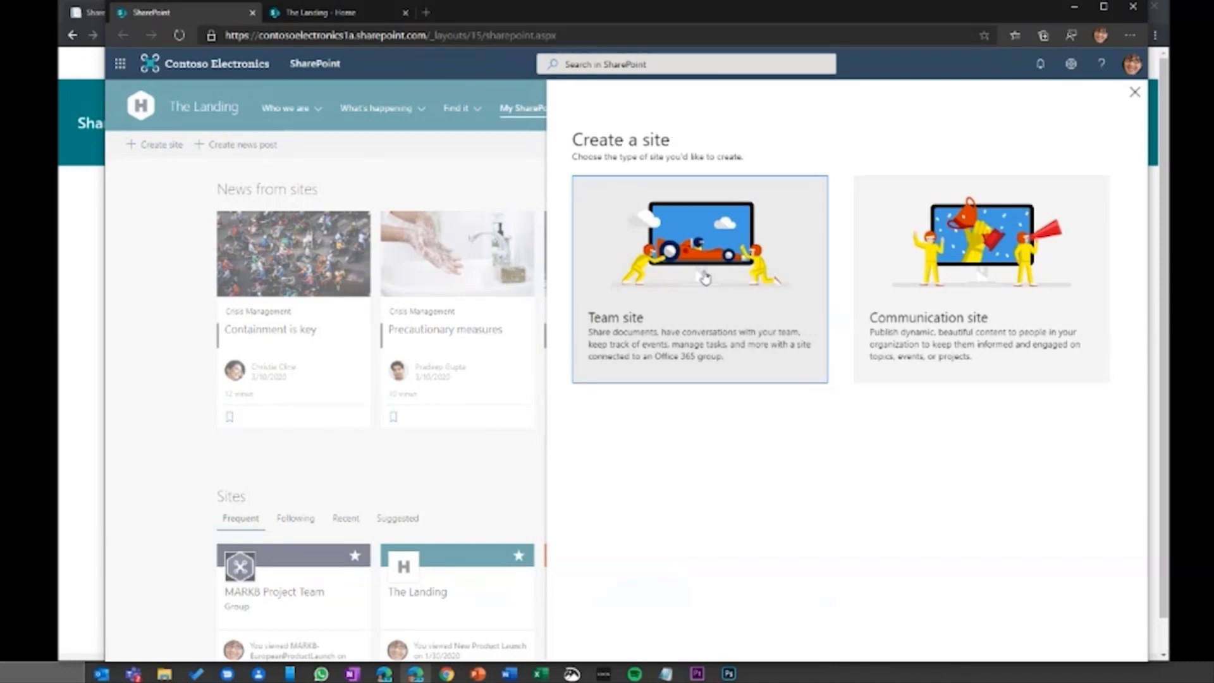
click(998, 319)
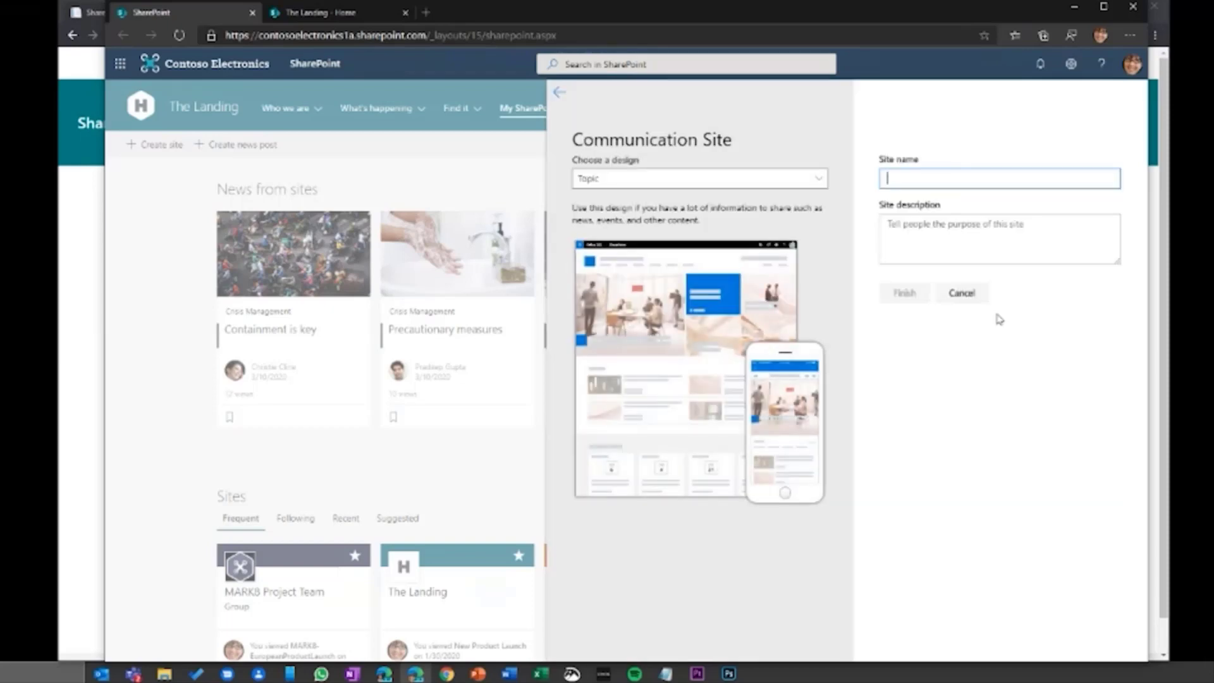
Preview the Contoso Electronics Communication Site design and choose the Blank design for the new site
click(744, 183)
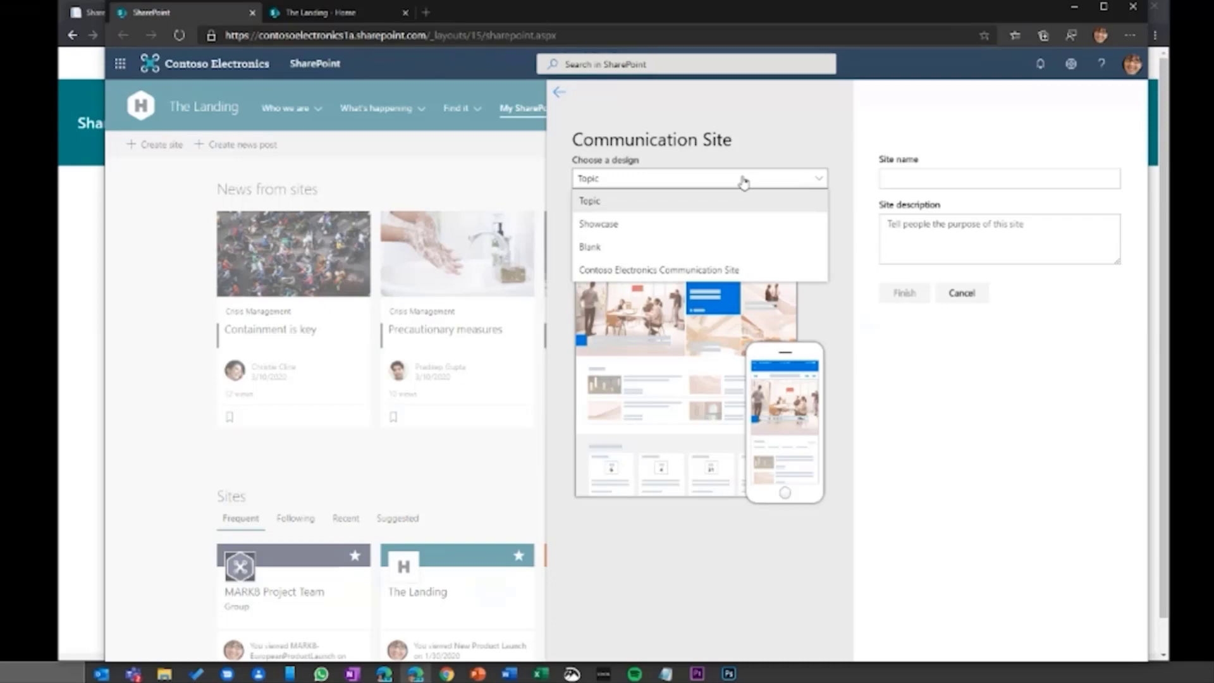
click(708, 271)
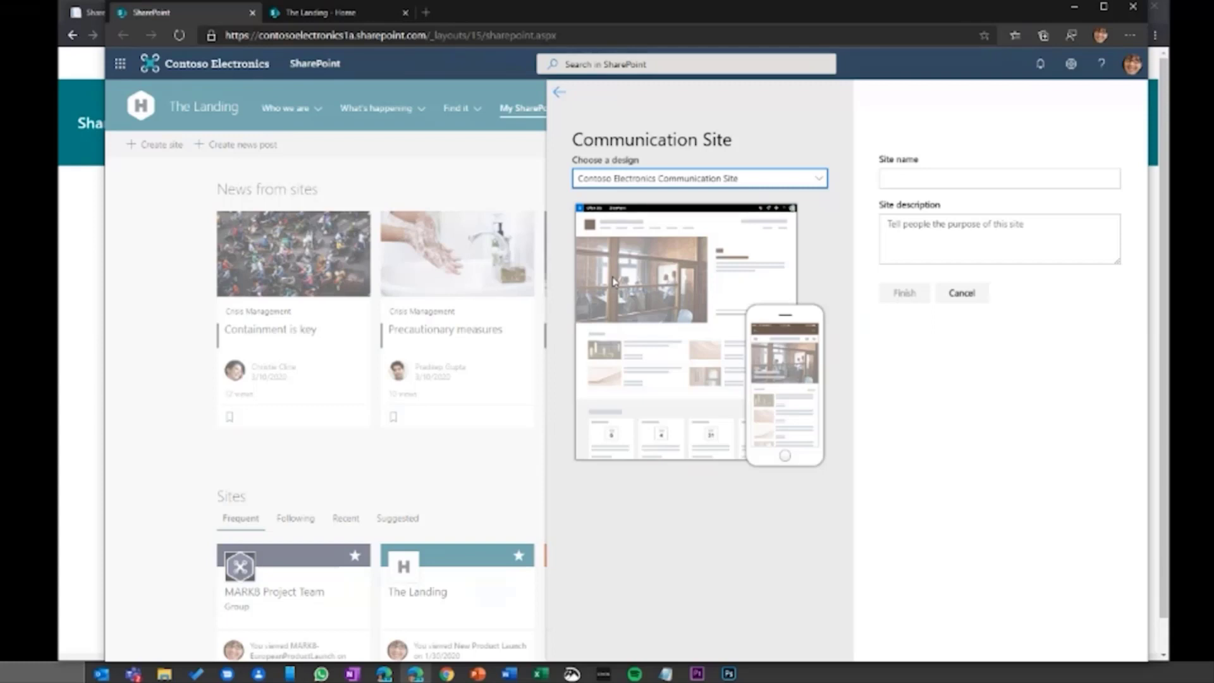
click(734, 187)
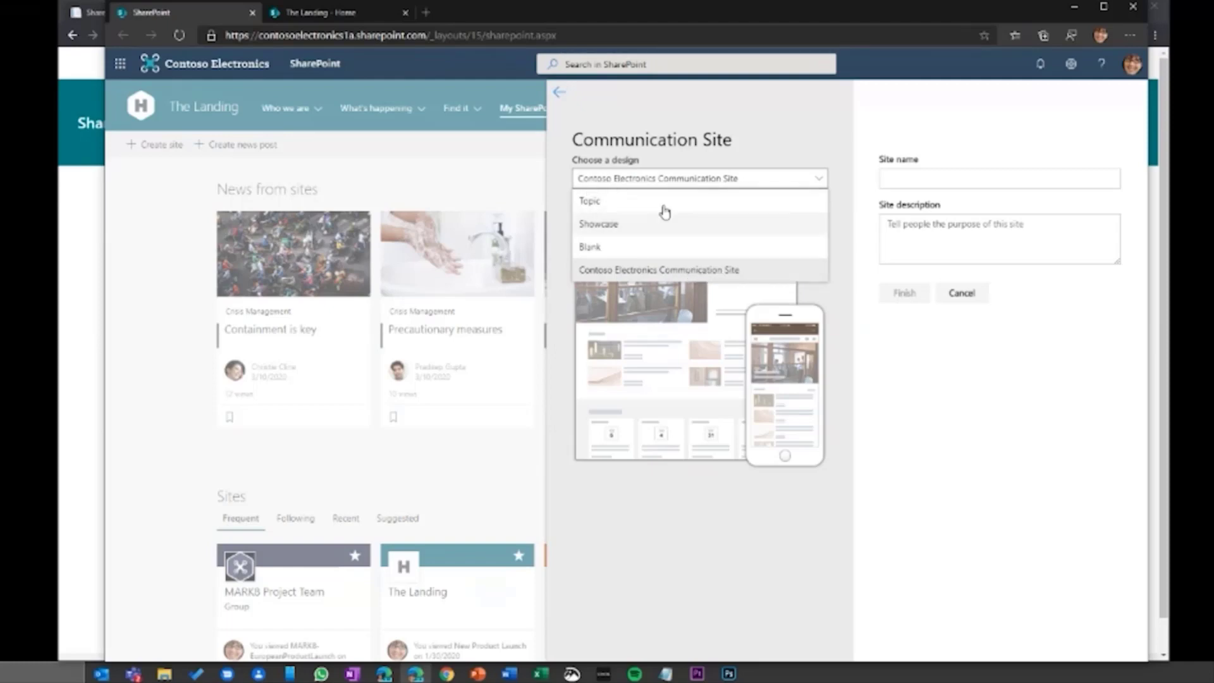
click(593, 247)
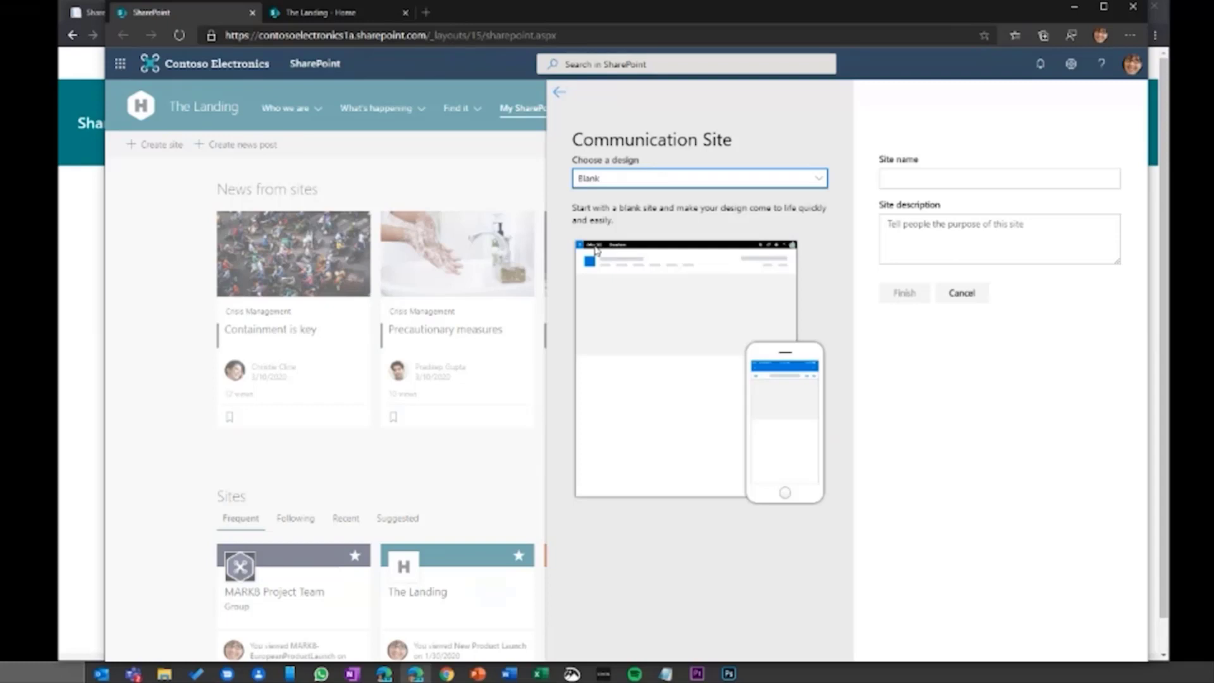
Name the communication site "Comms Response" and finish creating it
click(907, 175)
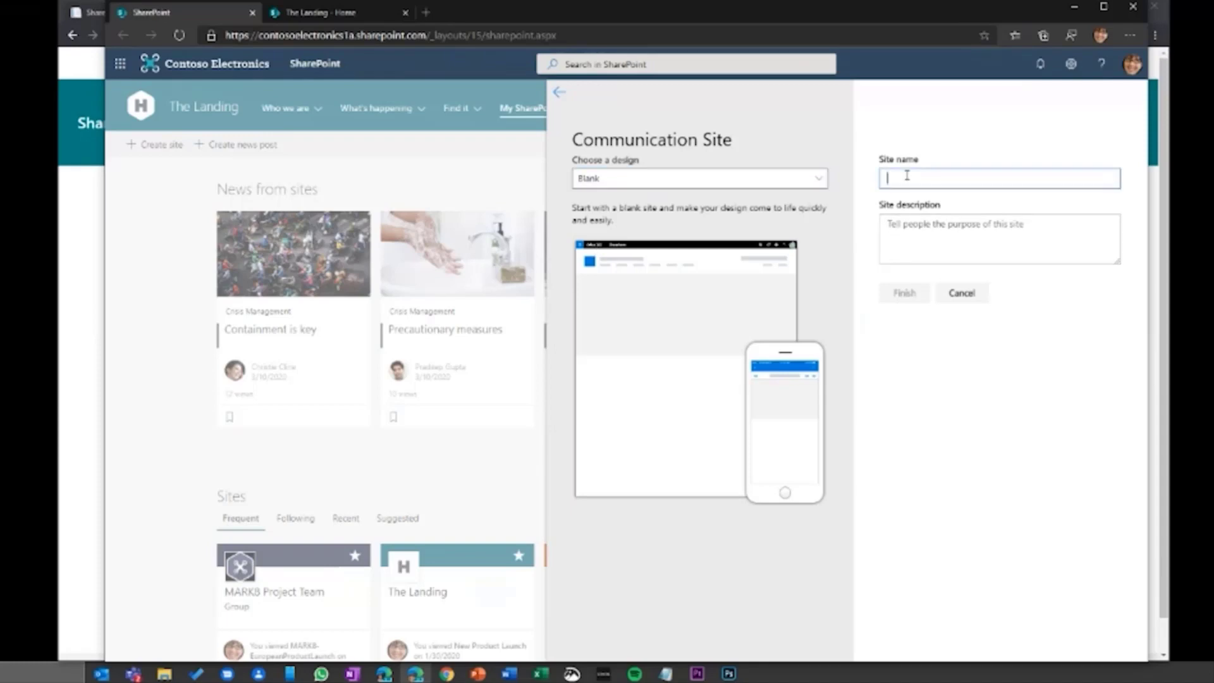
text(Conm)
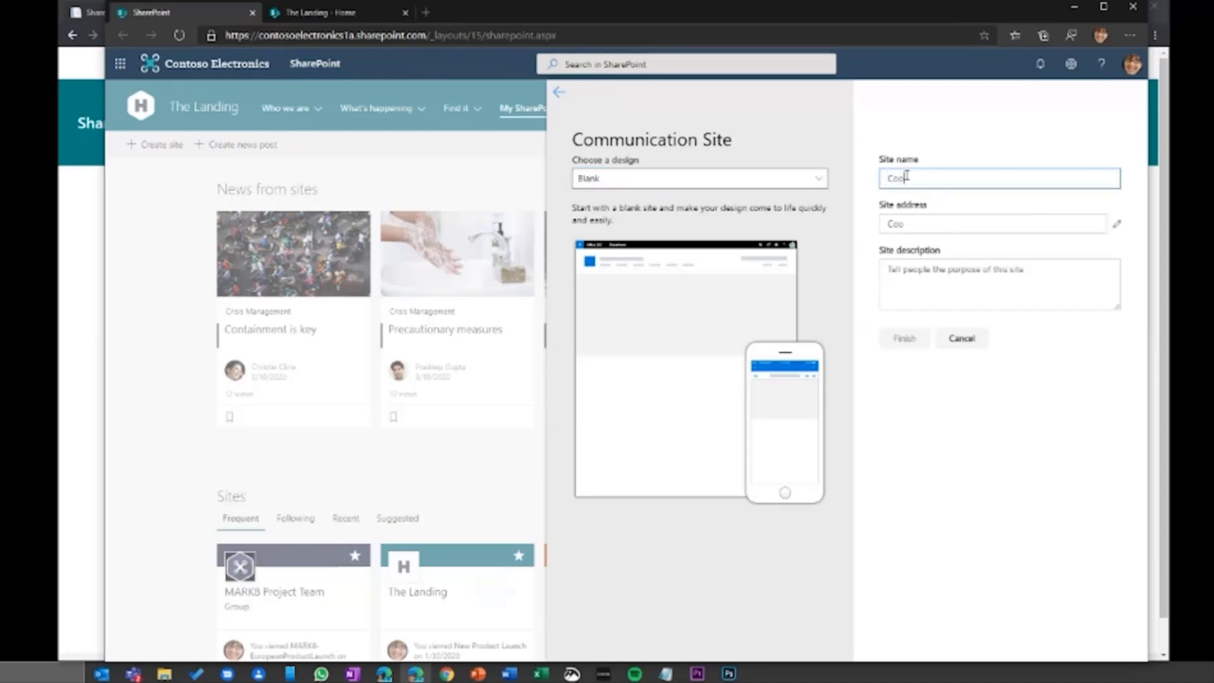
key(BackSpace)
key(BackSpace)
text(mms Response)
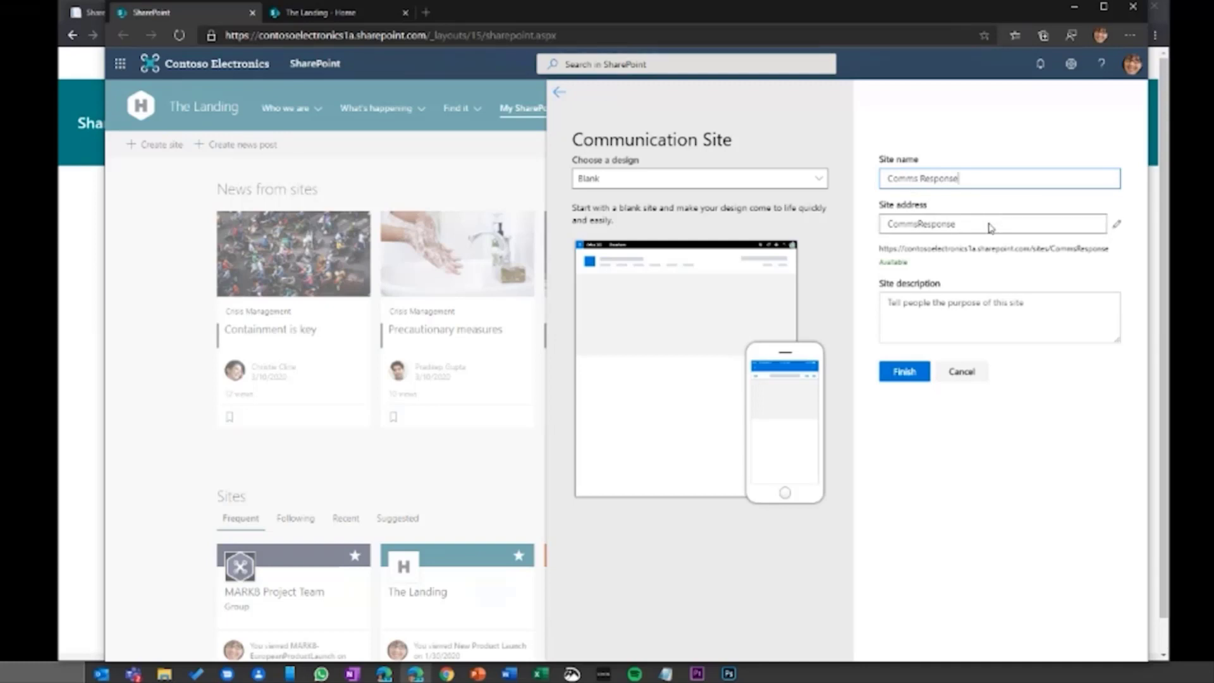
click(904, 373)
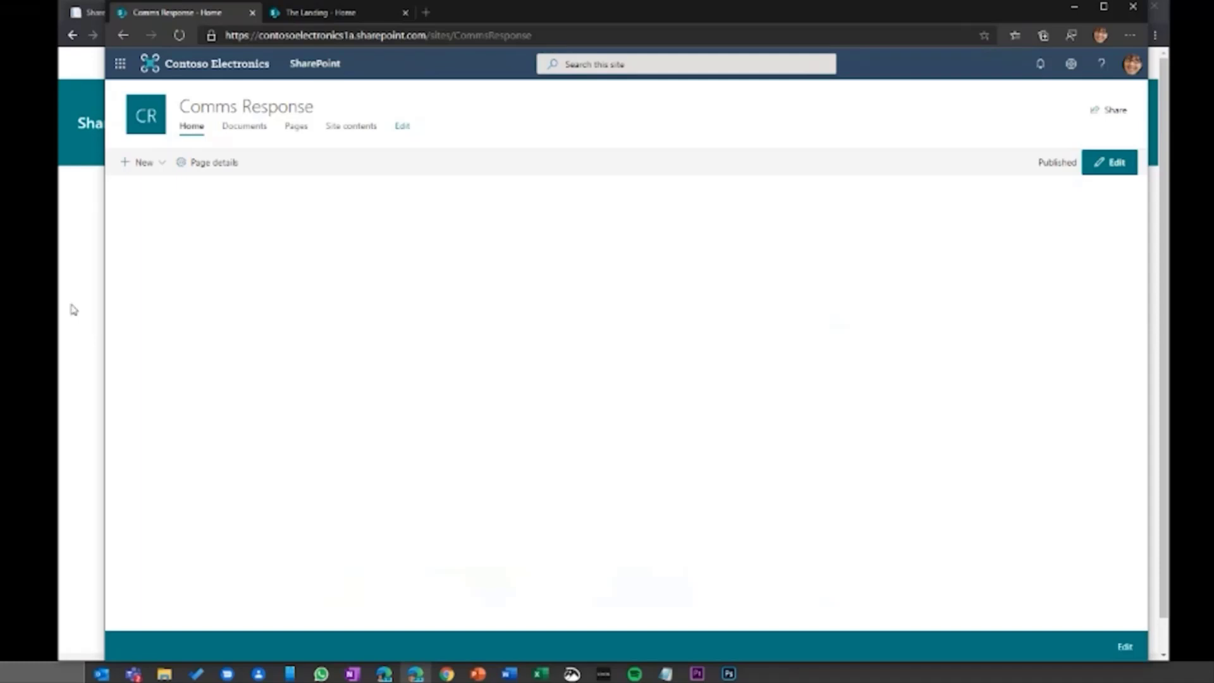
Switch back to the provisioning service window, open the provisioned Crisis Management - Friday site, and look through its navigation menus
key(alt+Tab)
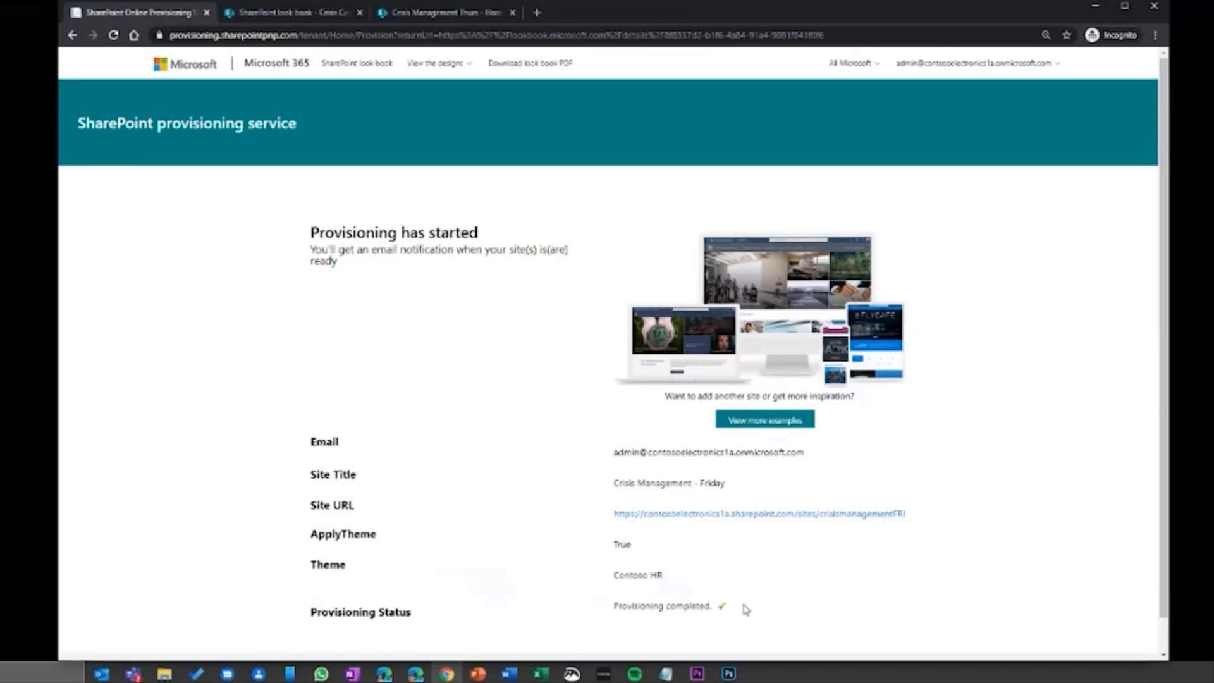
click(801, 514)
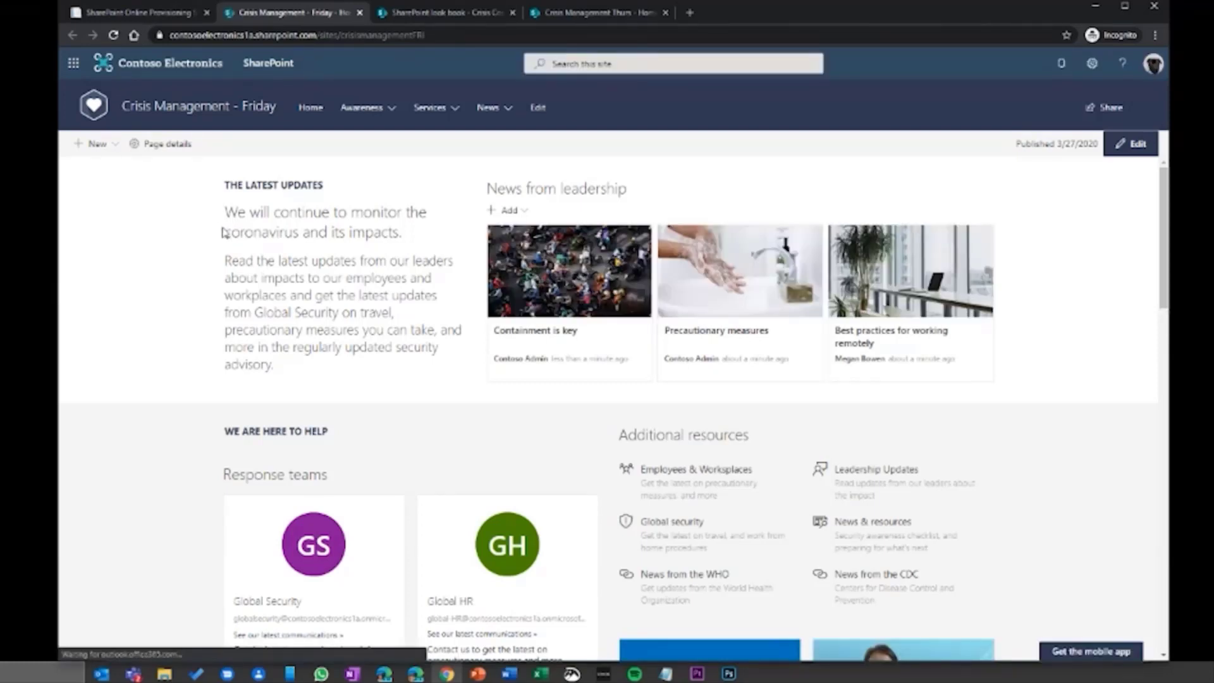
click(386, 105)
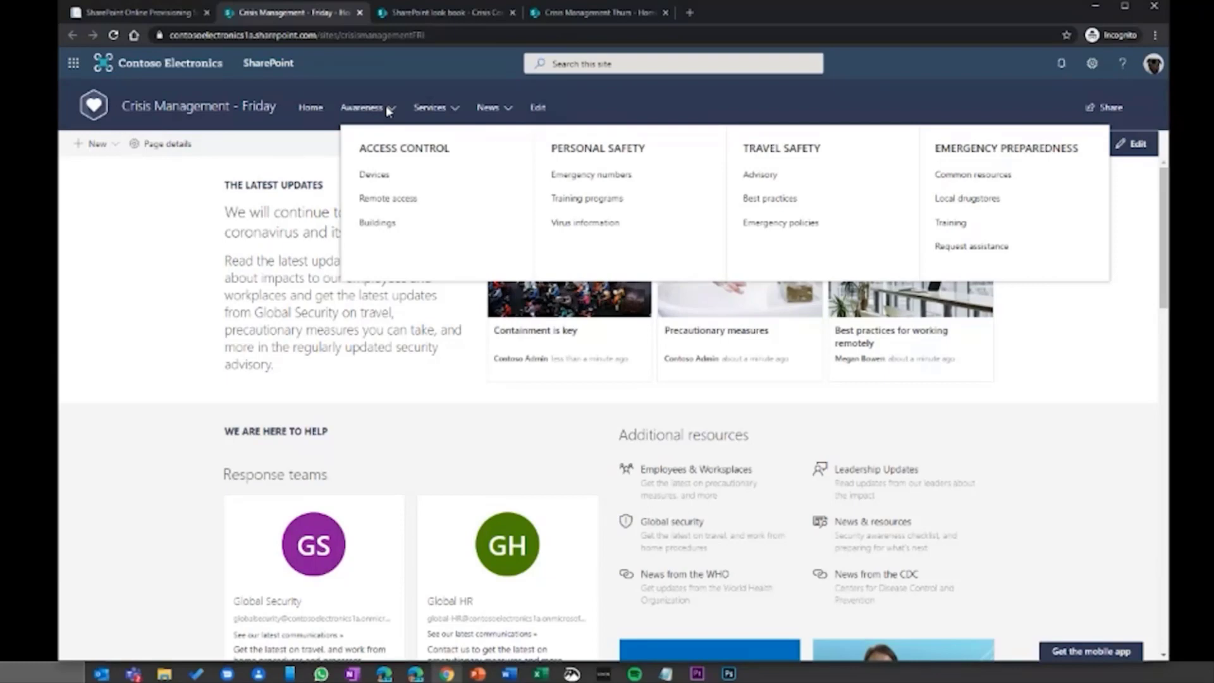
click(430, 107)
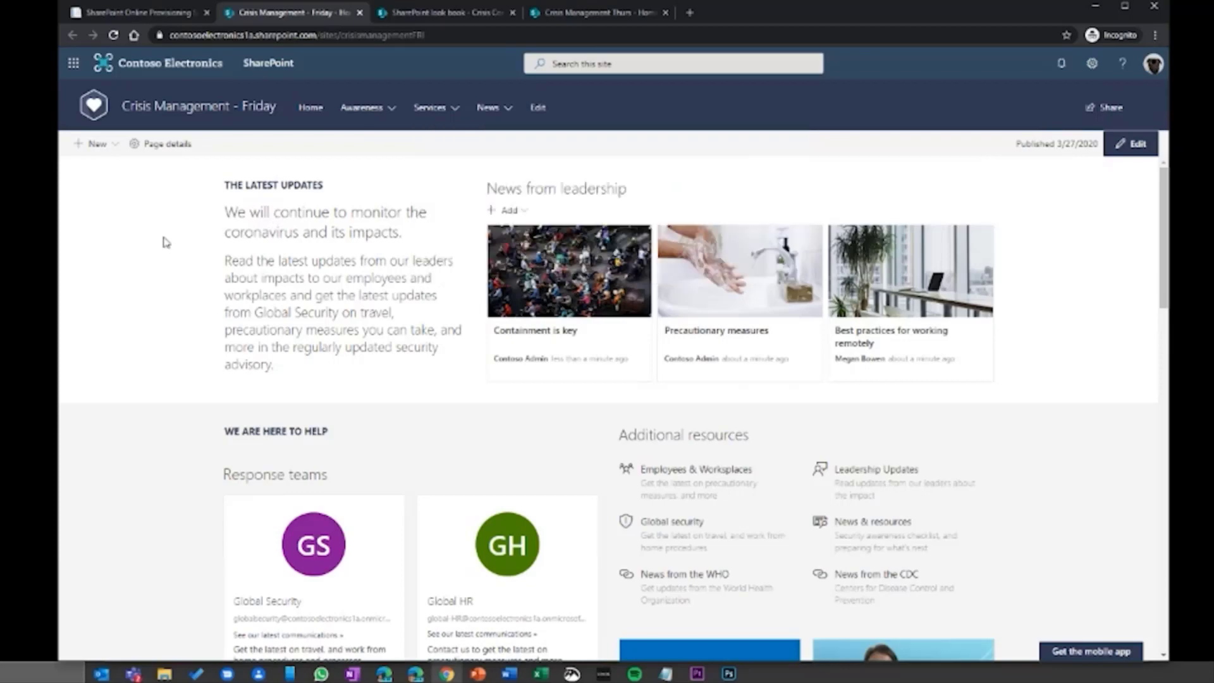
Put the Crisis Management - Friday home page into edit mode and review its text, news, people and links web parts
click(1136, 147)
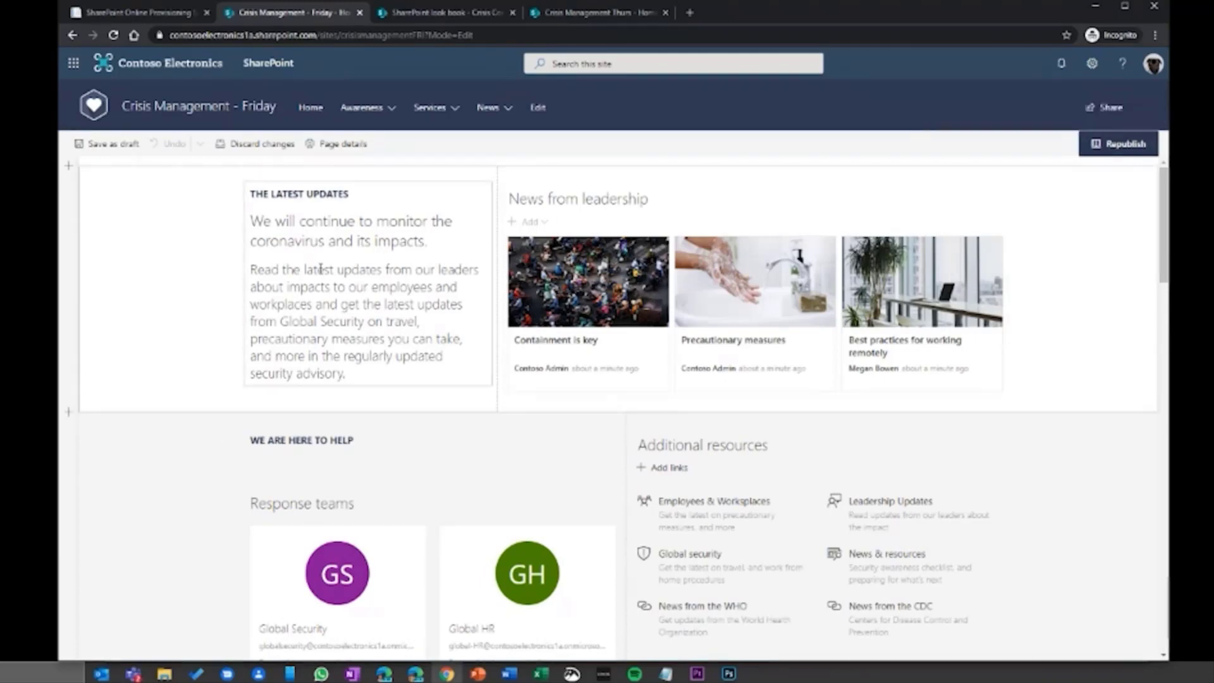
click(319, 269)
click(696, 215)
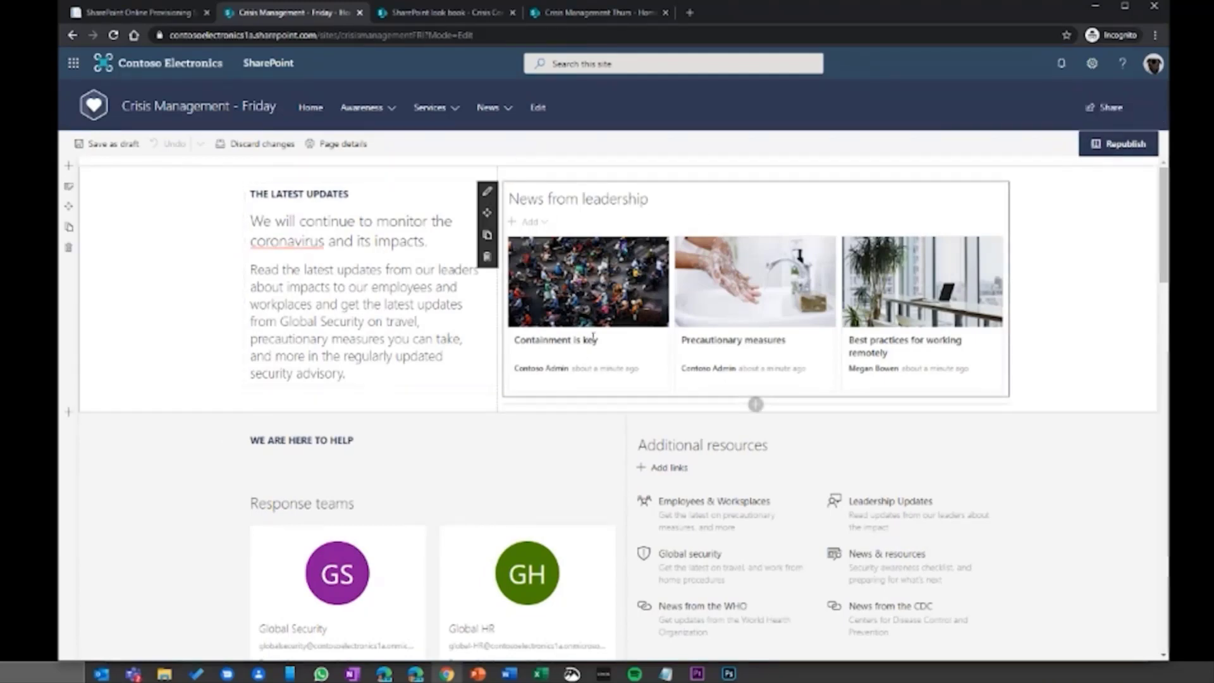
scroll(593, 335, down, 4)
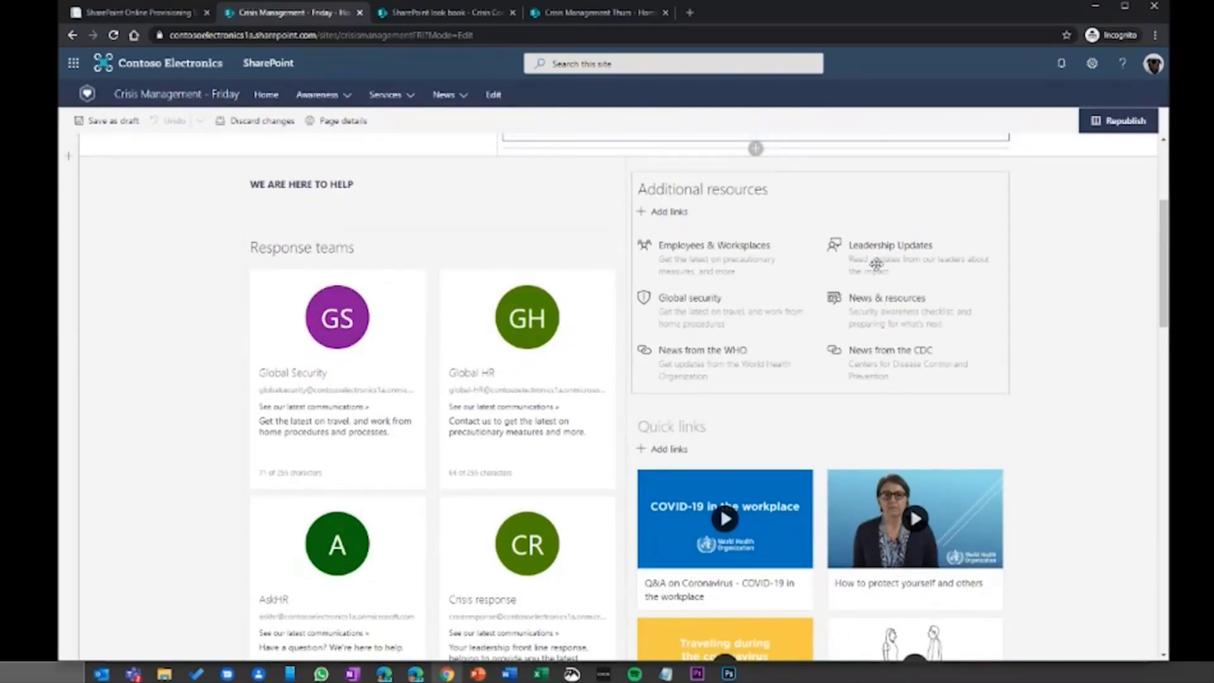
scroll(875, 265, down, 2)
scroll(876, 264, up, 2)
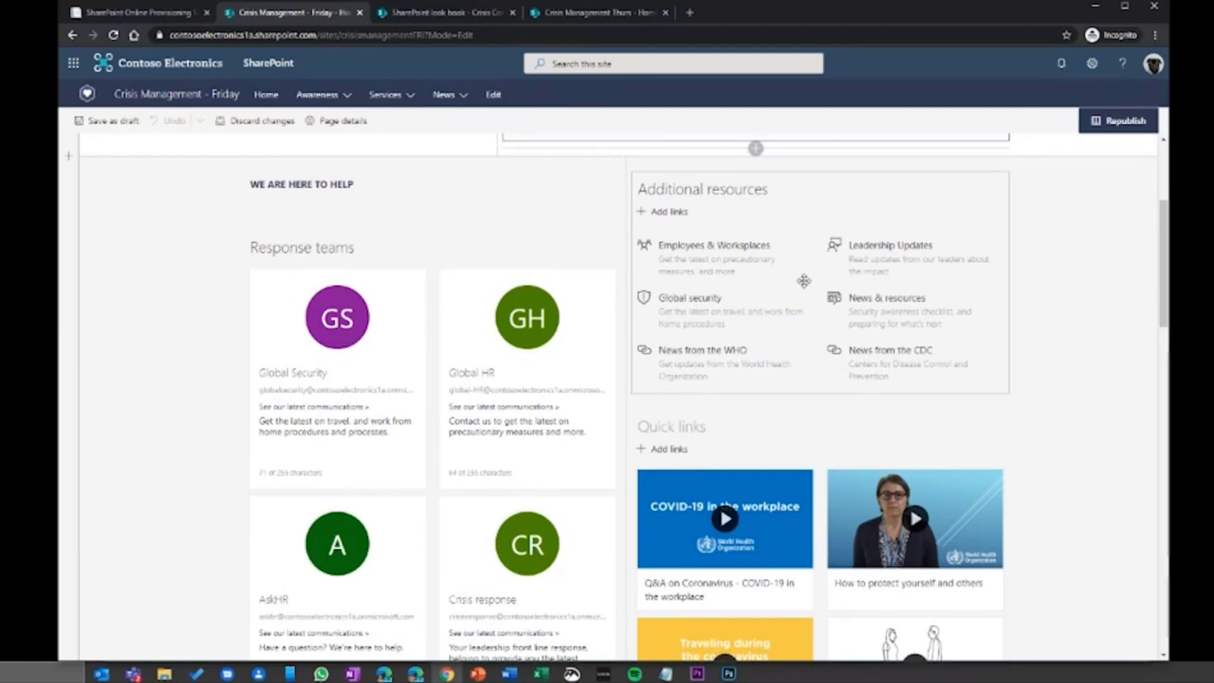
scroll(812, 279, down, 5)
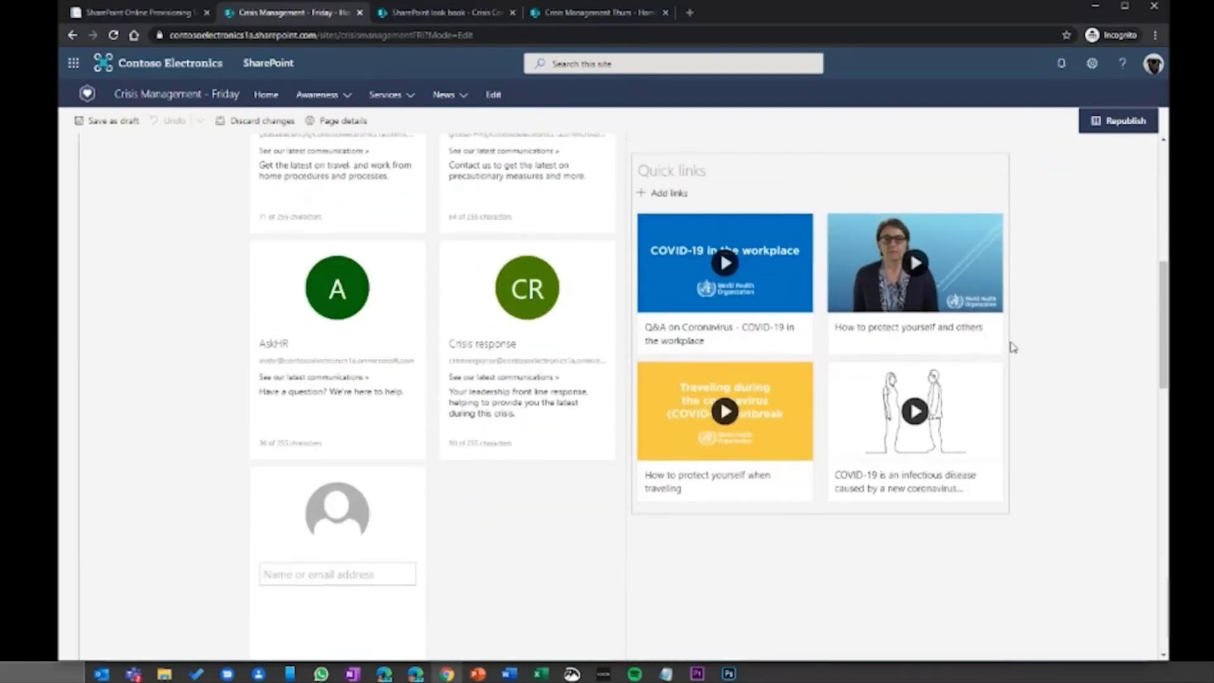
Review the Crisis Management - Friday page's Quick links, Yammer feed, and CDC and World Health Organization feeds
scroll(815, 537, down, 6)
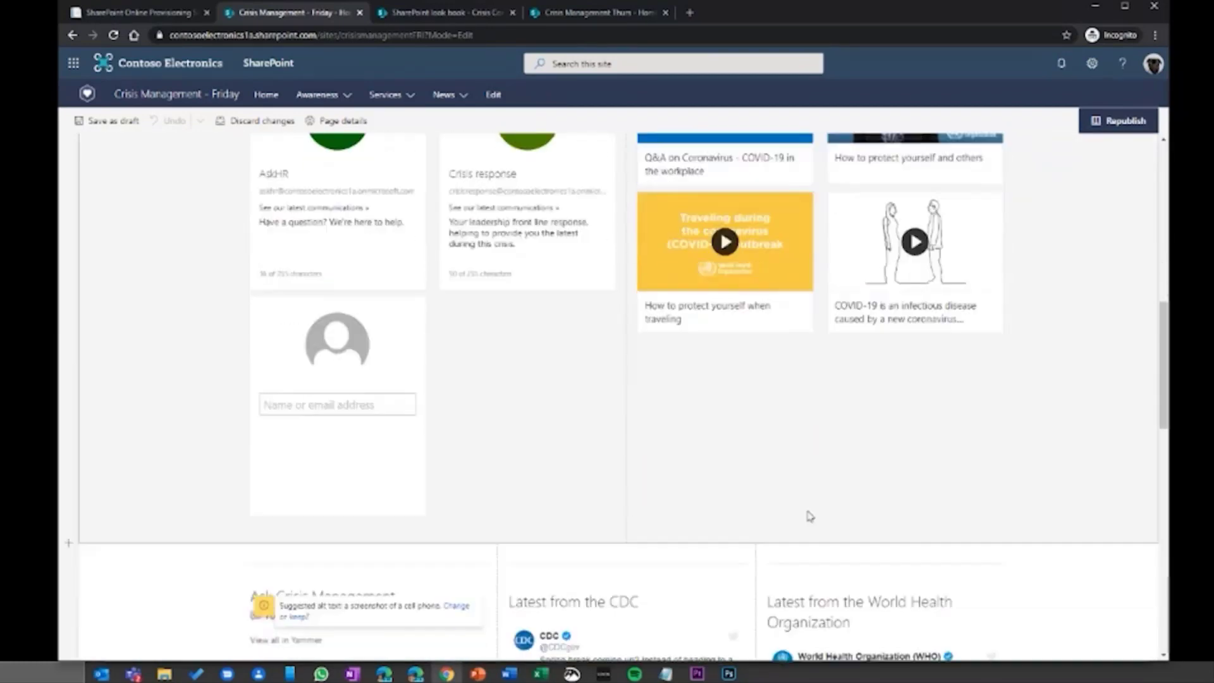
scroll(801, 384, down, 1)
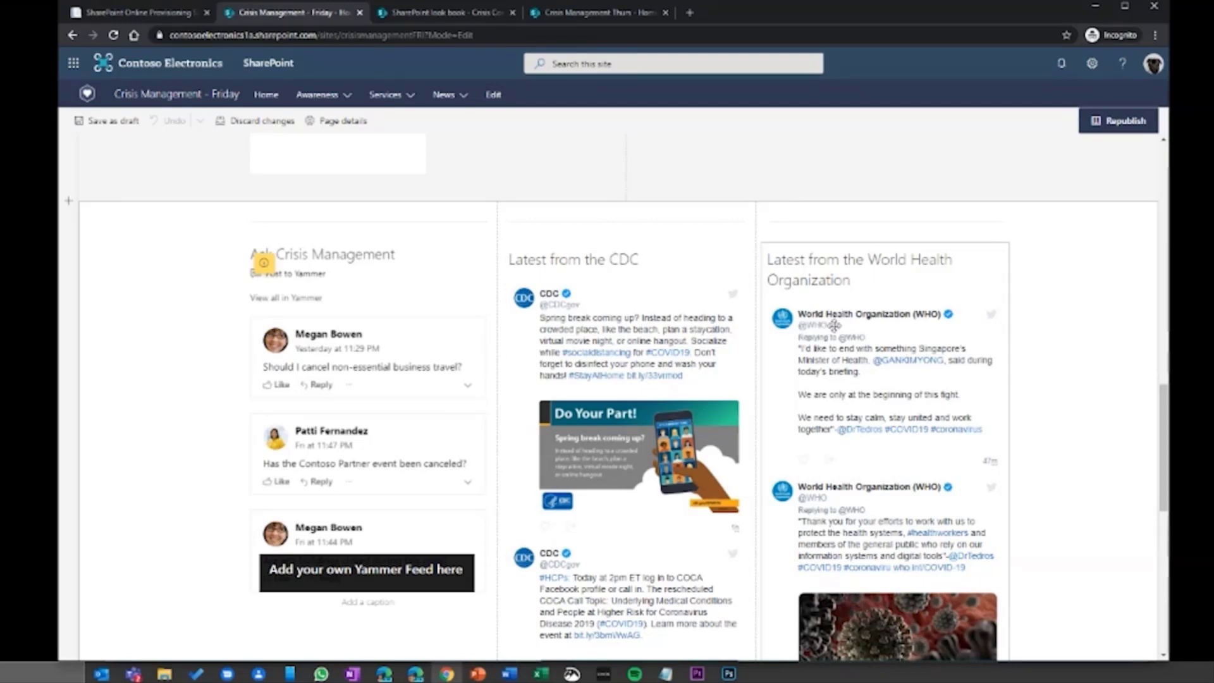
scroll(835, 325, down, 4)
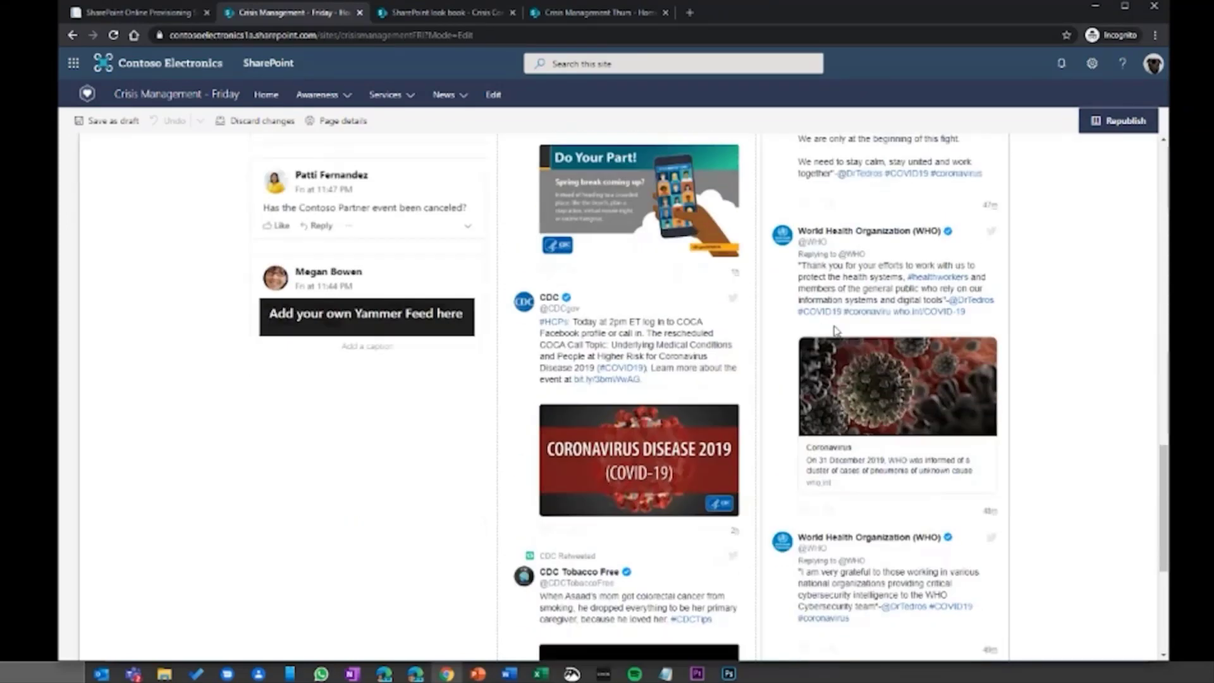
scroll(833, 325, up, 12)
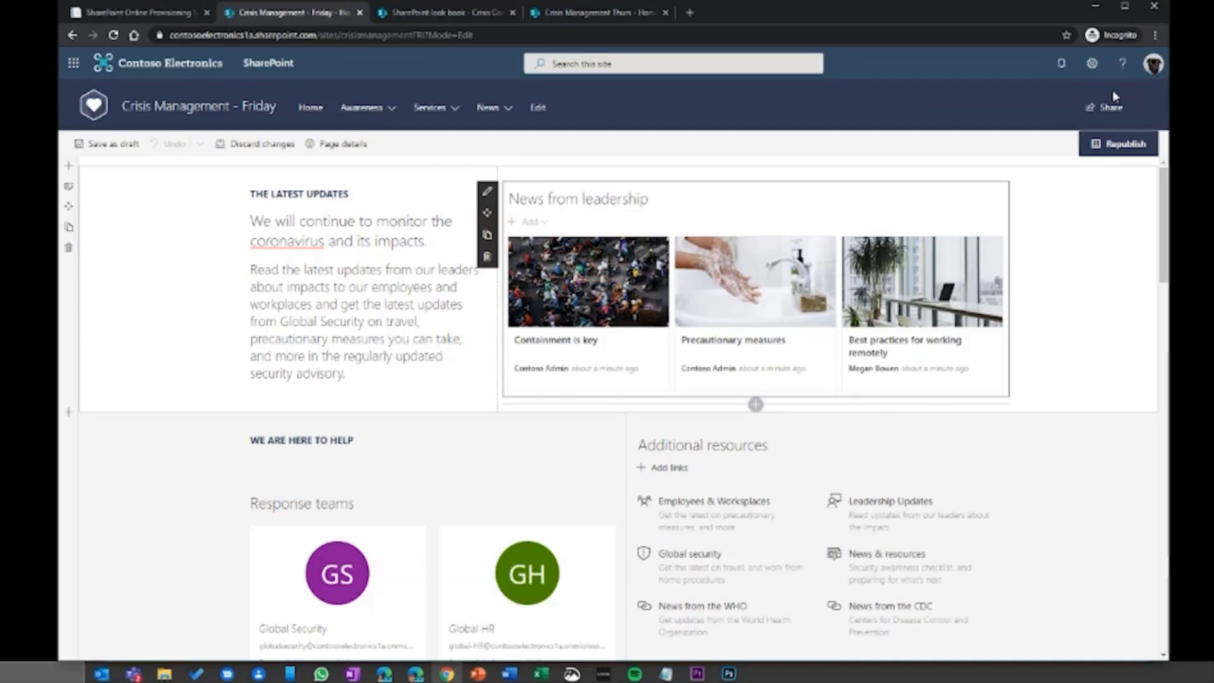
Share the Crisis Management - Friday site with a colleague at Read permission, without sending an email
click(1091, 64)
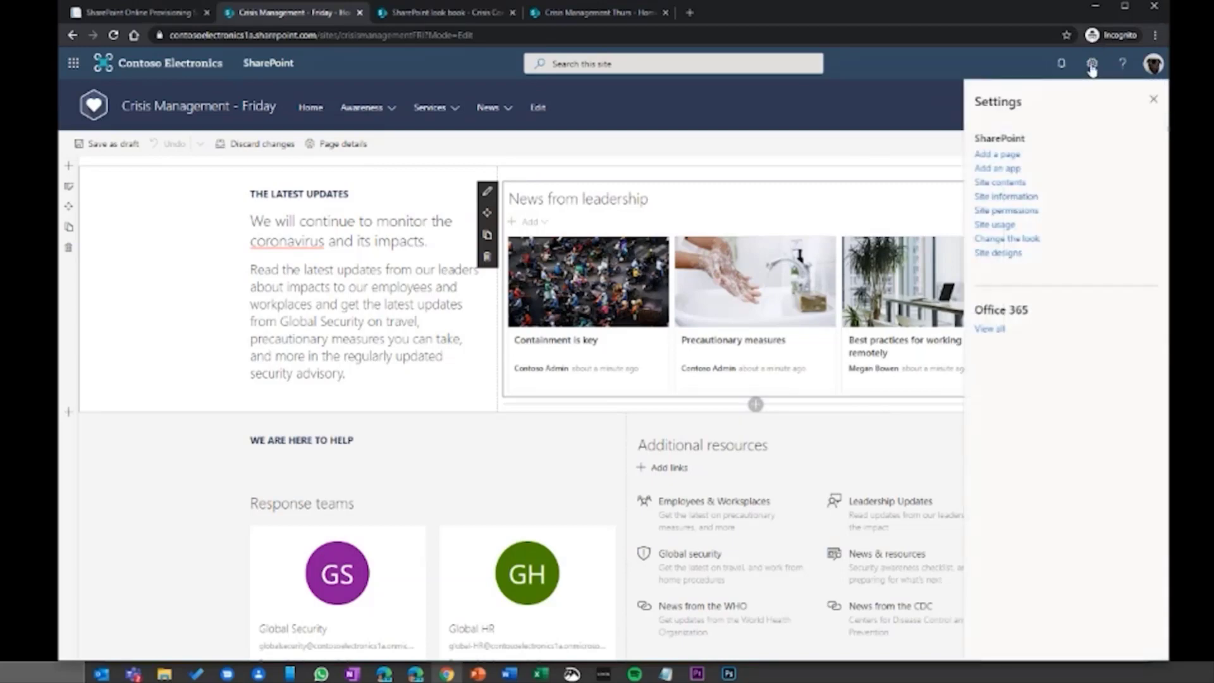
click(1018, 210)
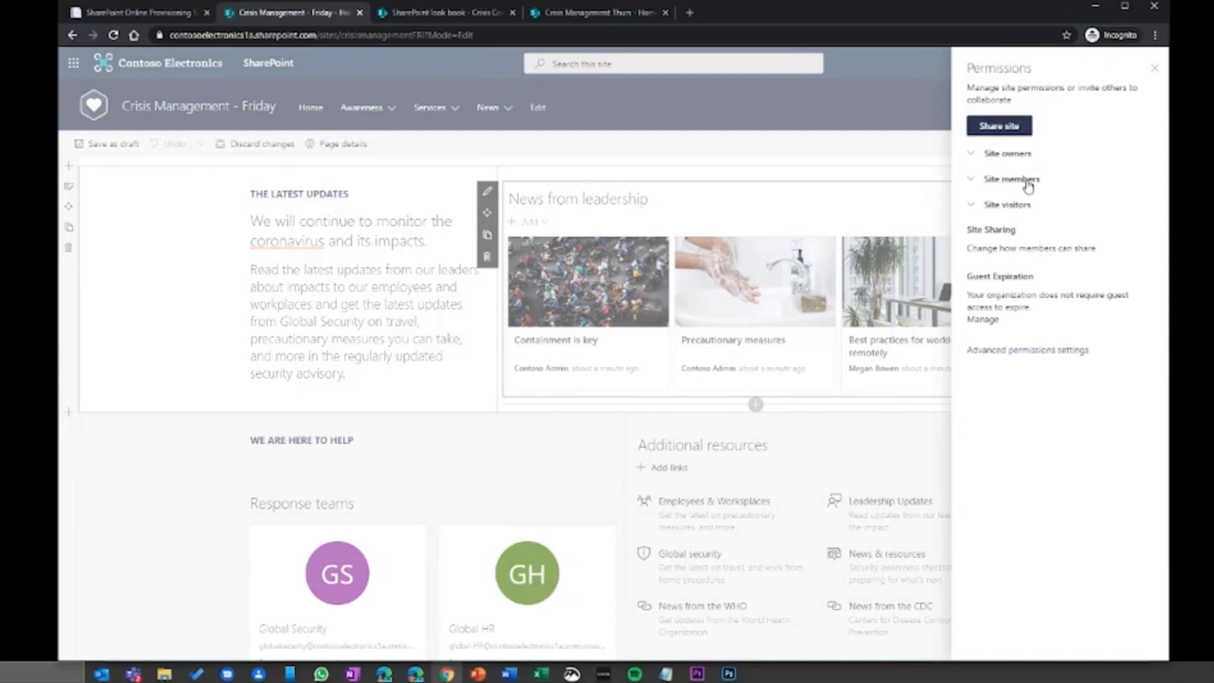
click(999, 127)
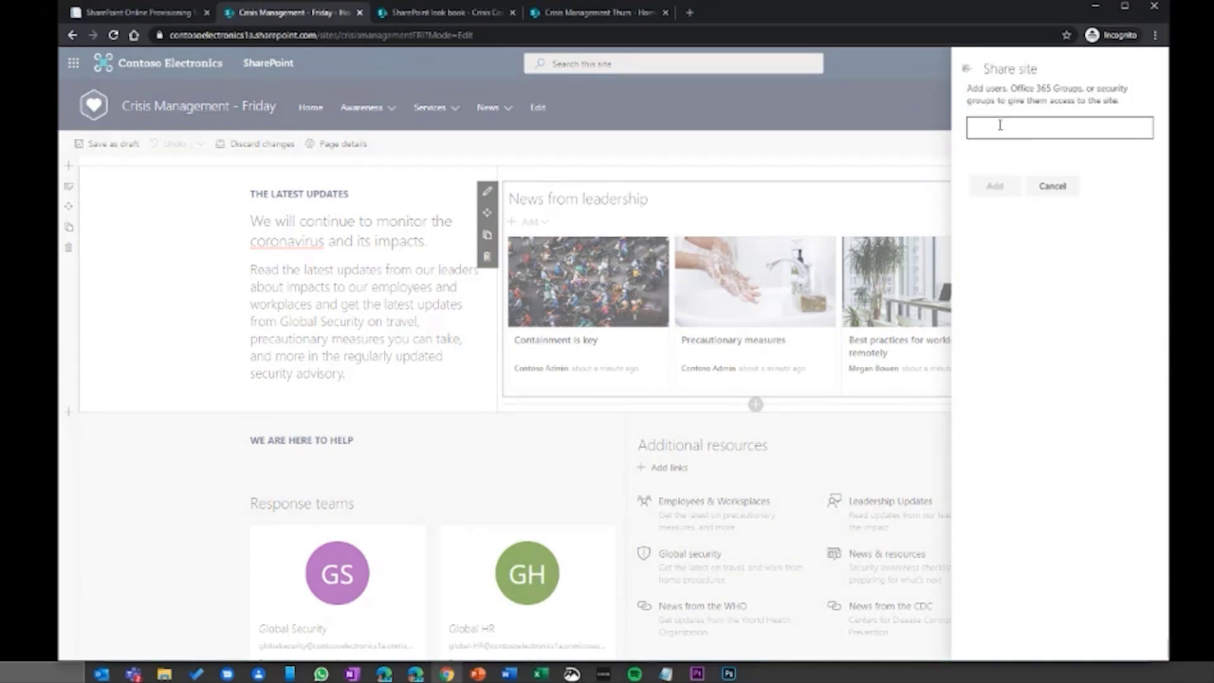
click(1000, 125)
text(megan)
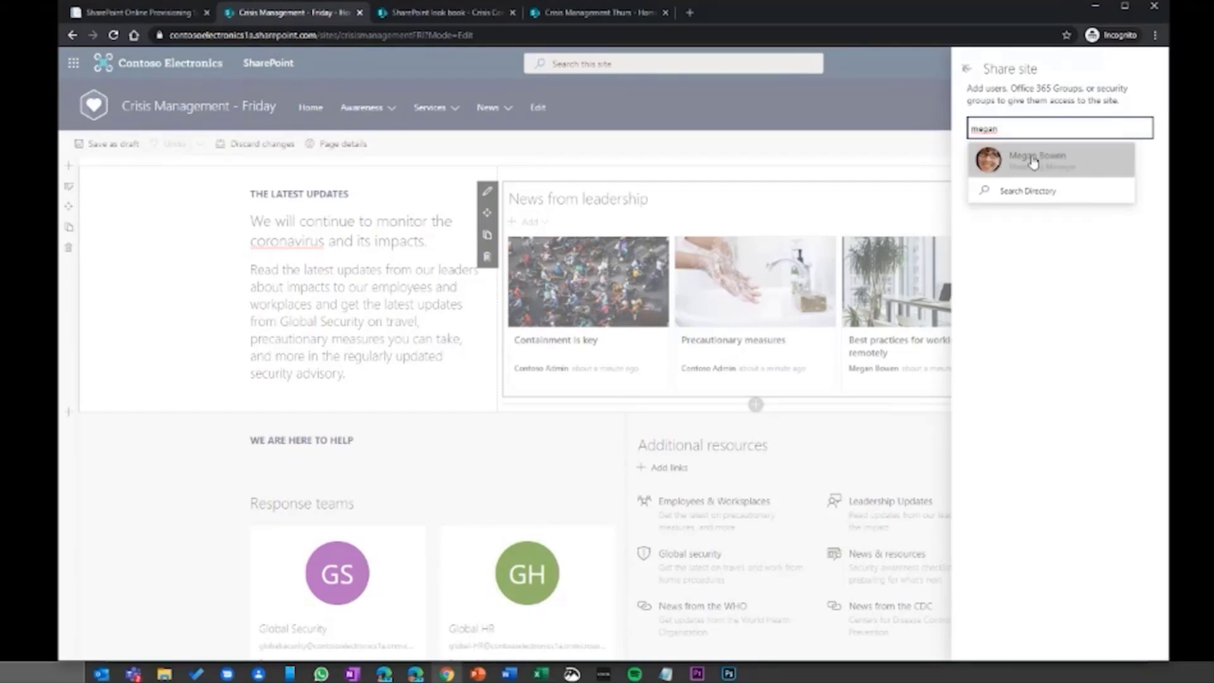
click(1027, 158)
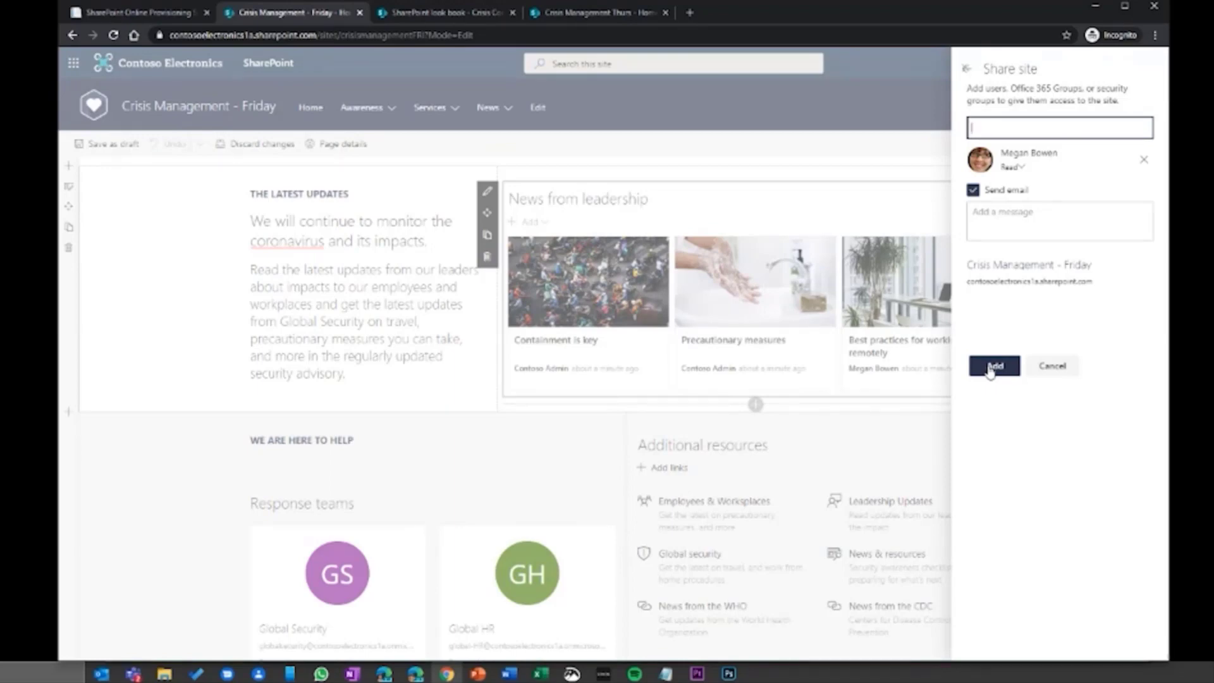
click(973, 190)
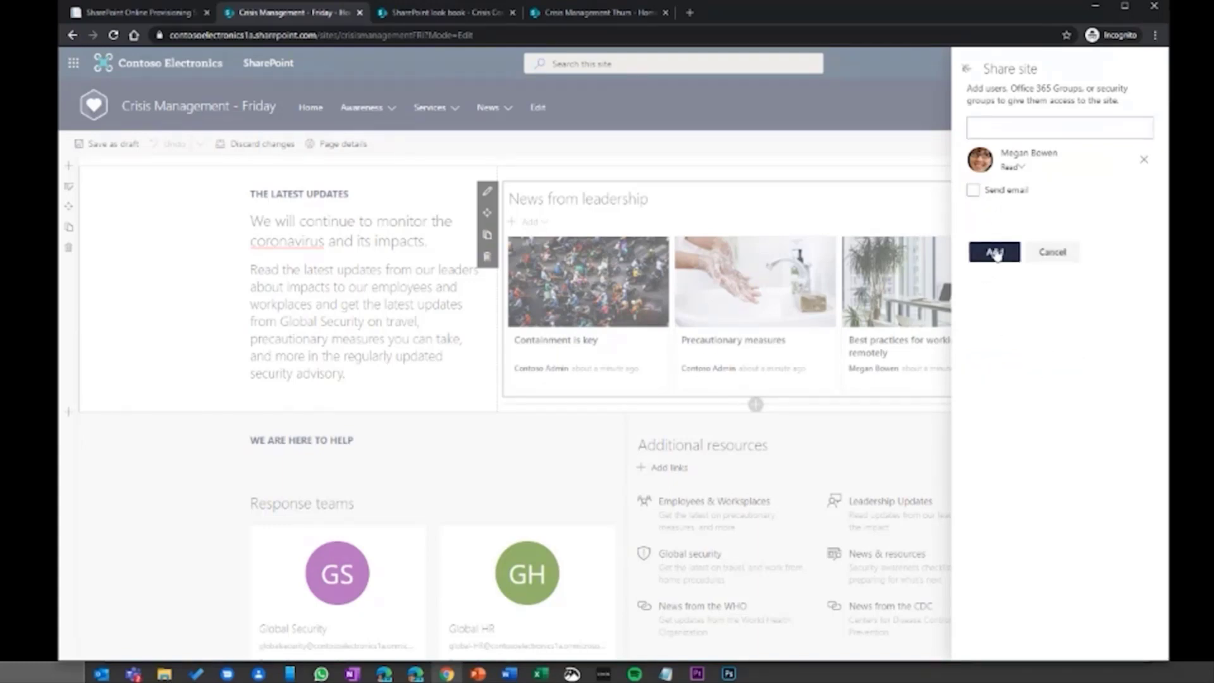
click(995, 262)
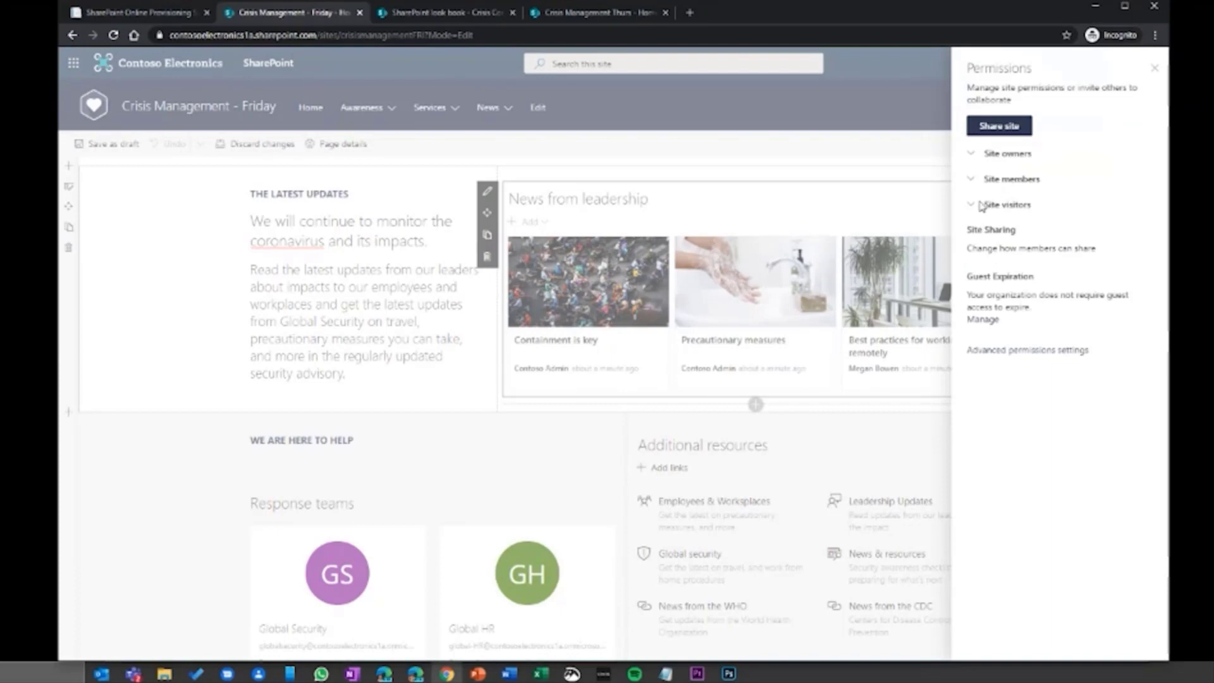
Change the site visitor's permission to Full control, check the site owners group, and close the site settings
click(971, 207)
click(1044, 238)
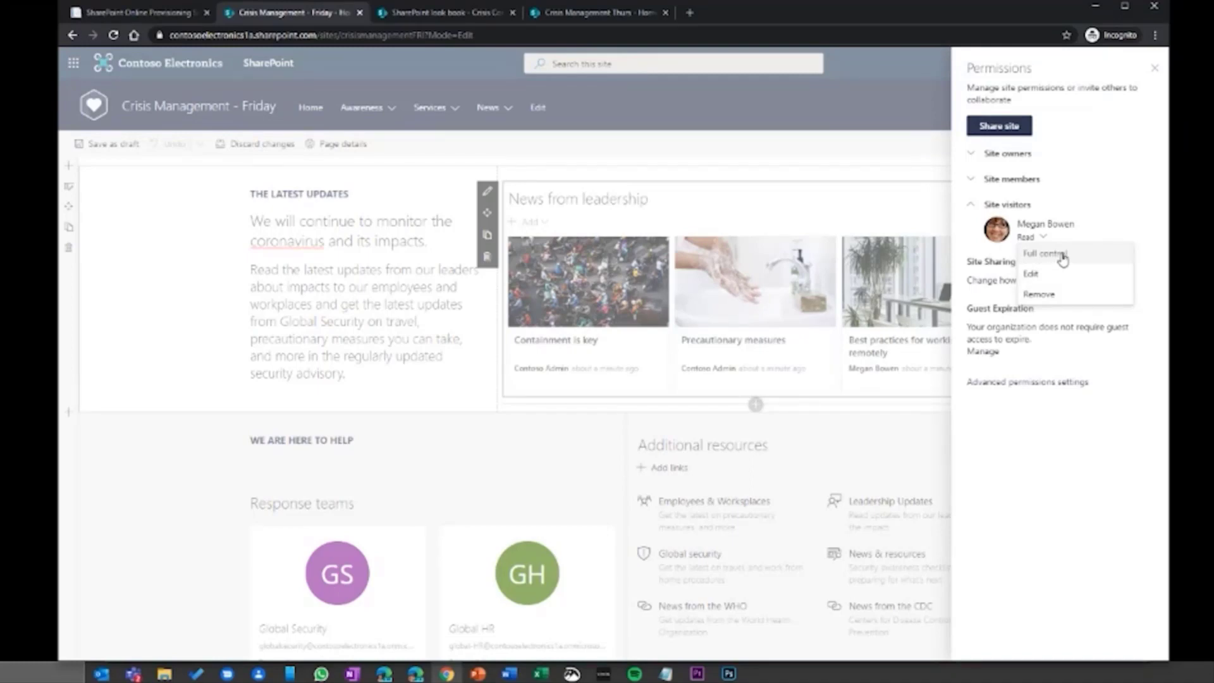
click(1062, 256)
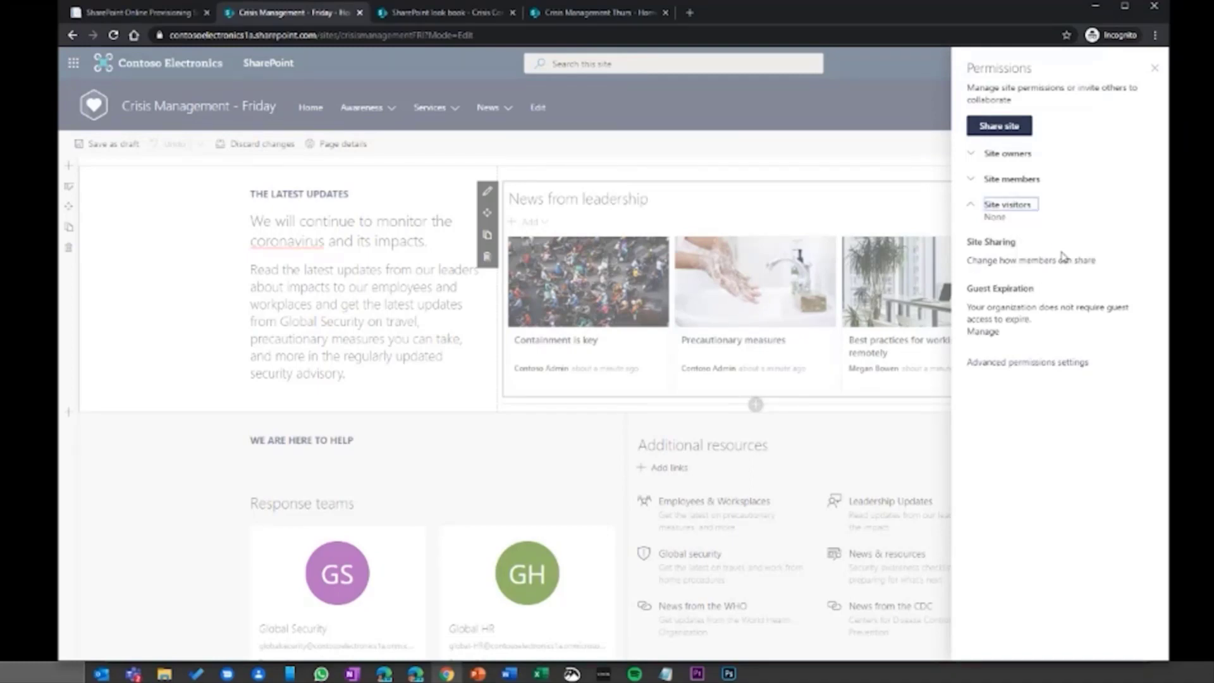
click(972, 156)
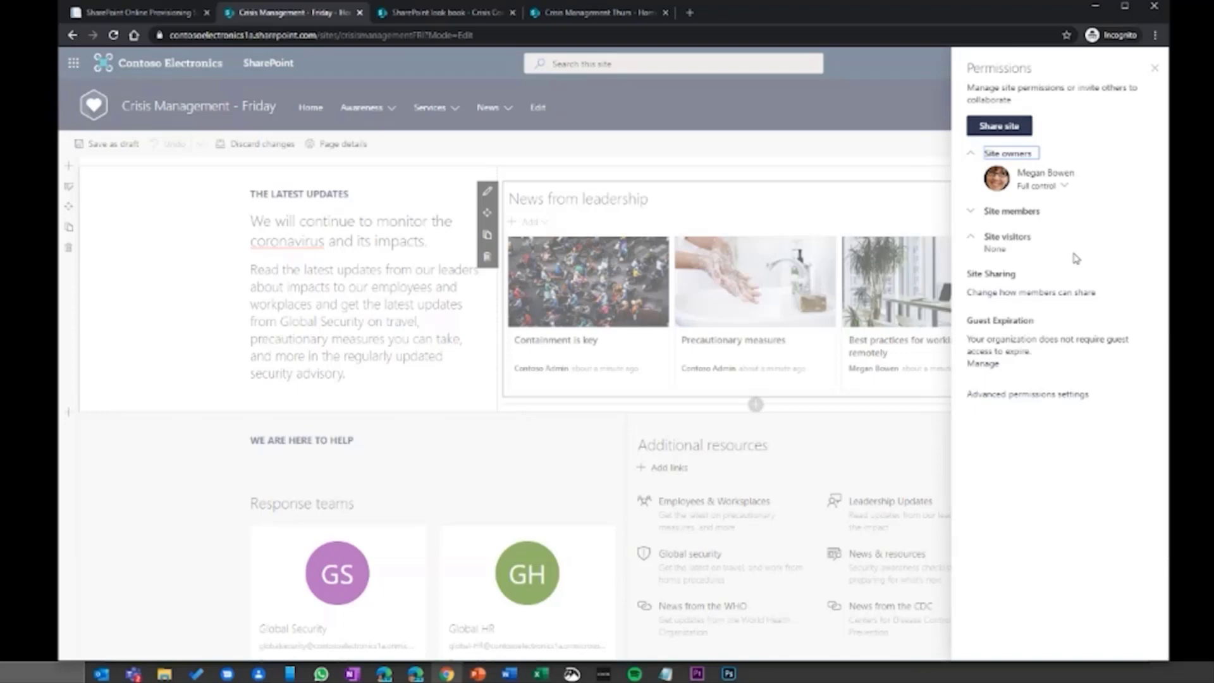
click(1153, 72)
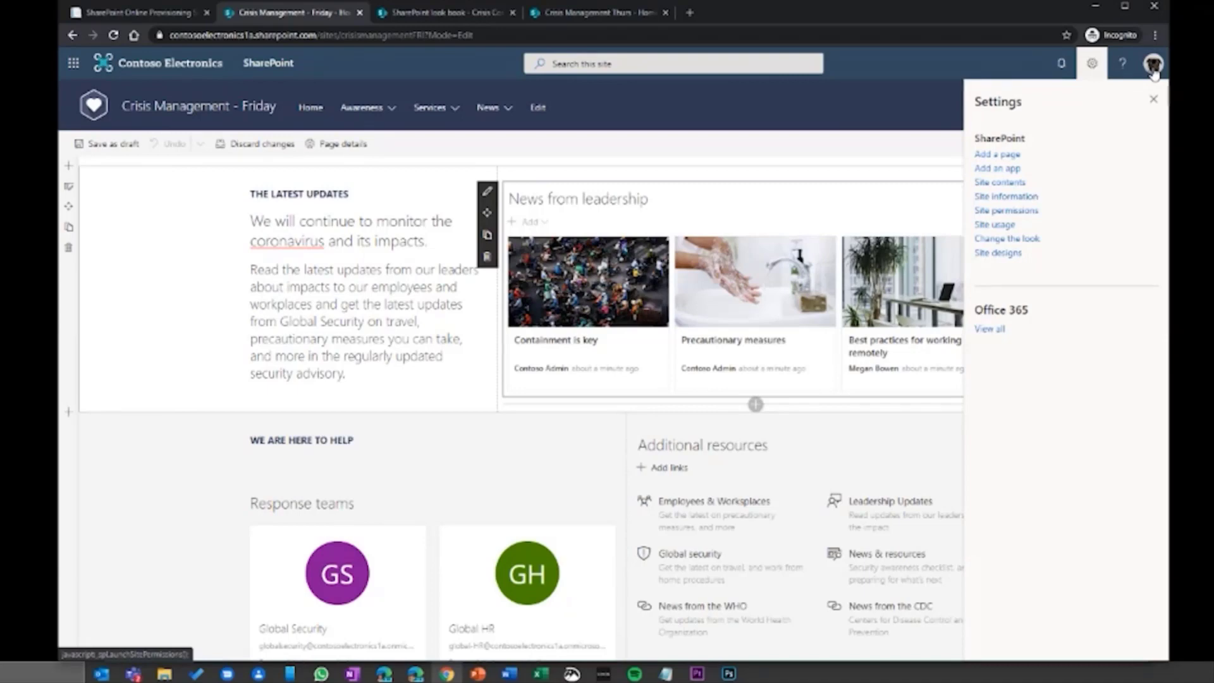
click(1153, 100)
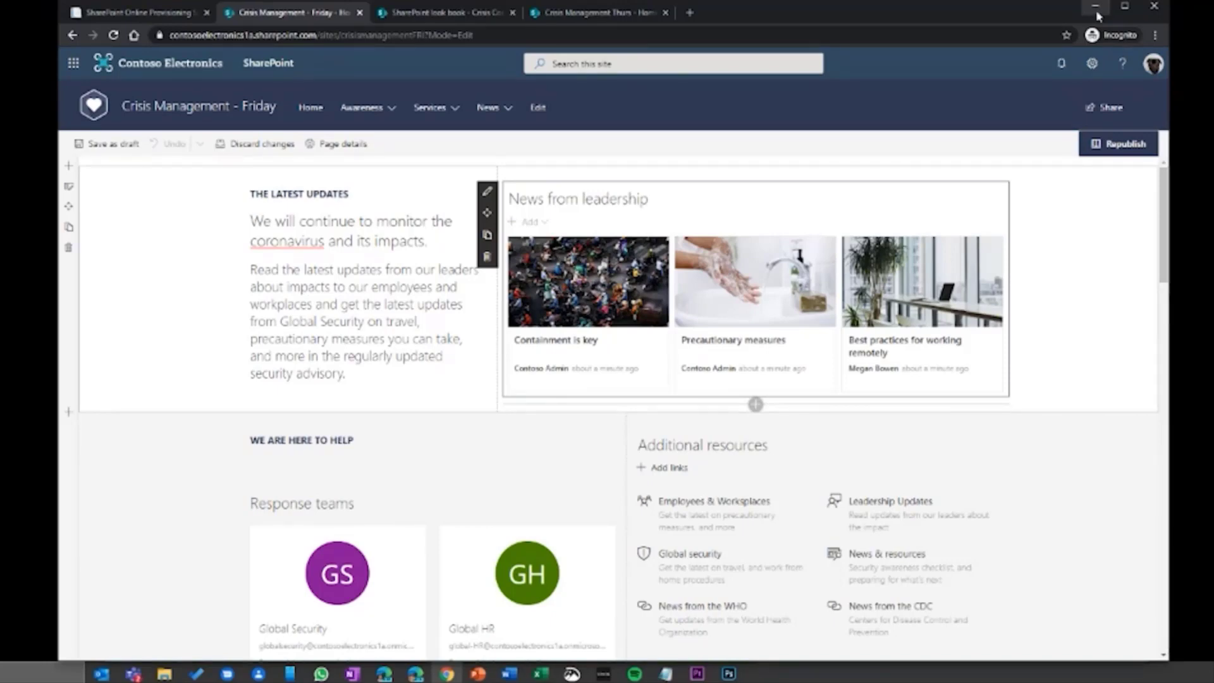
Switch to the Comms Response site and lay out its home page with one-third left column, two-column and three-column sections, in that order
click(1097, 11)
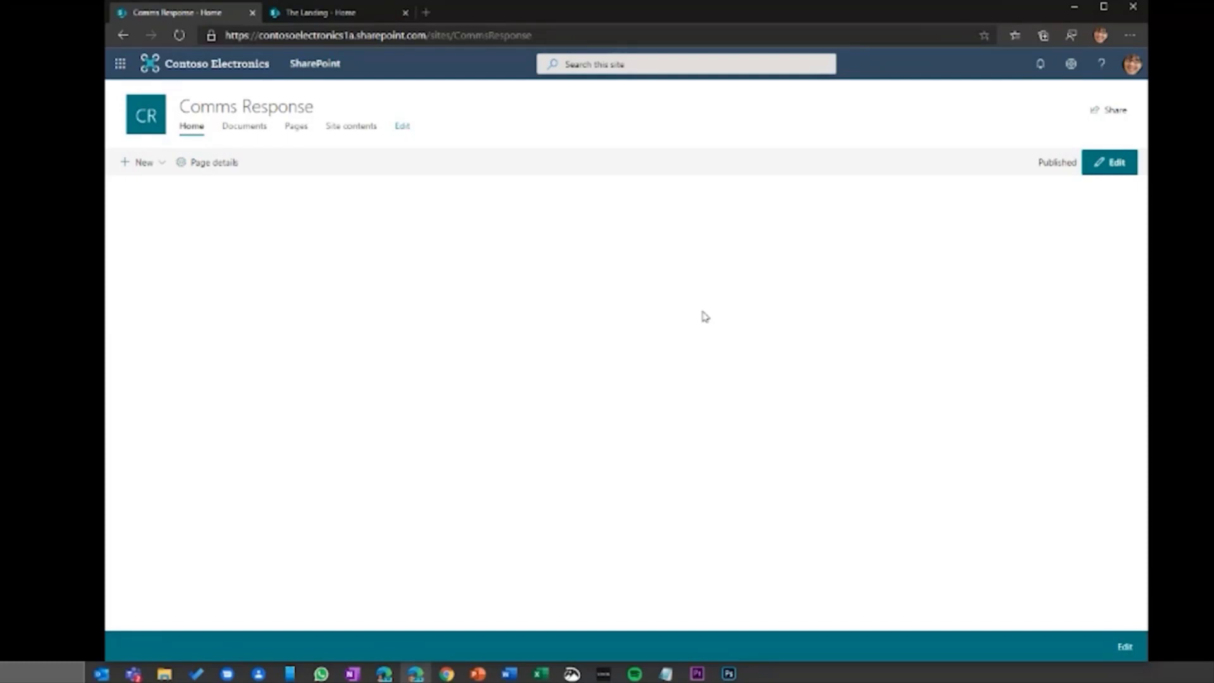
click(1108, 162)
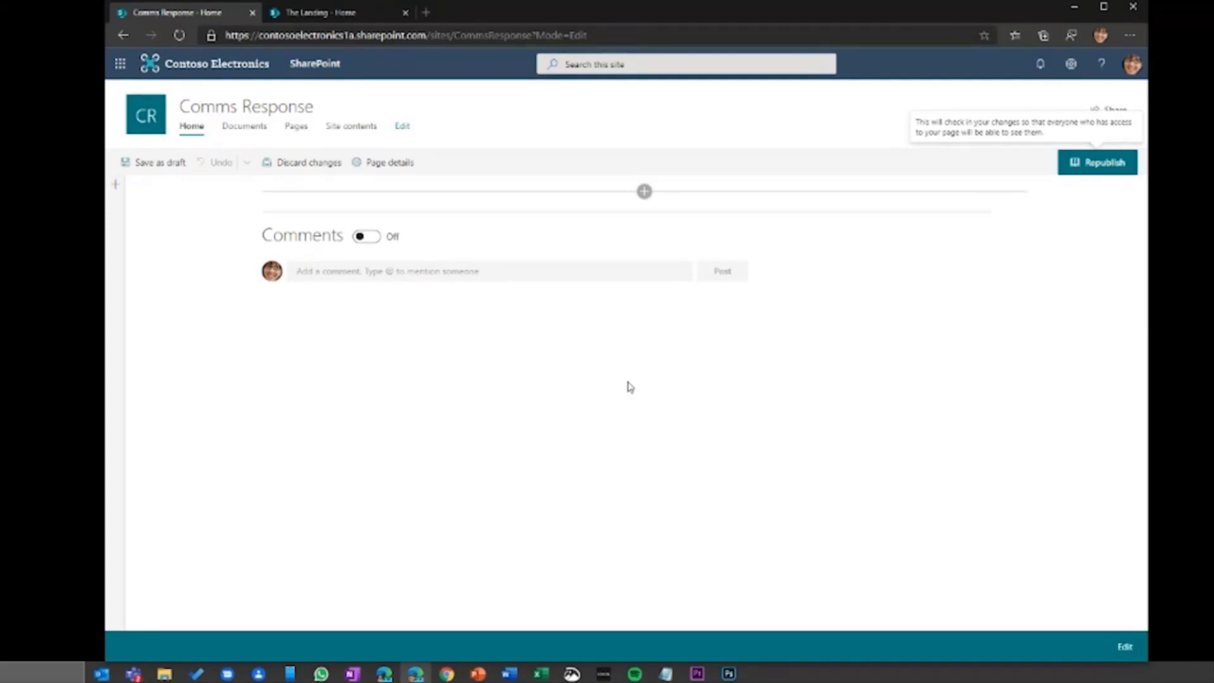
click(115, 187)
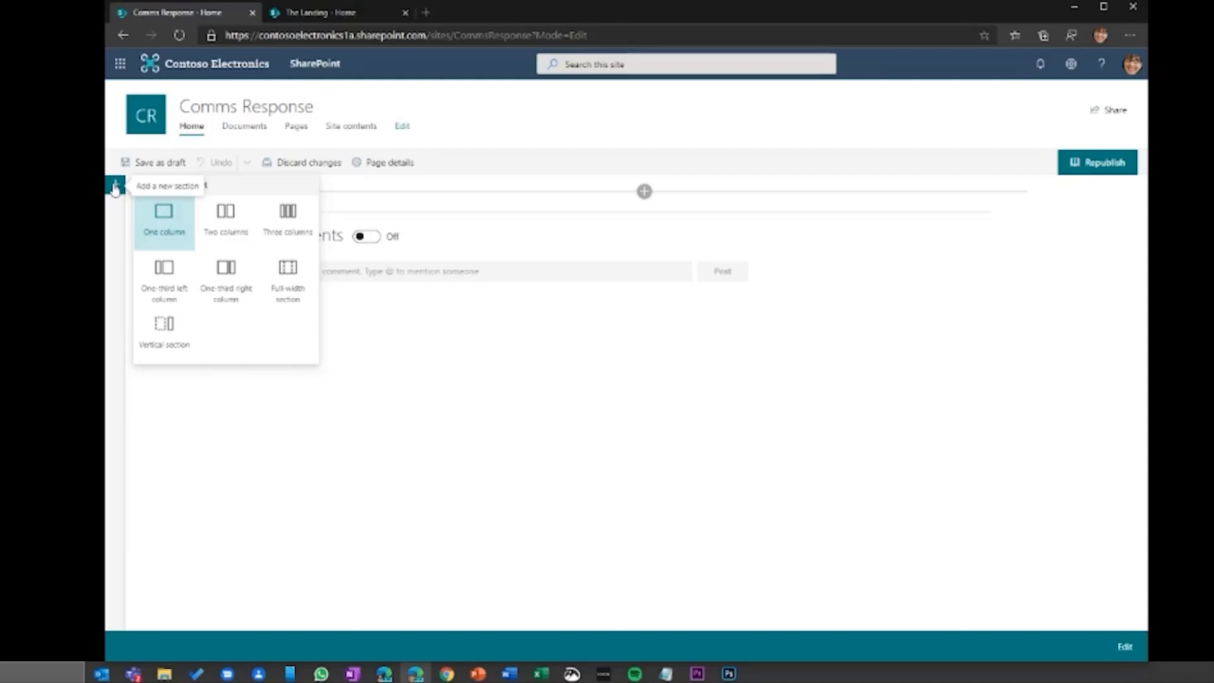
click(164, 280)
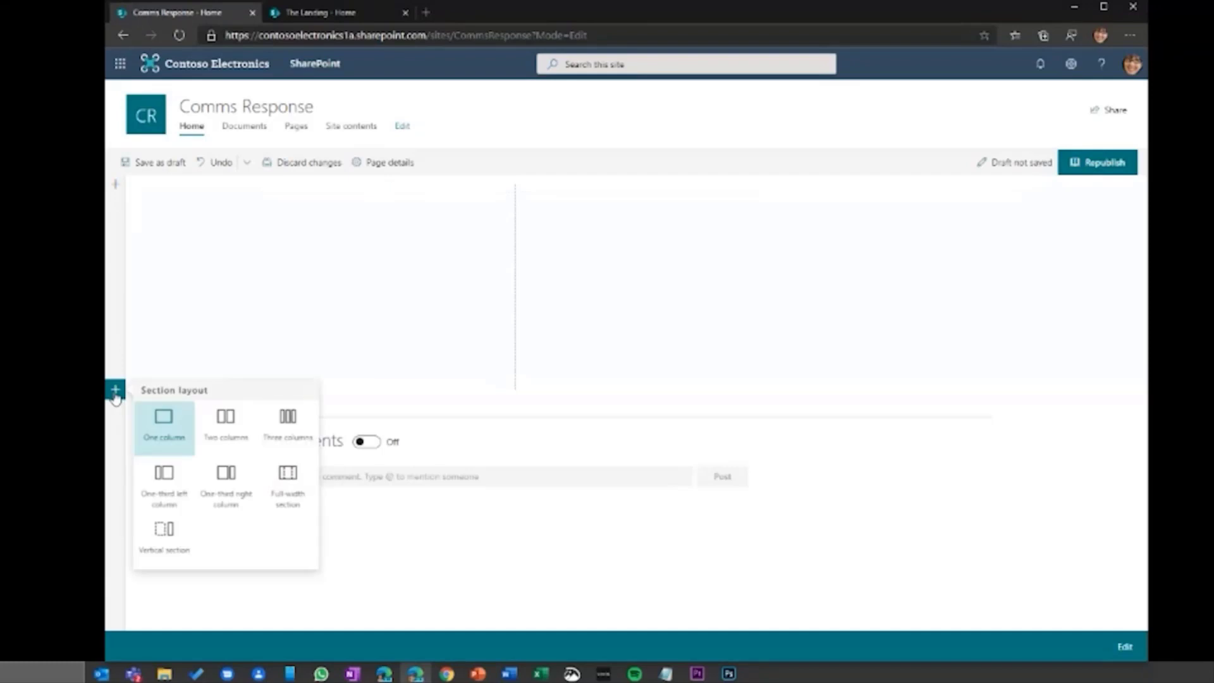
click(226, 425)
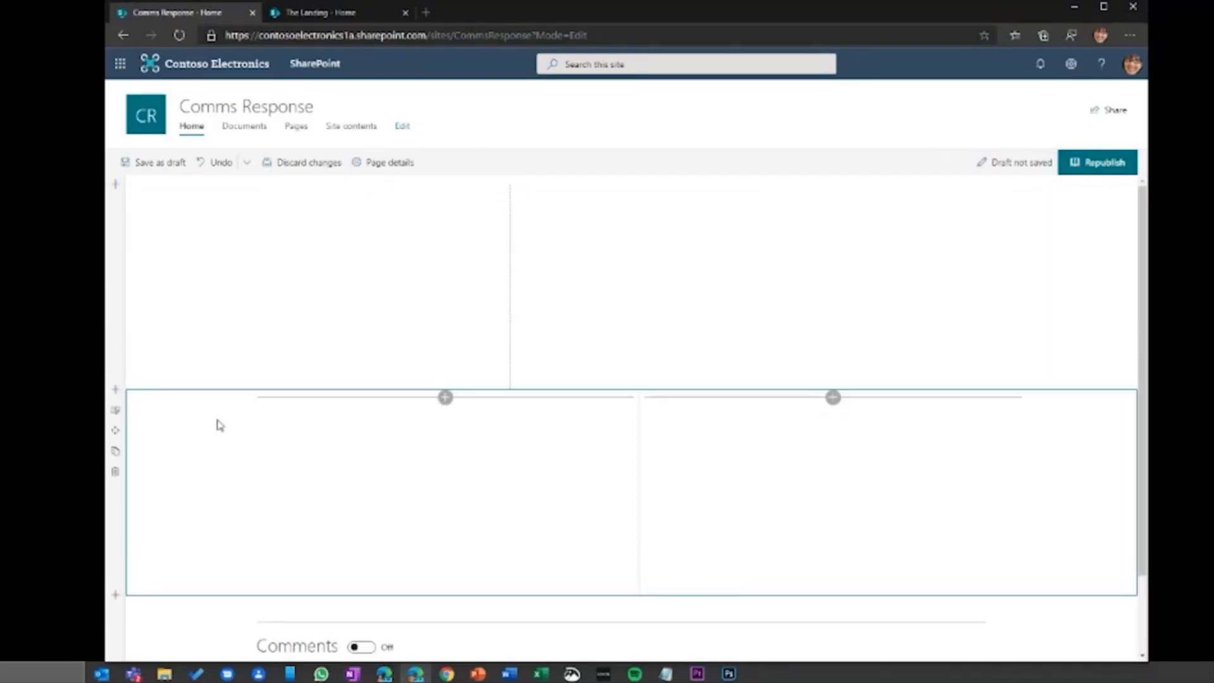
scroll(157, 499, down, 2)
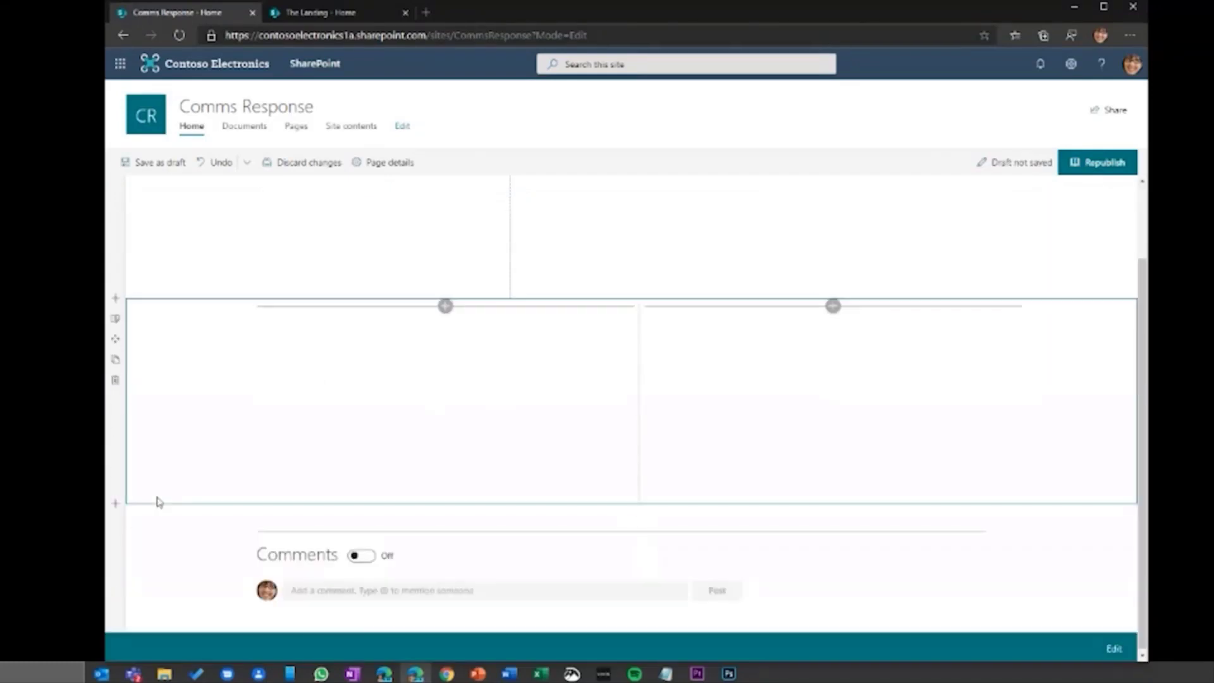
click(115, 502)
click(289, 512)
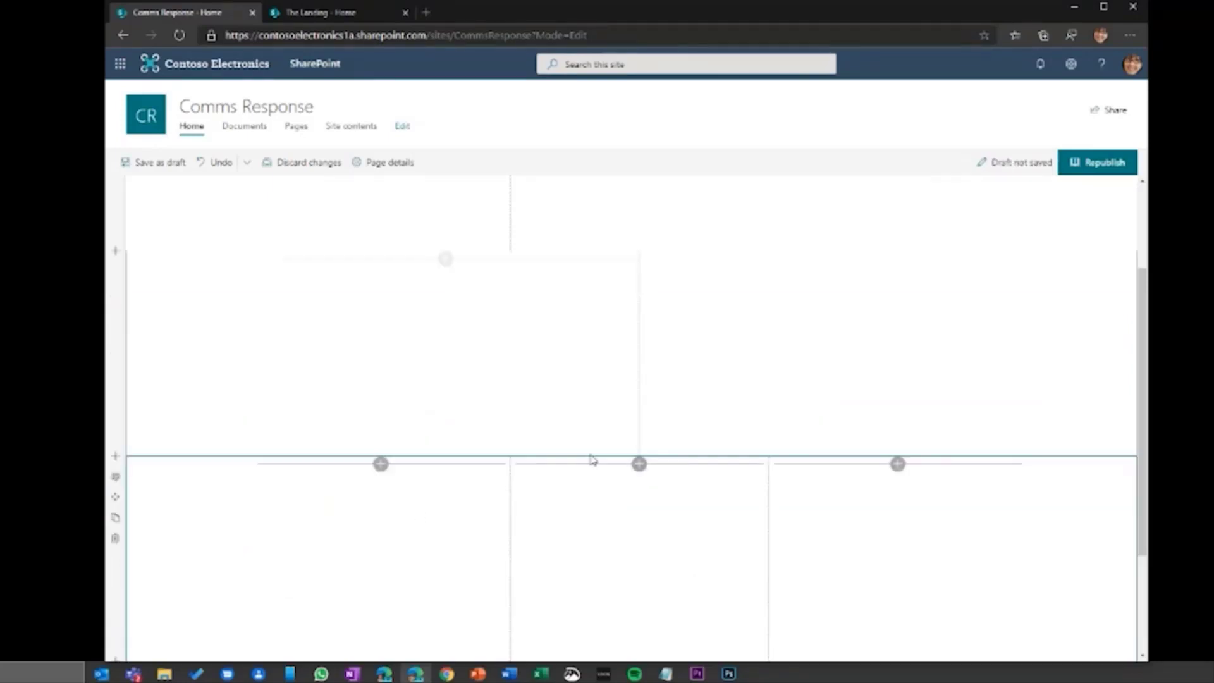
Add a Text web part to the first section's left column, containing "THE LATEST UPDATES" and the two paragraphs on coronavirus monitoring and leadership updates
scroll(365, 274, up, 2)
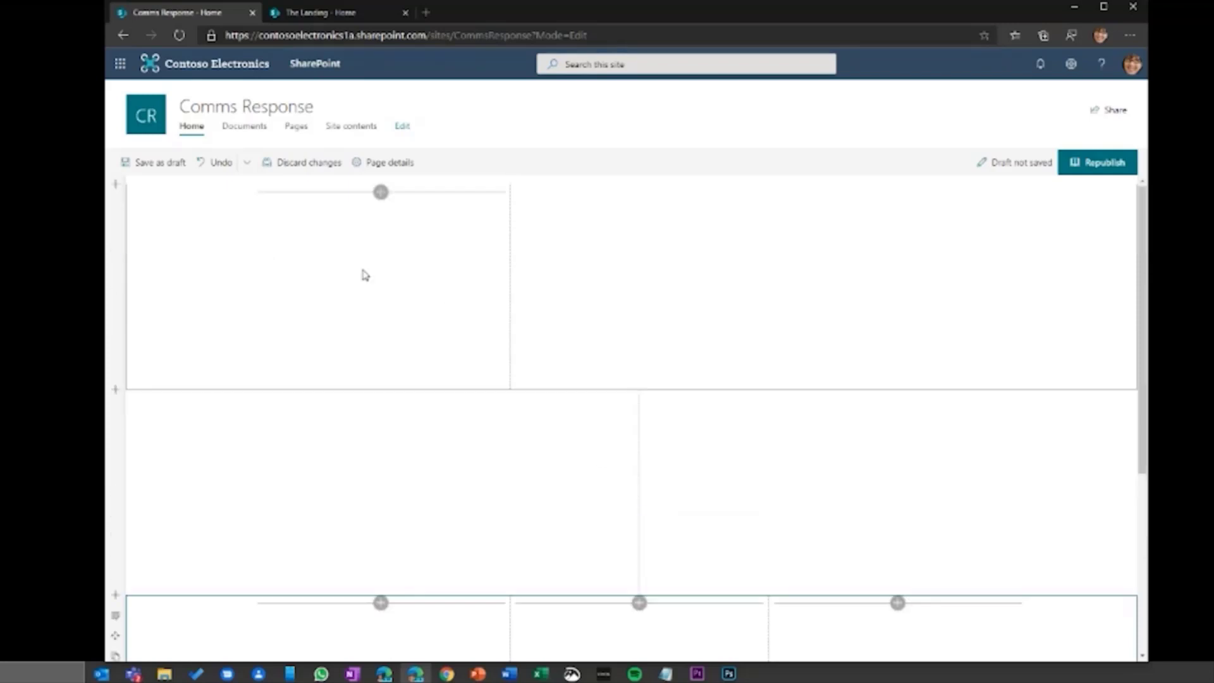
click(381, 192)
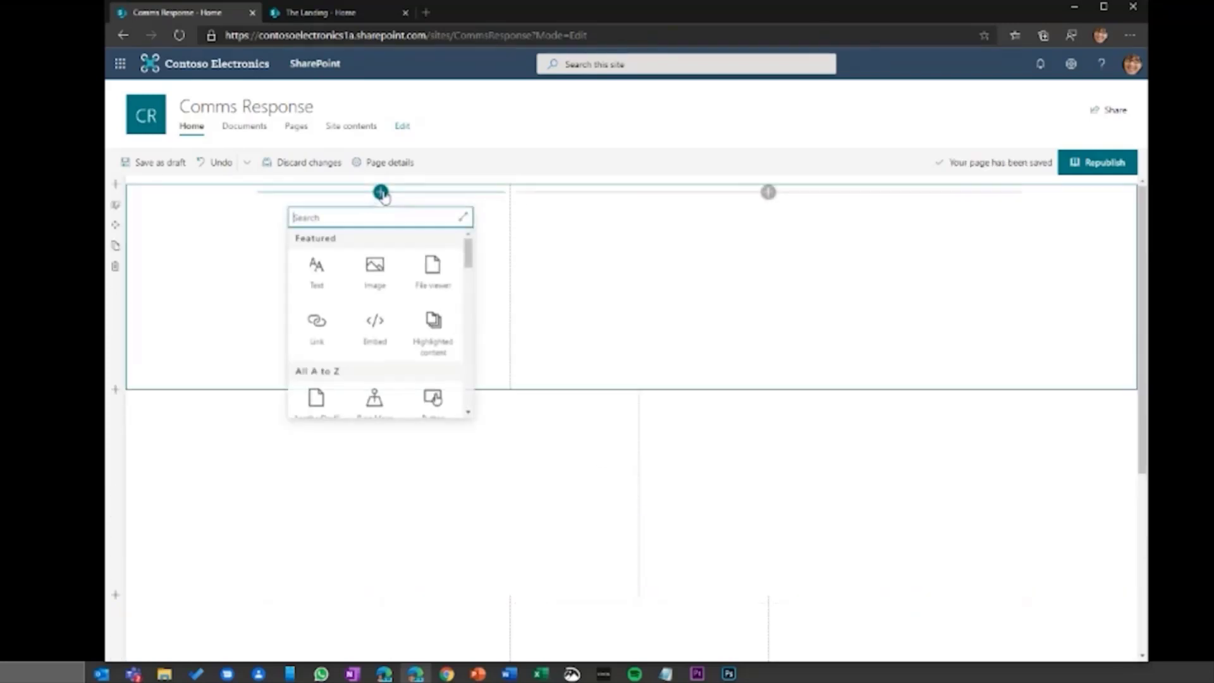
click(316, 272)
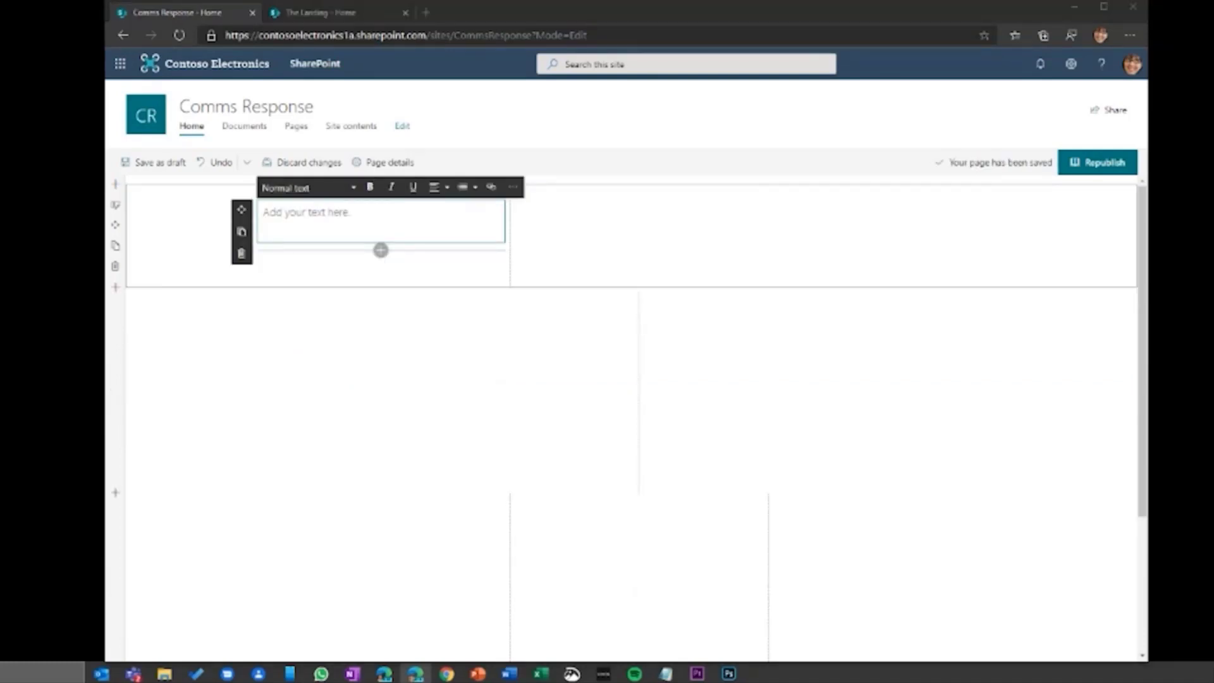
click(322, 213)
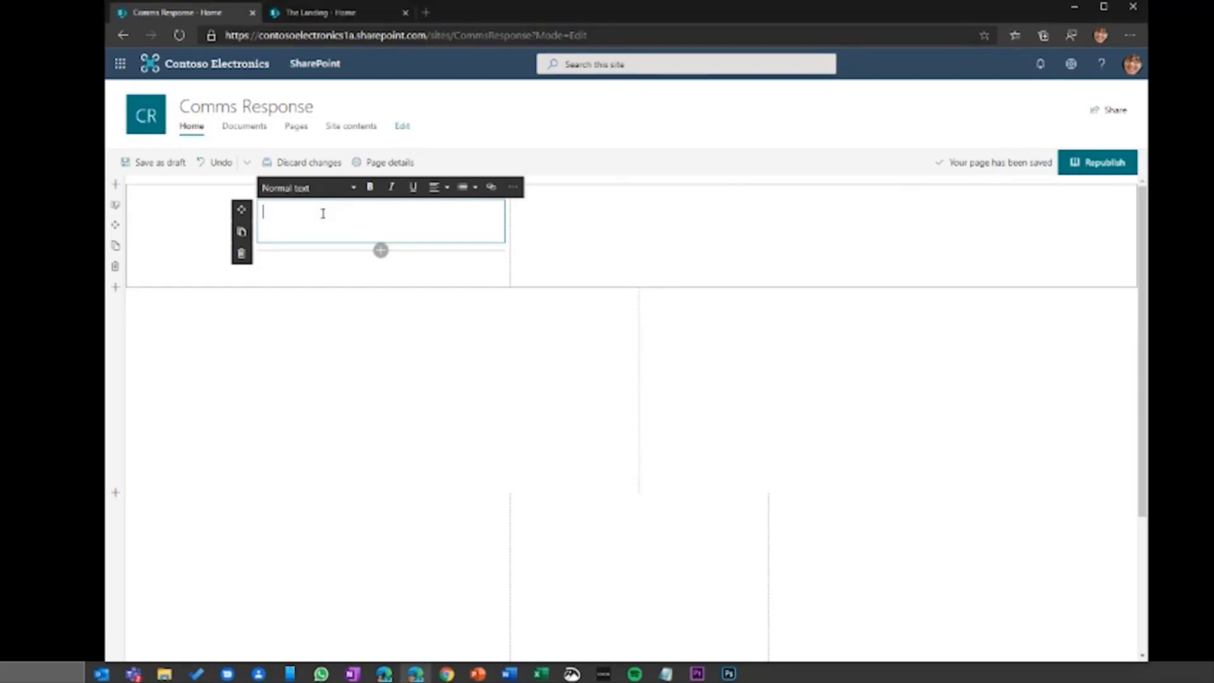
text(THE LATEST UPDATES We will continue to monitor the coronavirus and its impacts. Read the latest updates from our leaders about impacts to our employees and workplaces and get the latest updates from Global Security on travel, precautionary measures you can take, and more in the regularly updated security advisory)
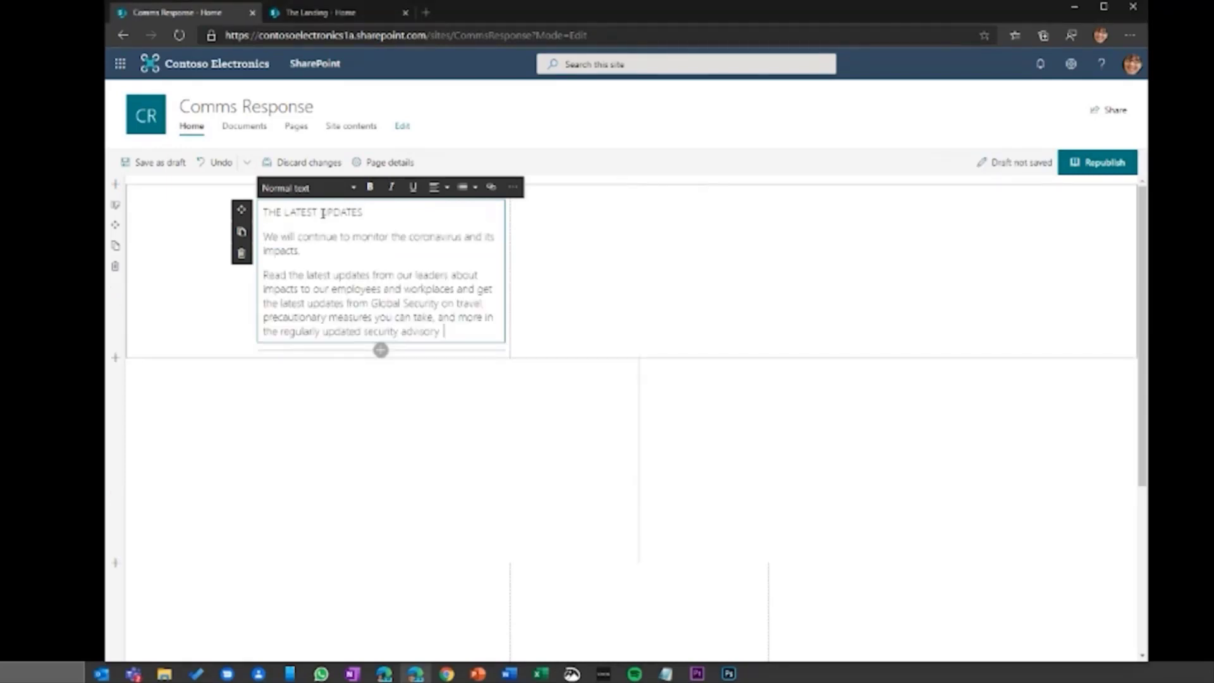
Format the "THE LATEST UPDATES" heading as bold with the standard red font color
drag(365, 212, 260, 215)
click(361, 237)
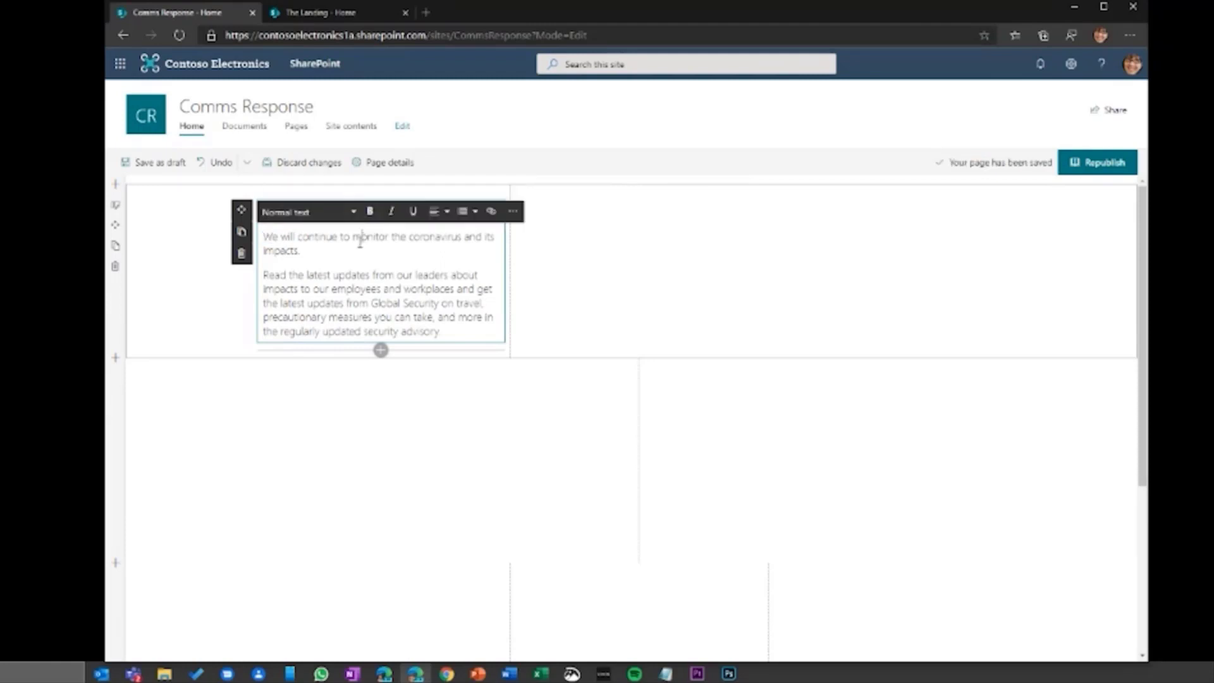
click(588, 252)
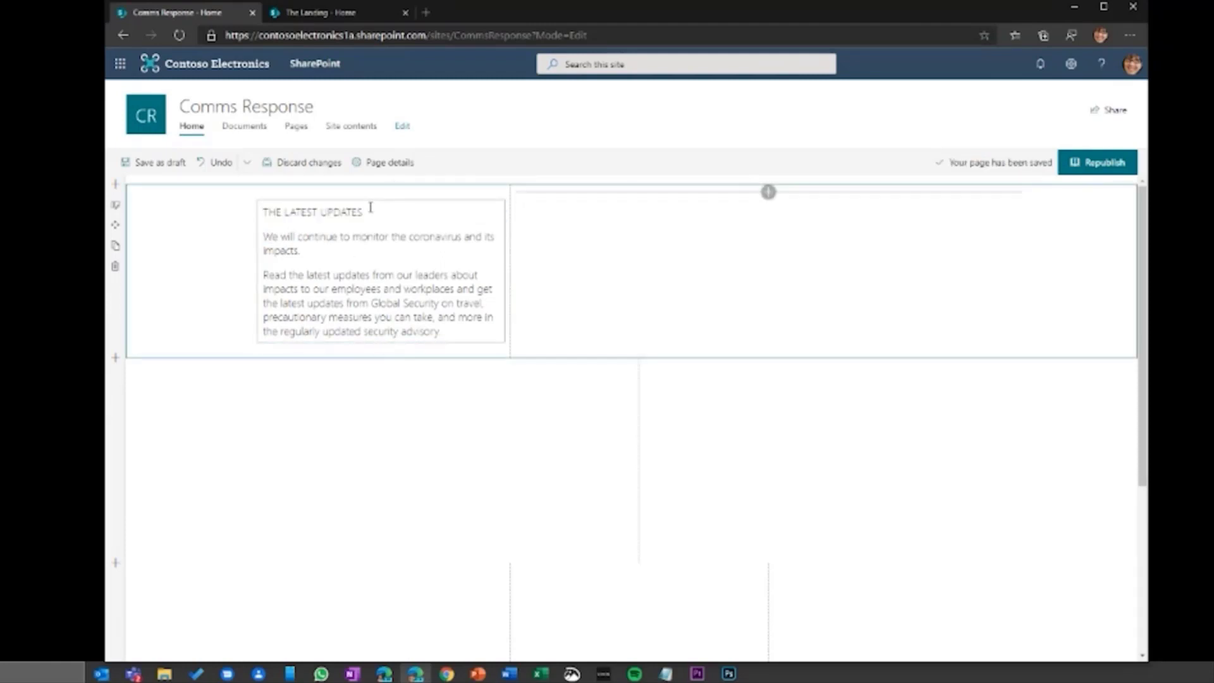
drag(365, 213, 262, 212)
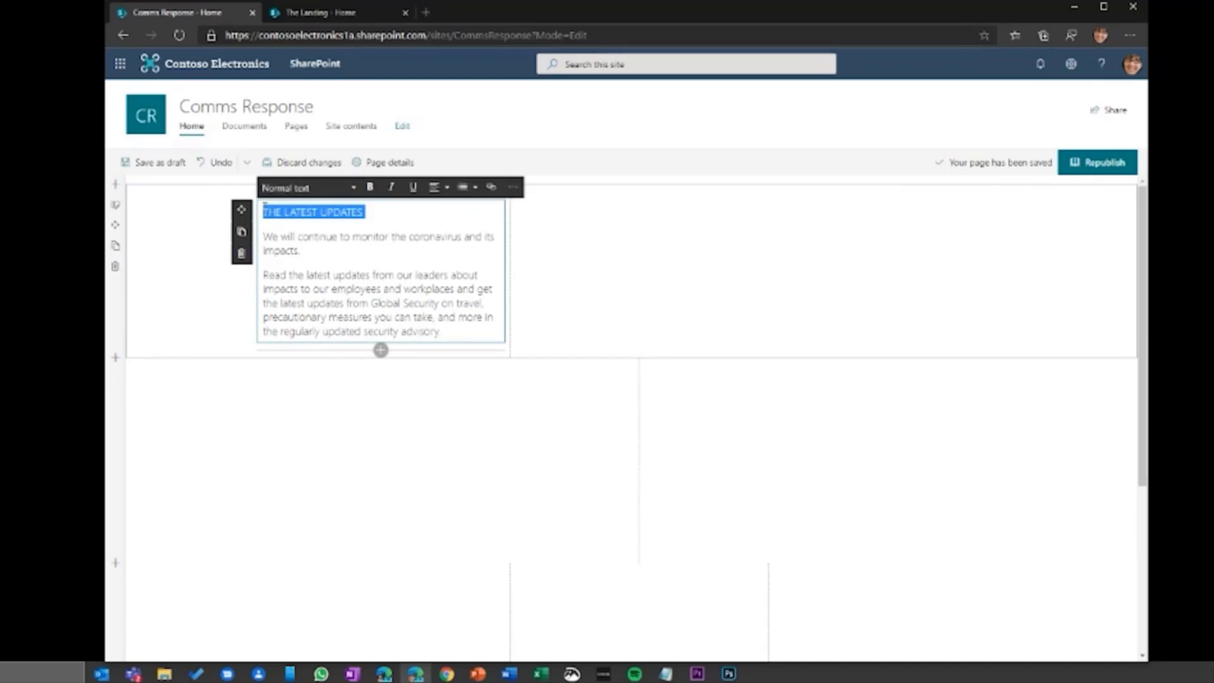
click(370, 187)
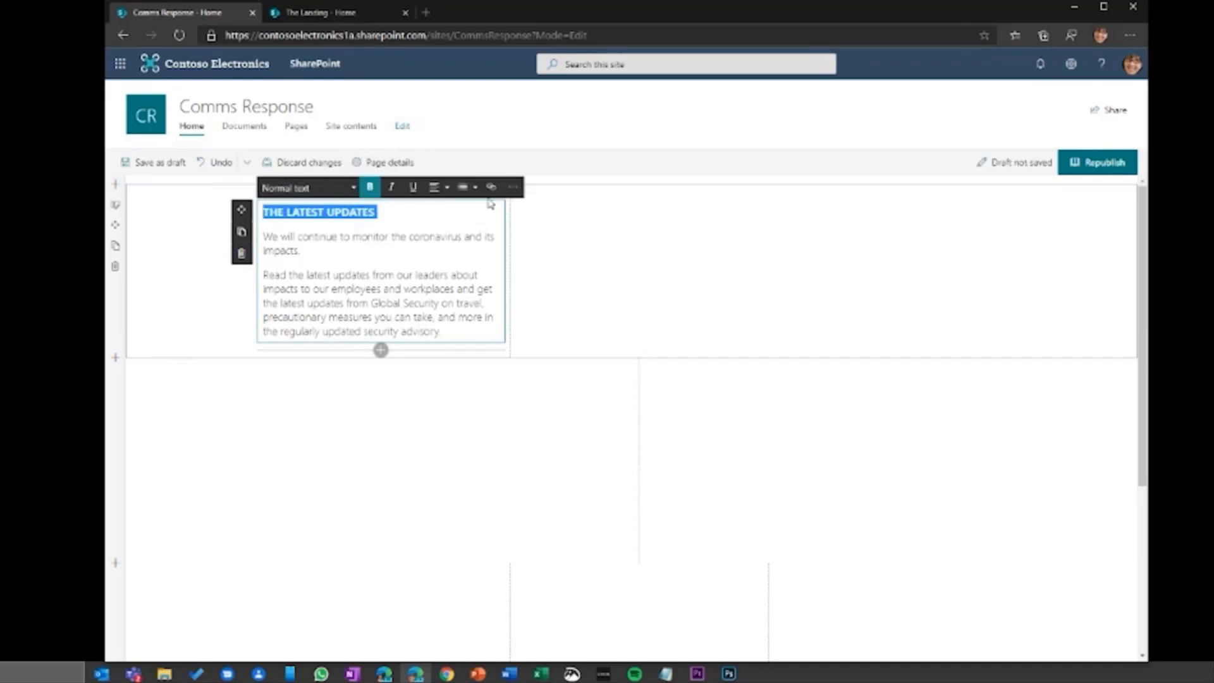
click(513, 187)
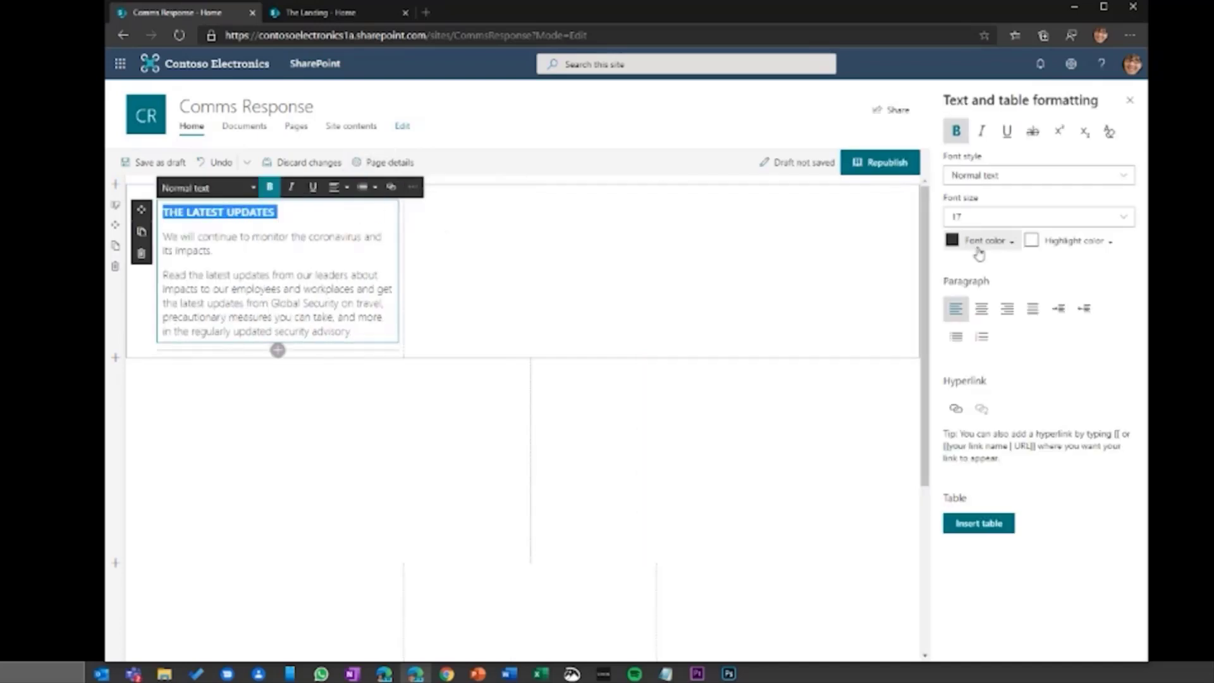
click(1007, 248)
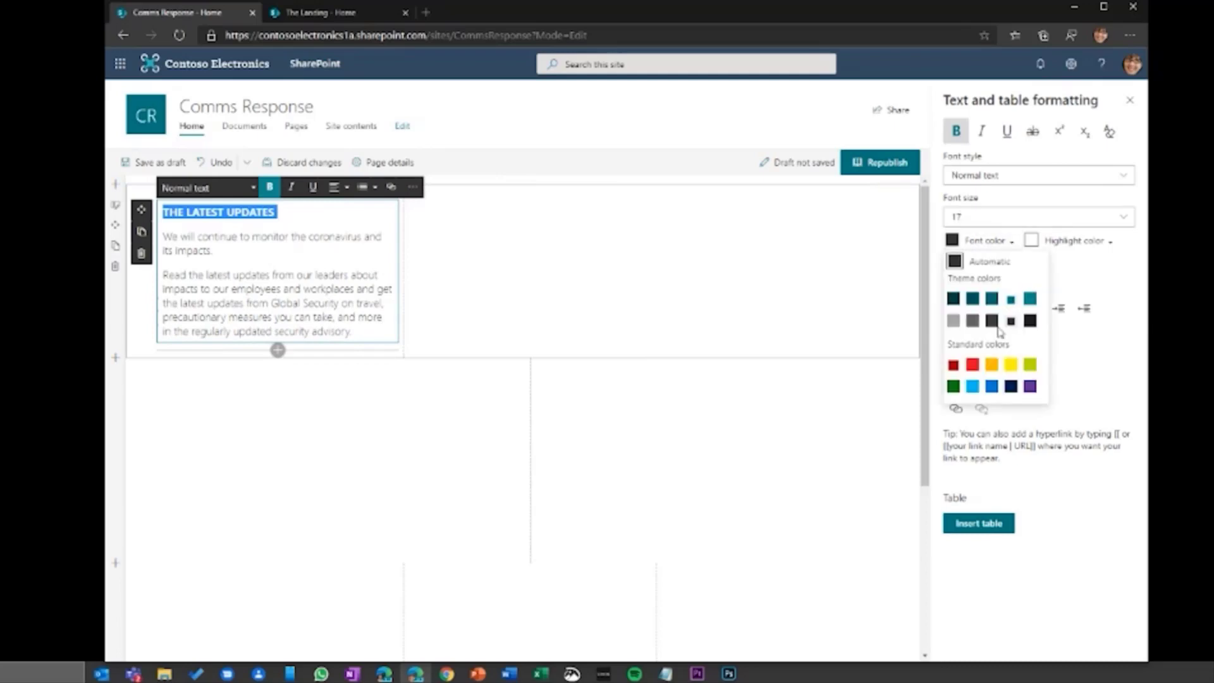
click(972, 365)
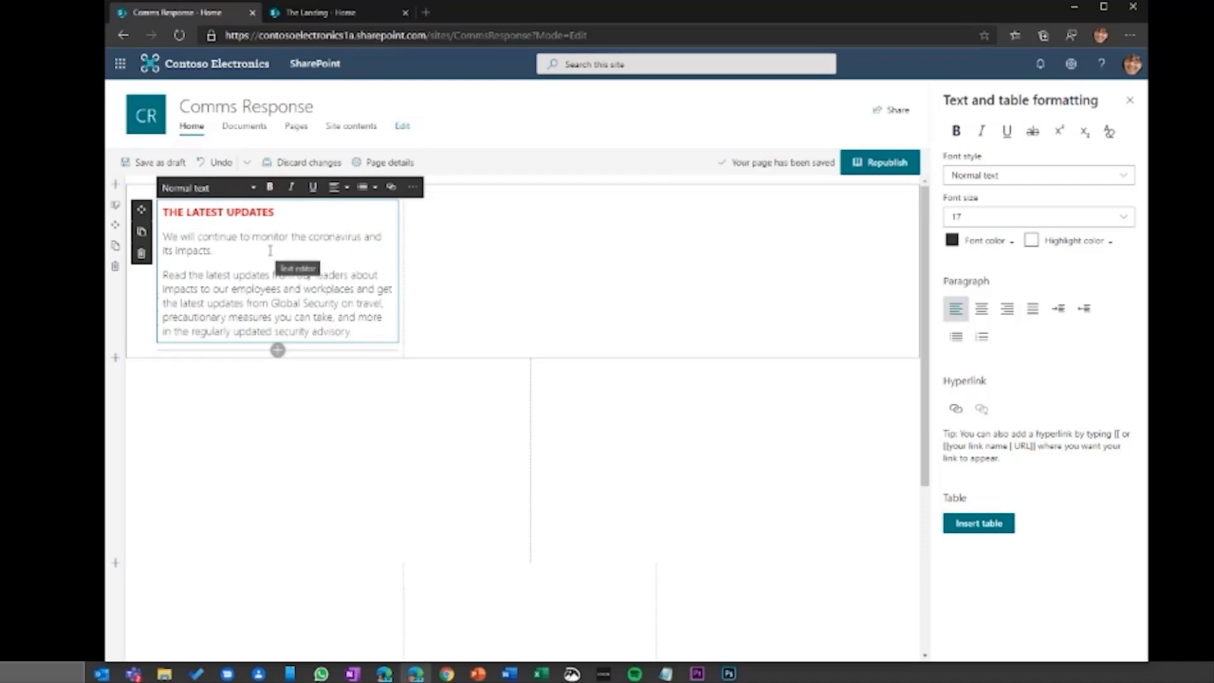
Add a News web part to the wider column of the first section and set its layout to Hub News
click(1131, 103)
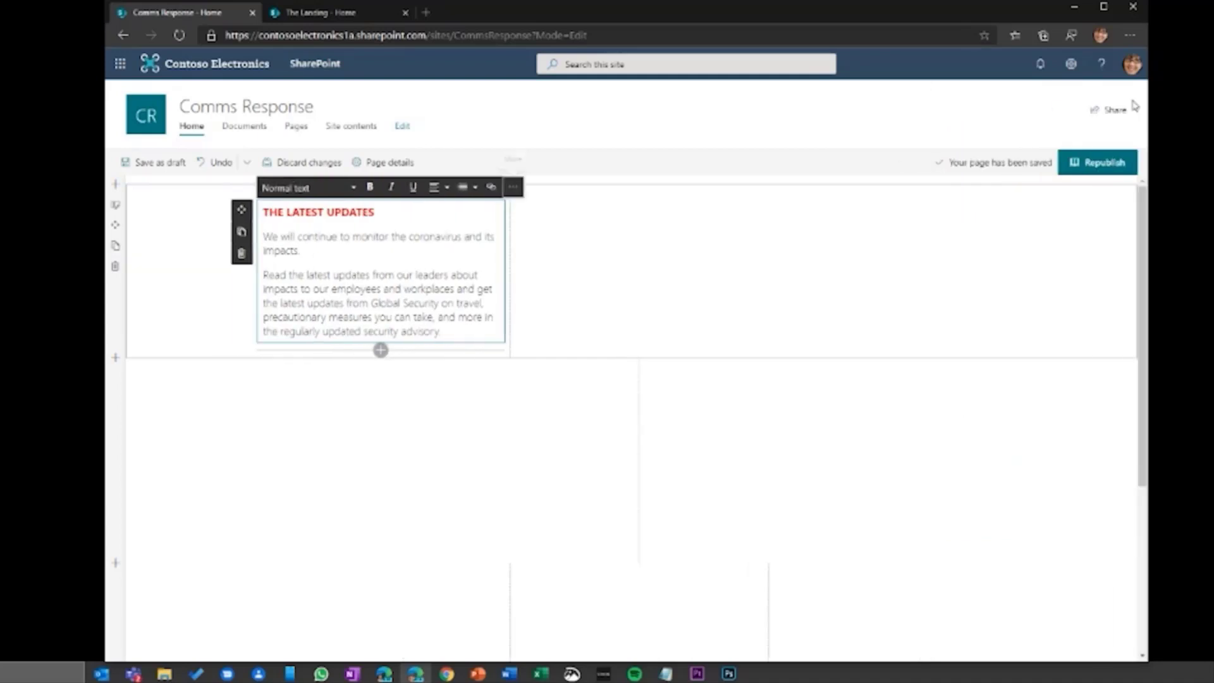
click(403, 256)
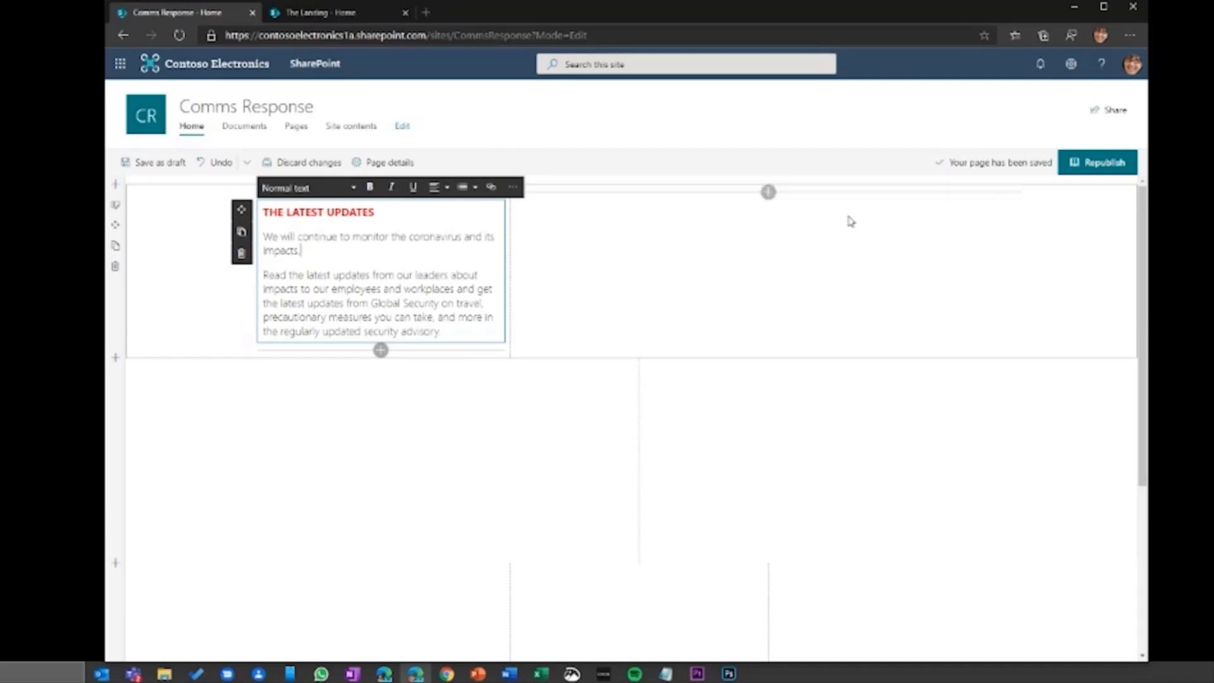
click(768, 192)
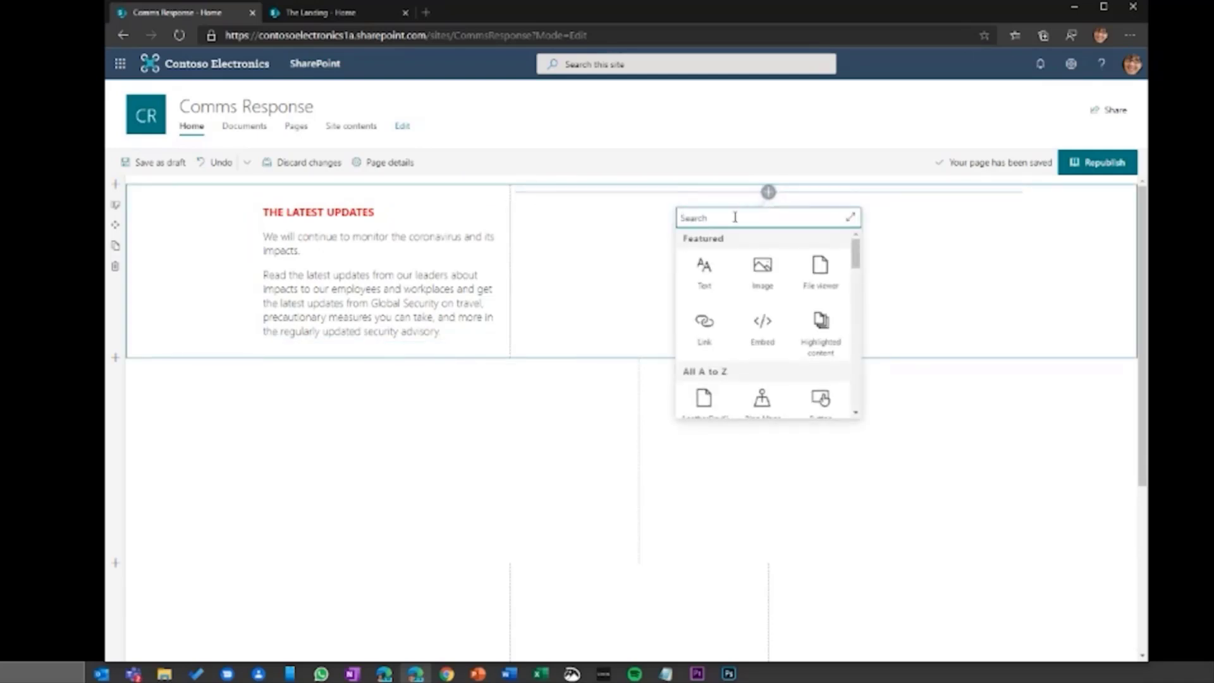
text(news)
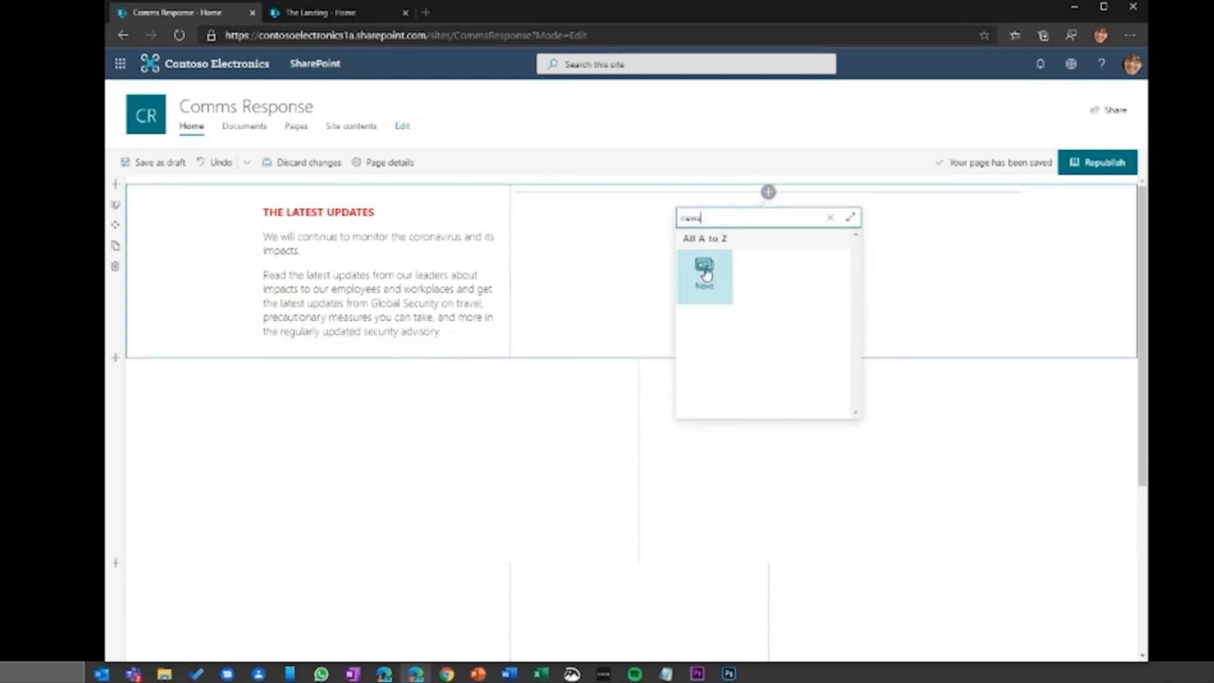
click(704, 266)
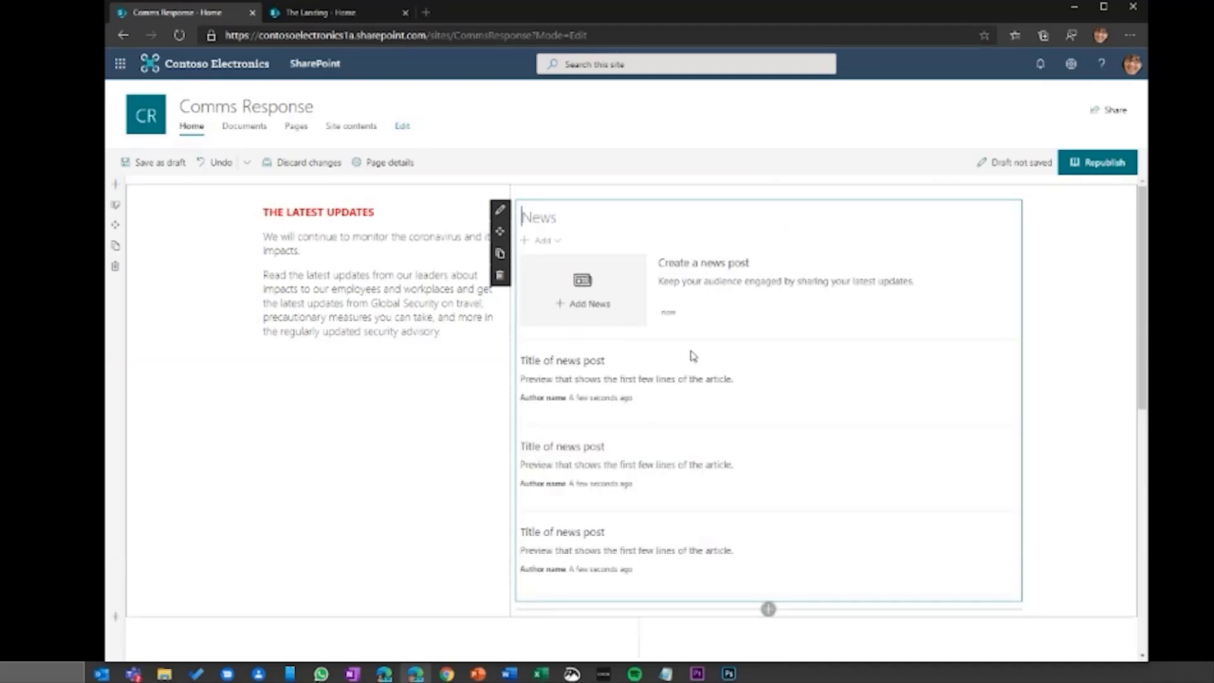
click(501, 213)
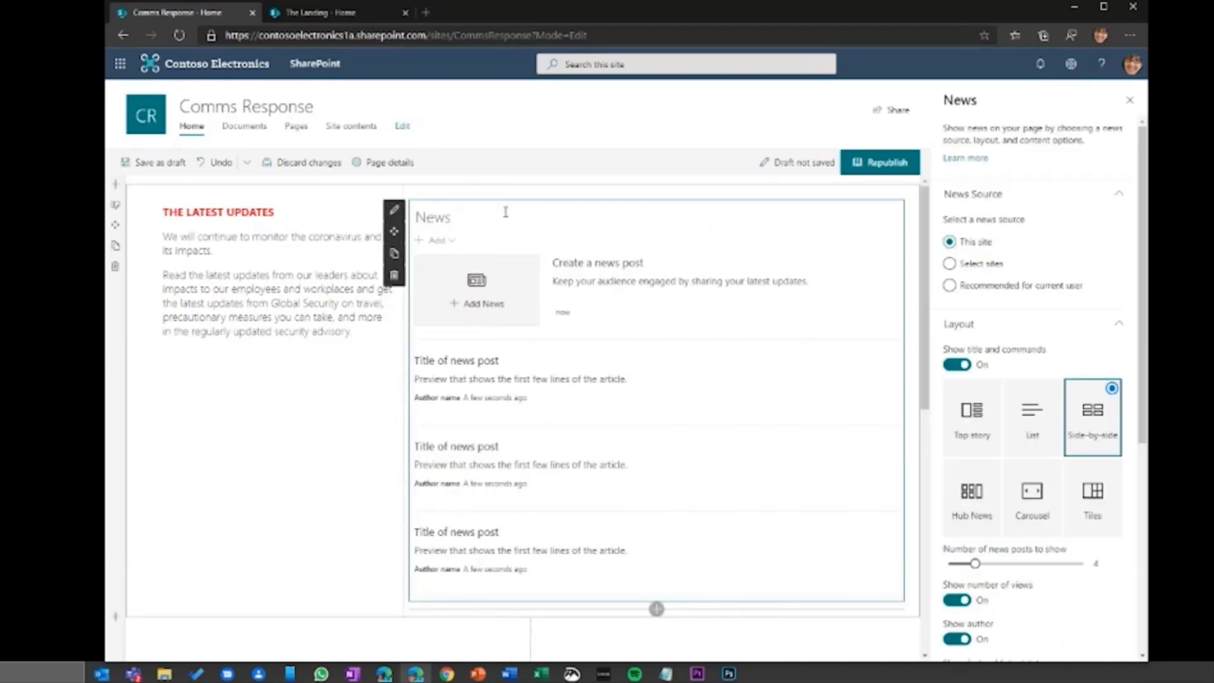
click(969, 498)
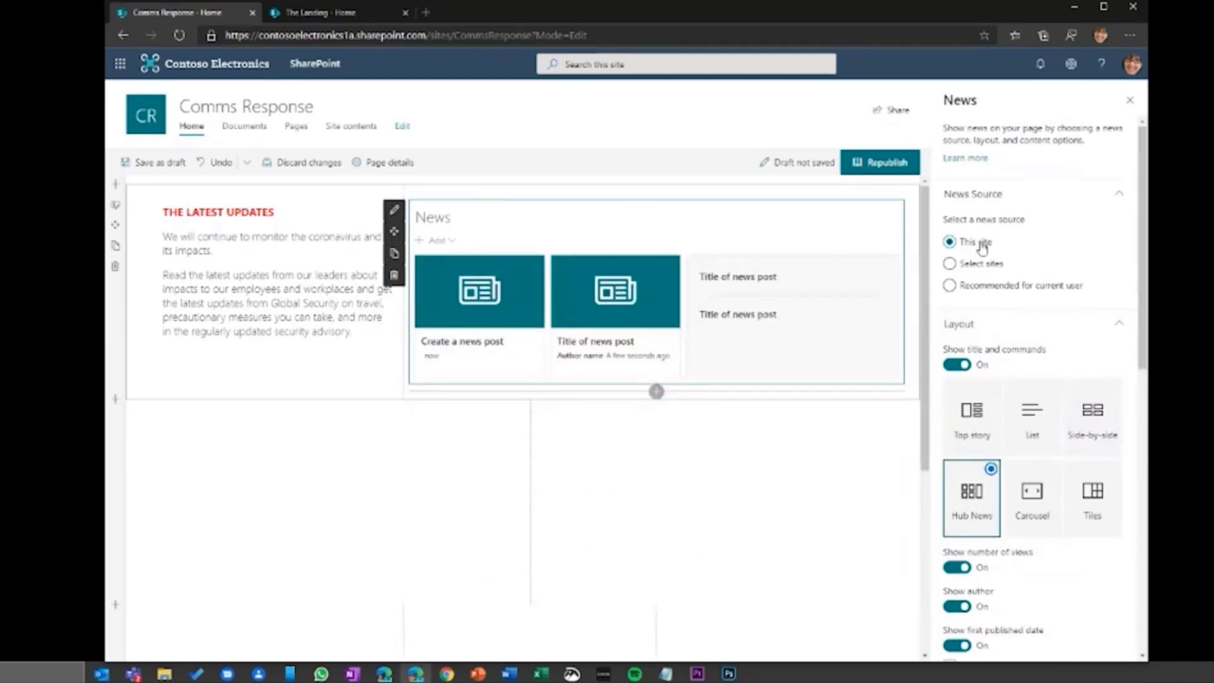
scroll(1051, 398, down, 6)
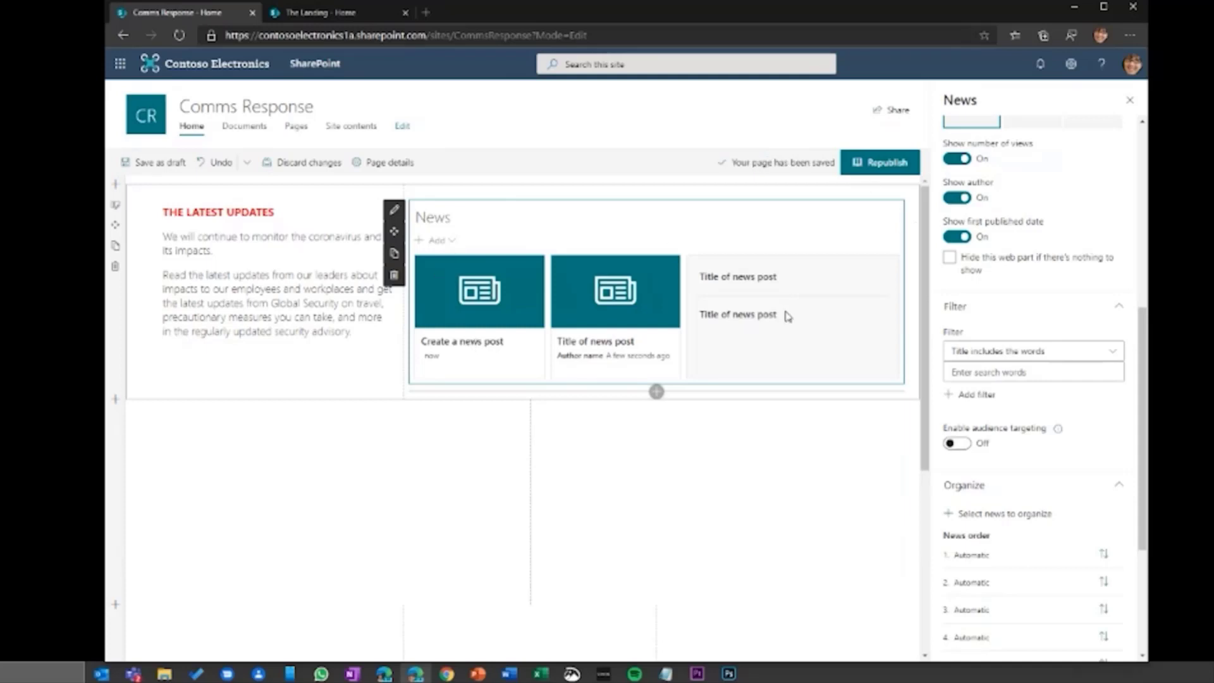
Add a People web part to the two-column section's left column and include the Marketing Manager and the Marketing Assistant
scroll(426, 542, down, 2)
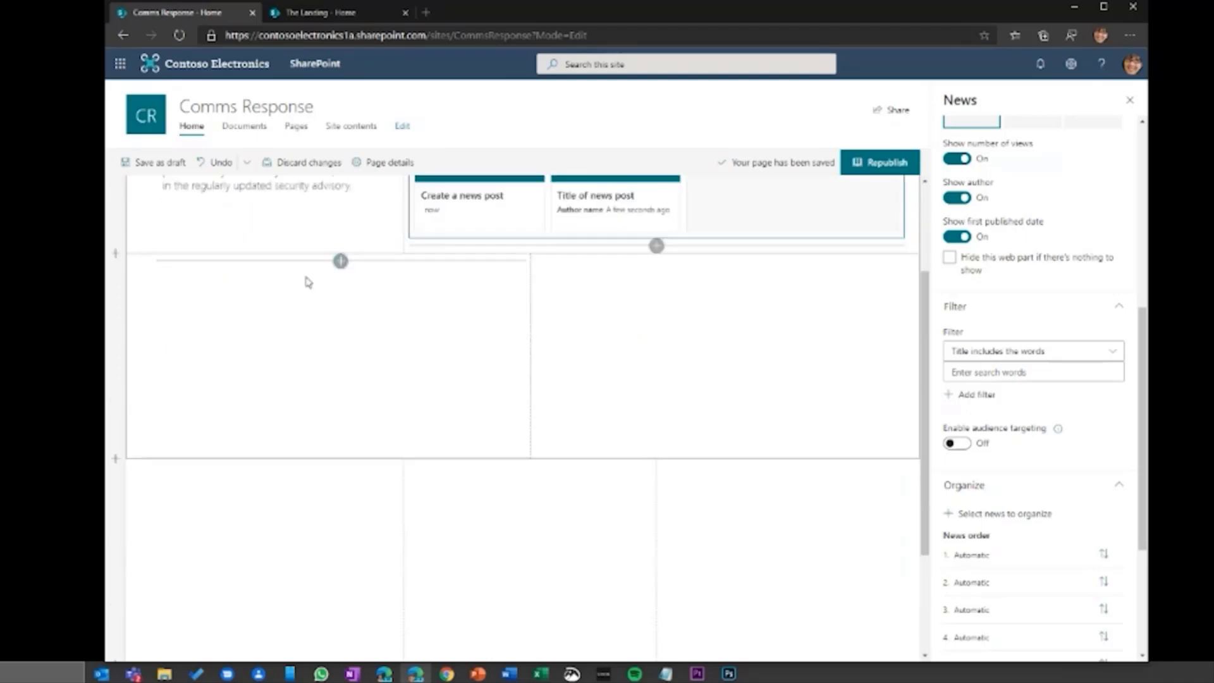
click(340, 261)
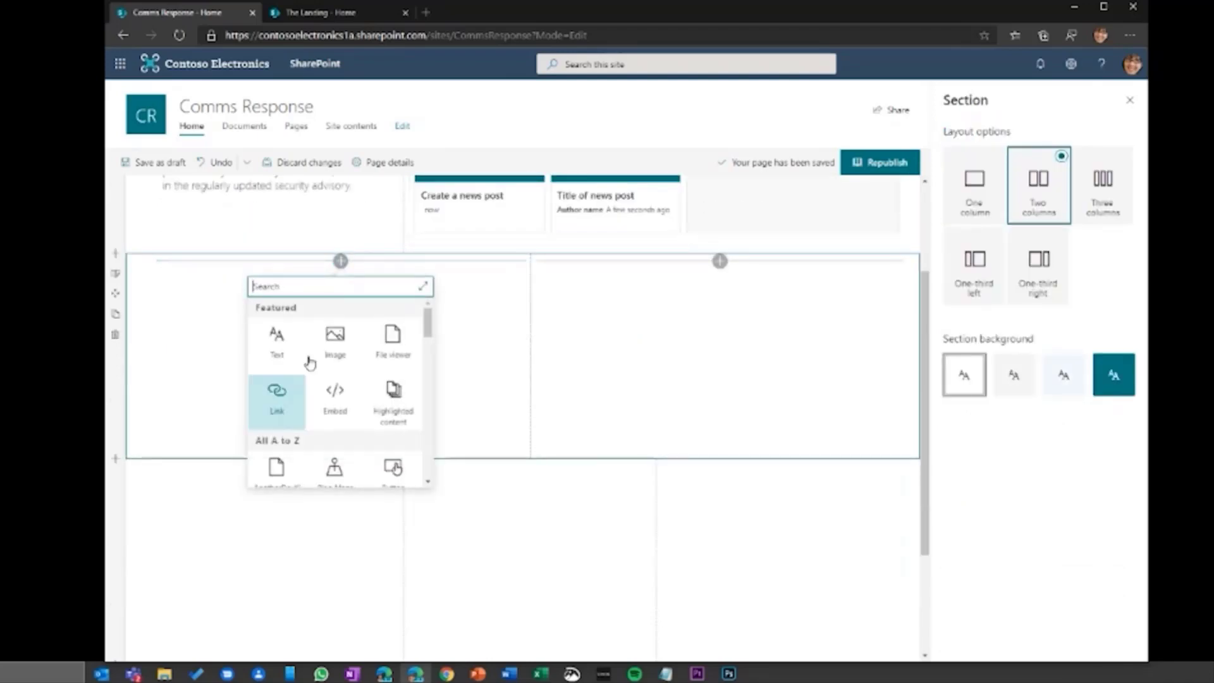
text(people)
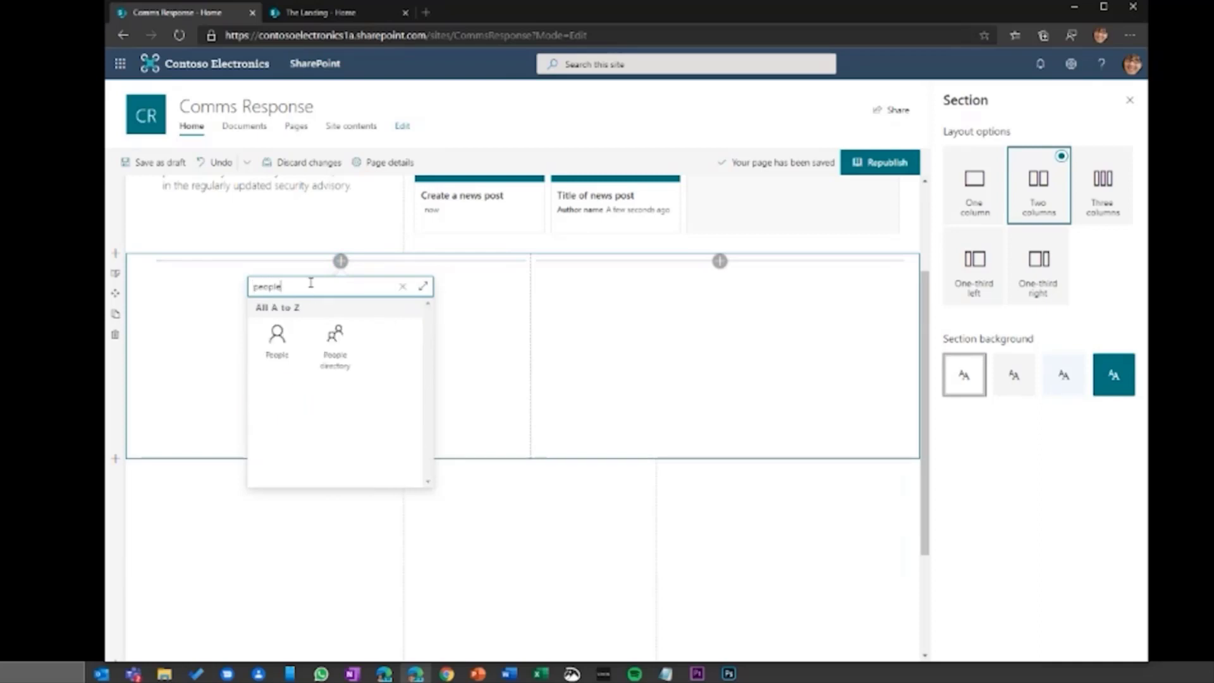
click(277, 350)
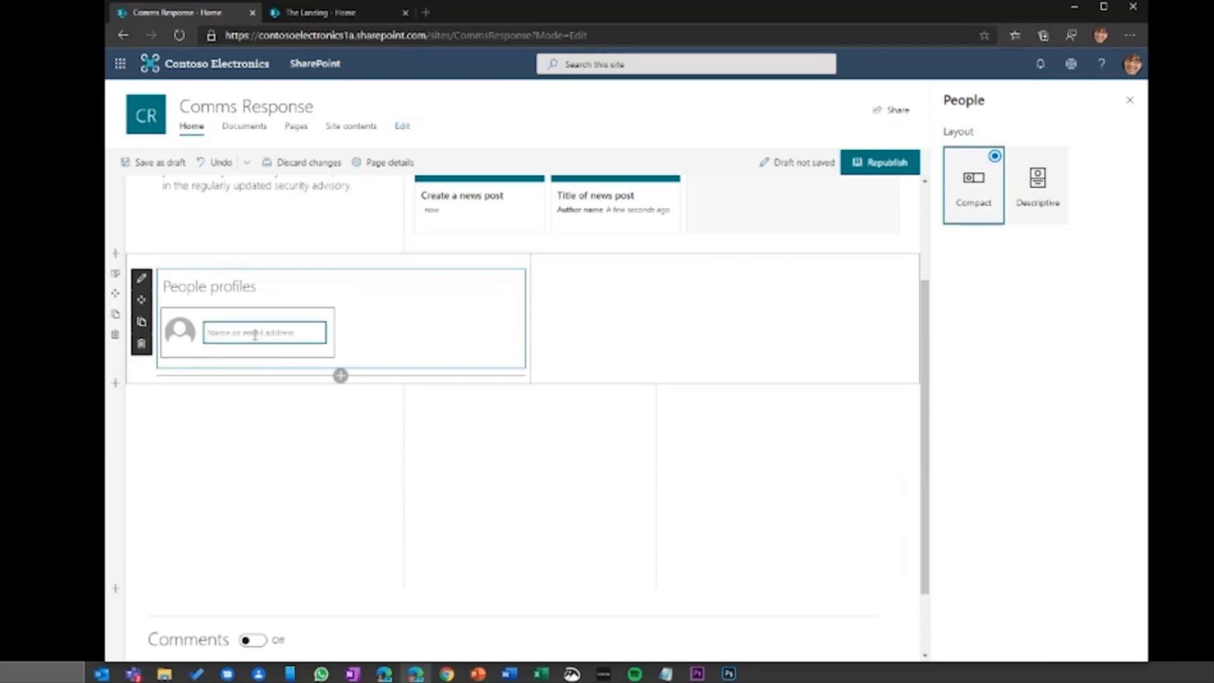
text(Megan)
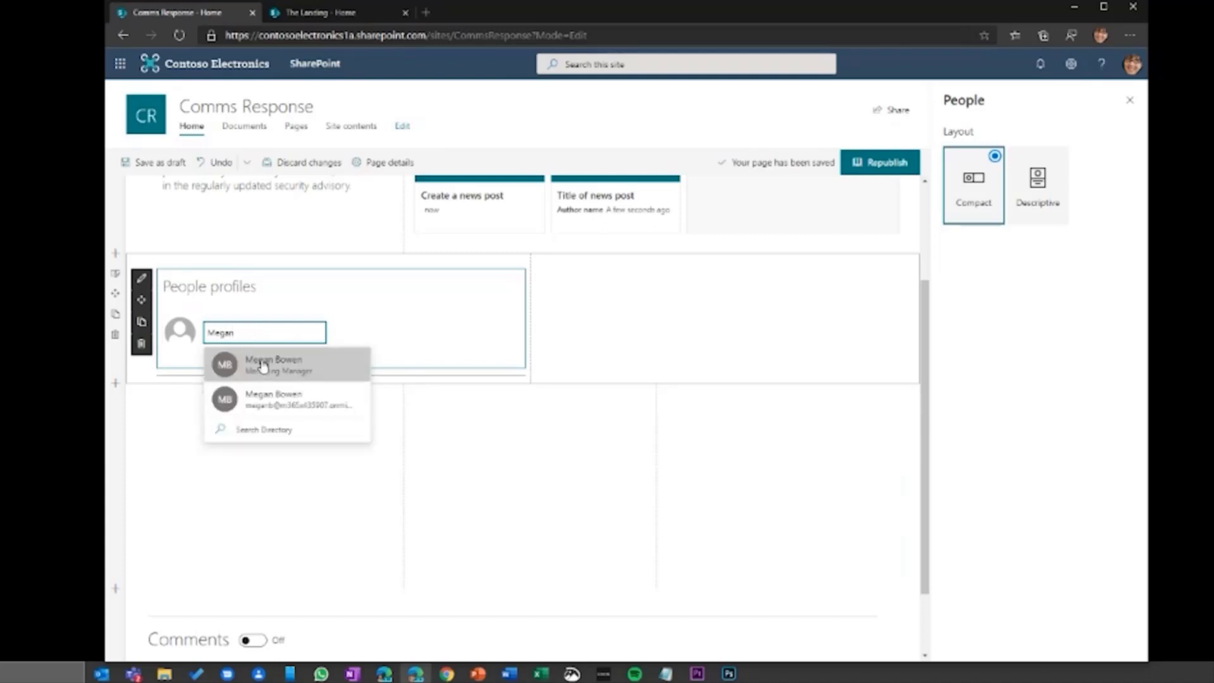
click(259, 368)
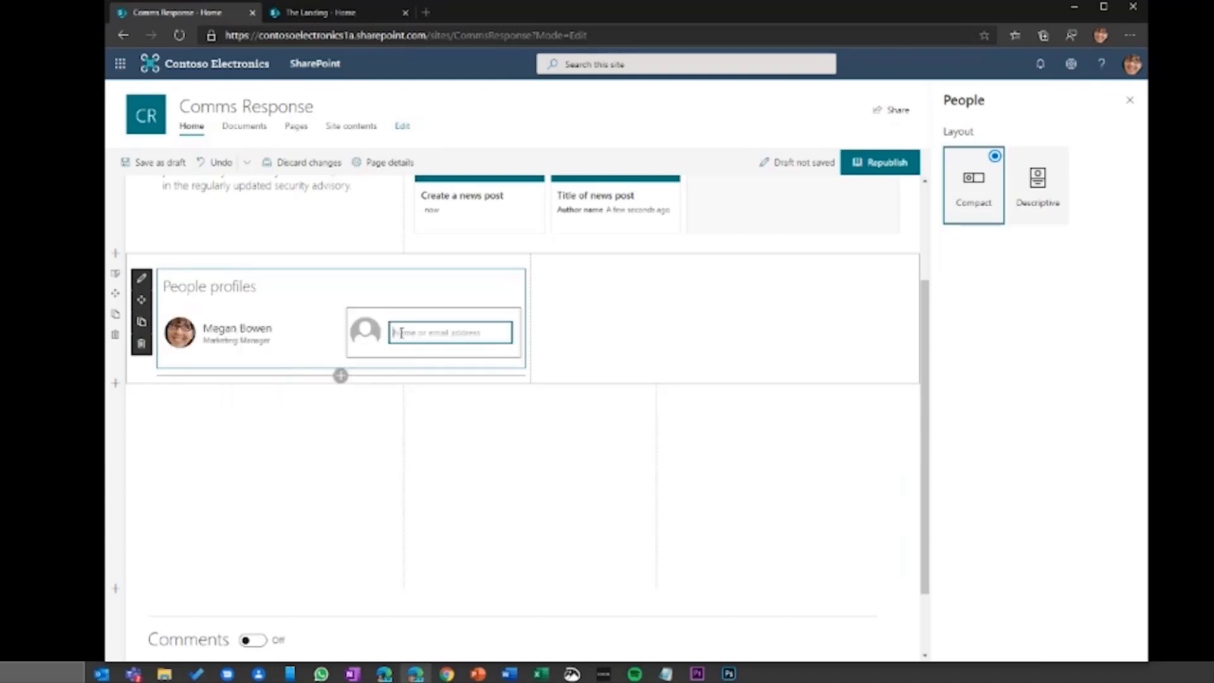
text(Alex)
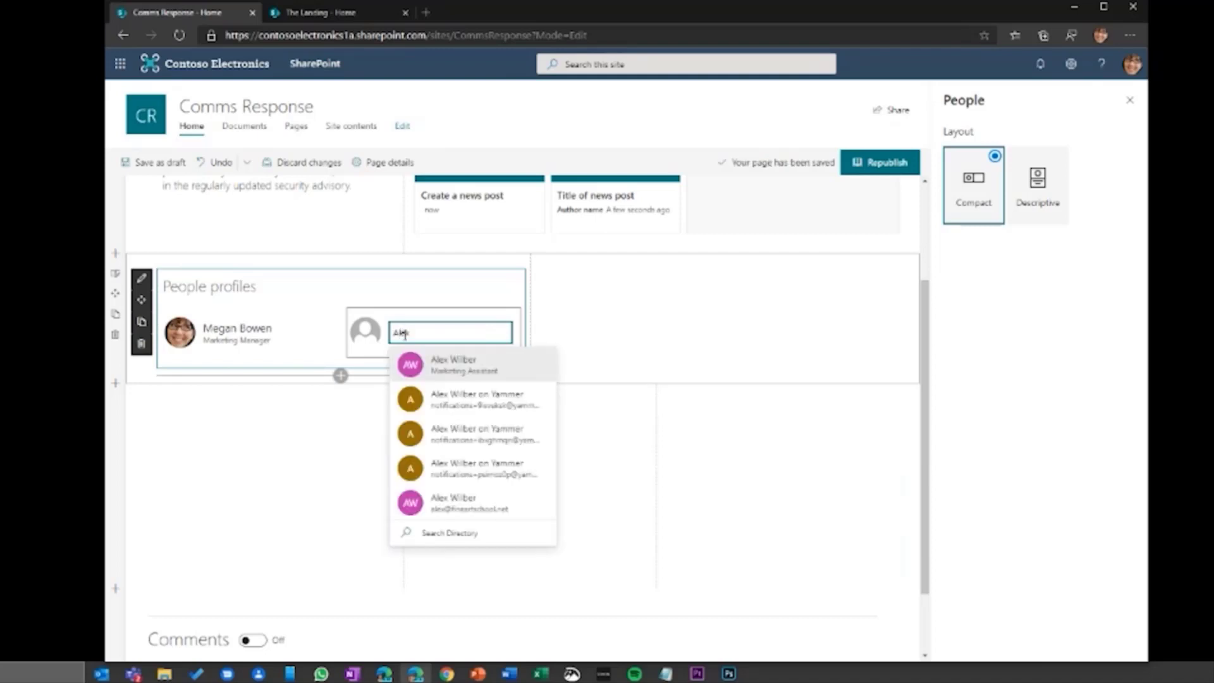
click(466, 368)
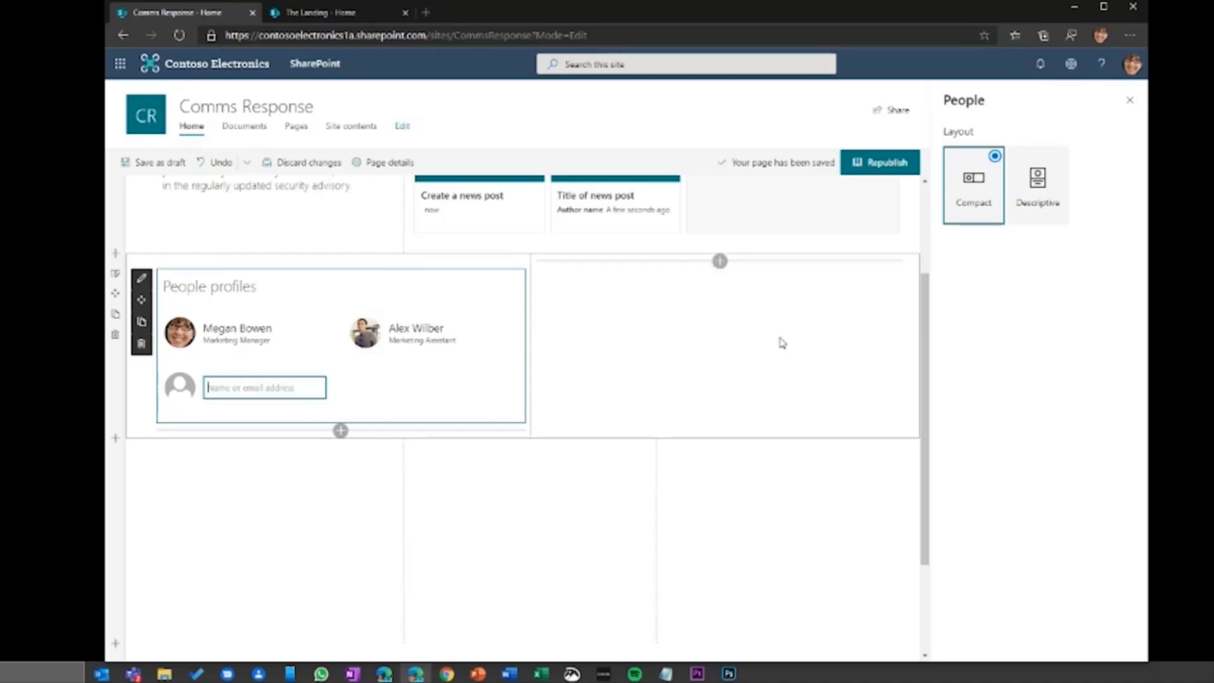
Add a Quick links web part to the right column of the two-column section
click(720, 261)
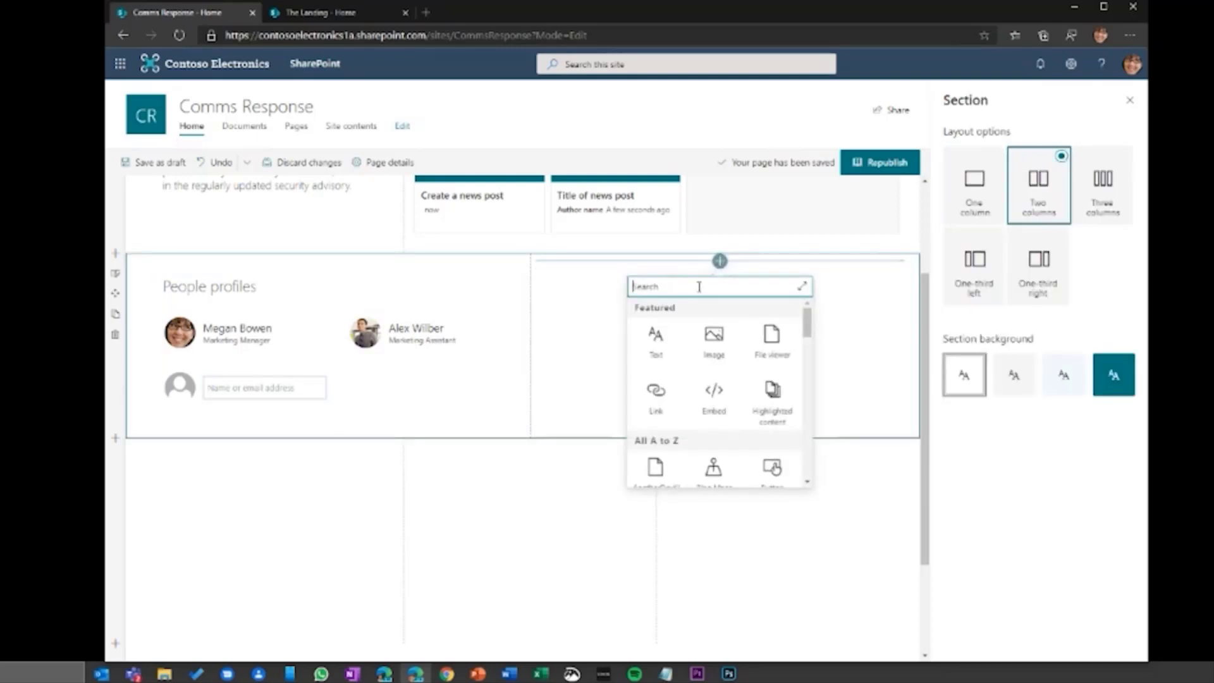
text(quick)
click(715, 341)
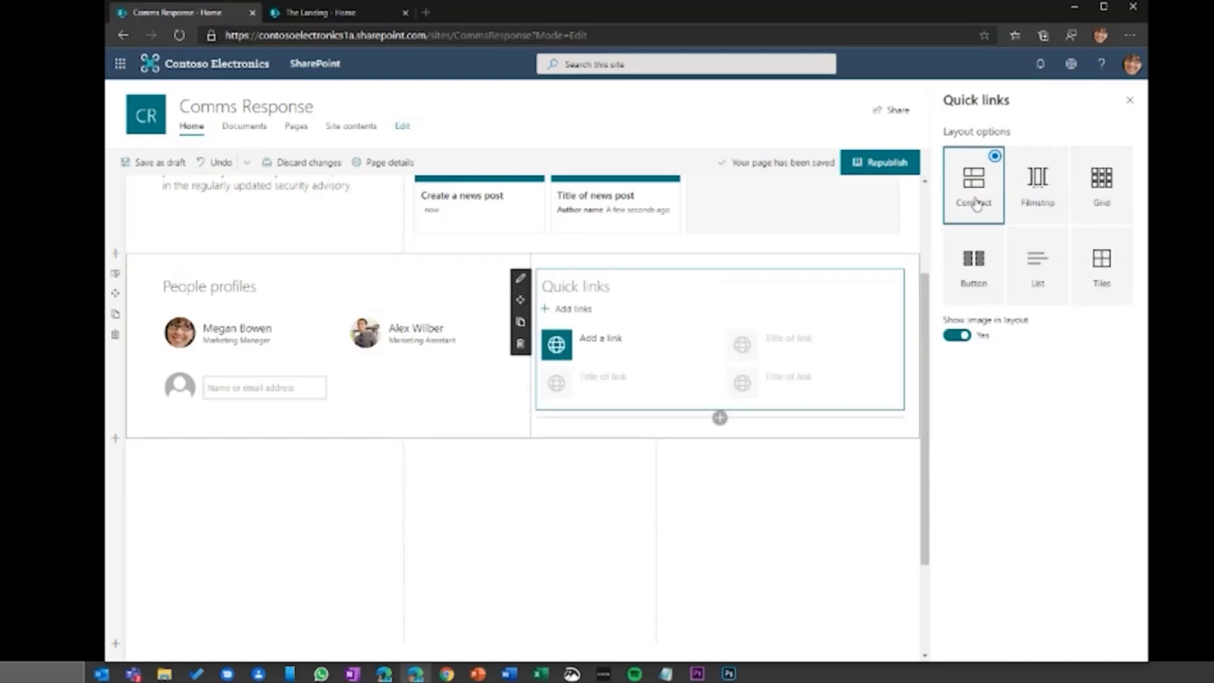
click(601, 344)
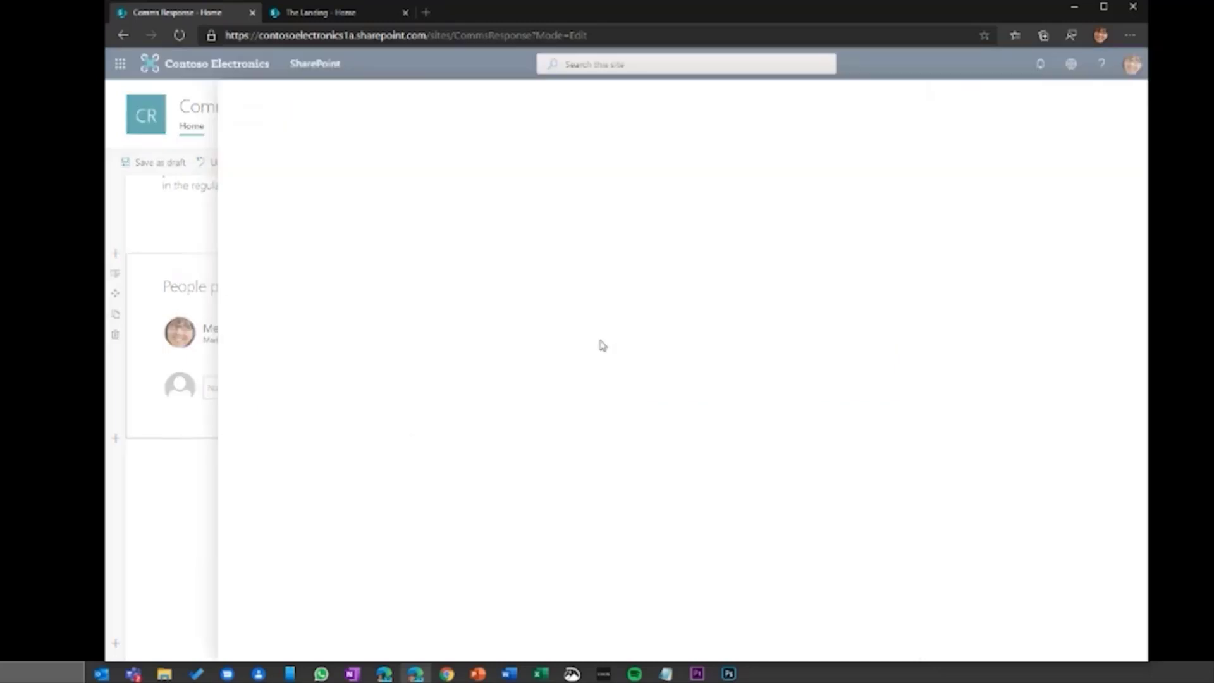
click(258, 247)
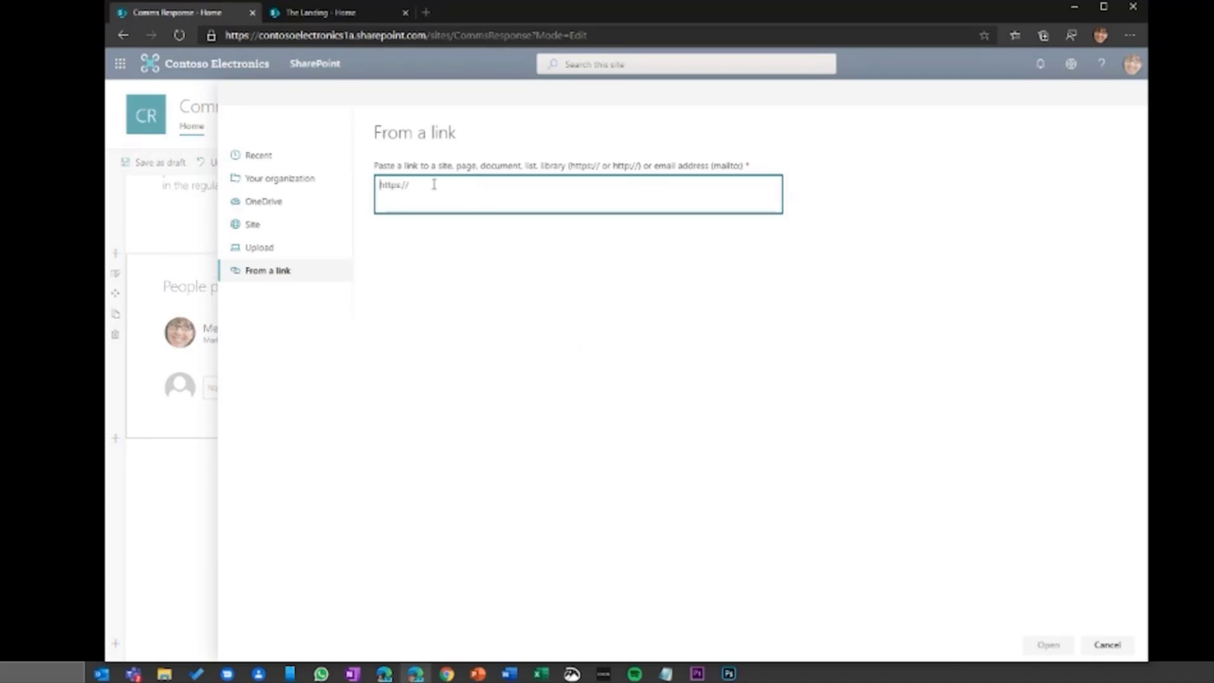
text(www)
key(BackSpace)
key(BackSpace)
key(BackSpace)
text(https://bing.com)
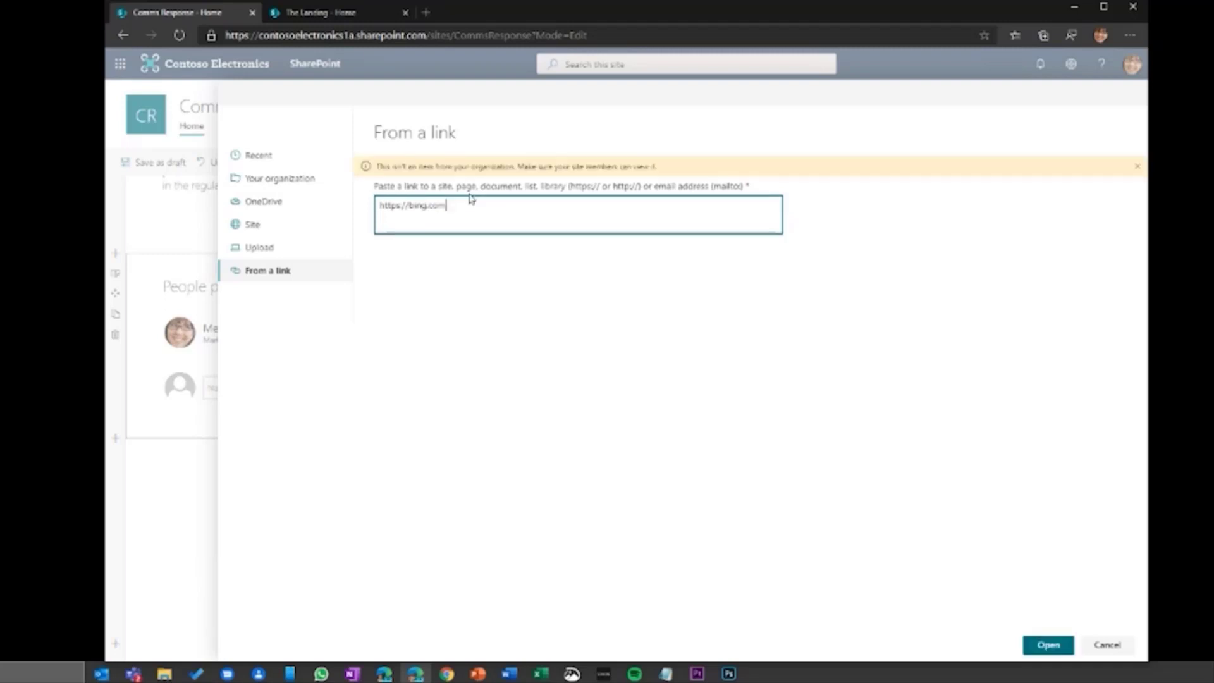
click(1048, 645)
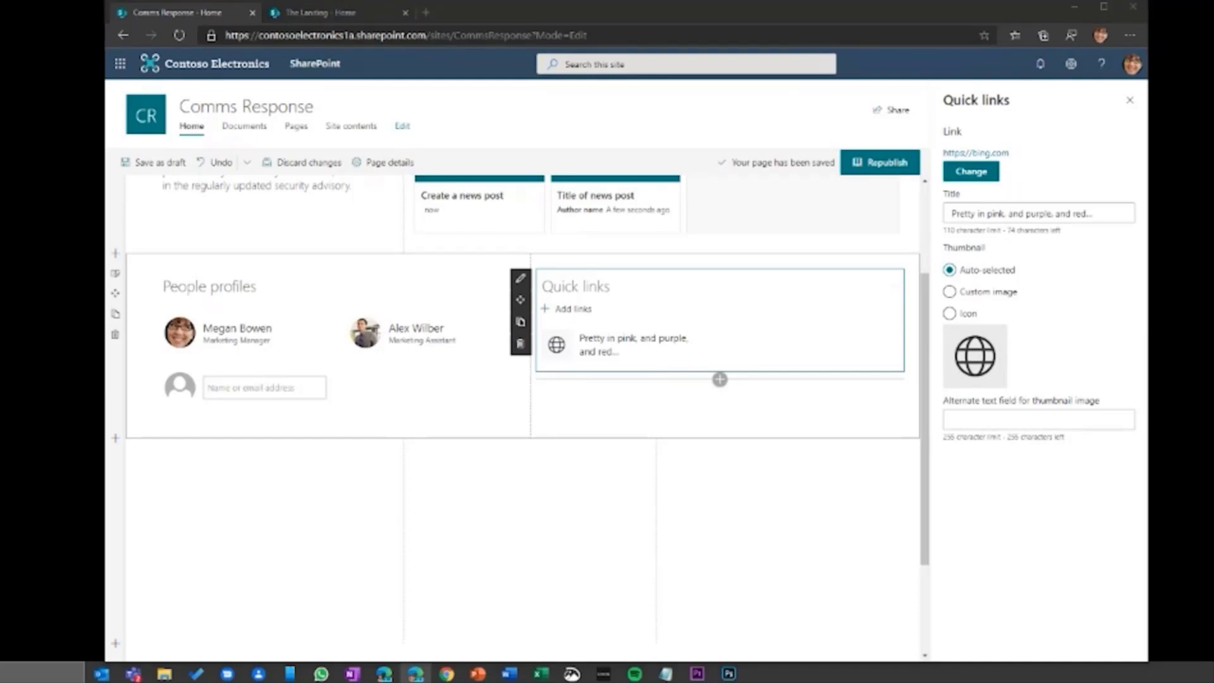
Title the Bing quick link "Employees & Worksplaces + icon"
click(1026, 214)
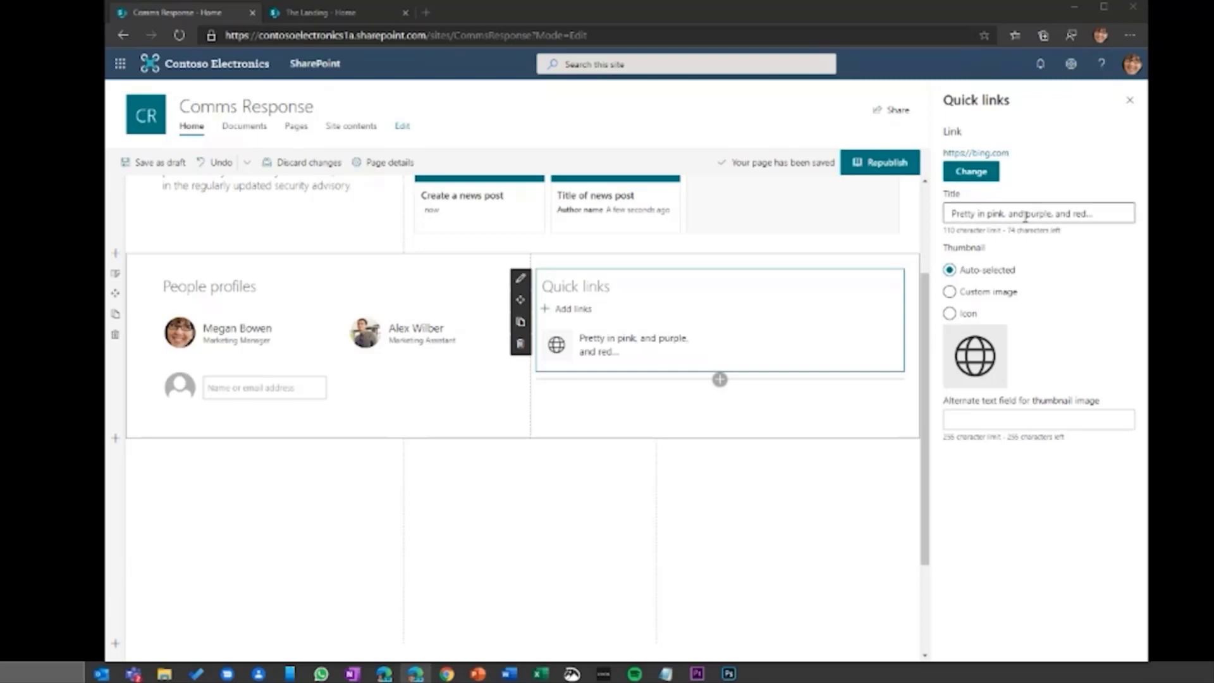
key(ctrl+a)
text(Employees & Worksplaces + icon)
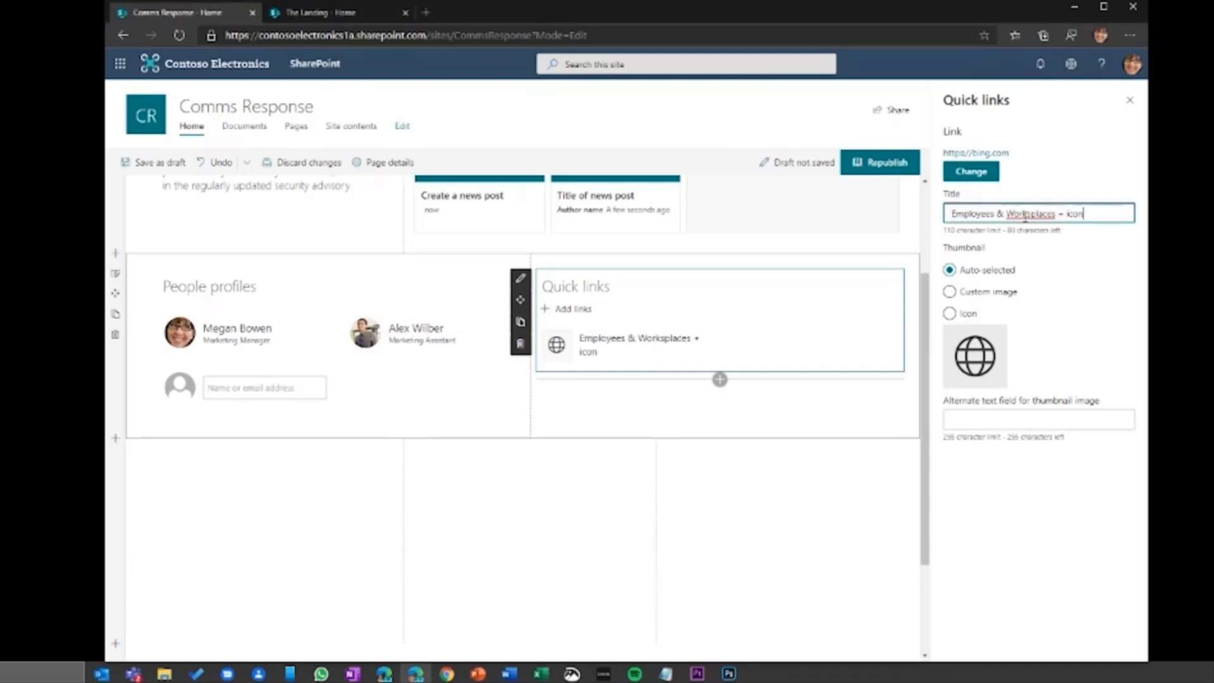
Switch the Bing link's thumbnail to an icon and choose the "people" icon for it
click(950, 314)
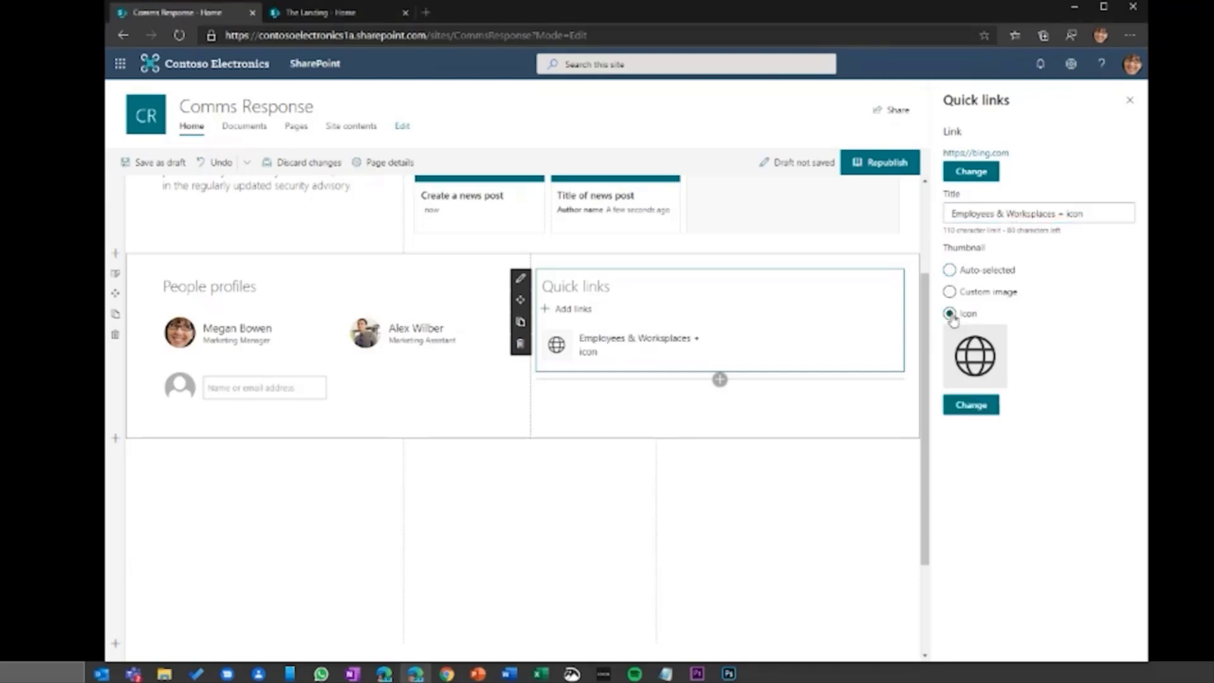
click(974, 407)
click(929, 116)
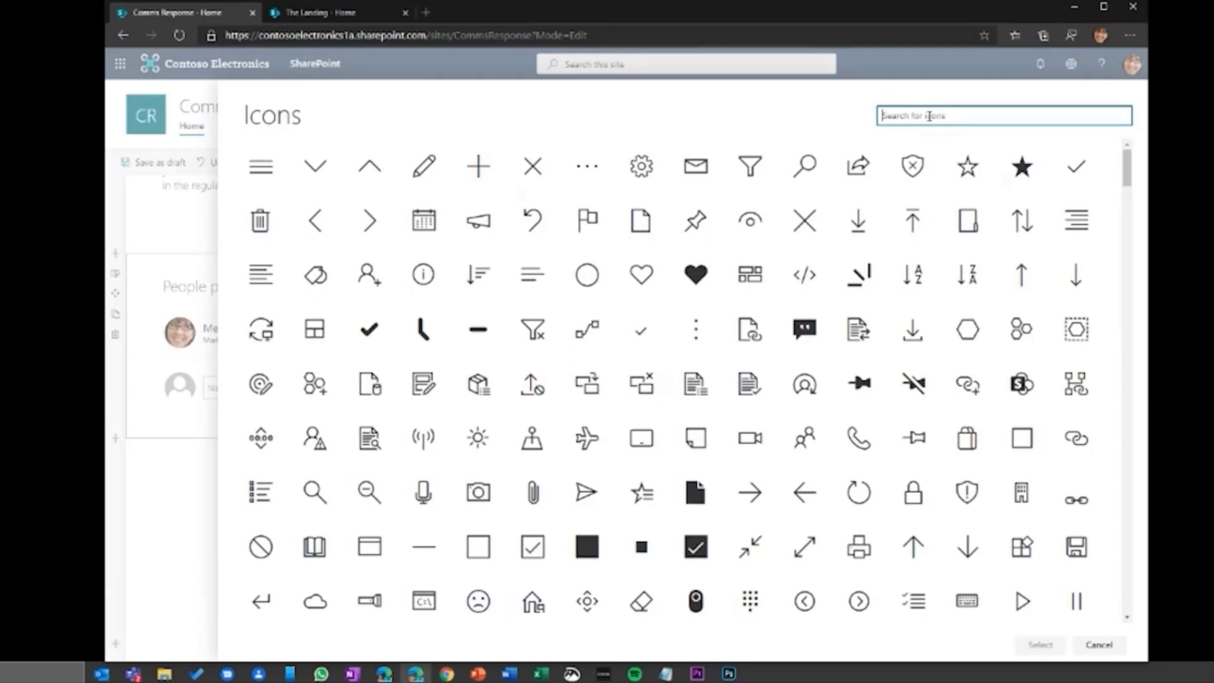
text(safety)
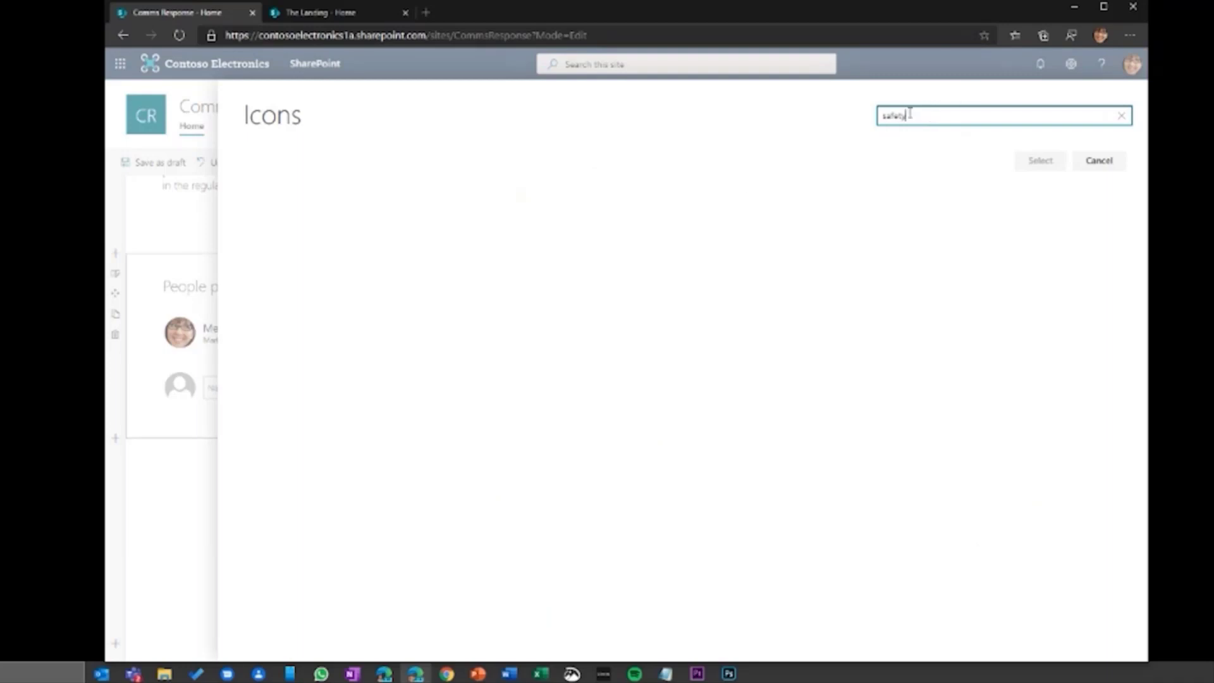
drag(908, 115, 871, 116)
key(BackSpace)
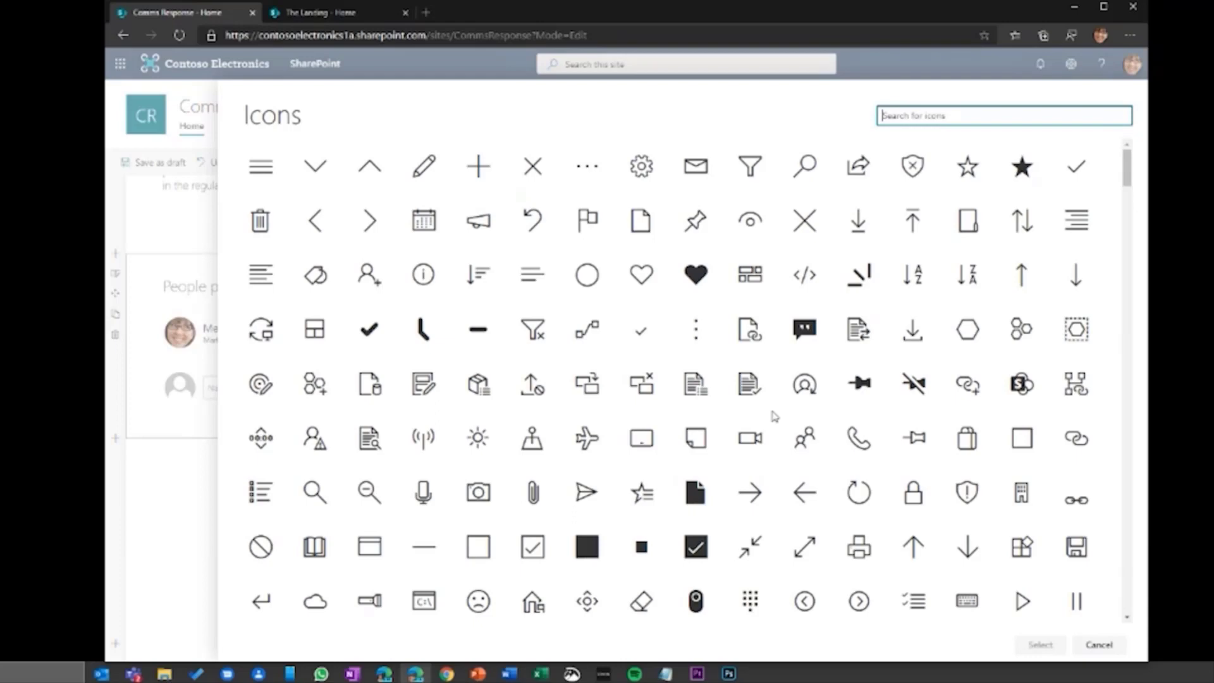
click(804, 438)
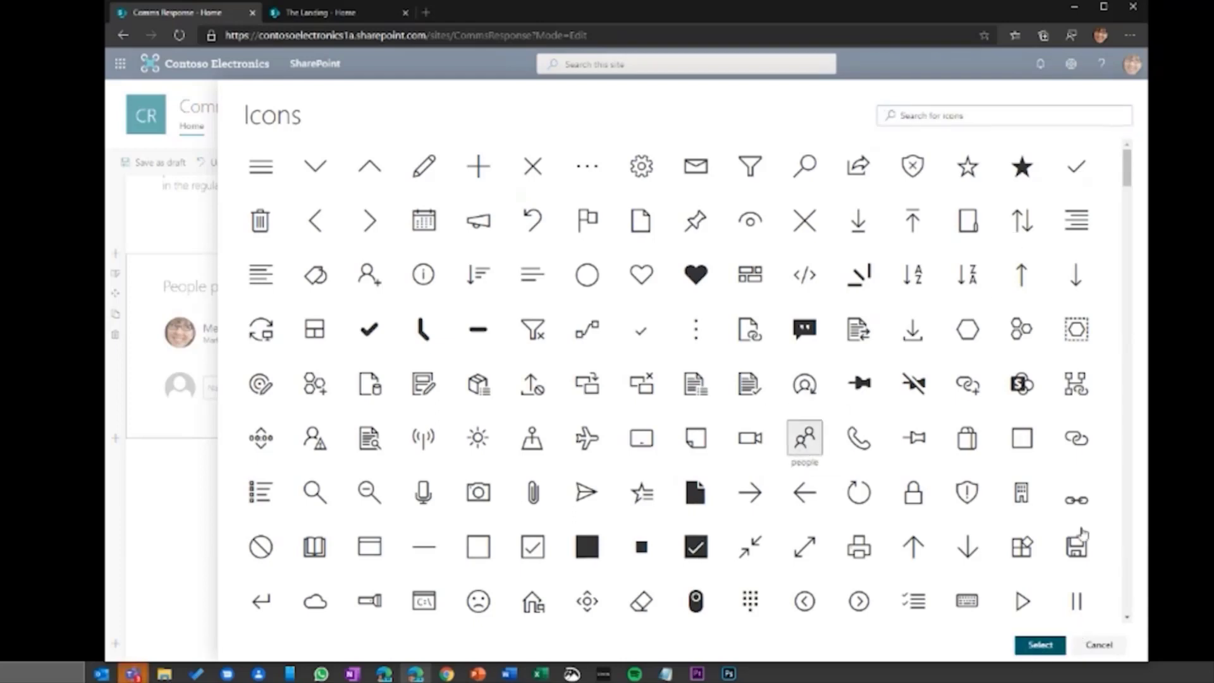
click(1040, 645)
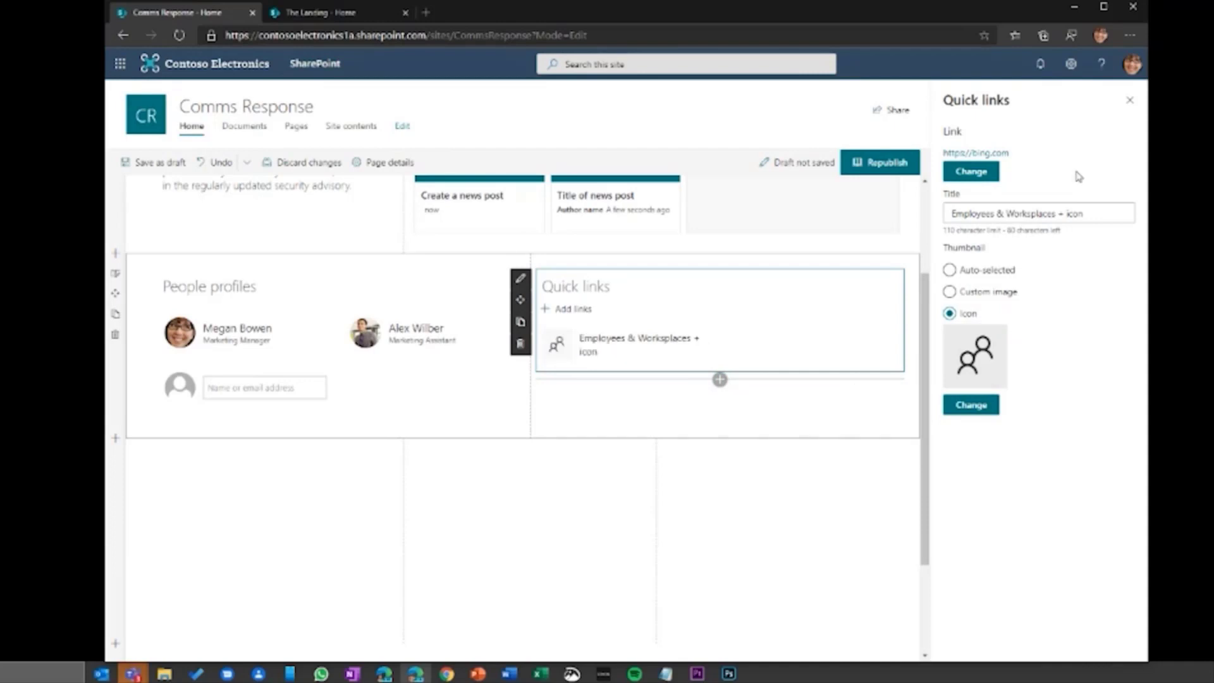
click(570, 317)
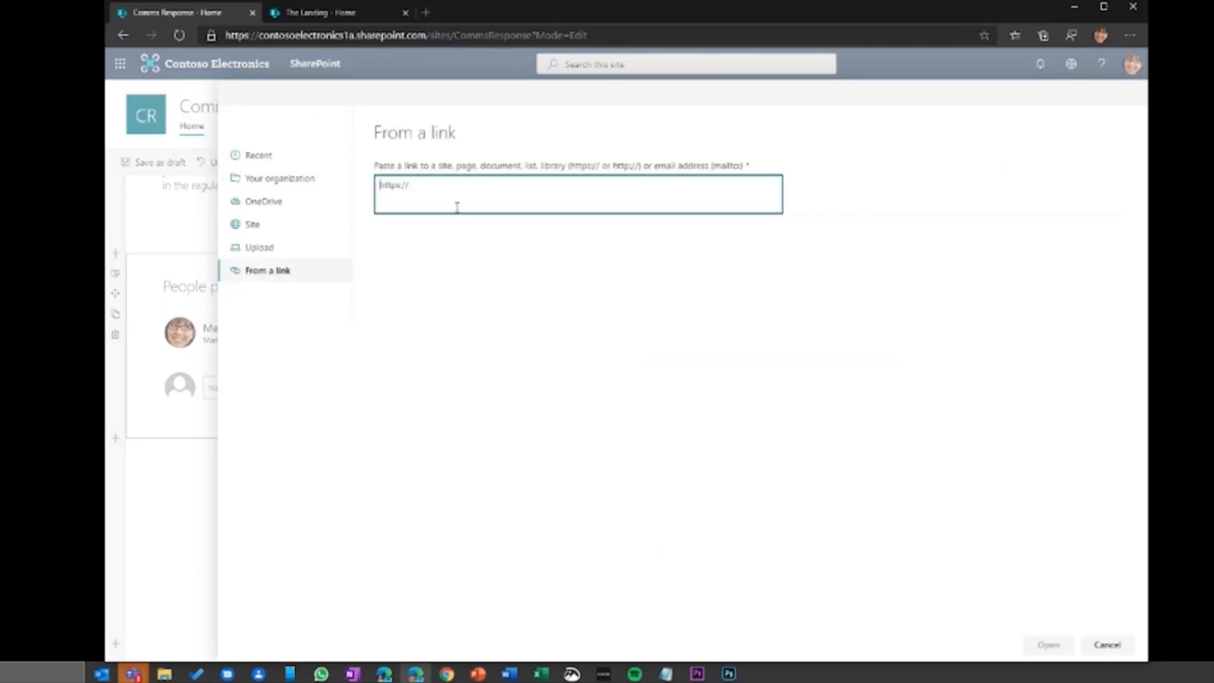
text(ht)
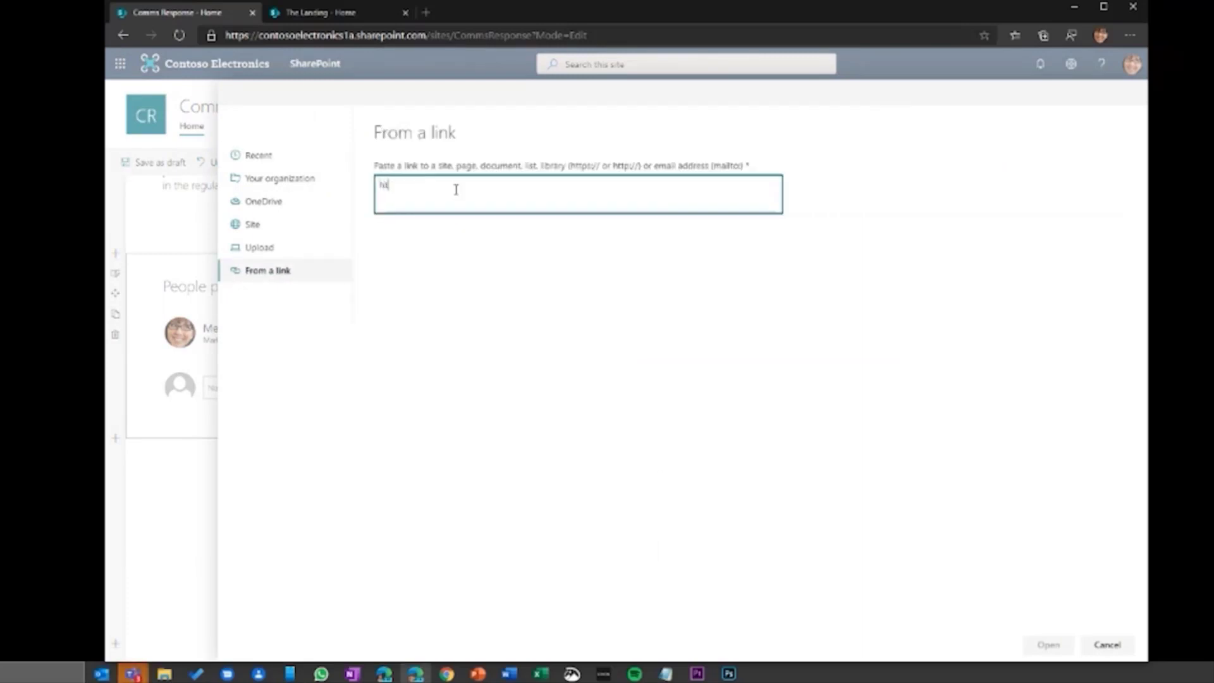
text(tps://yahoo.com)
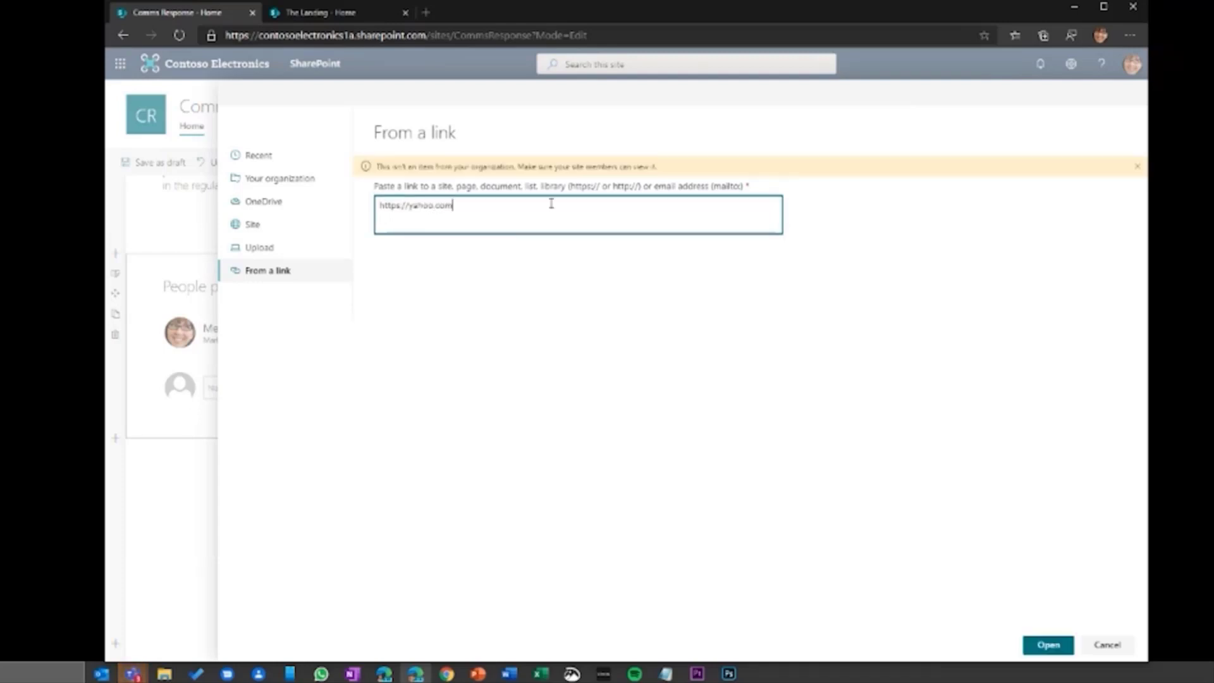
click(1057, 645)
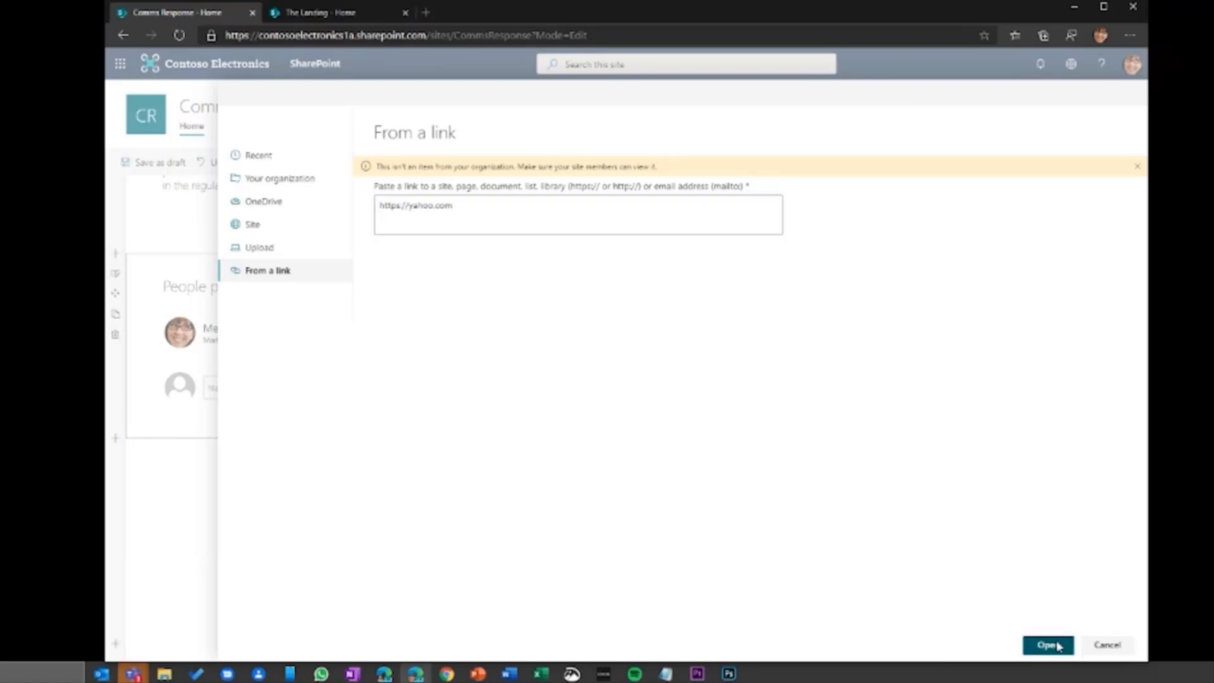
click(1049, 644)
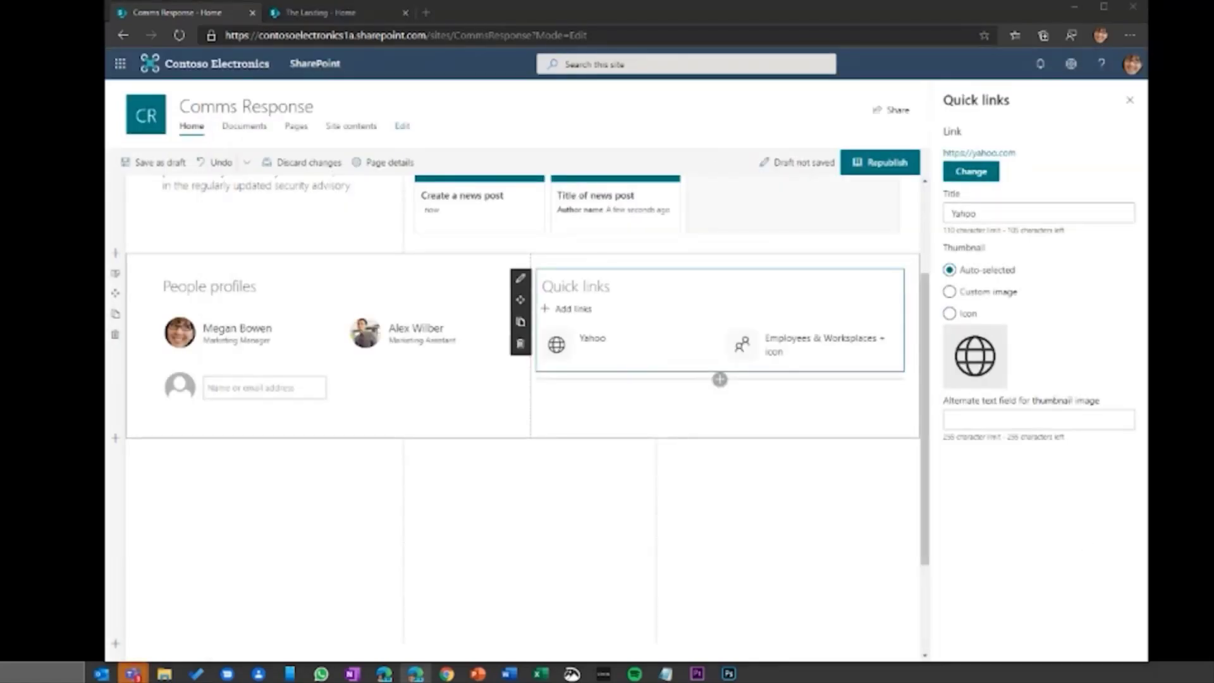
Replace the Yahoo quick link's title with "Leadership Updates"
click(980, 215)
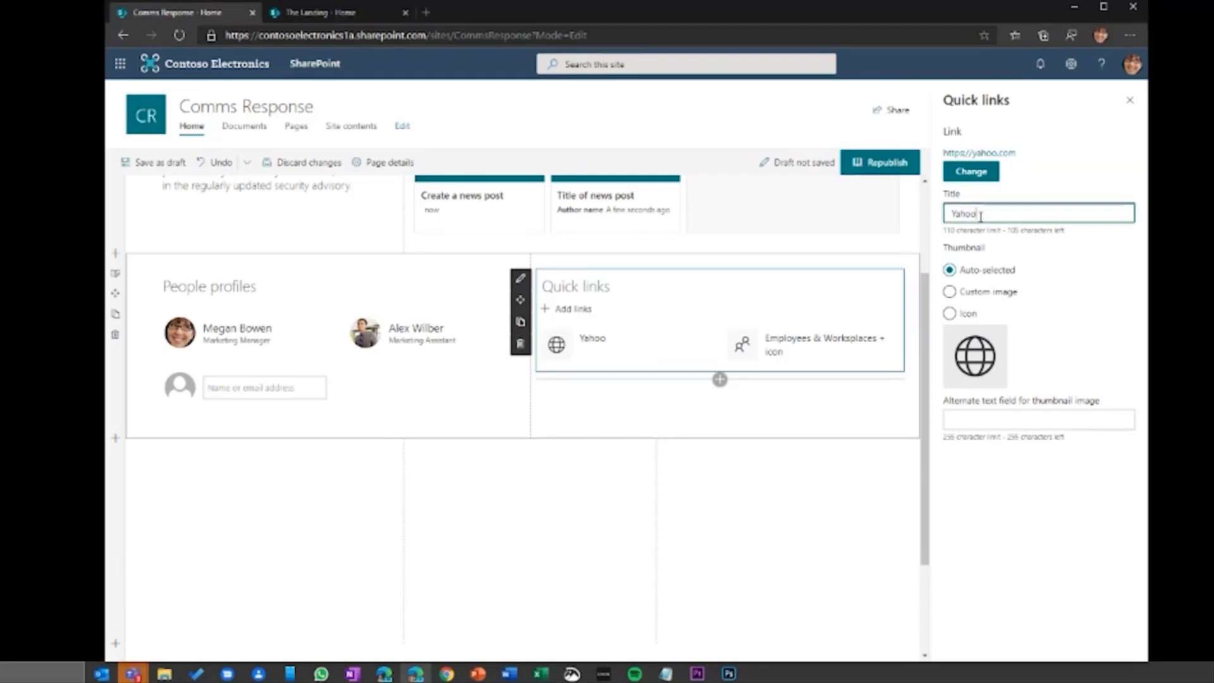
key(BackSpace)
key(BackSpace)
key(BackSpace)
key(BackSpace)
key(BackSpace)
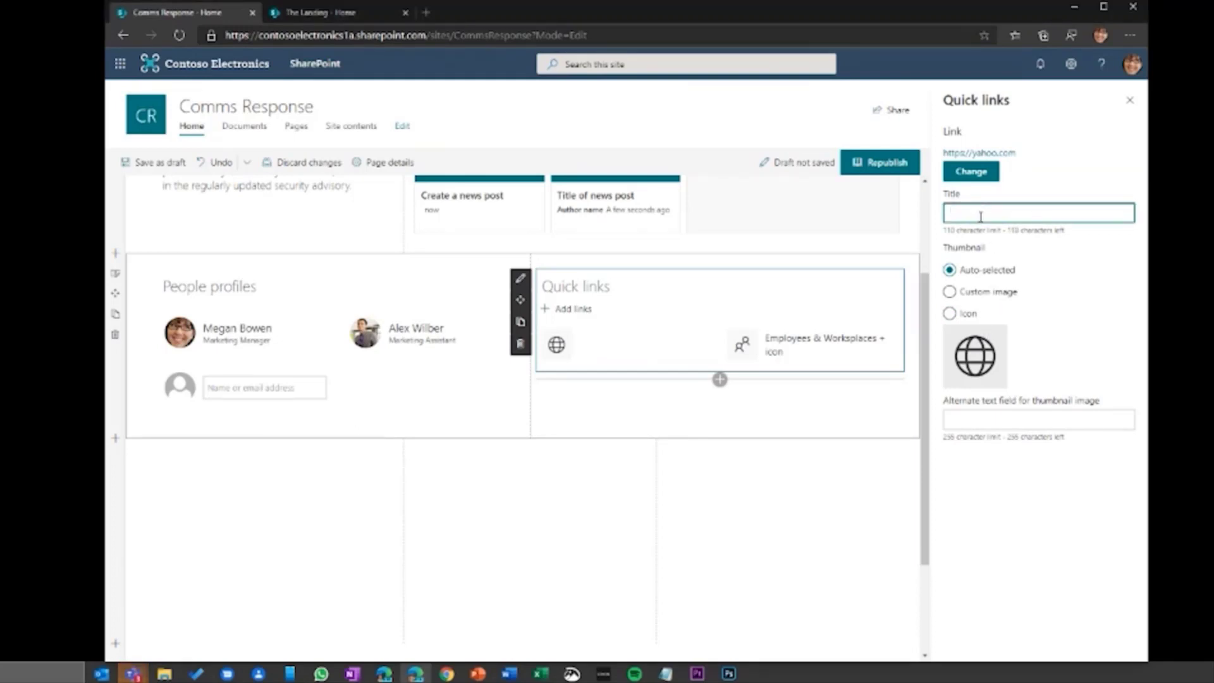
text(Leadership Updates)
Switch the Leadership Updates link's thumbnail to an icon and choose the person with a warning triangle
click(968, 314)
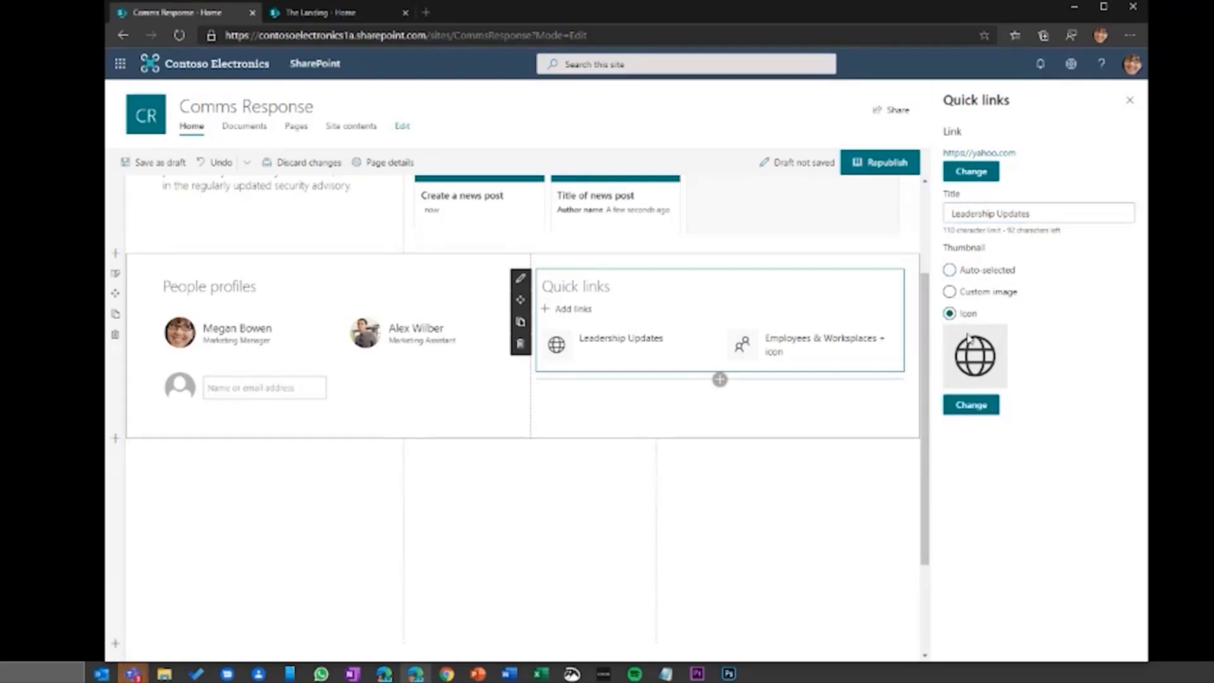
click(973, 406)
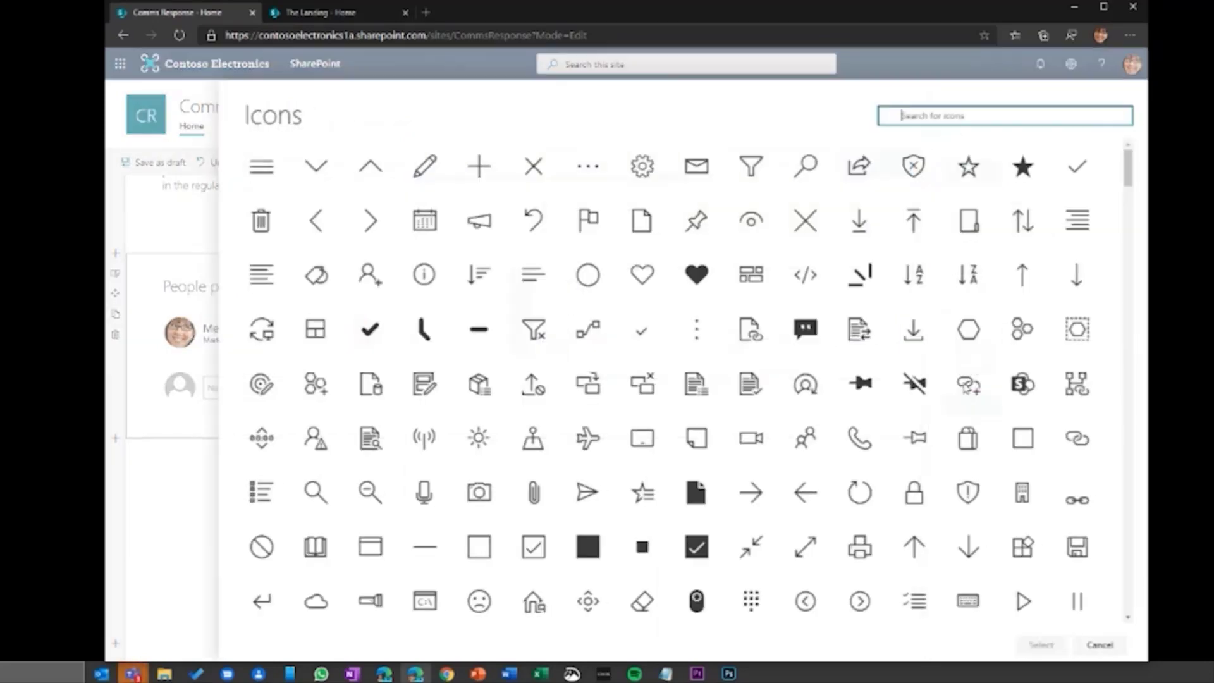
click(316, 441)
click(1037, 643)
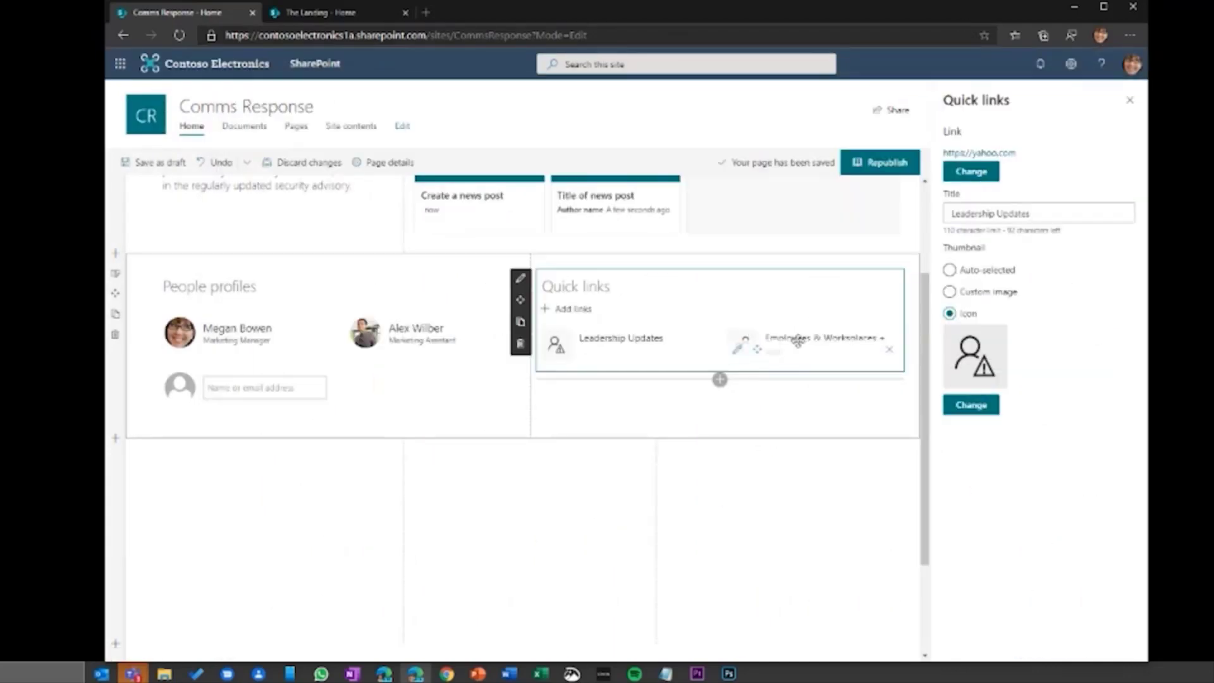
Shorten the Bing quick link's title to "Employees & Worksplaces" and close the link settings
click(739, 350)
click(1085, 212)
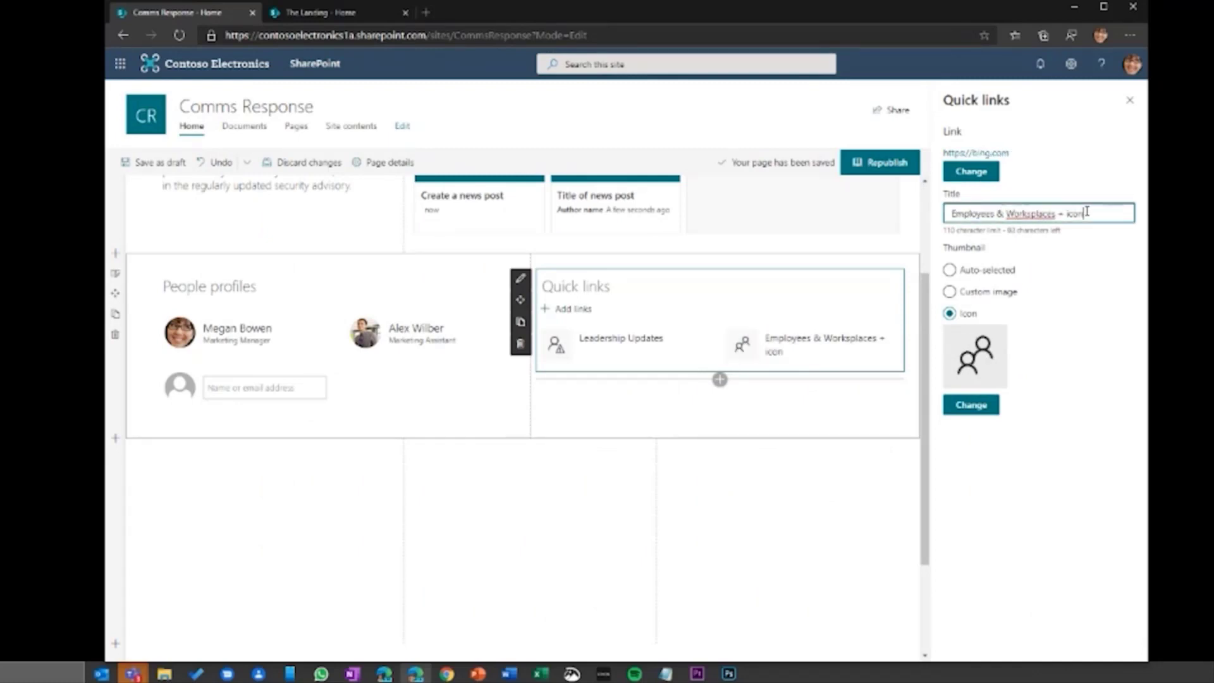
key(BackSpace)
key(BackSpace)
key(BackSpace)
key(BackSpace)
key(BackSpace)
key(BackSpace)
key(BackSpace)
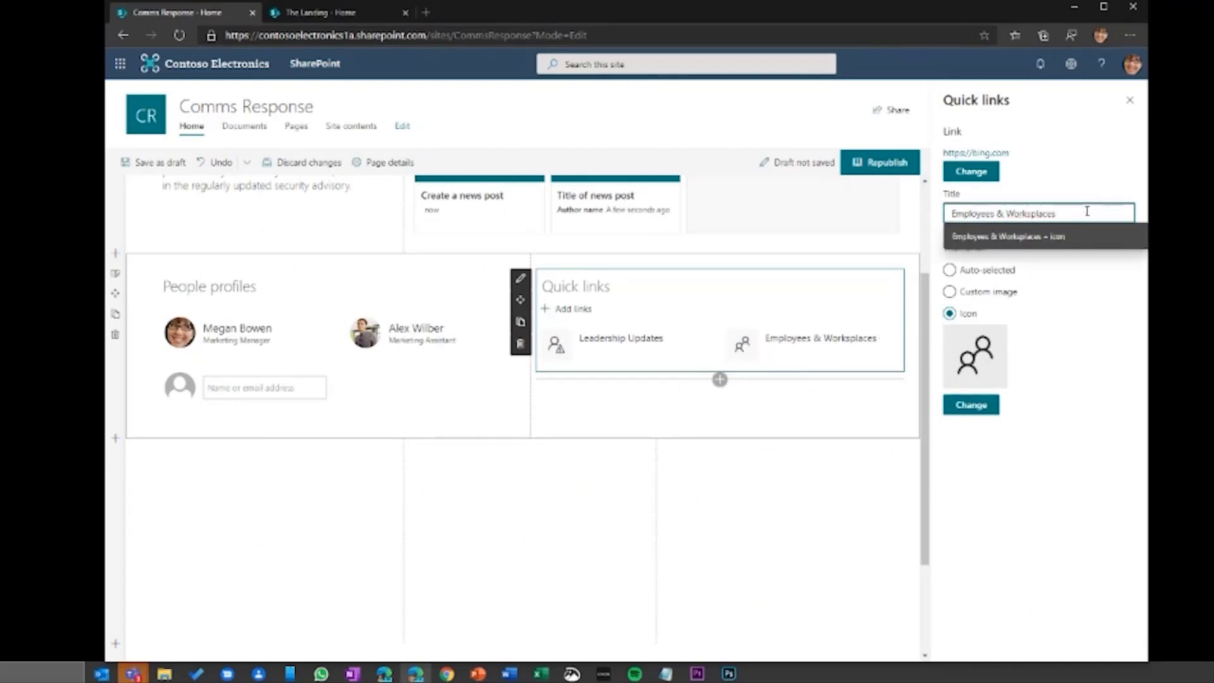
click(1131, 101)
Add a Stream web part below the quick links and set its source to Single video
click(832, 383)
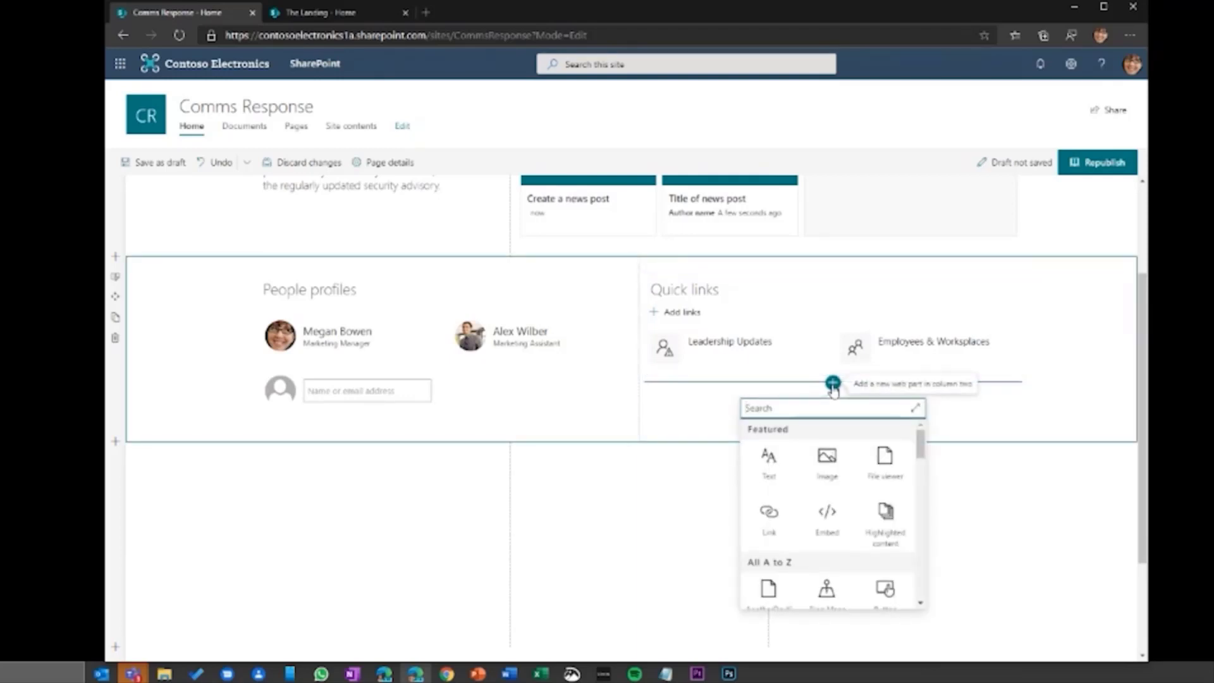
text(stream)
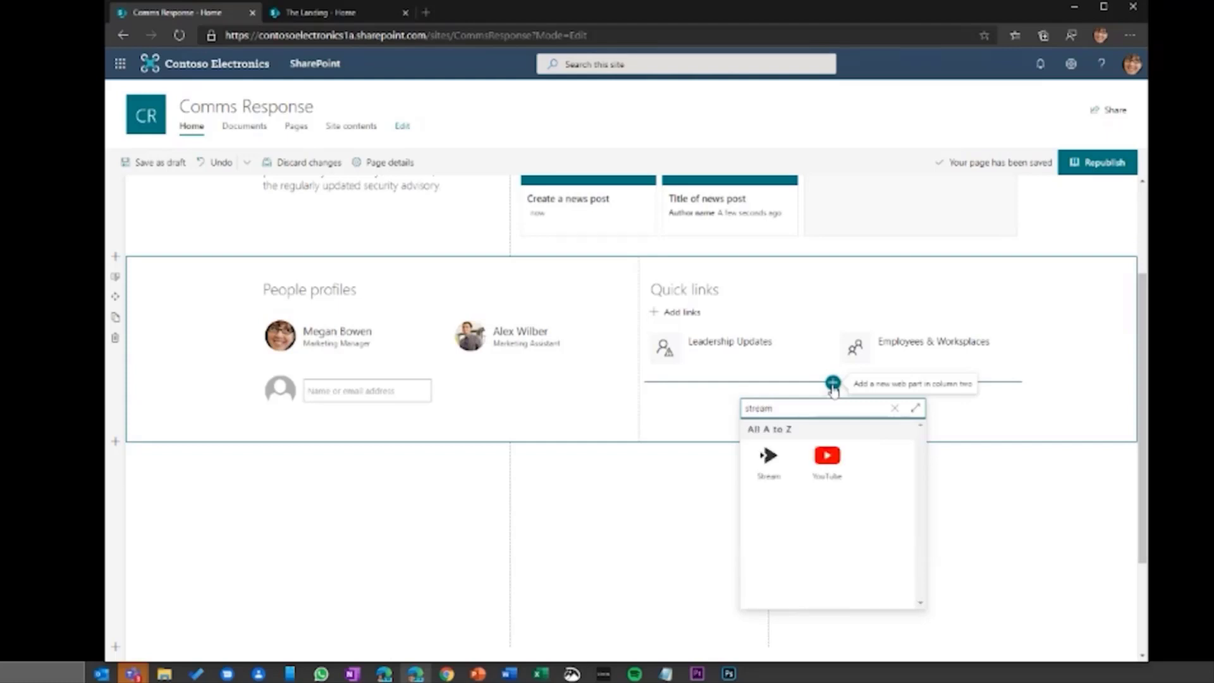
click(772, 466)
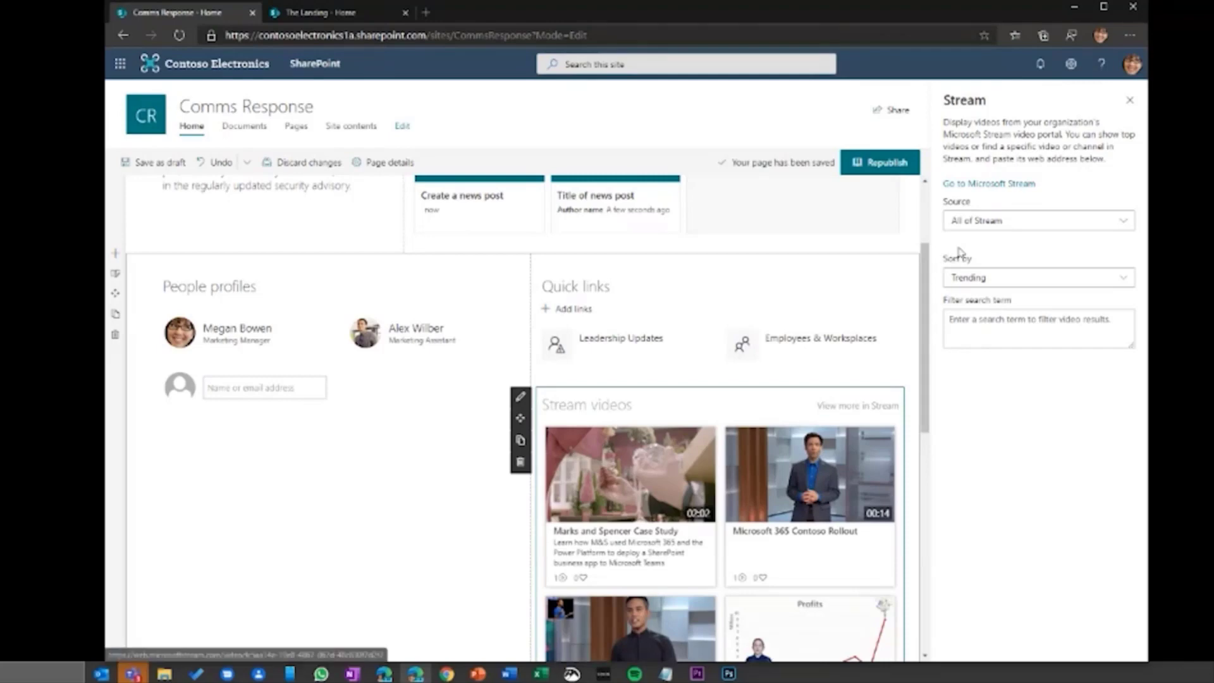
click(983, 229)
click(979, 261)
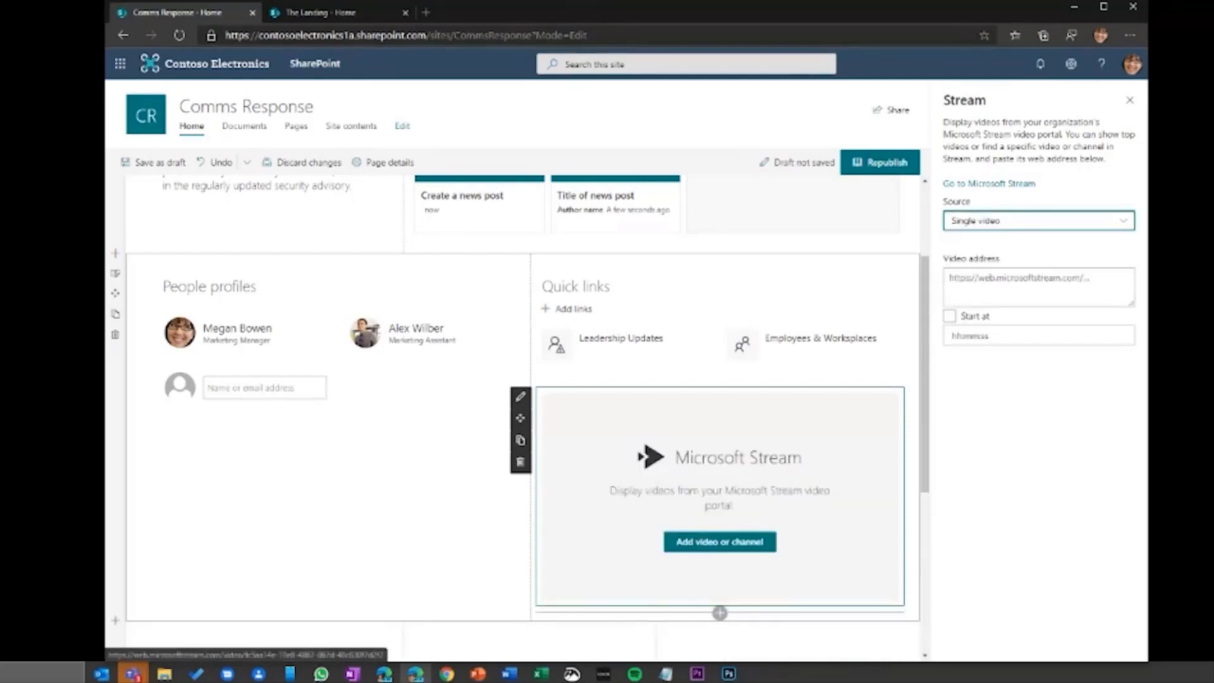
key(alt+Tab)
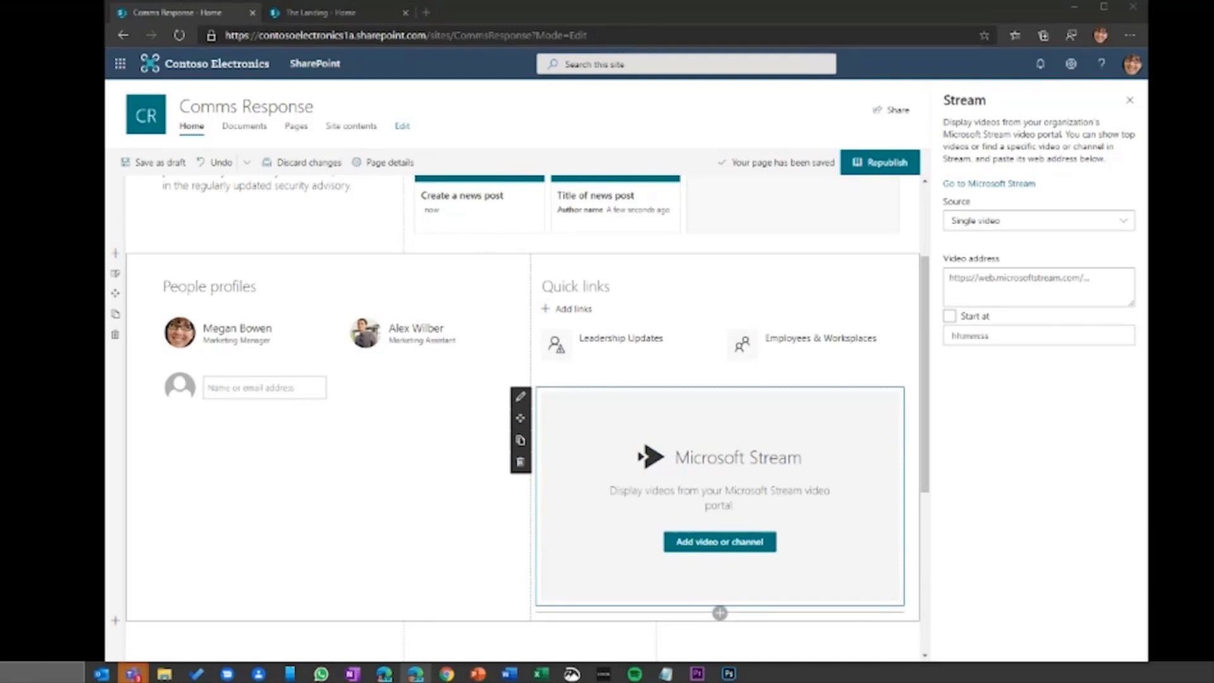
click(965, 286)
text(https://web.microsoftstream.com/video/36c8de91-263f-4382-94a2-414faff21cbc)
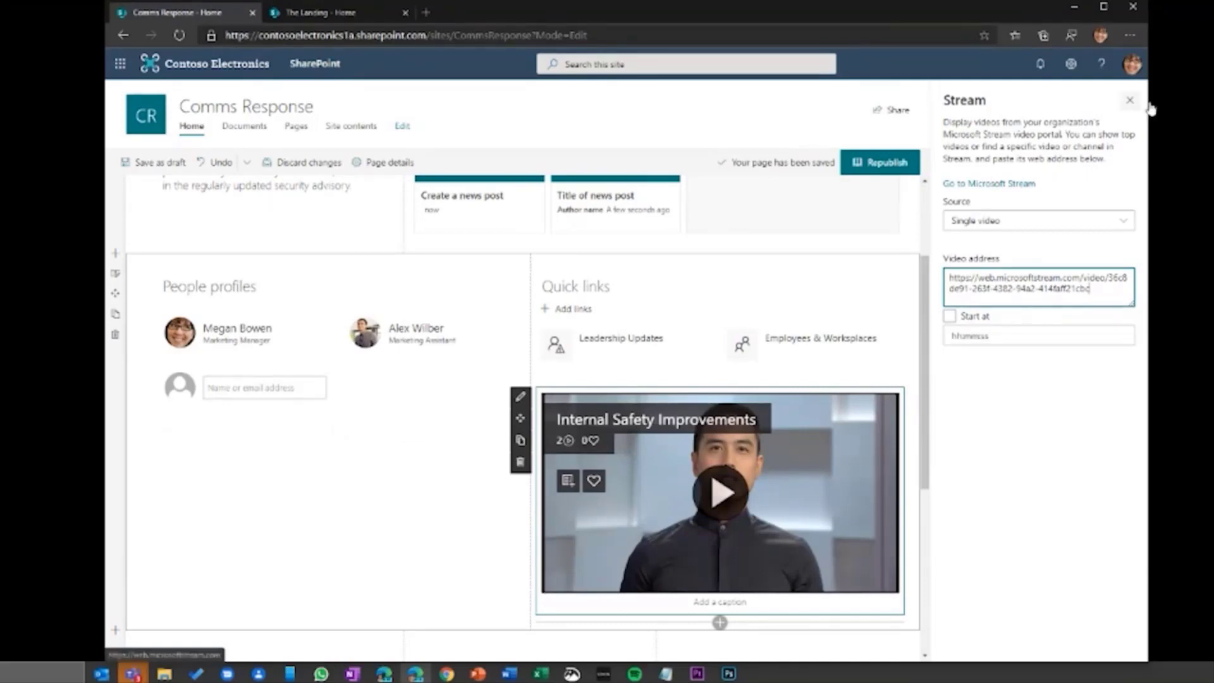
click(1127, 103)
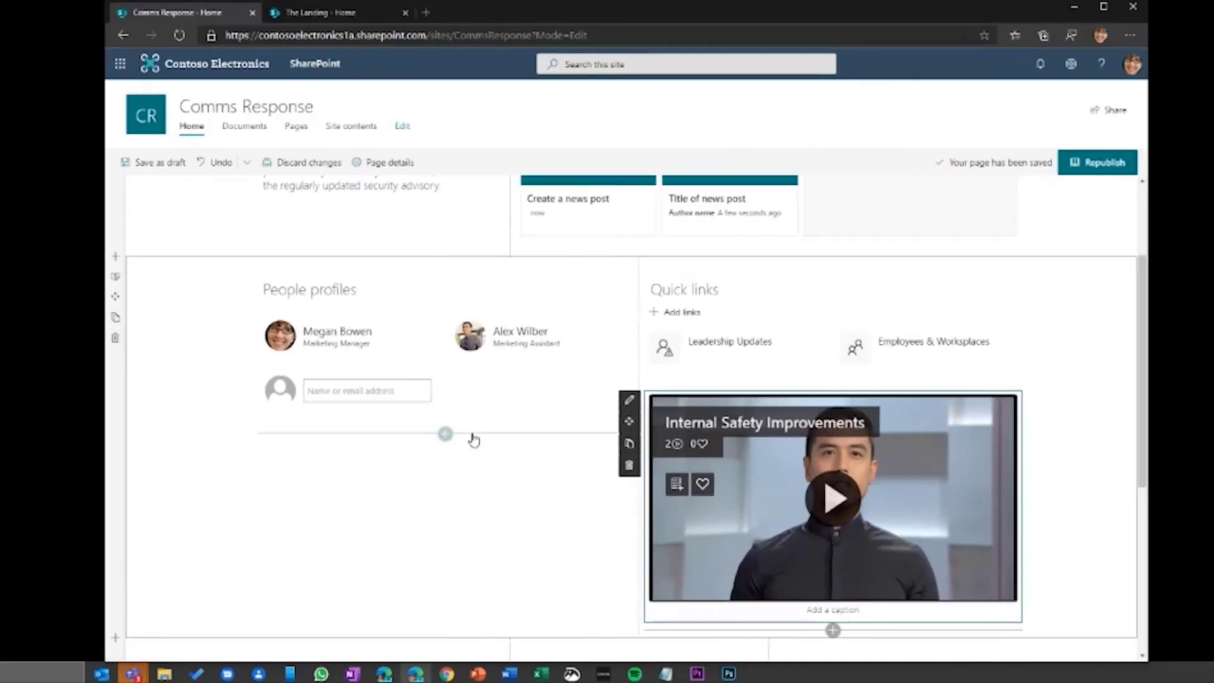
Add a Yammer Conversations web part to the first column of the empty three-column section
scroll(506, 442, up, 2)
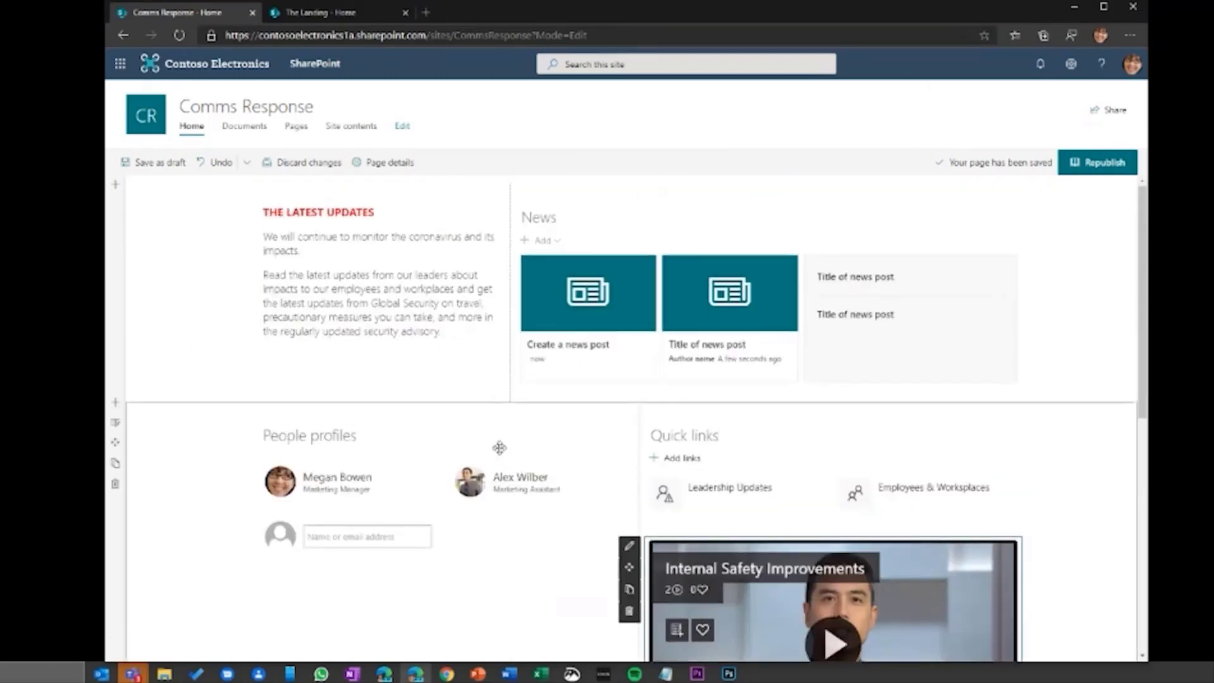
scroll(503, 446, down, 5)
scroll(496, 437, down, 2)
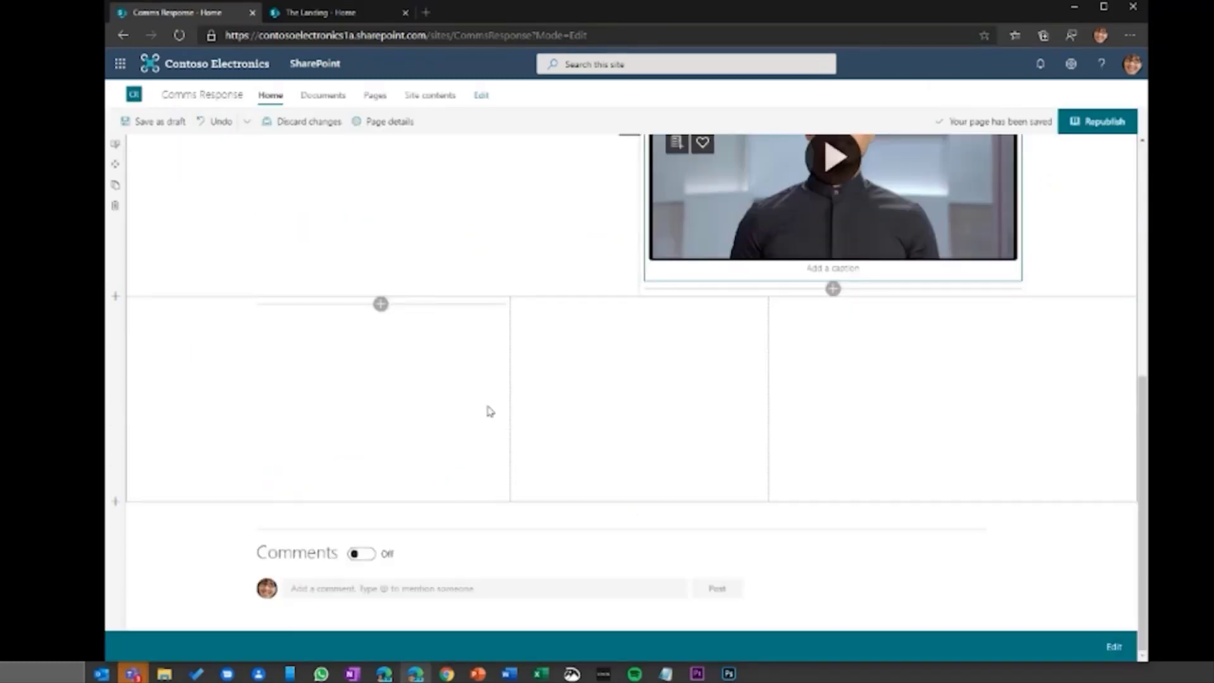
click(380, 304)
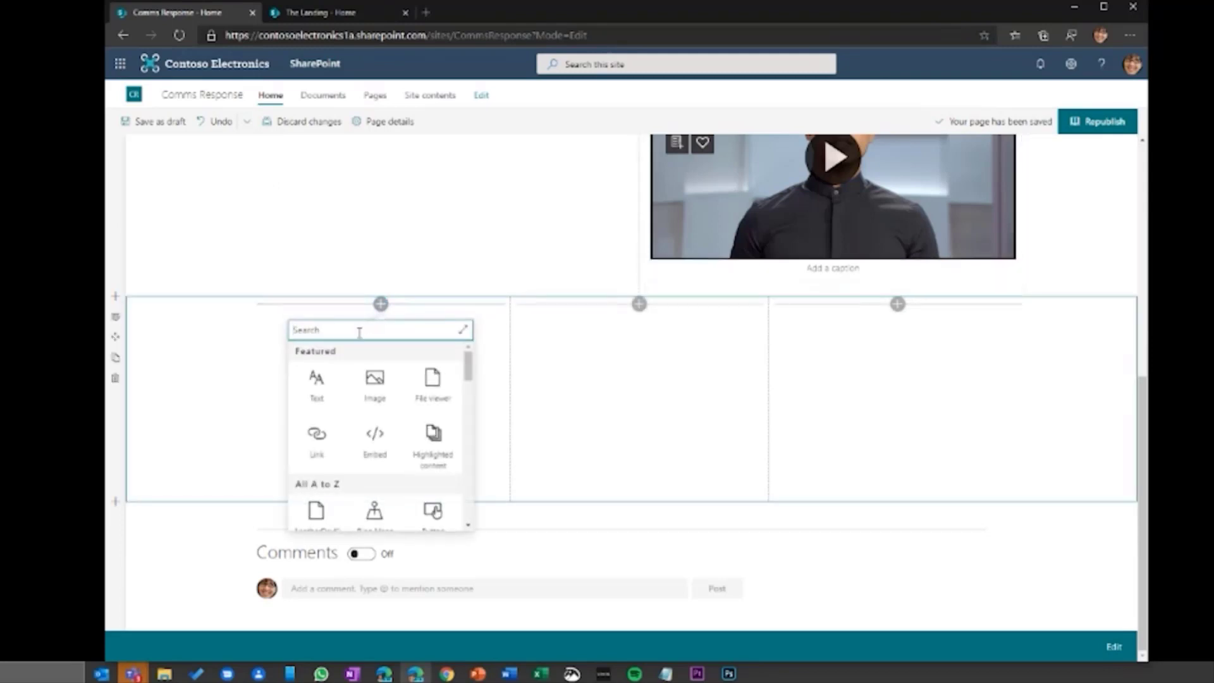
text(yammer)
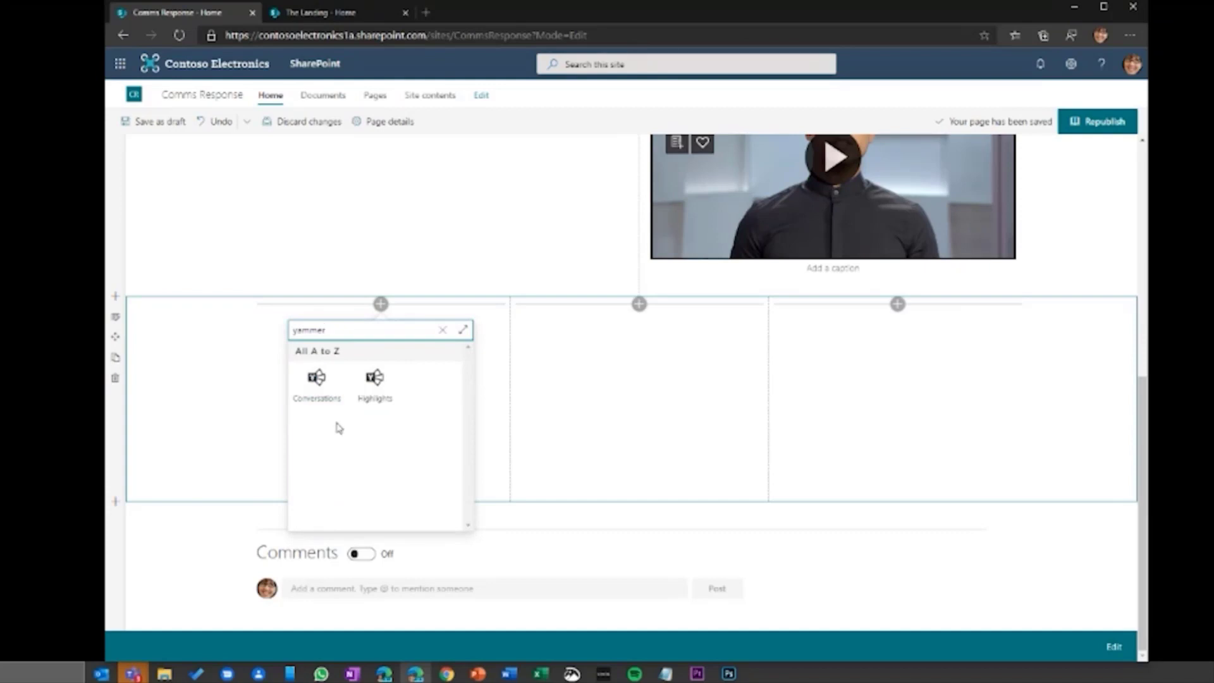
click(316, 384)
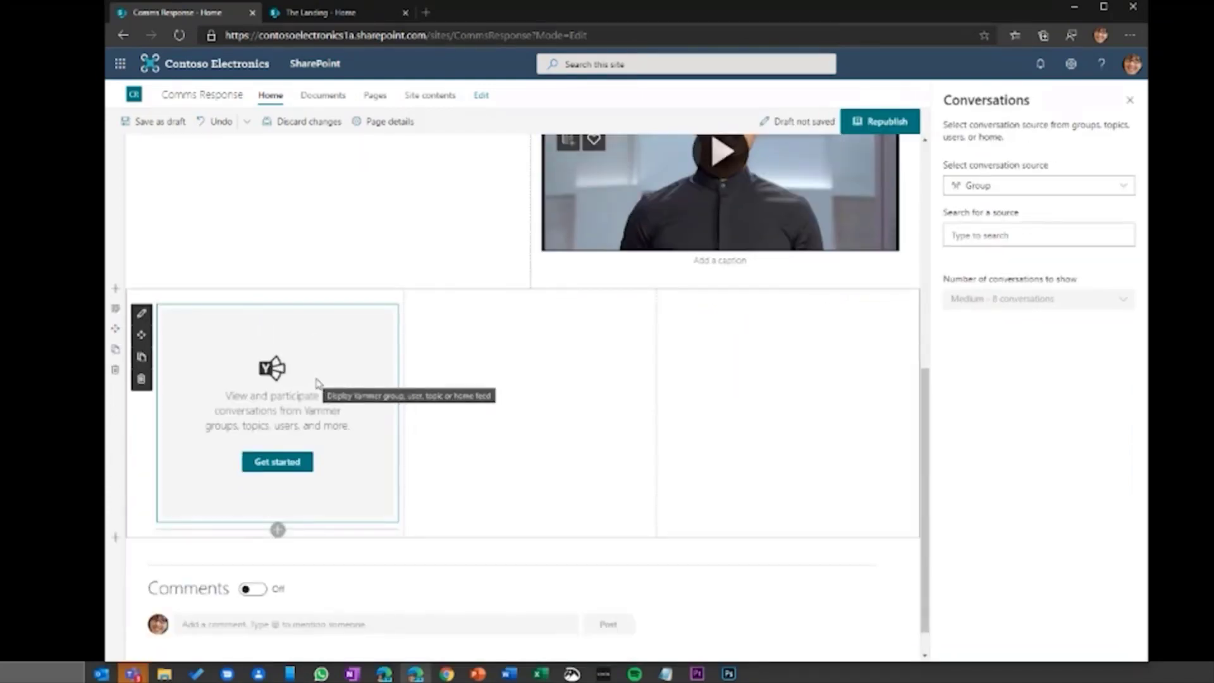
Use the Crisis response group as the conversation source and limit the display to Small - 4 conversations
click(990, 186)
click(980, 206)
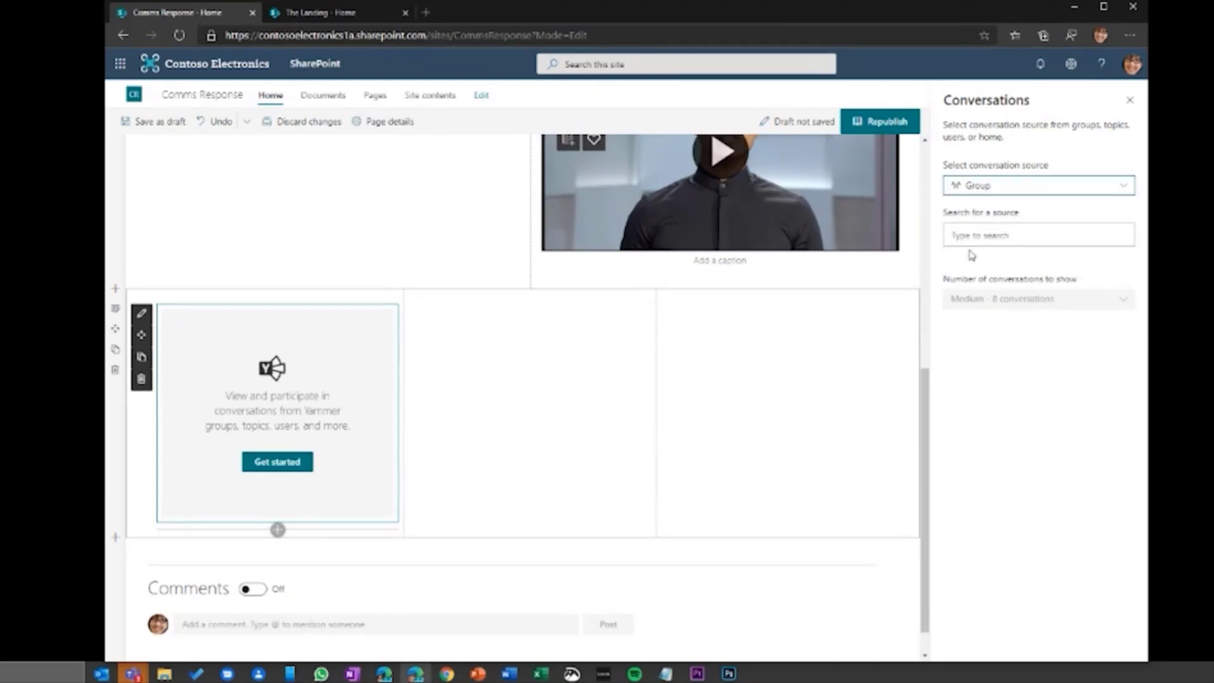
click(964, 232)
text(crisis)
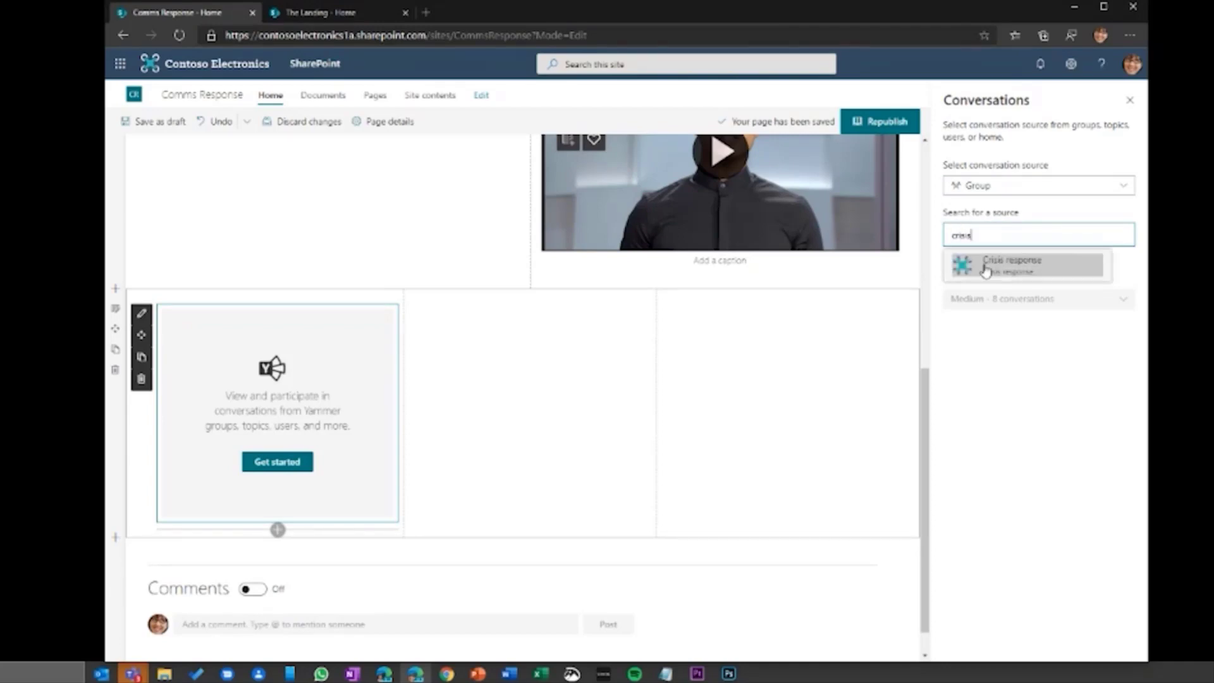
click(994, 269)
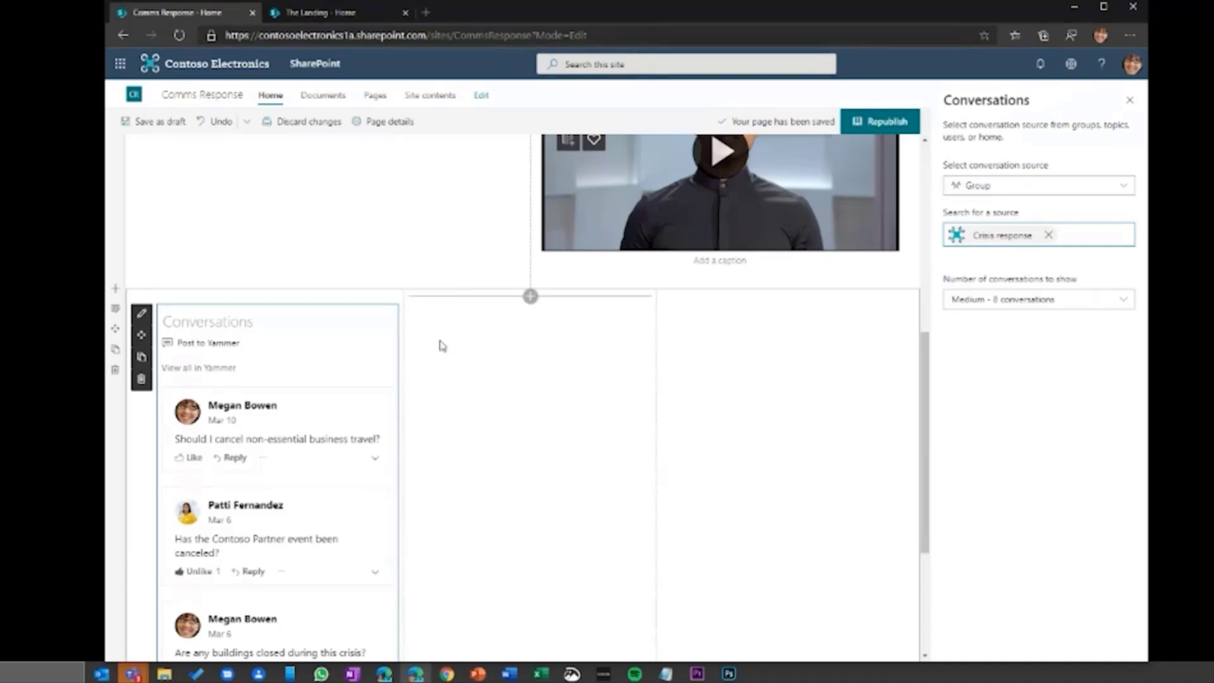
click(1058, 307)
click(1025, 328)
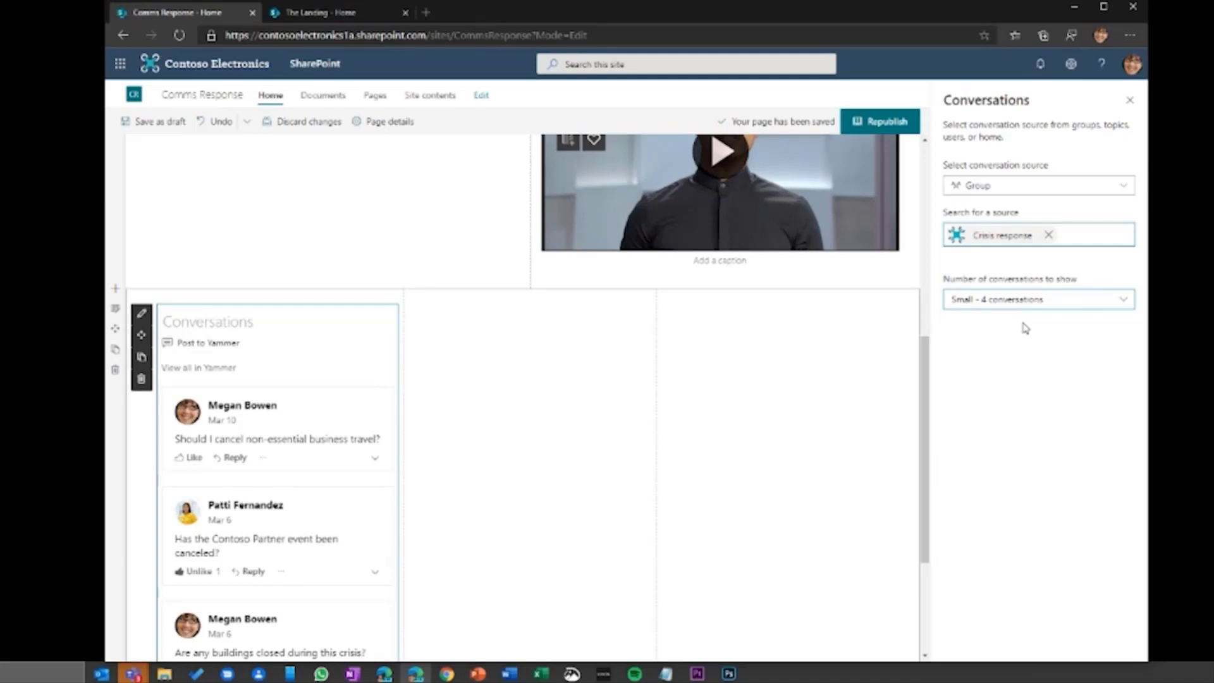
click(531, 297)
text(twi)
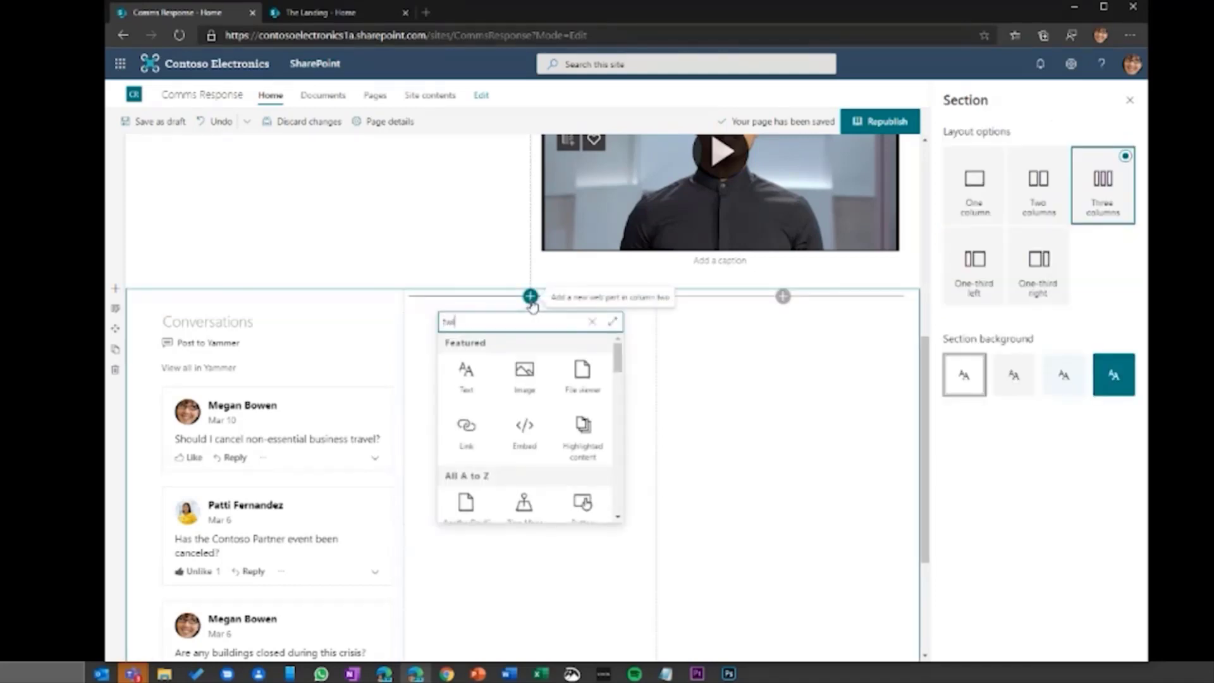
text(t)
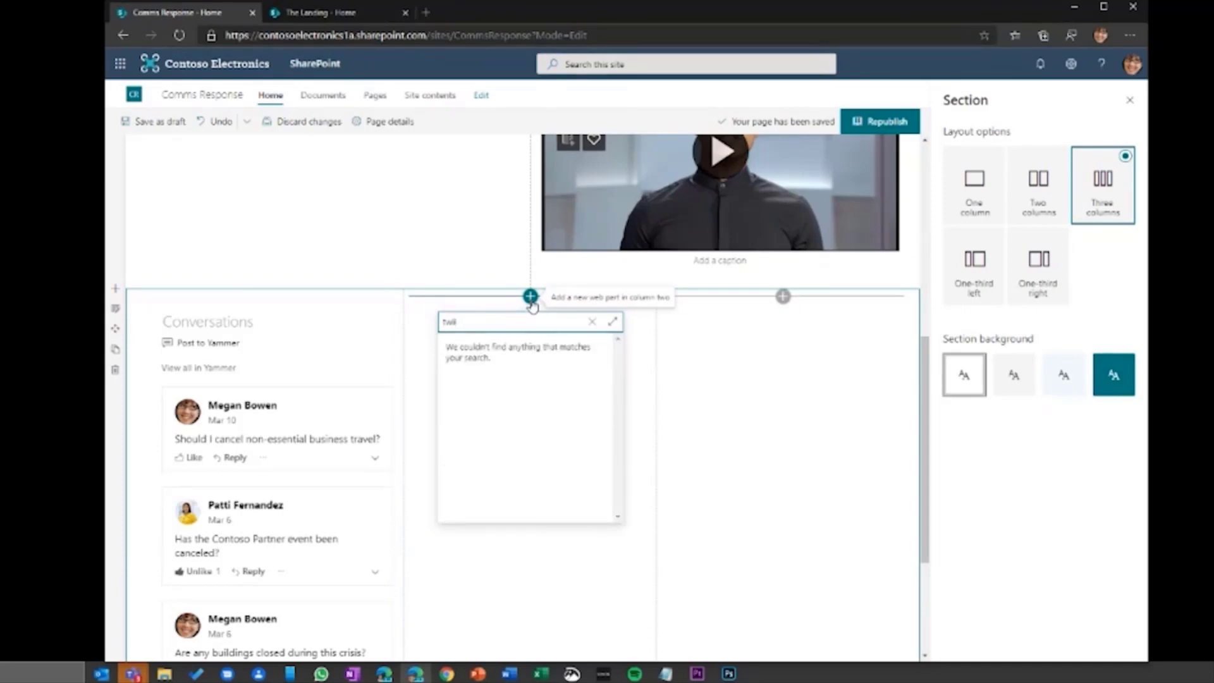
text(t)
click(471, 372)
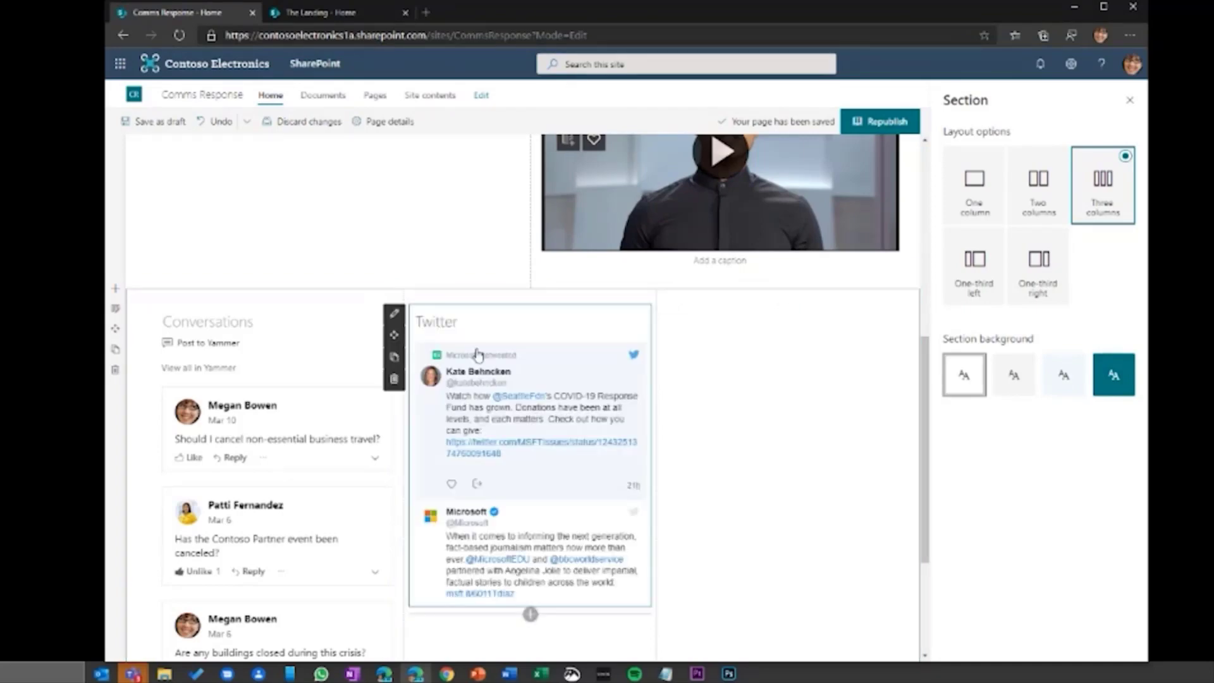
drag(996, 208, 960, 211)
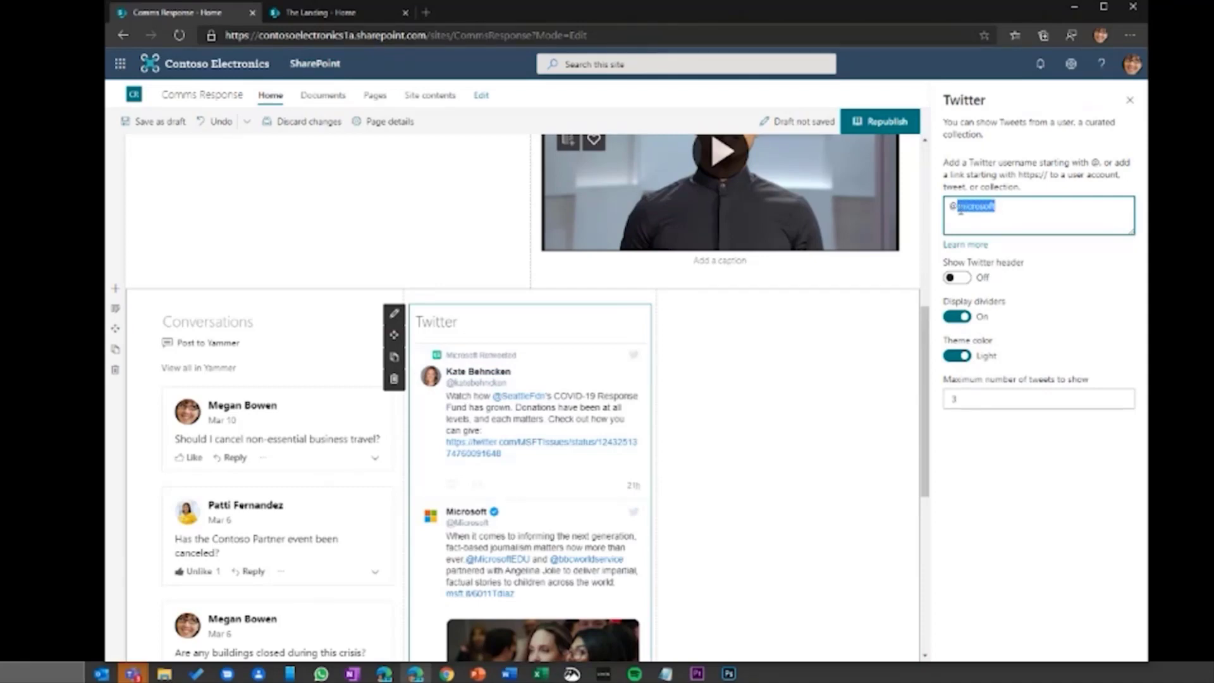
text(CDCgov)
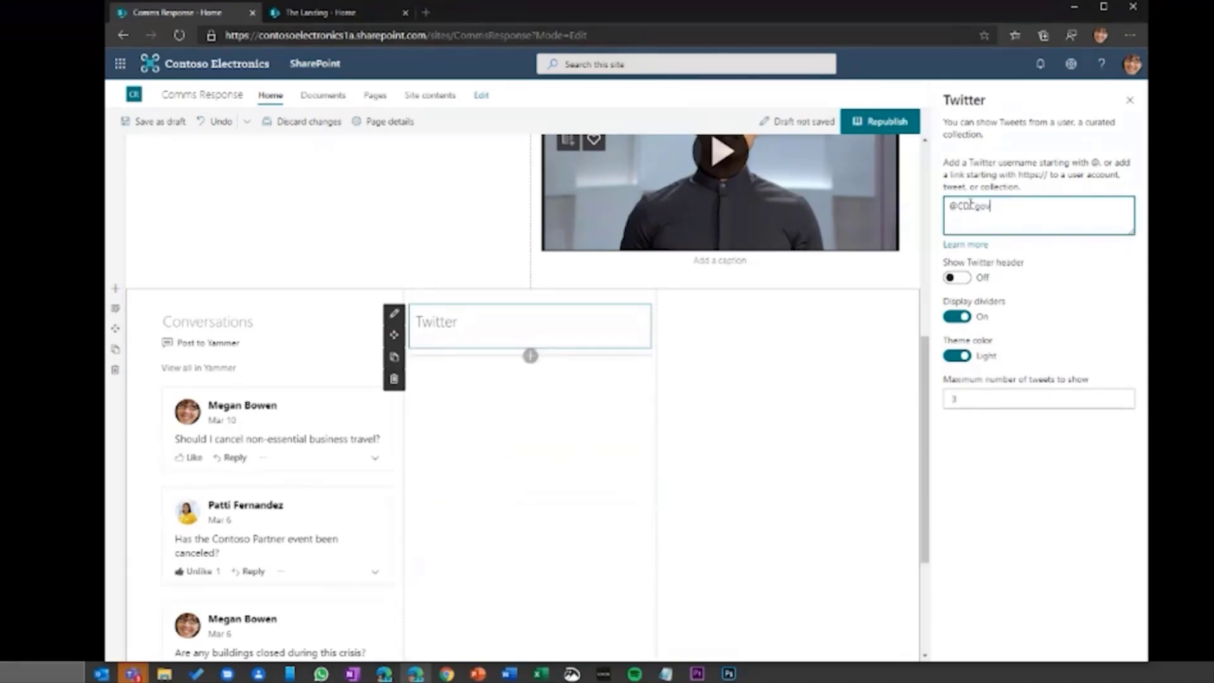
click(782, 296)
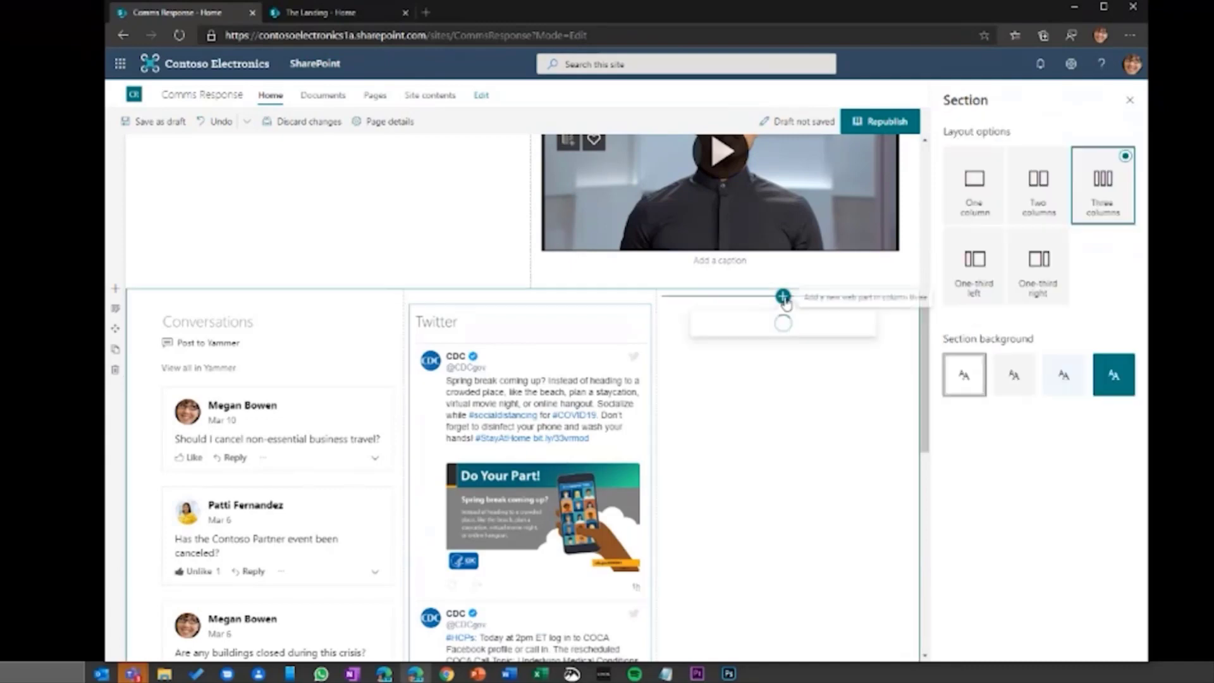
text(twi)
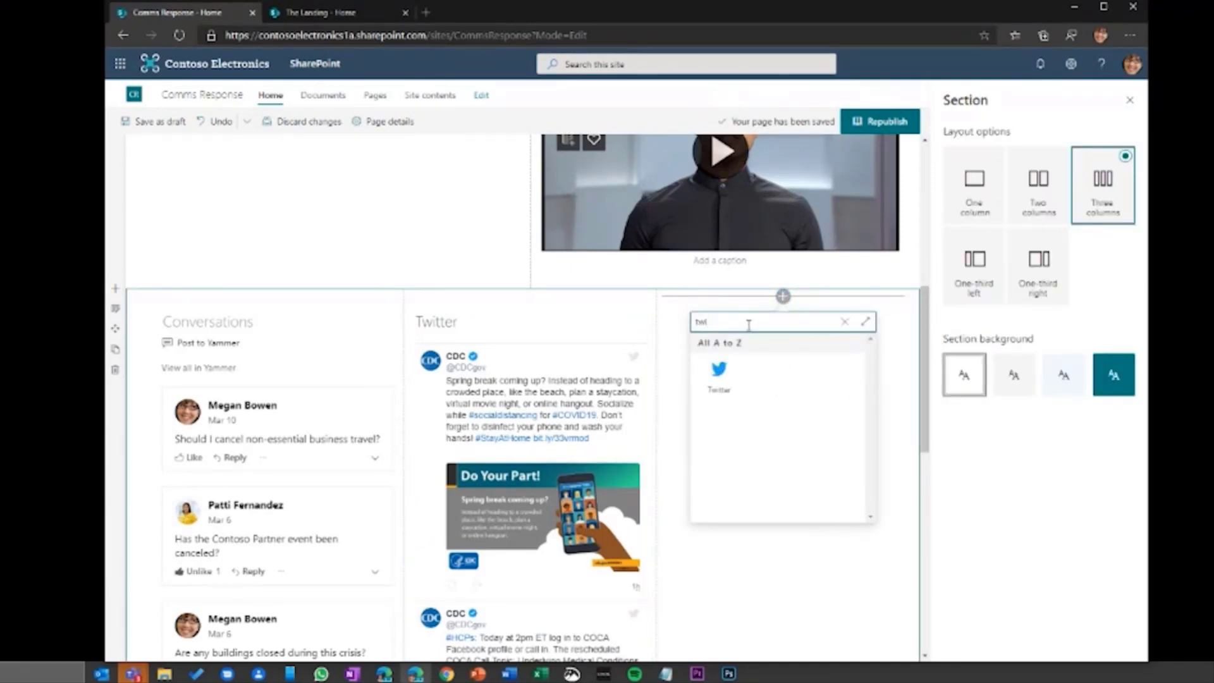
click(719, 373)
drag(994, 207, 959, 208)
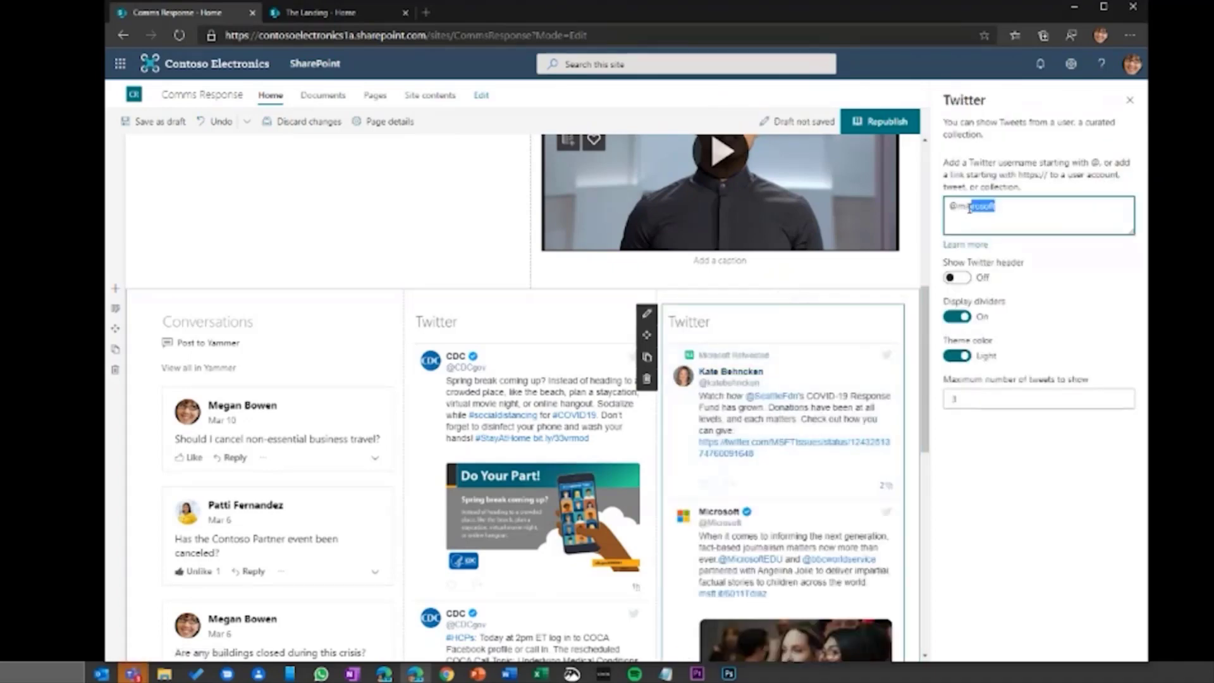
text(WHO)
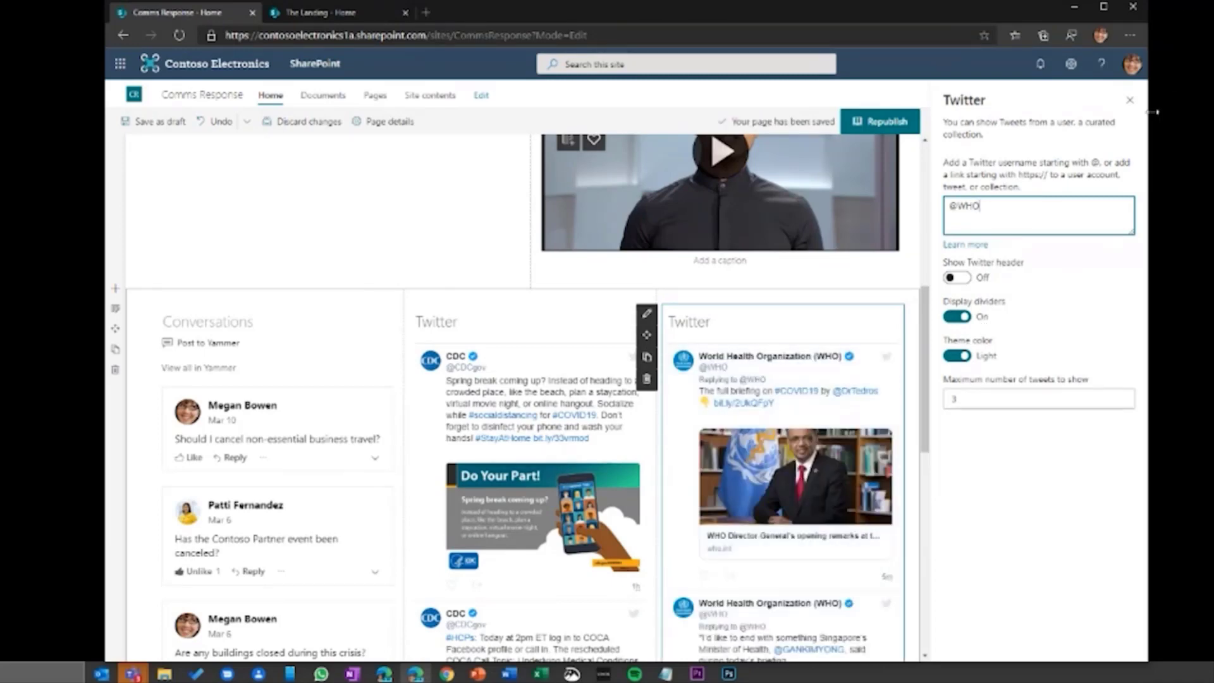
click(1132, 101)
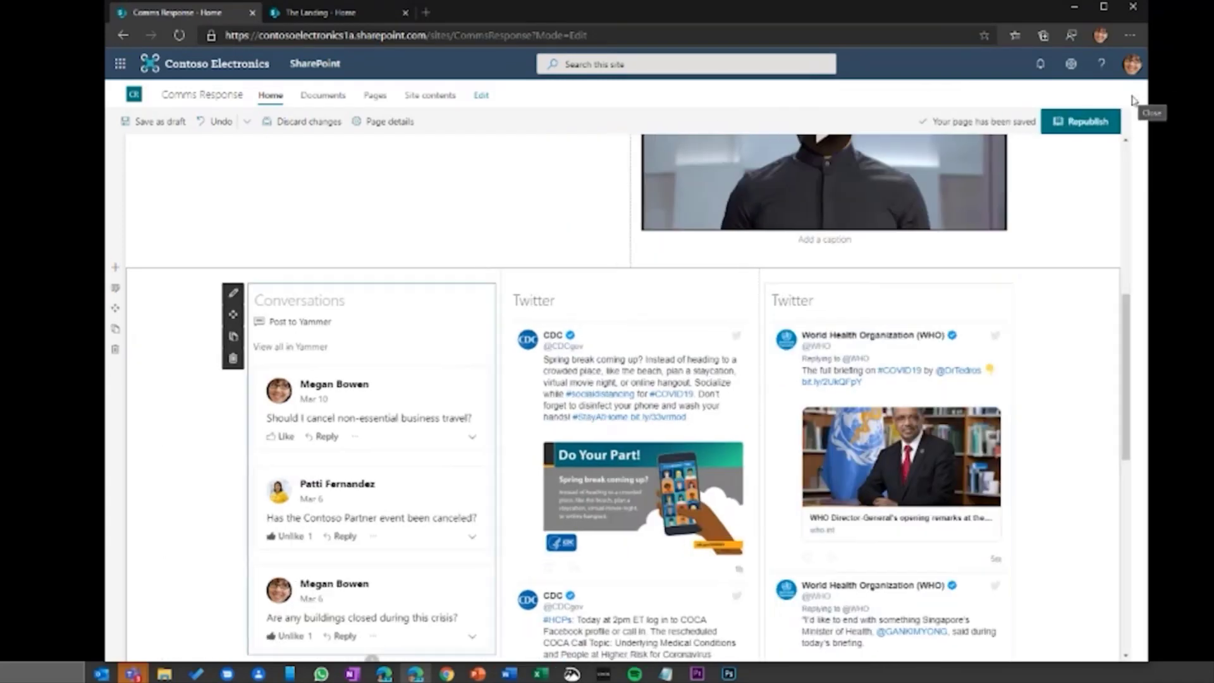
Republish the Comms Response home page and look over the published layout
click(1100, 122)
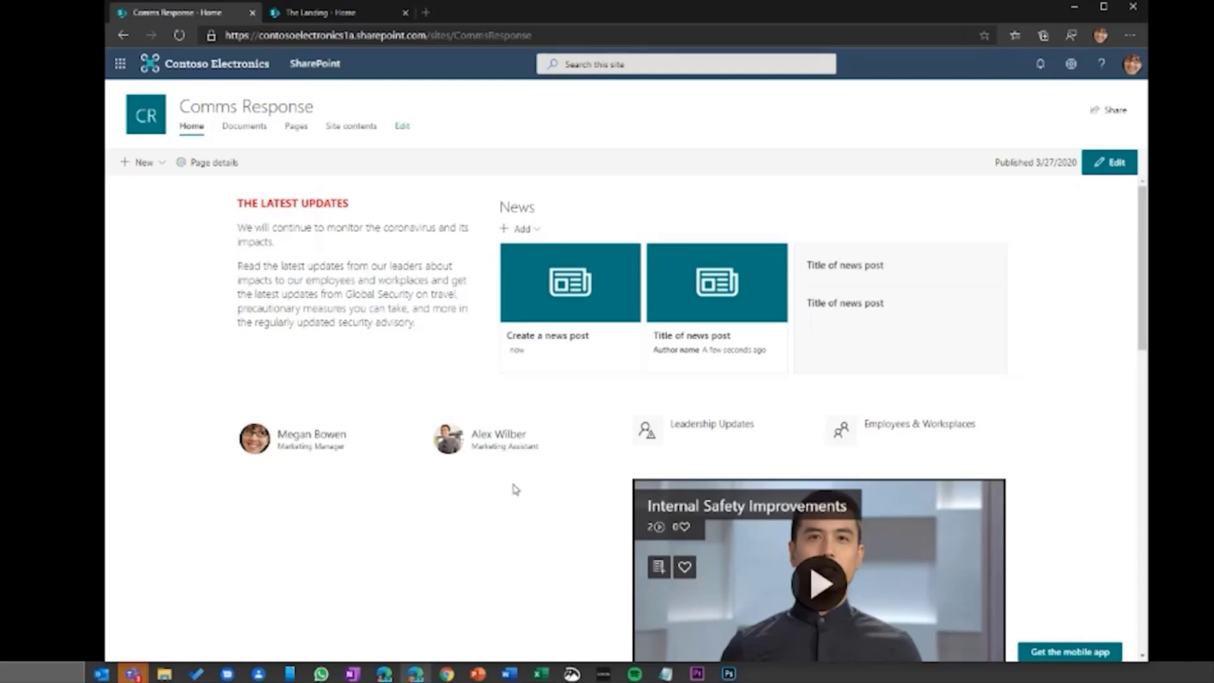
scroll(513, 488, down, 3)
scroll(539, 423, down, 1)
scroll(415, 271, up, 3)
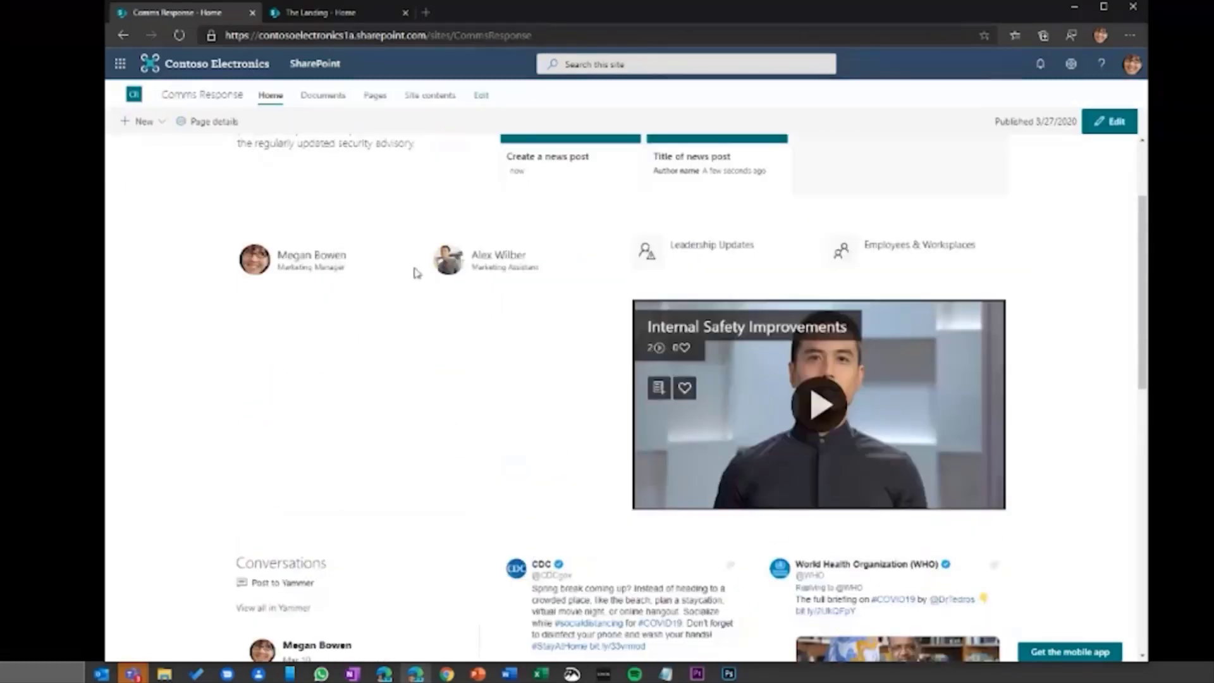
Look over the published home page and like the Yammer conversation about cancelling non-essential business travel
scroll(515, 439, down, 1)
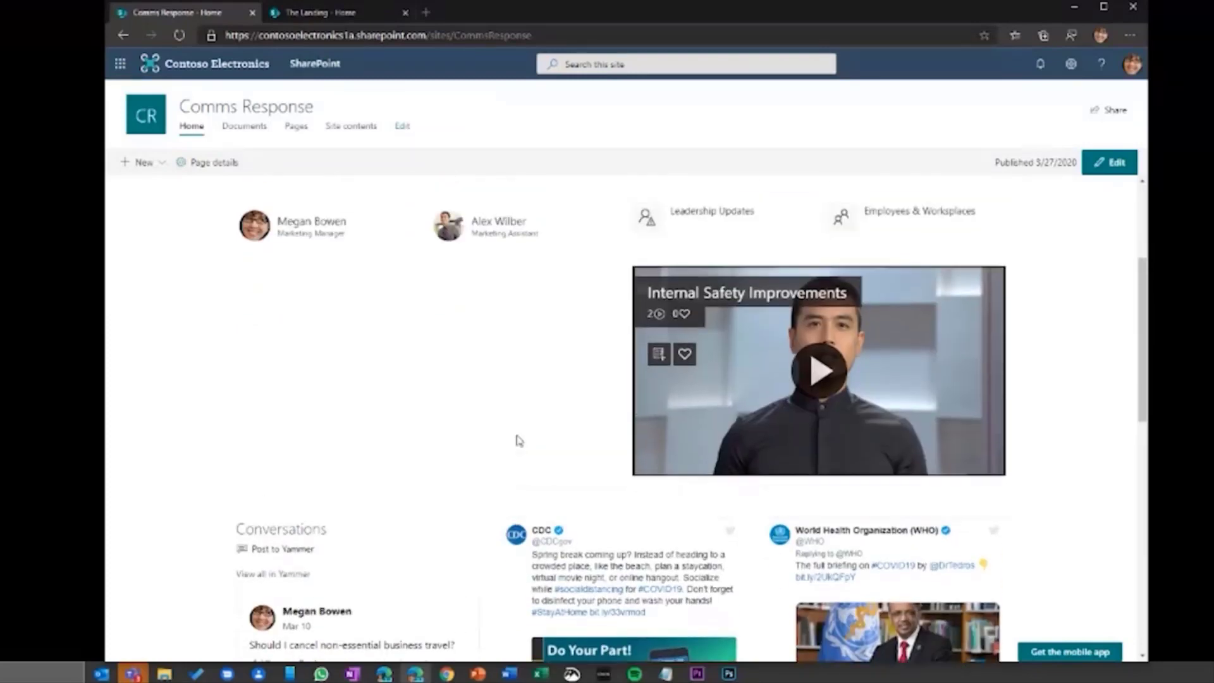
scroll(515, 439, up, 2)
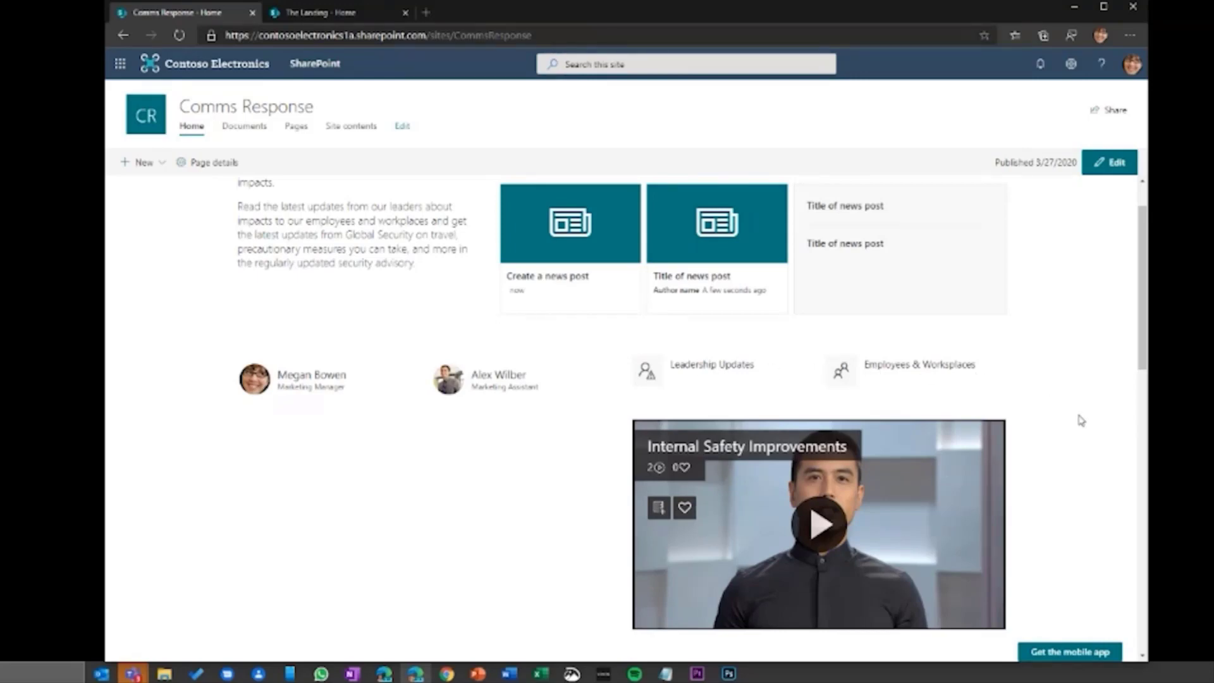
scroll(1078, 420, down, 6)
scroll(1083, 415, down, 1)
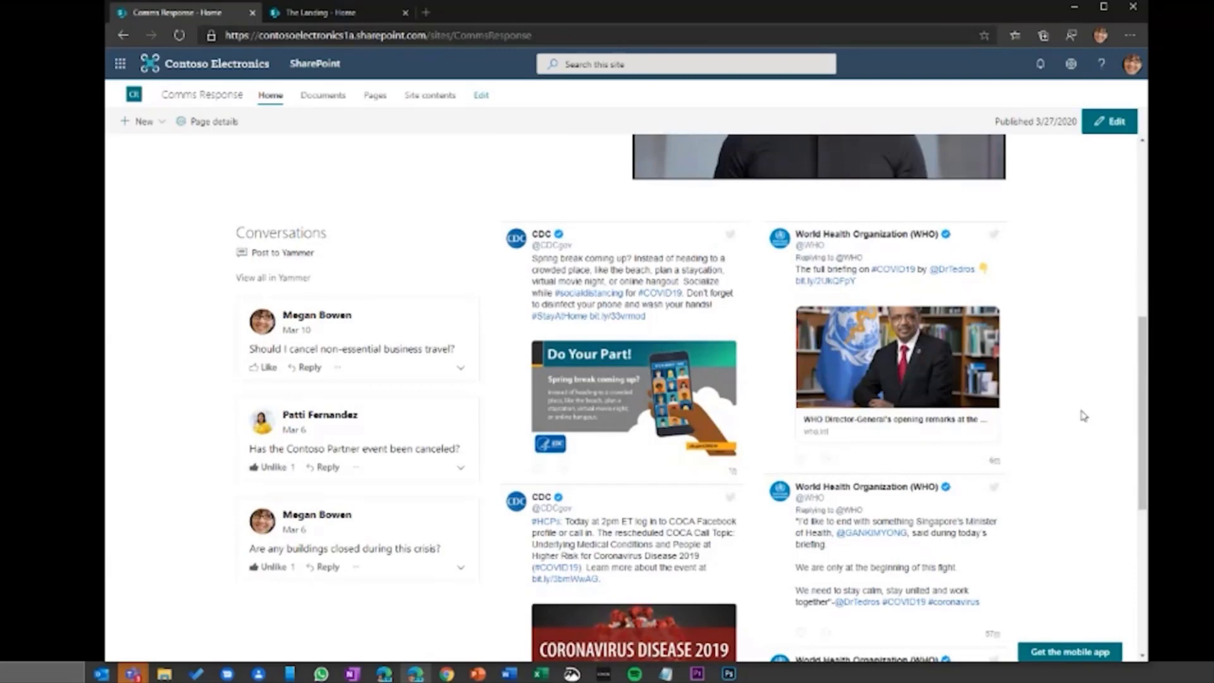
click(266, 368)
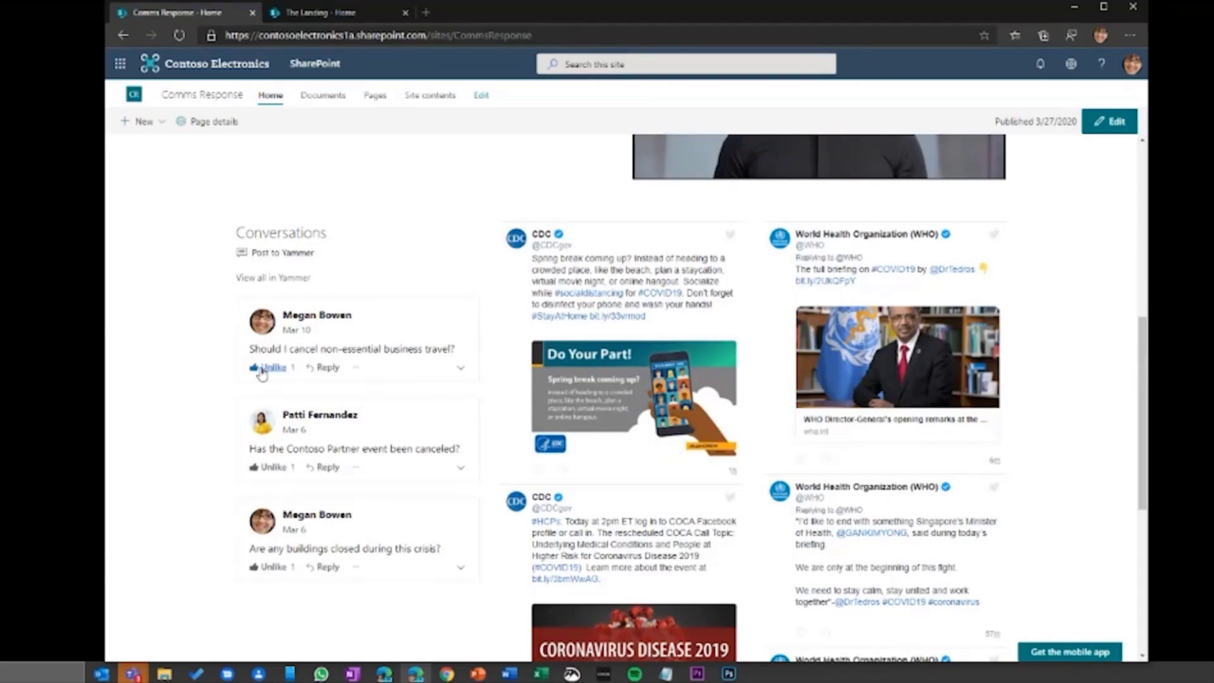
click(327, 368)
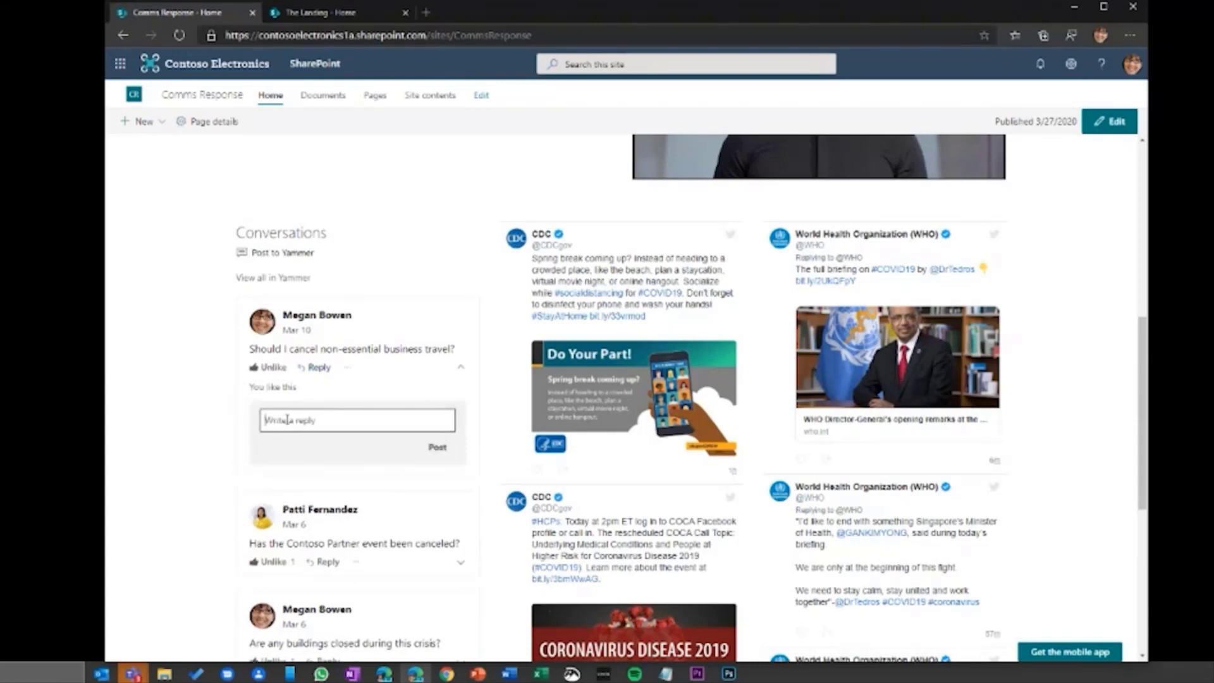
text(Thanks th)
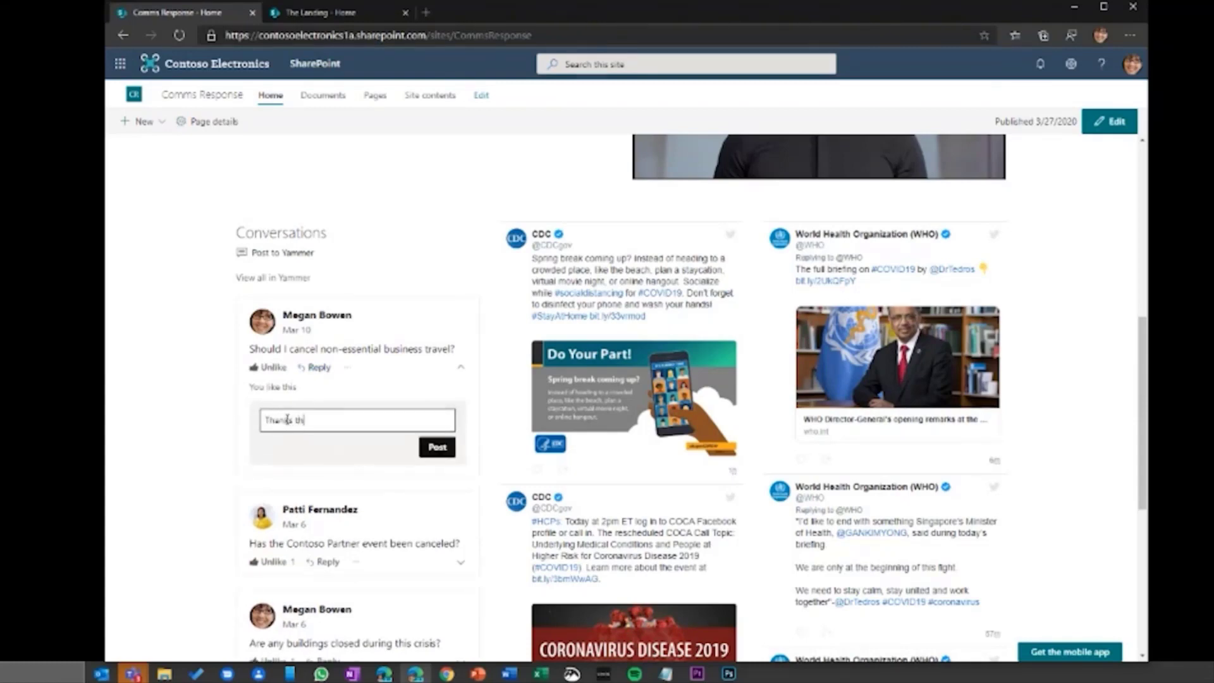
key(BackSpace)
key(BackSpace)
text(for the info, @Megan)
key(BackSpace)
key(BackSpace)
key(BackSpace)
key(BackSpace)
key(BackSpace)
text(Patti)
click(421, 454)
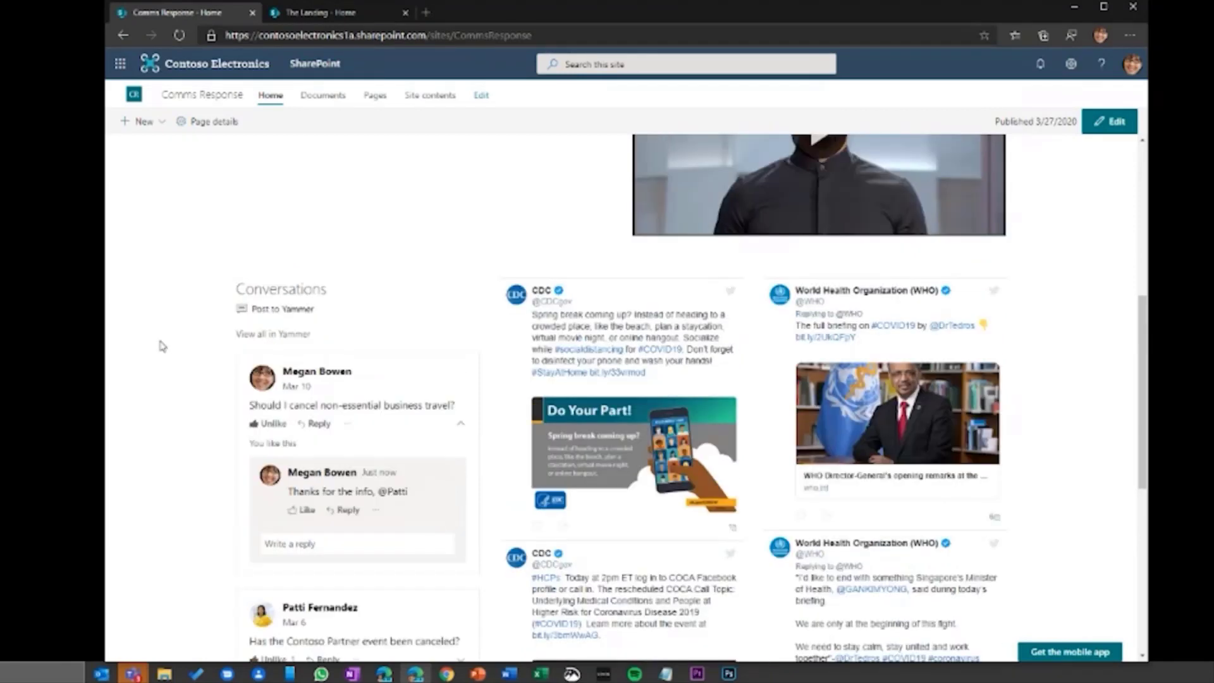
Create a news post from the home page's News web part using the Blank template and title it "Containment is key"
scroll(162, 345, up, 10)
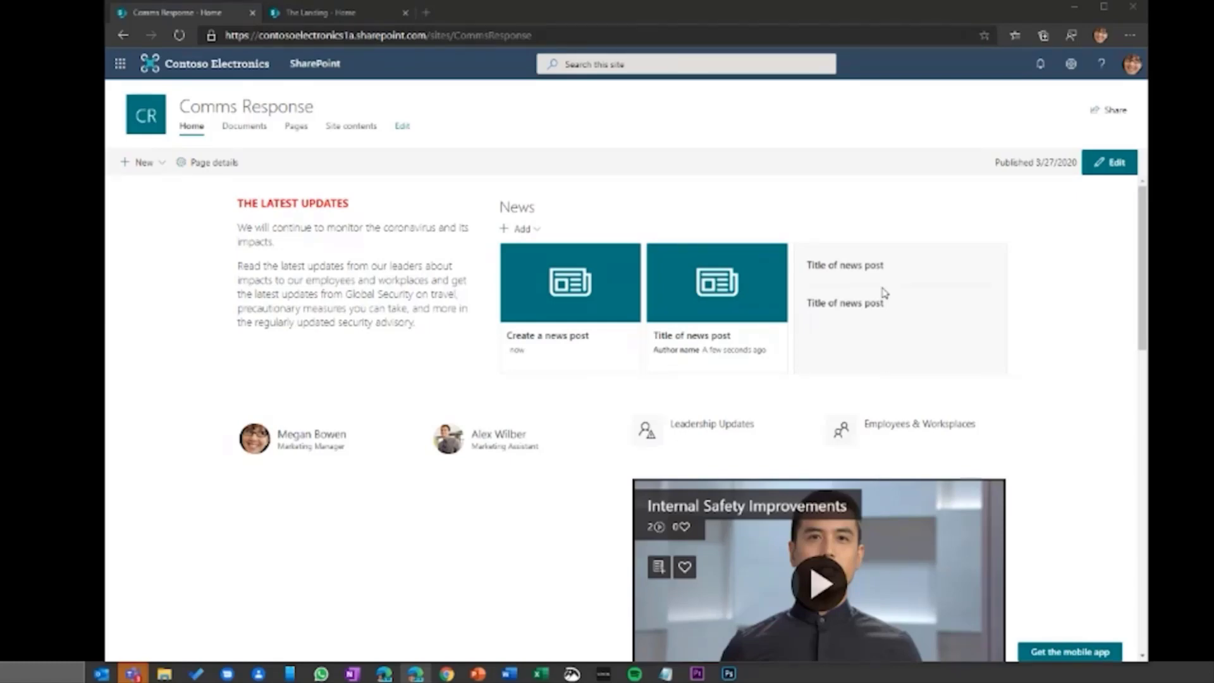
click(535, 230)
click(529, 252)
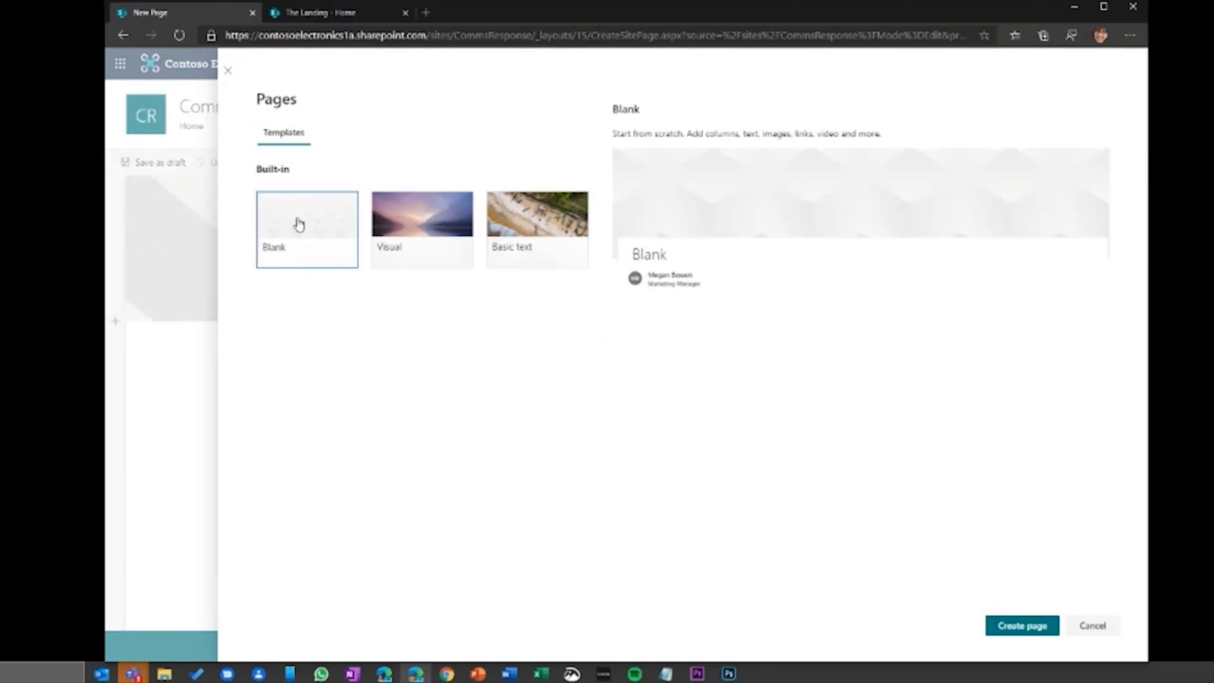
click(1025, 629)
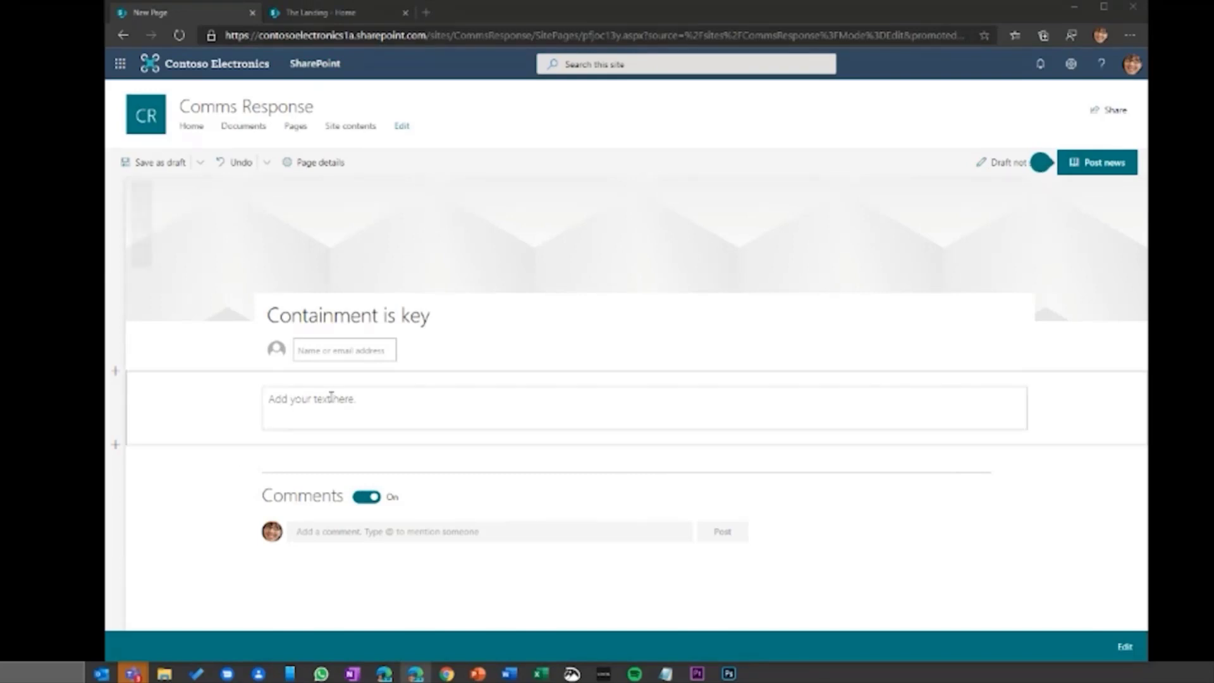
Add body text "People are working hard to prevent this deadly virus from becoming a global pandemic. Support containment efforts and services."
click(331, 397)
text(People are working hard to prevent this deadly virus from becoming a global pandemic. Support containment efforts and services.)
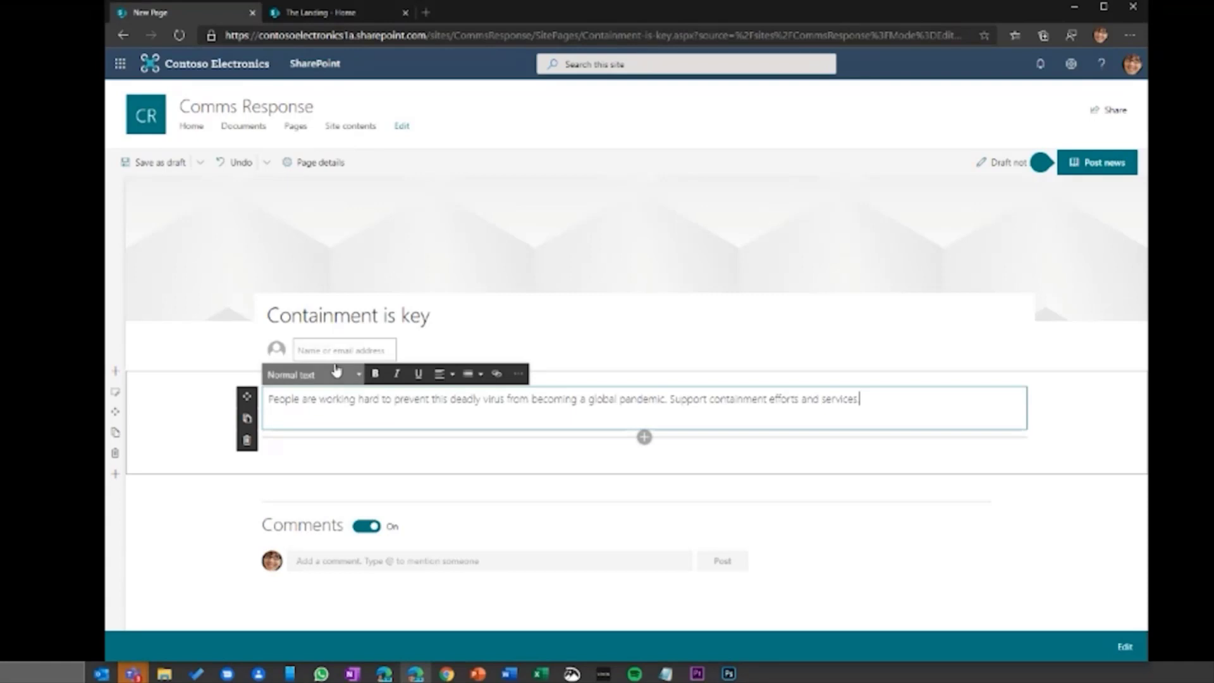
Set the banner to the chalkboard TEAMWORK image with coloured figures from the Teamwork web search, and lower its focal point onto the lettering
mouse_move(382, 344)
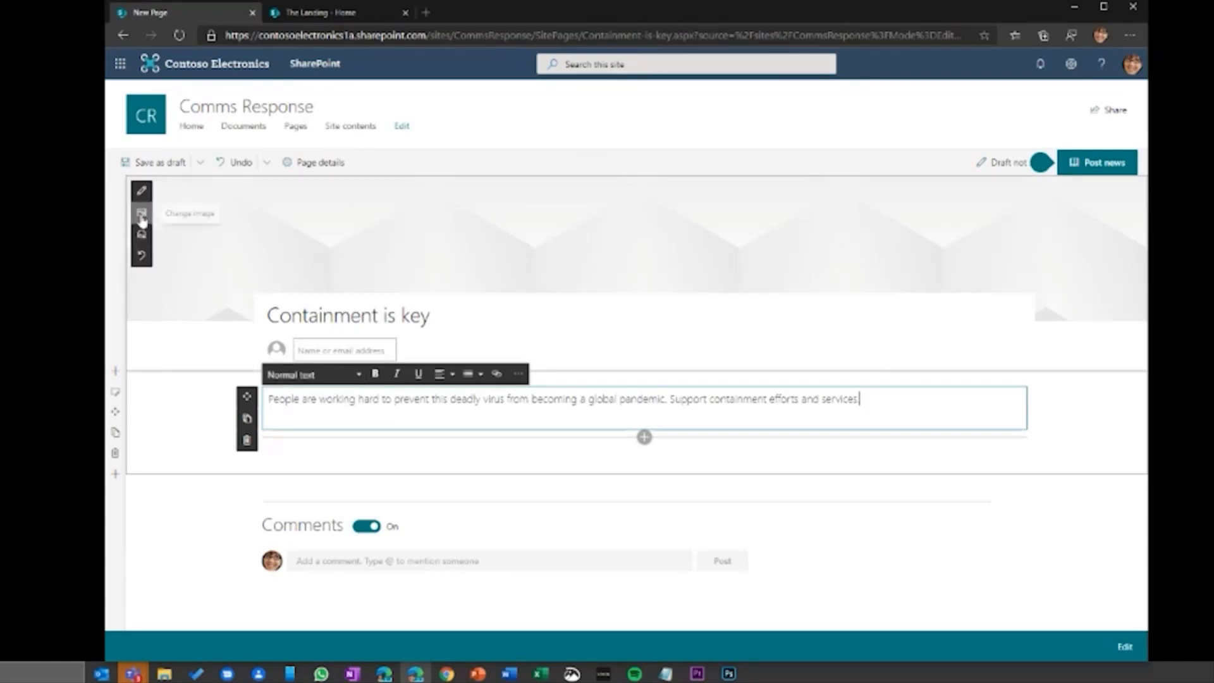
click(141, 215)
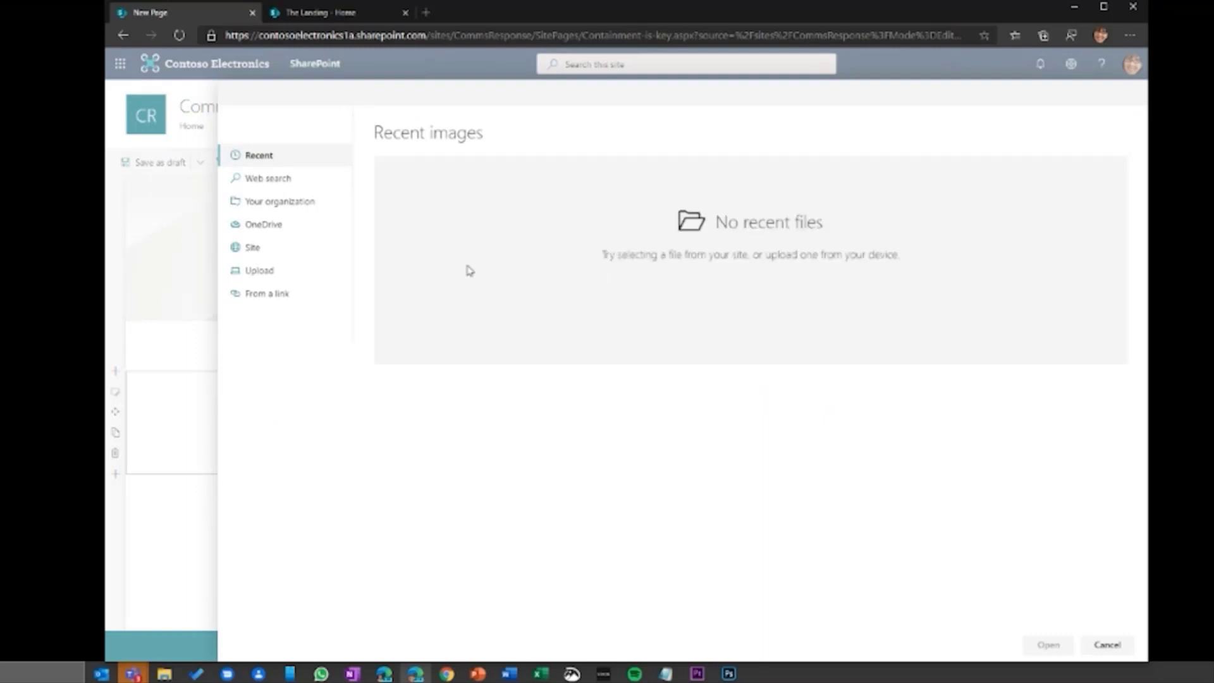
click(263, 181)
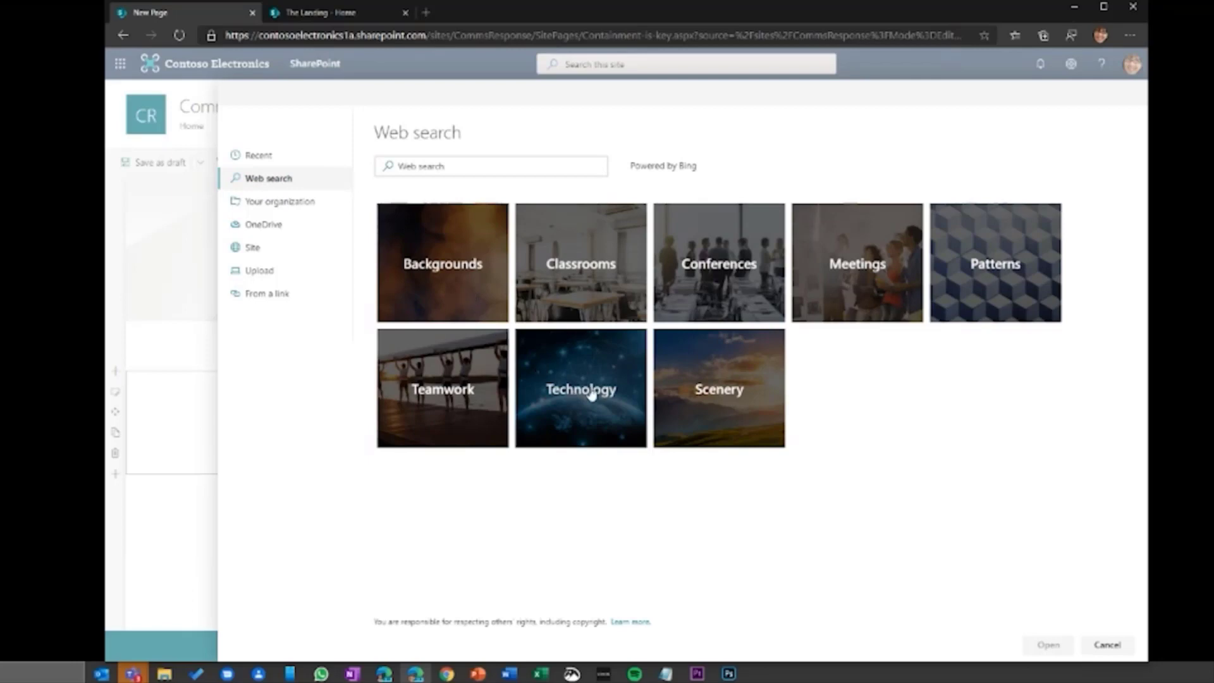
click(442, 381)
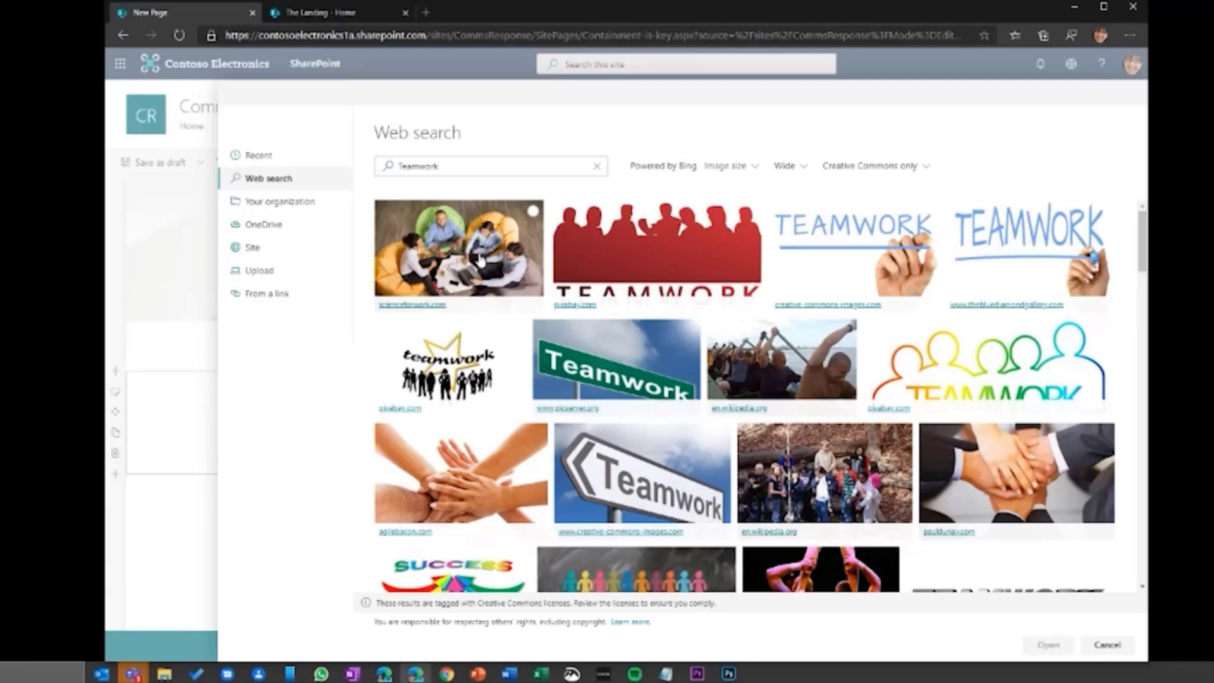
scroll(481, 260, down, 1)
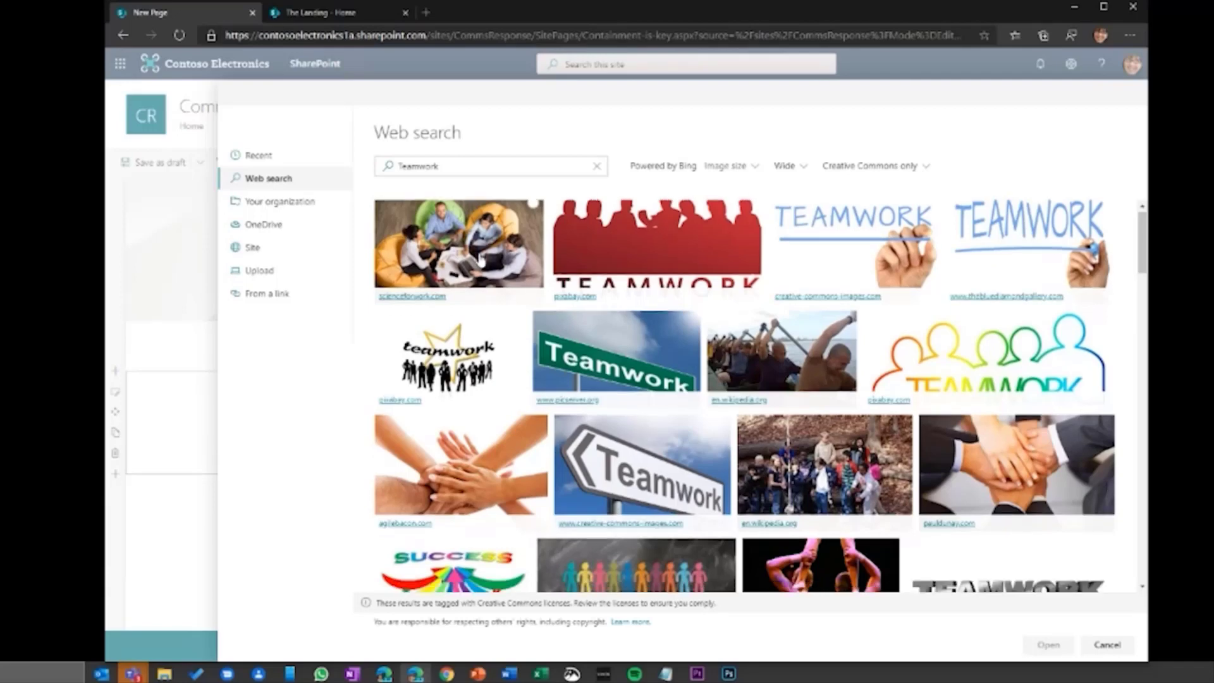
scroll(481, 259, down, 3)
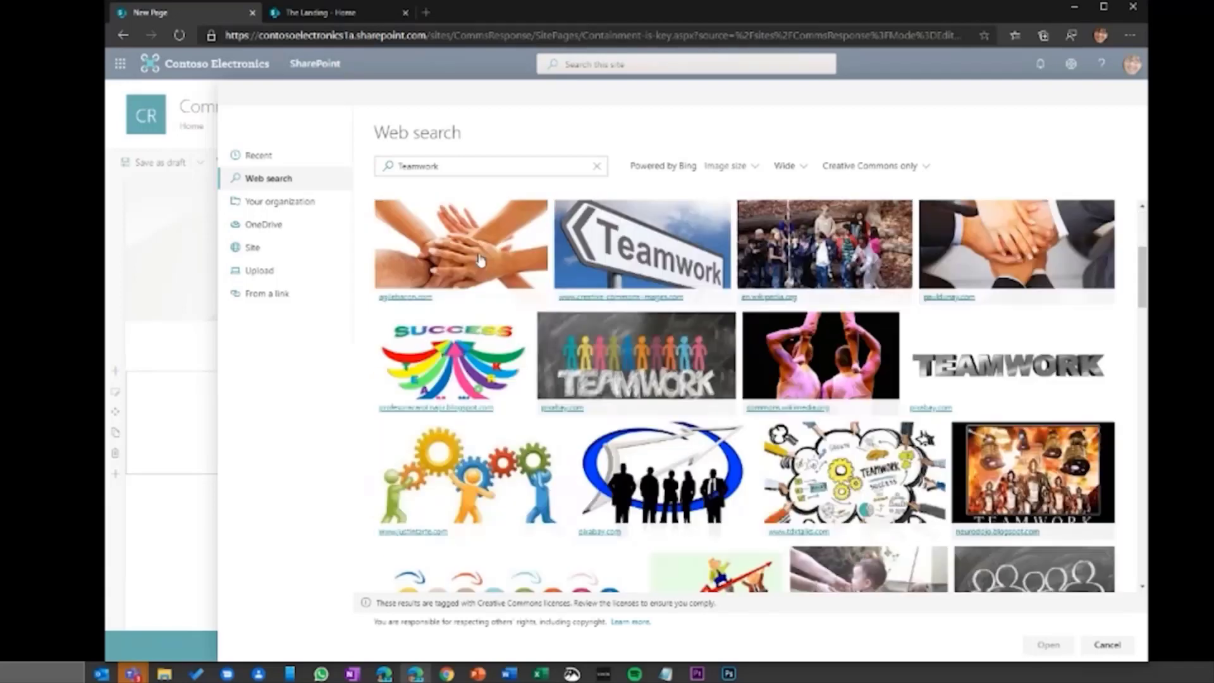
click(652, 357)
click(1047, 645)
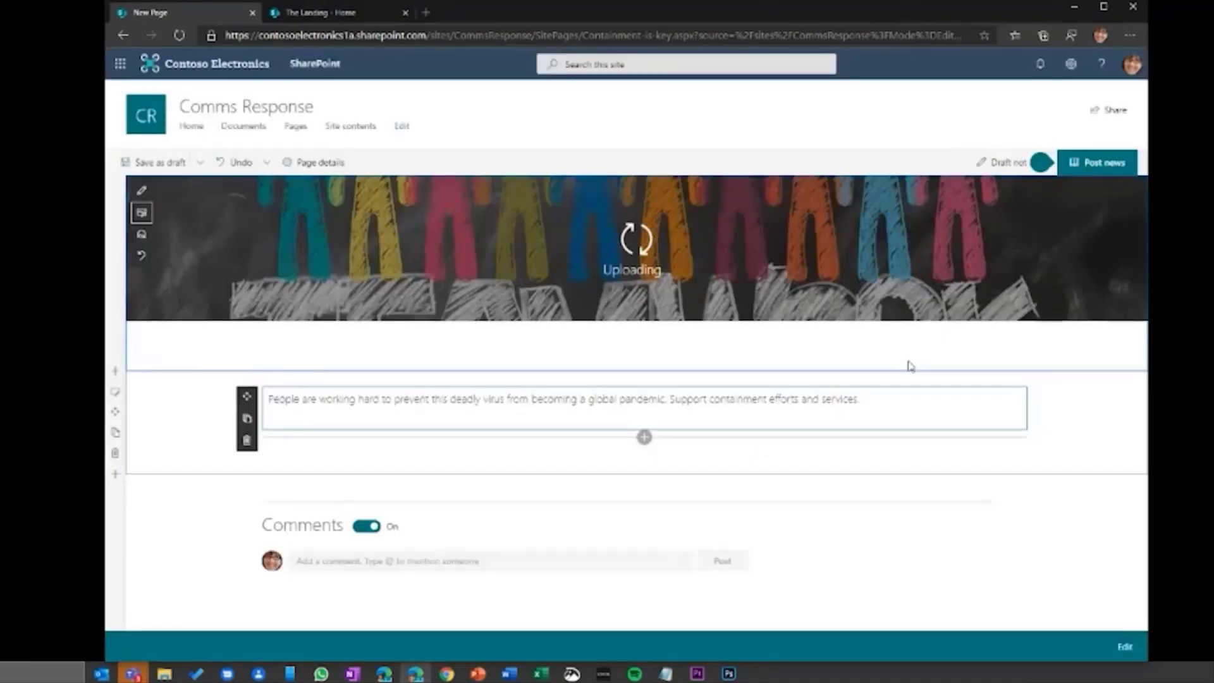
drag(635, 248, 632, 272)
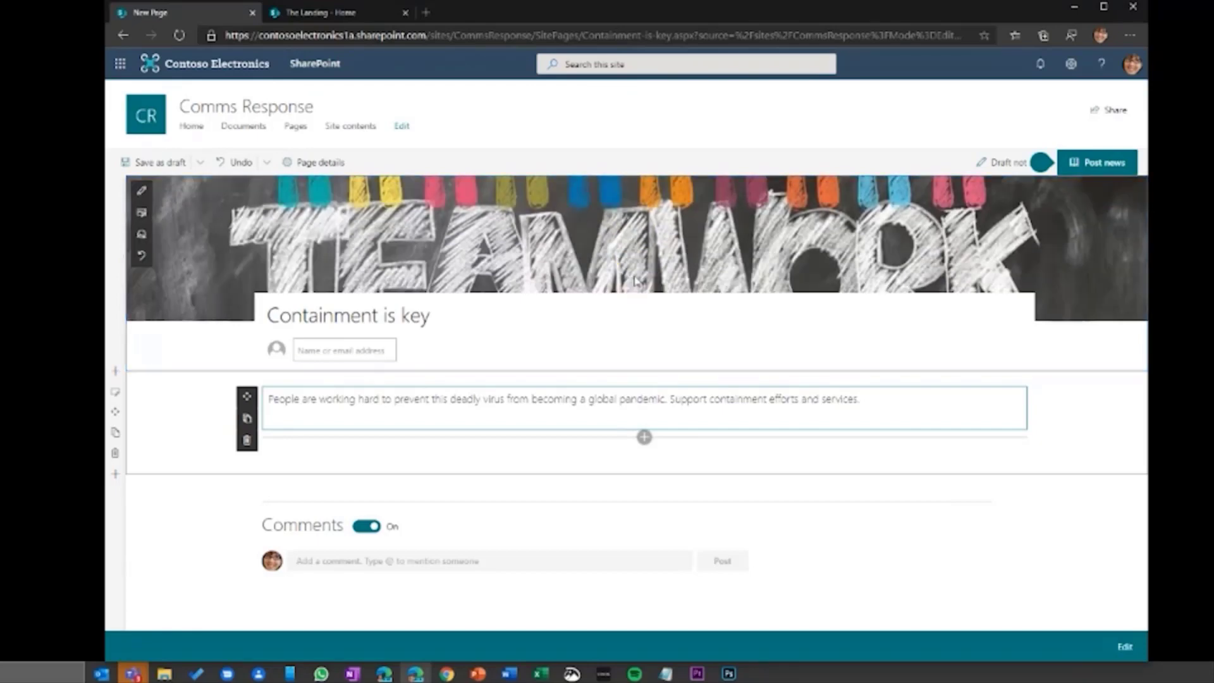
Try the Plain title area layout, settle on Image and title, and post the news
click(140, 192)
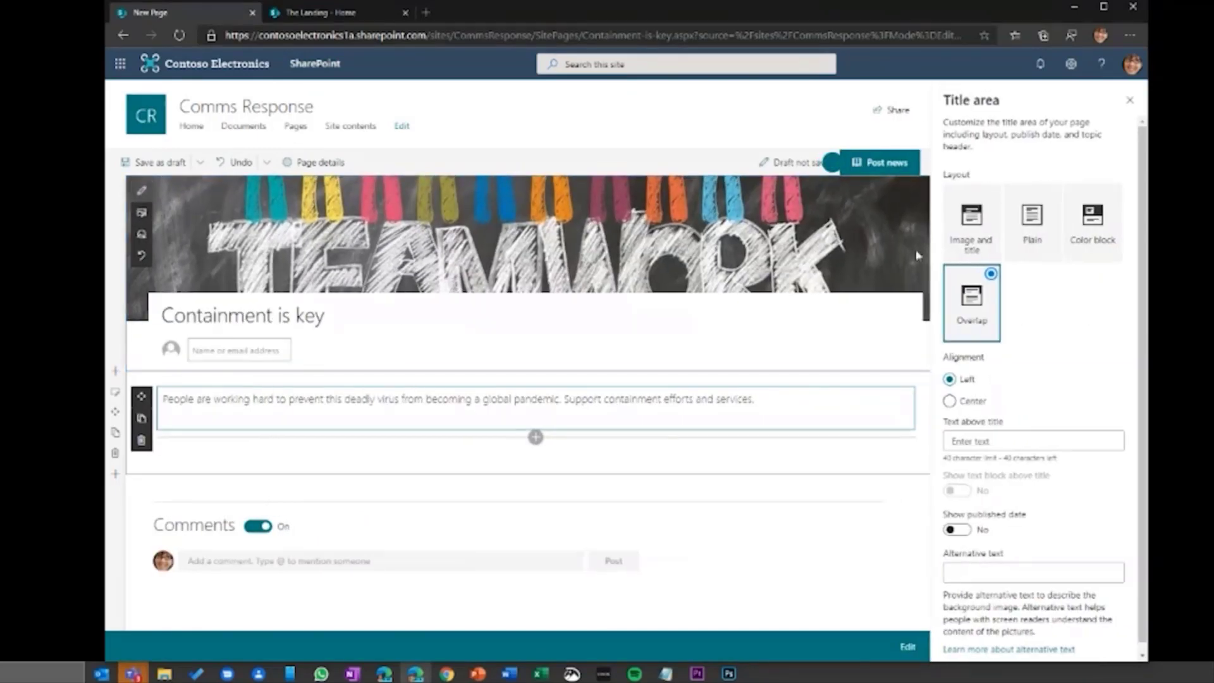
click(970, 217)
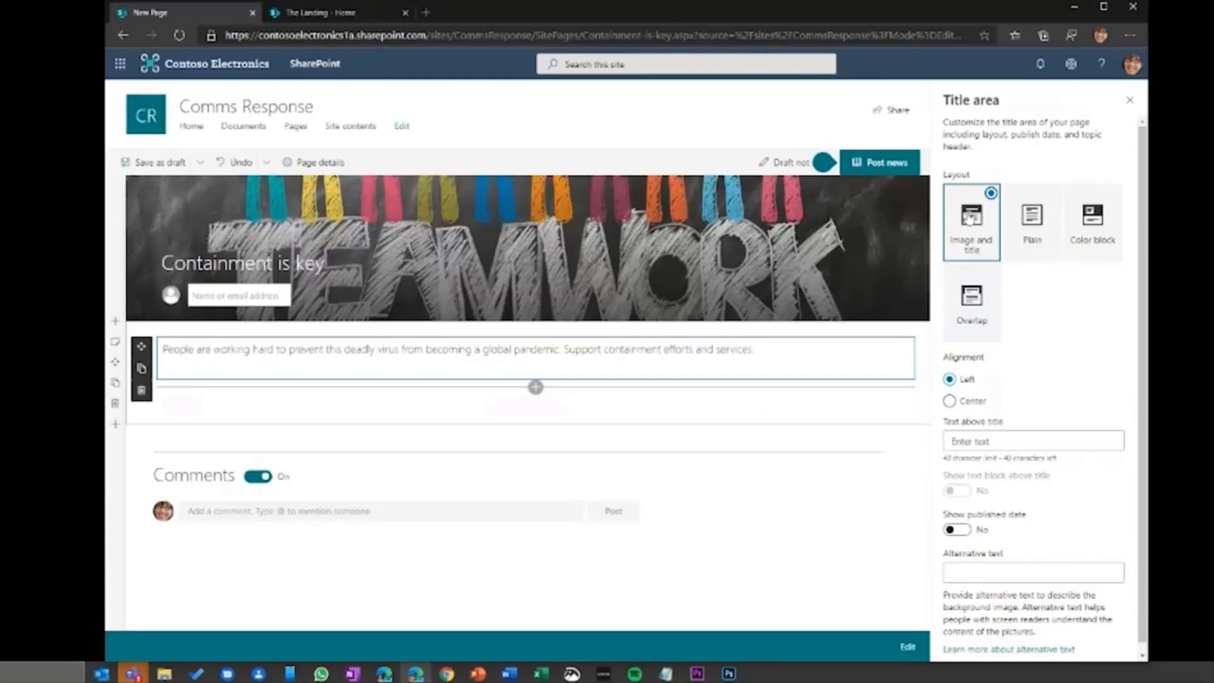
click(1032, 229)
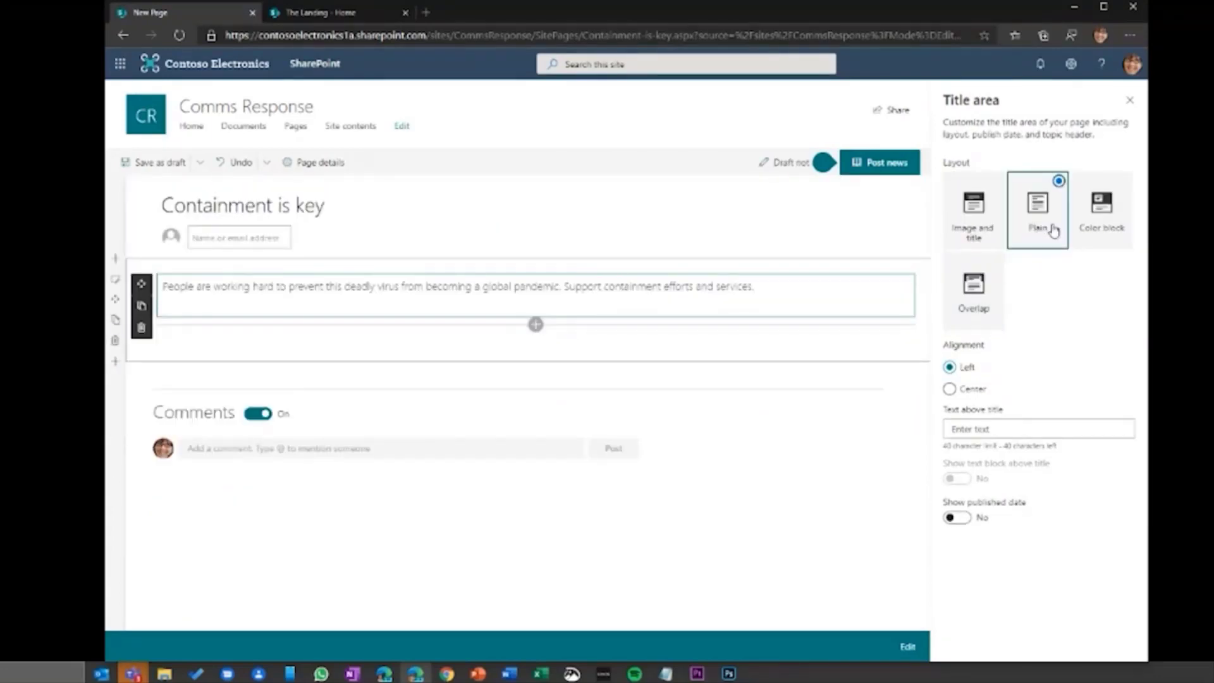
click(981, 210)
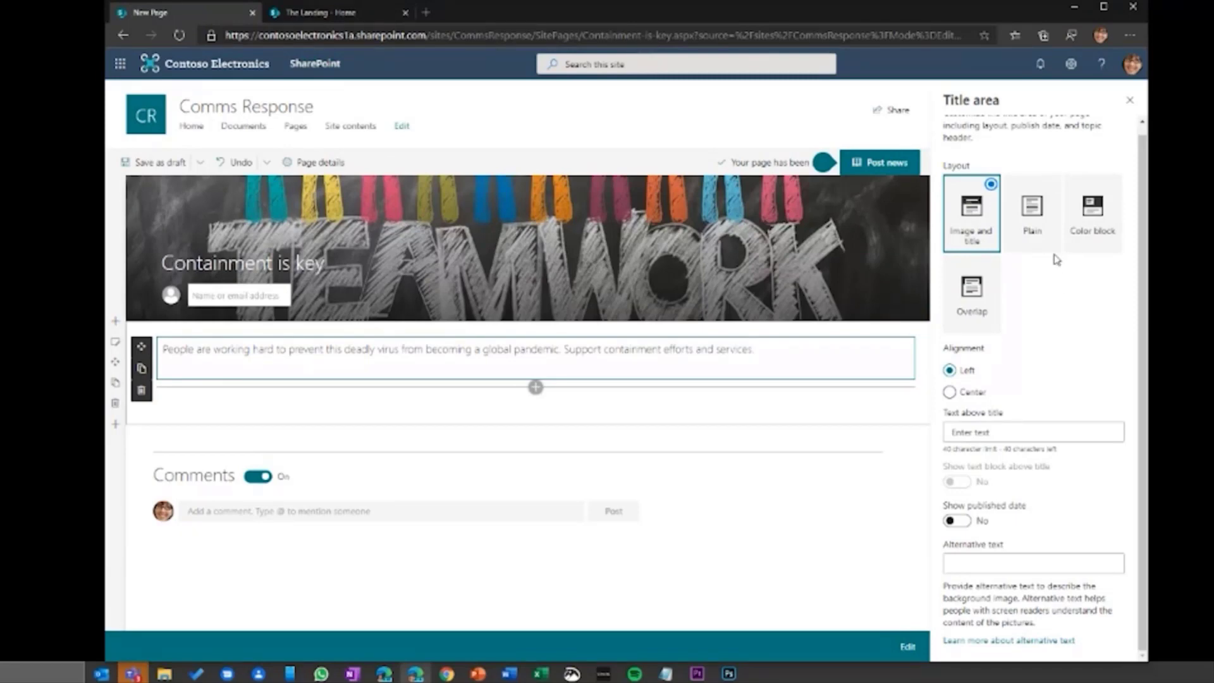
click(880, 164)
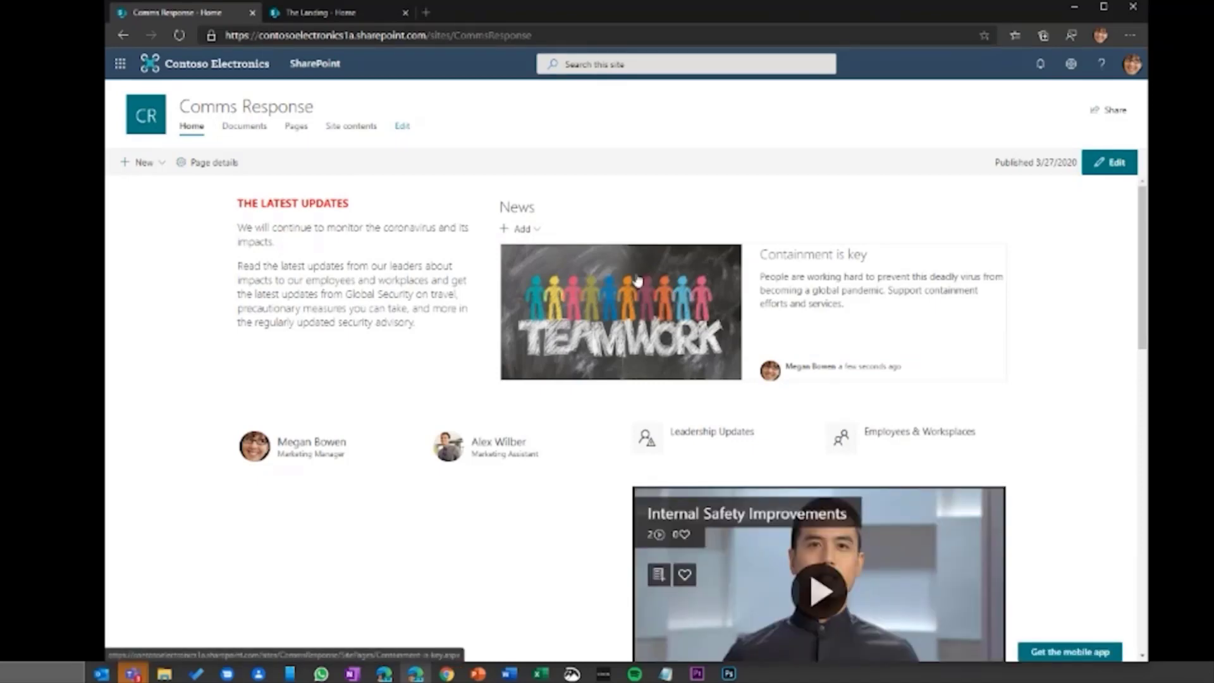
Create another news post from the Blank template and title it "Best practices for working remotely"
click(539, 232)
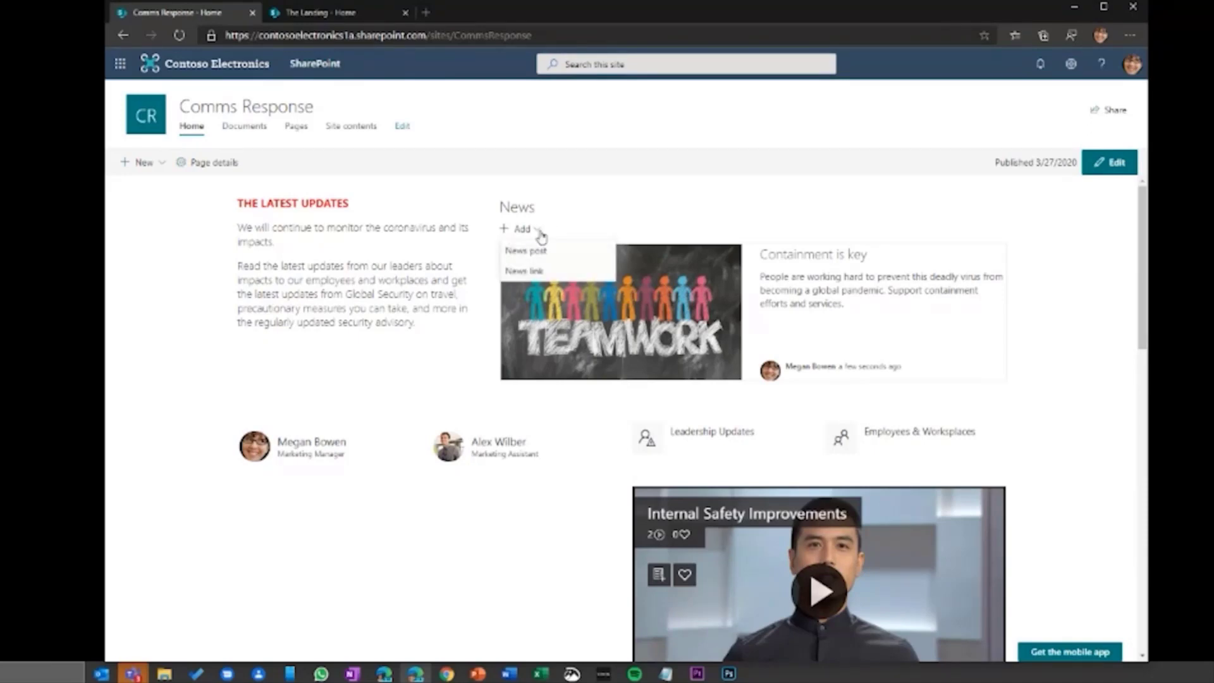
click(525, 250)
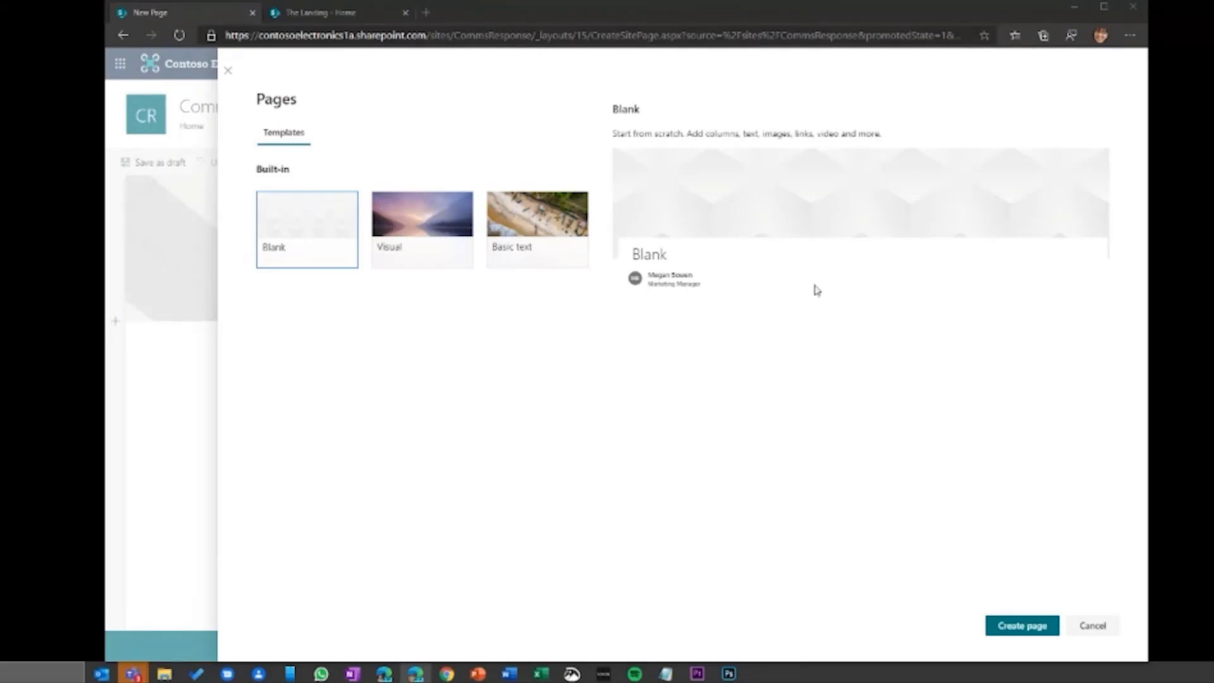
click(1023, 625)
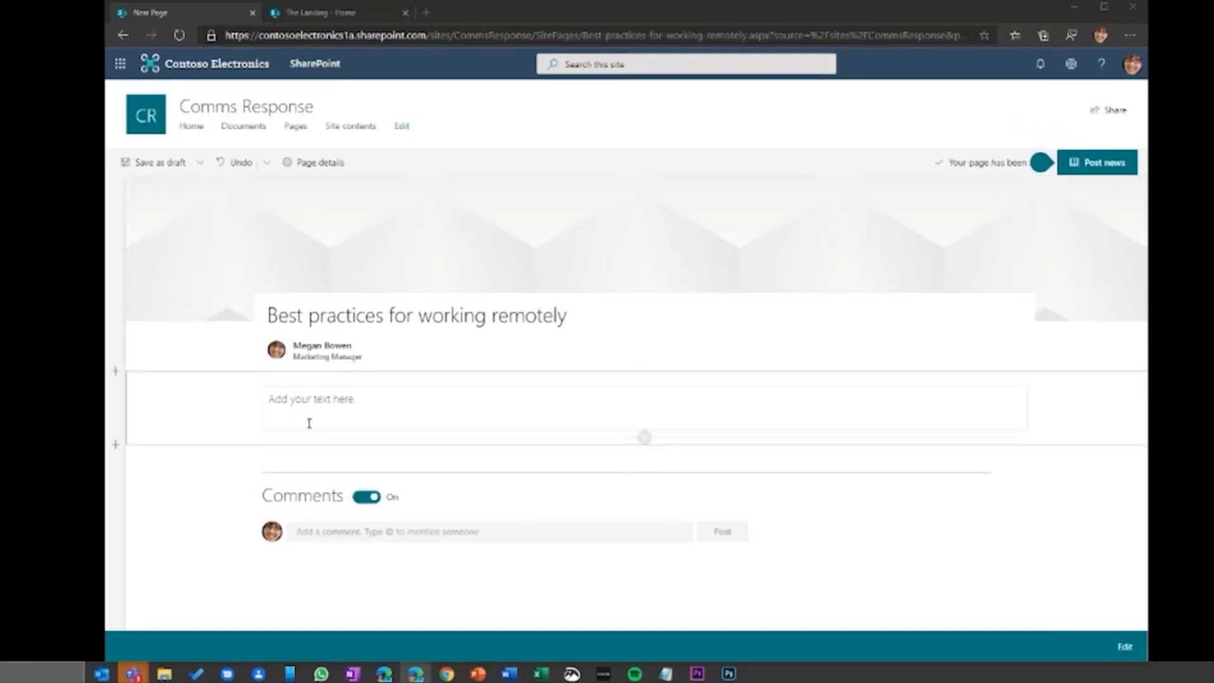
Add body text "Working remote can be quite a shift from being in the office, and sometimes the things you take for granted in person suddenly become massive"
click(311, 406)
text(Working remote can be quite a shift from being in the office, and sometimes the things you take for granted in person suddenly become massive)
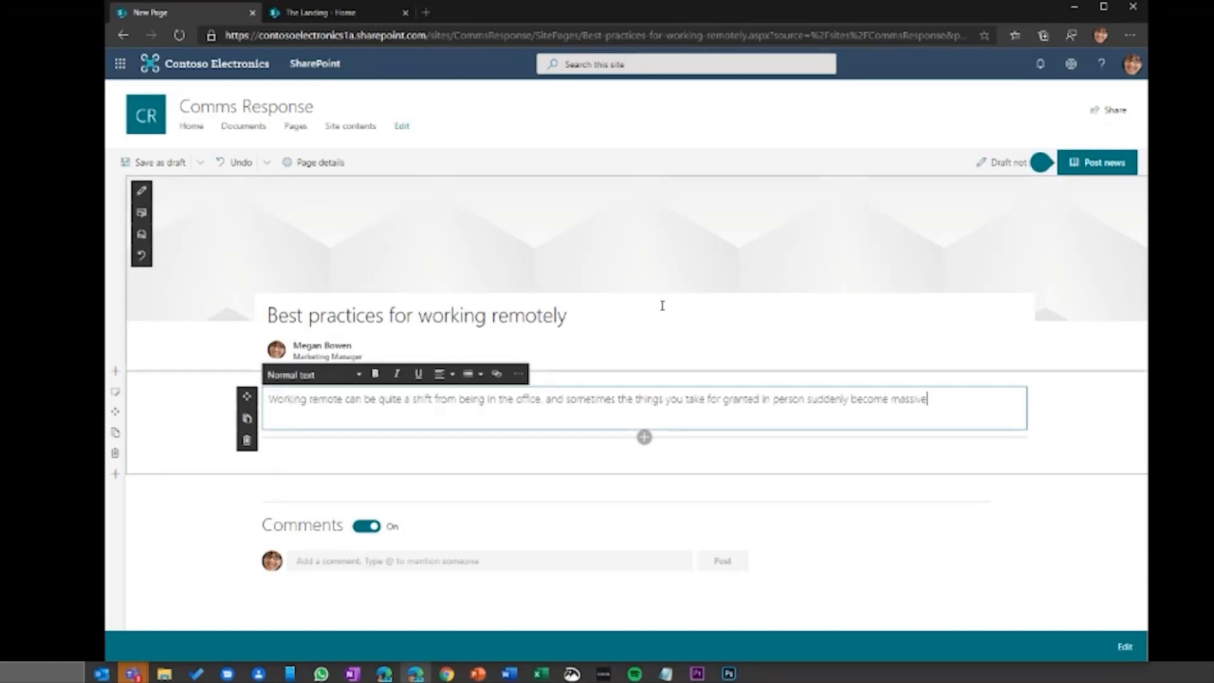
Set the banner to the rainy city street image from the Backgrounds web search, and move its focal point slightly down
click(625, 315)
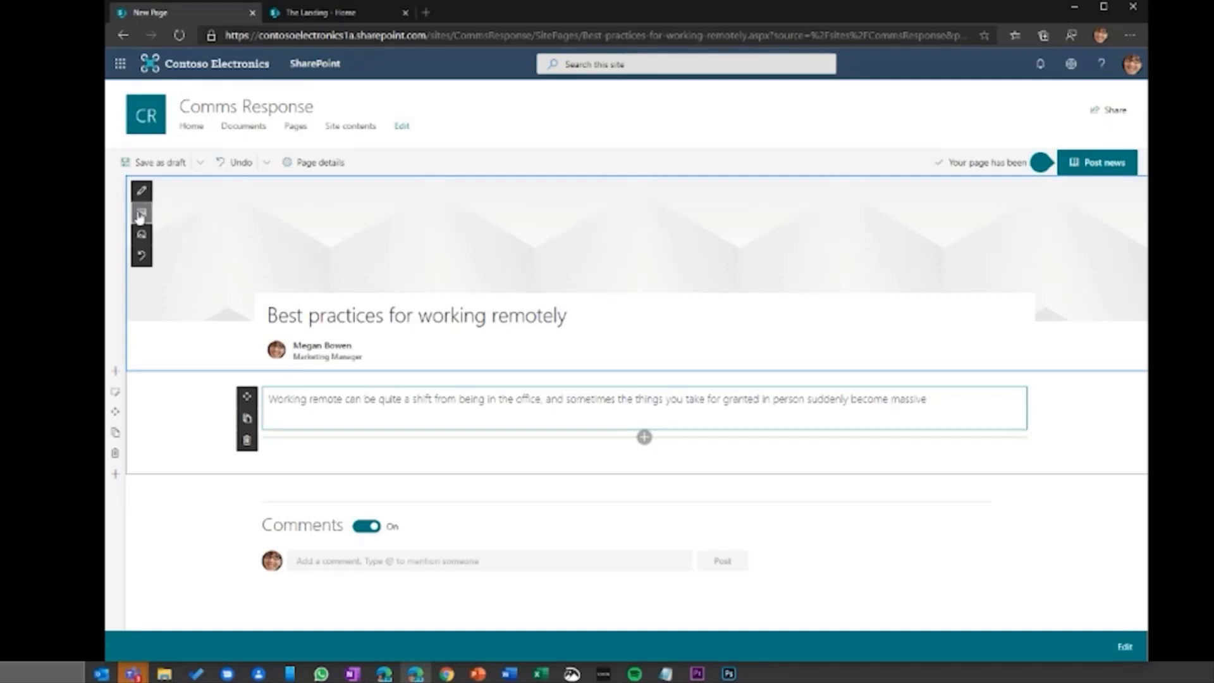
click(141, 215)
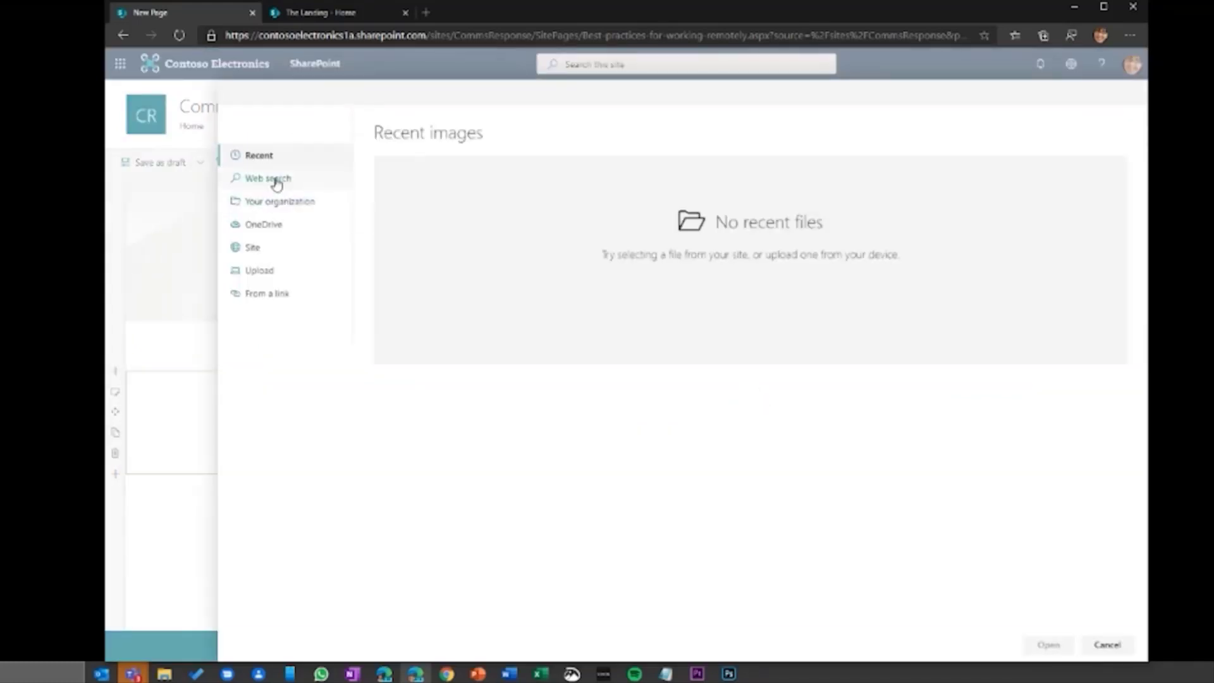
click(276, 183)
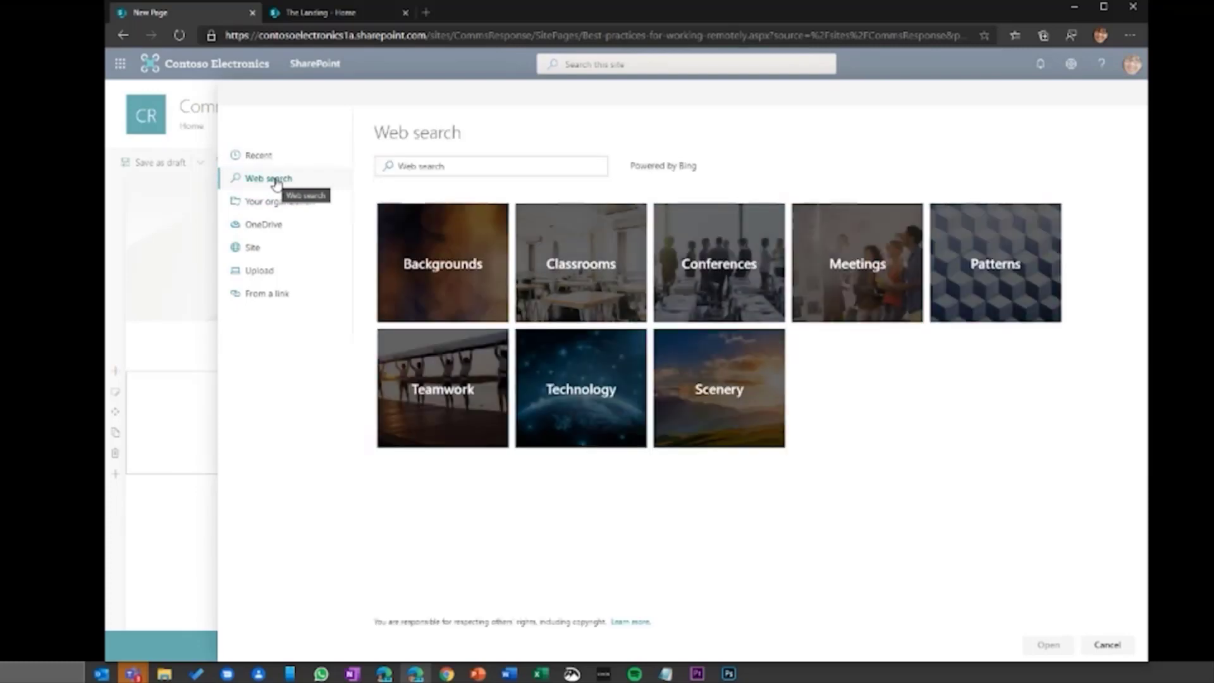
click(478, 266)
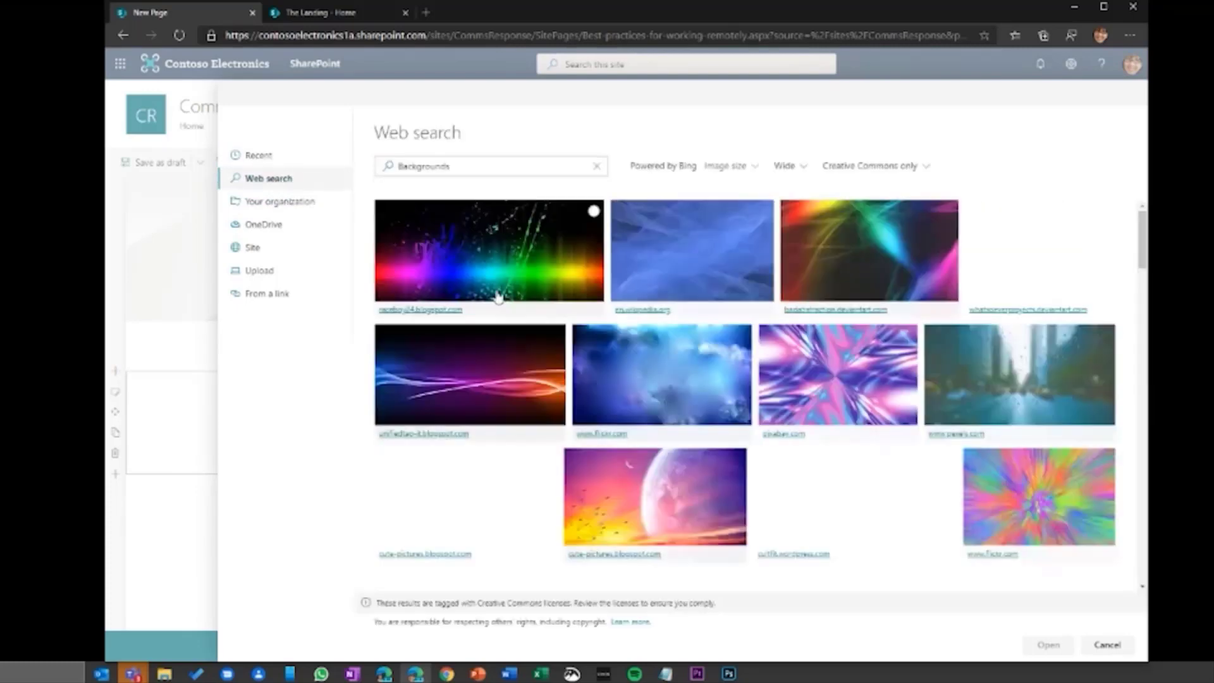
click(1038, 378)
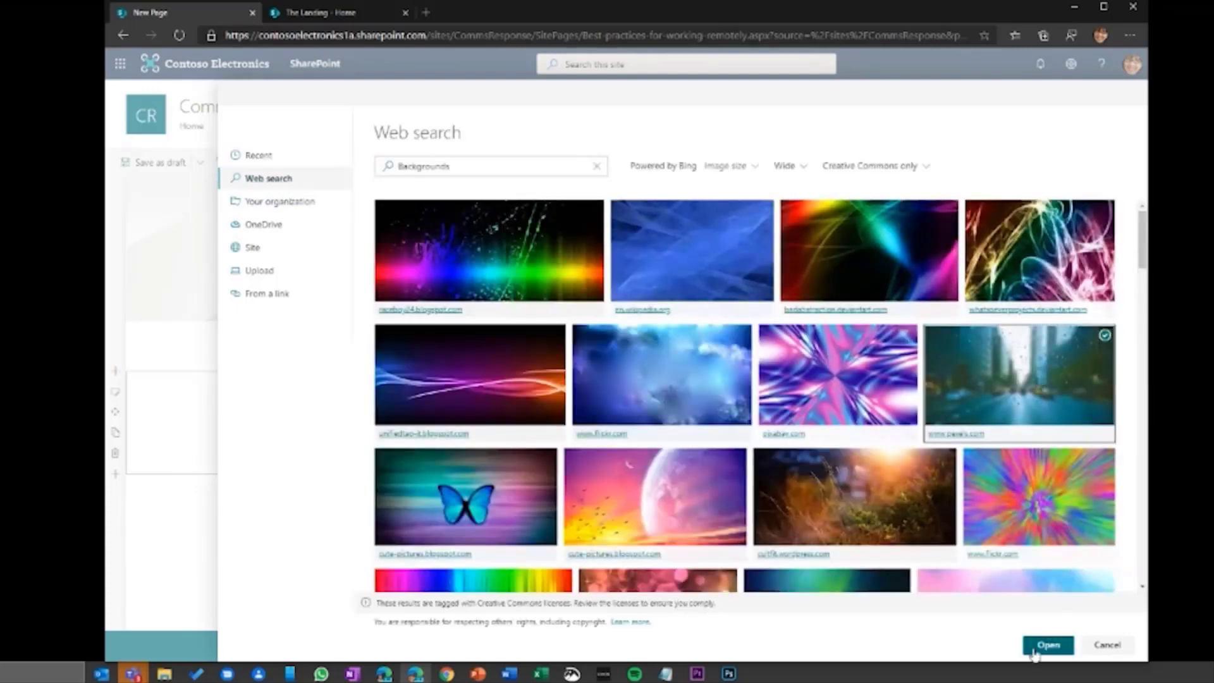
click(1047, 644)
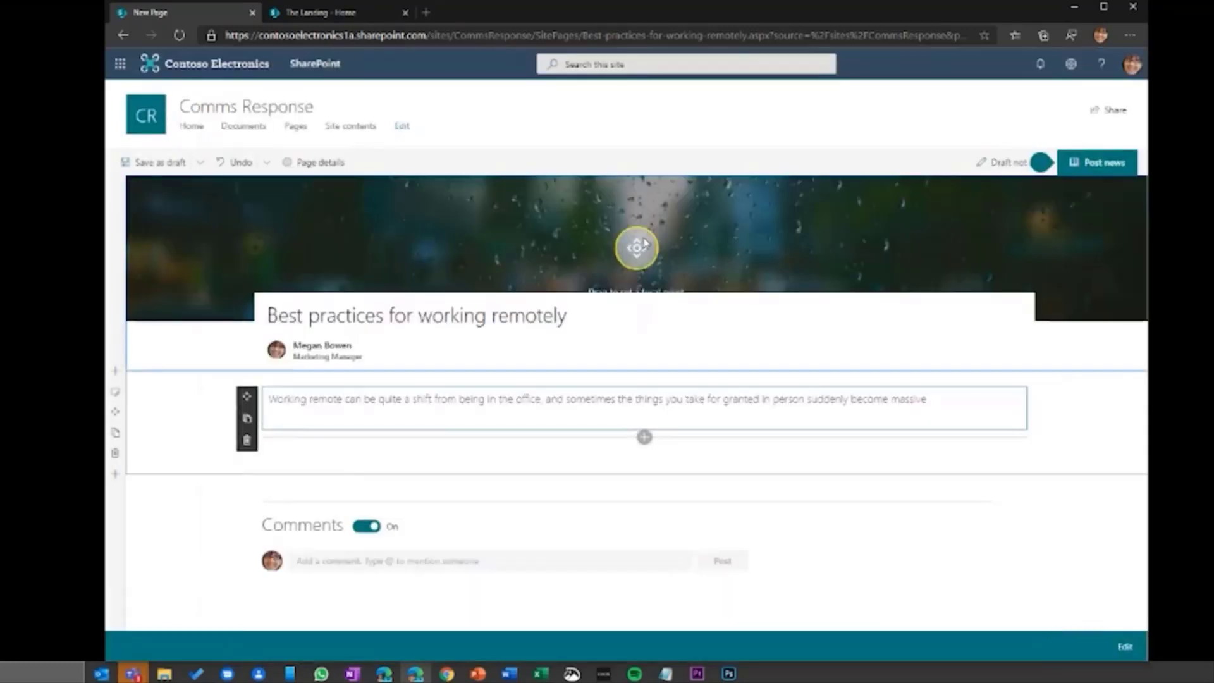
drag(639, 260, 641, 270)
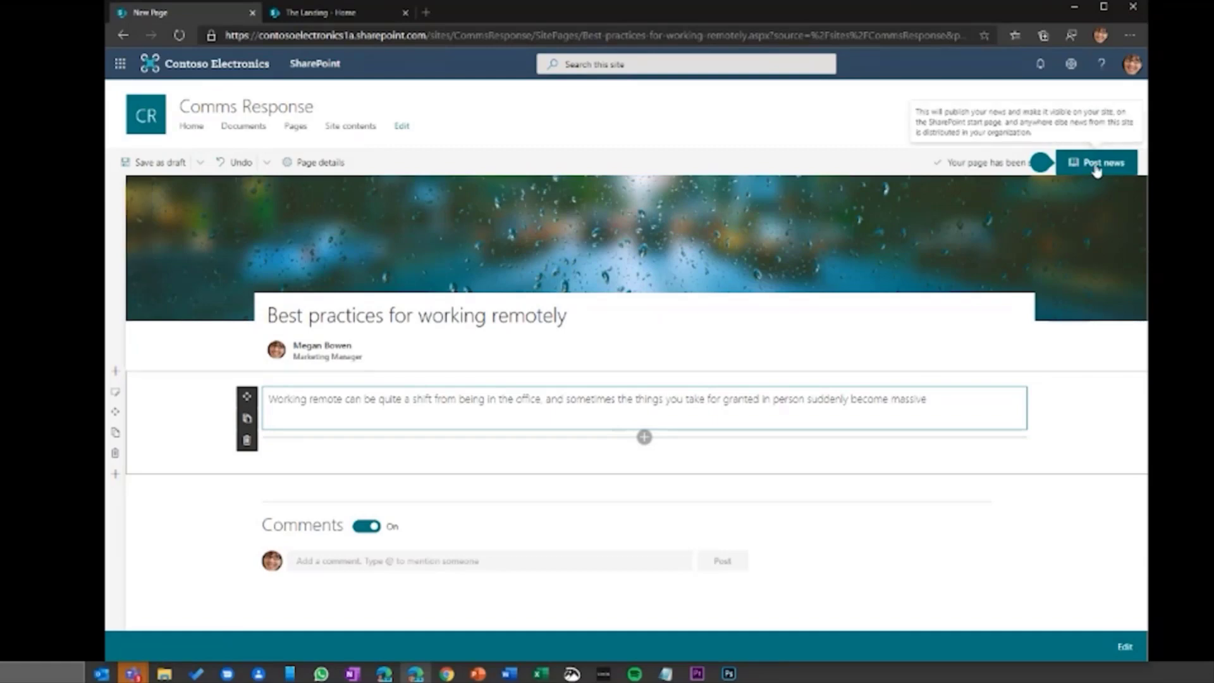
Post the remote-working news article and open the home page's News web part for editing
click(1097, 164)
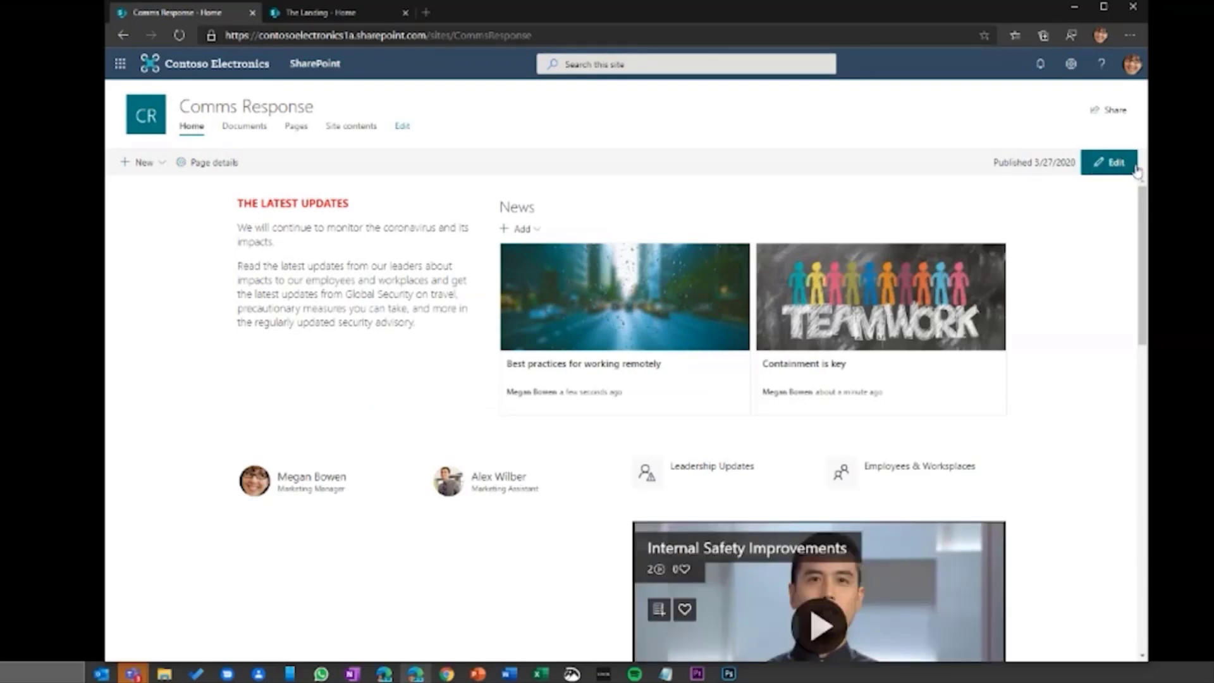
click(1107, 163)
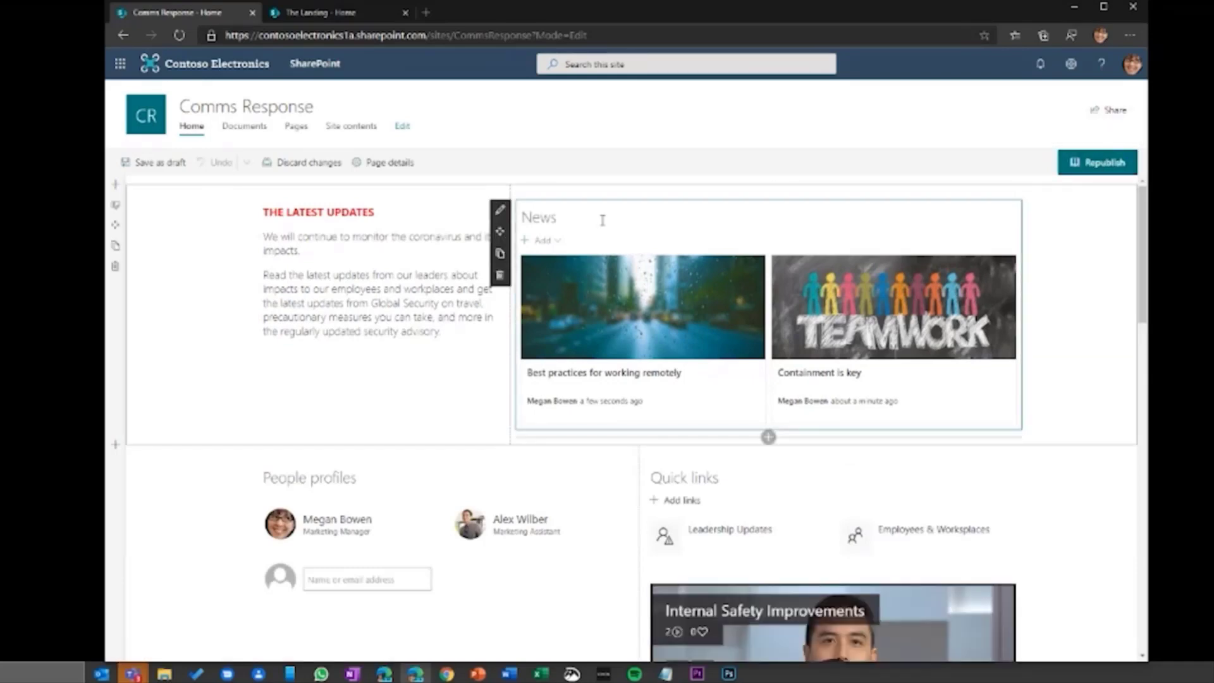
click(500, 209)
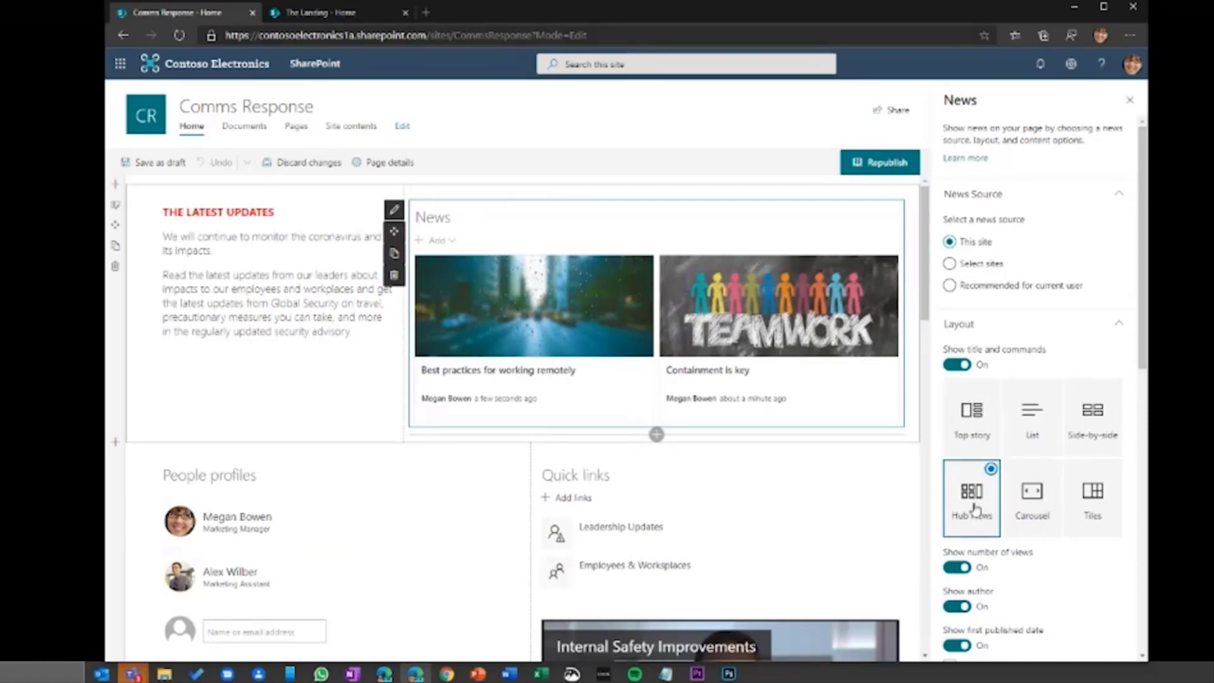
Try the List, Tiles and Side-by-side layouts on the News web part, and return to Hub News
click(1032, 419)
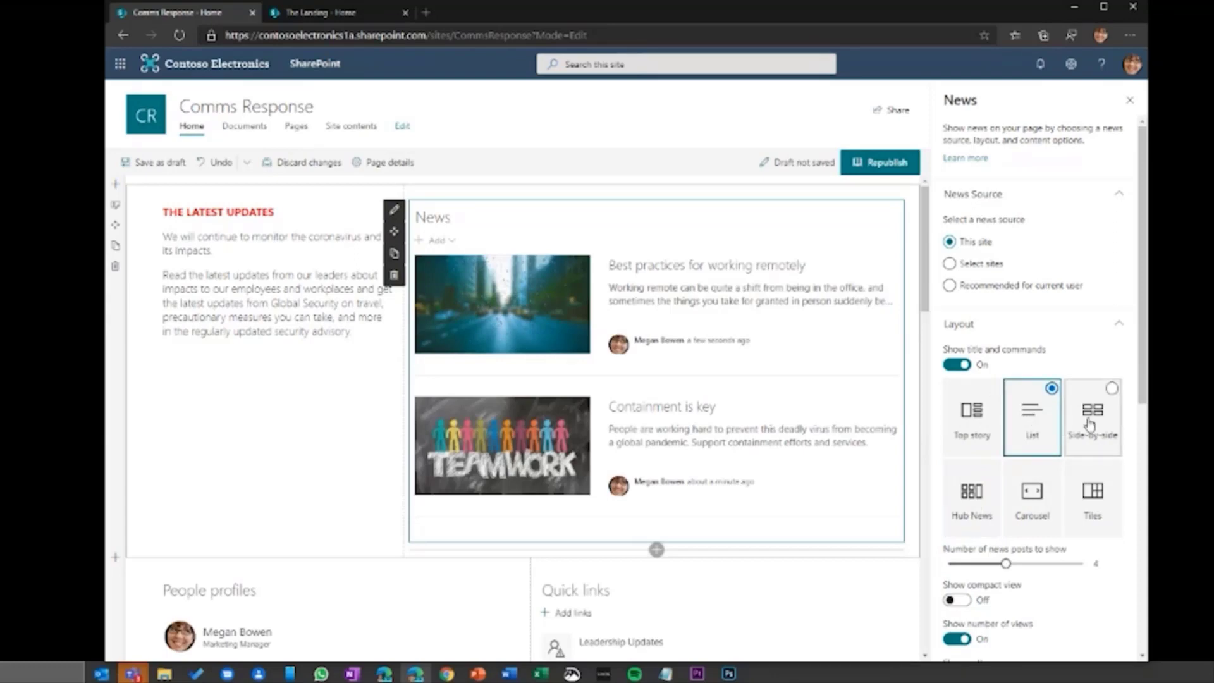
click(1092, 493)
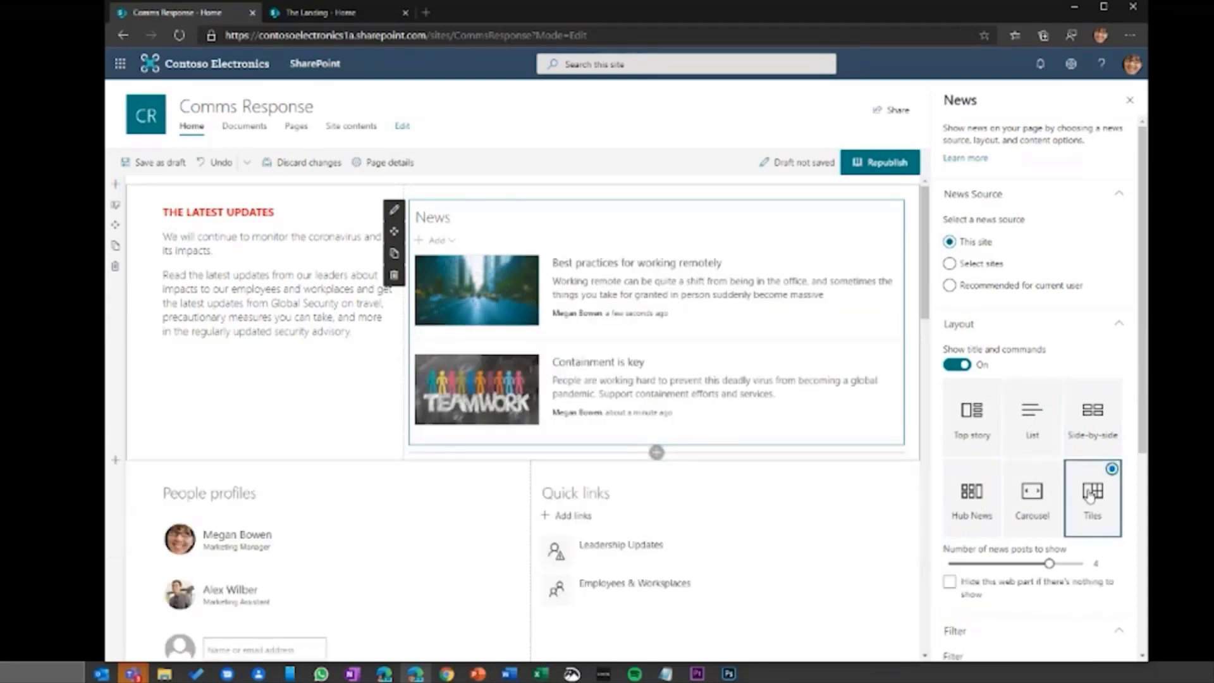
click(1090, 428)
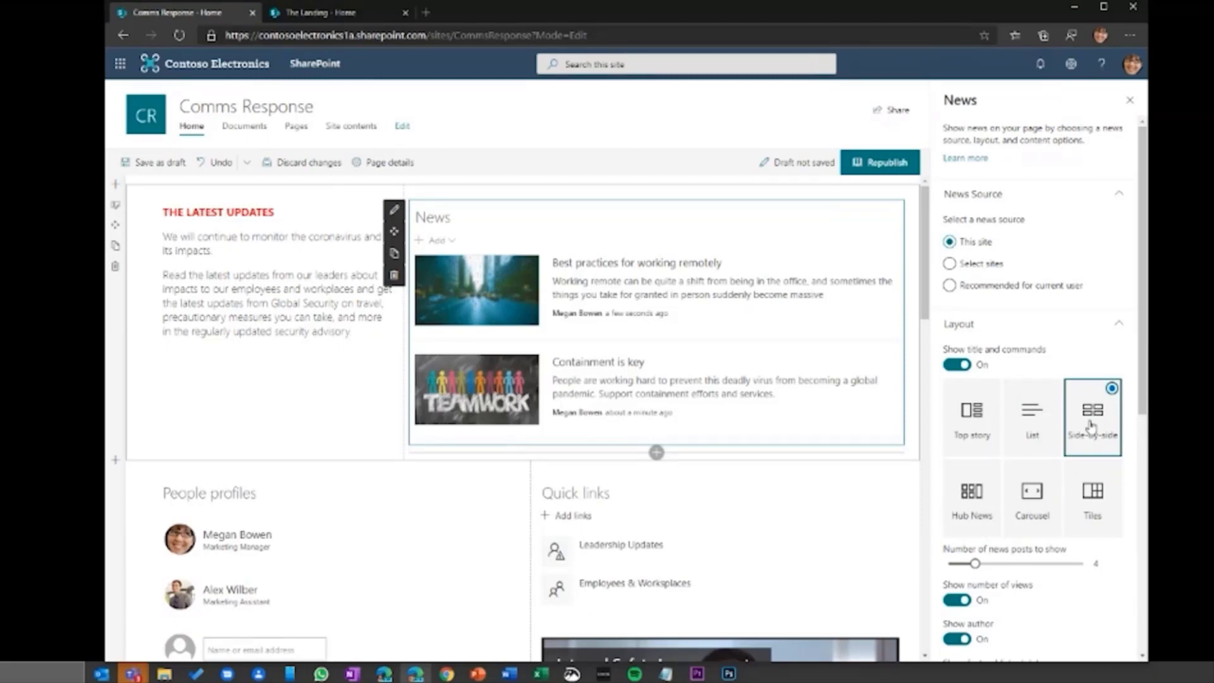
click(974, 496)
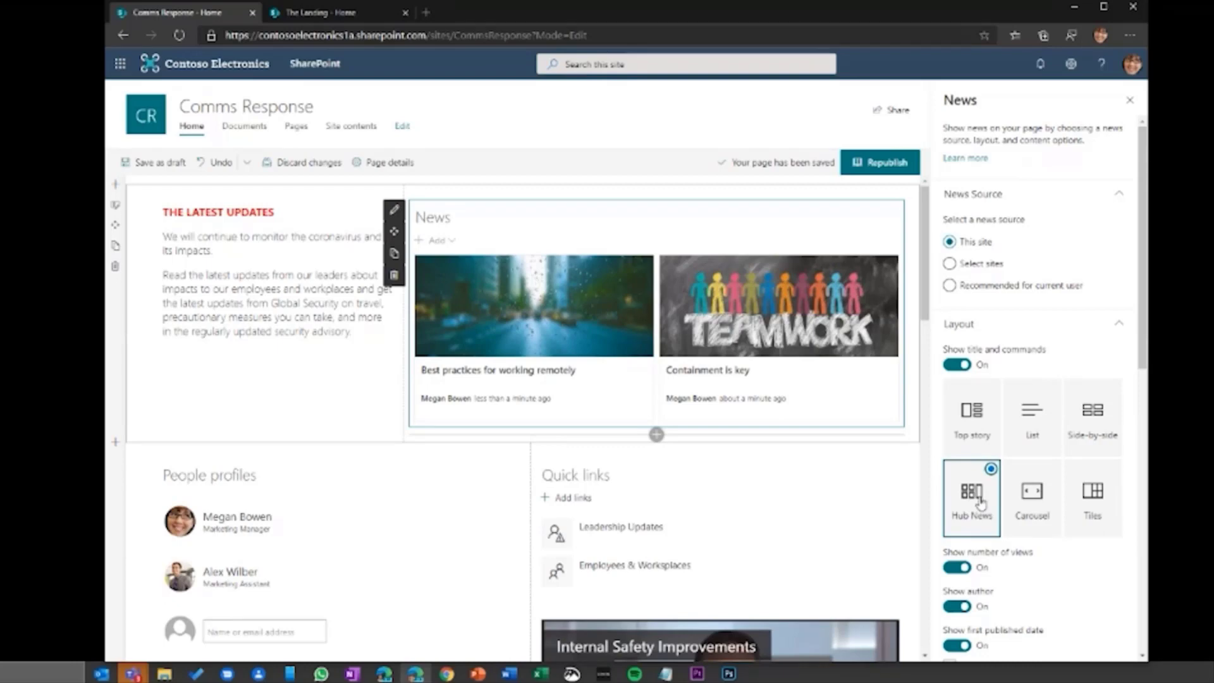
Reorder the News web part so that "Containment is key" holds the first position in the news order
scroll(986, 503, down, 10)
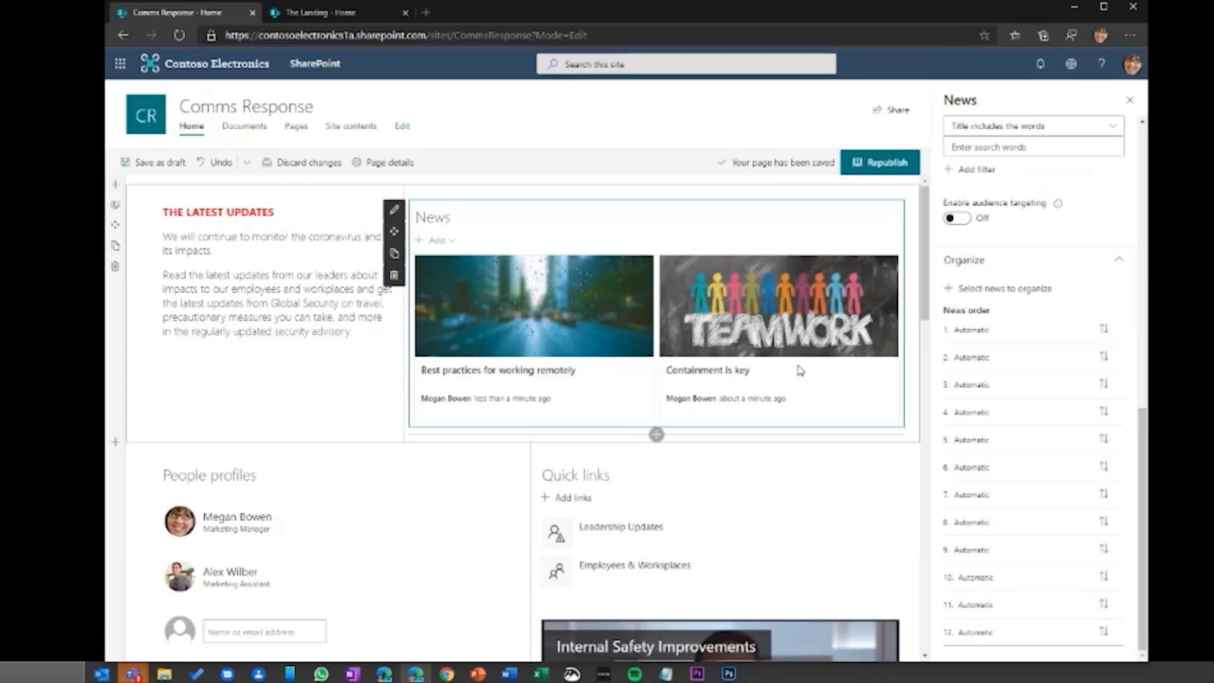
click(1027, 292)
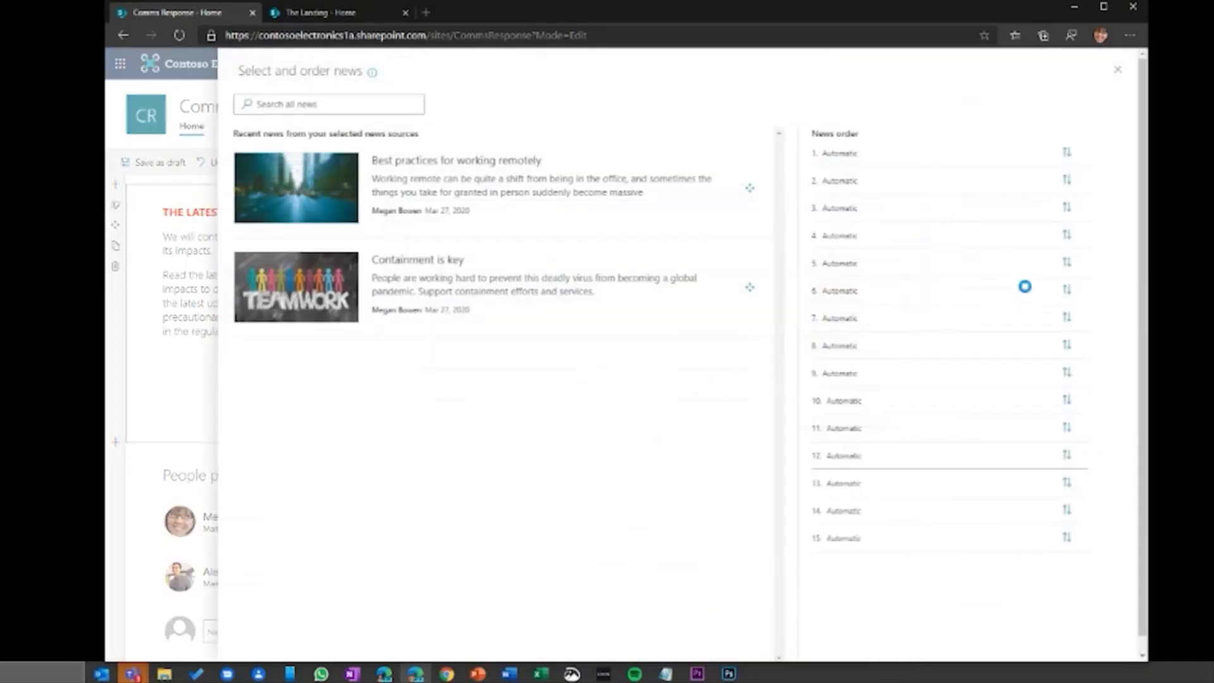
drag(398, 273, 900, 133)
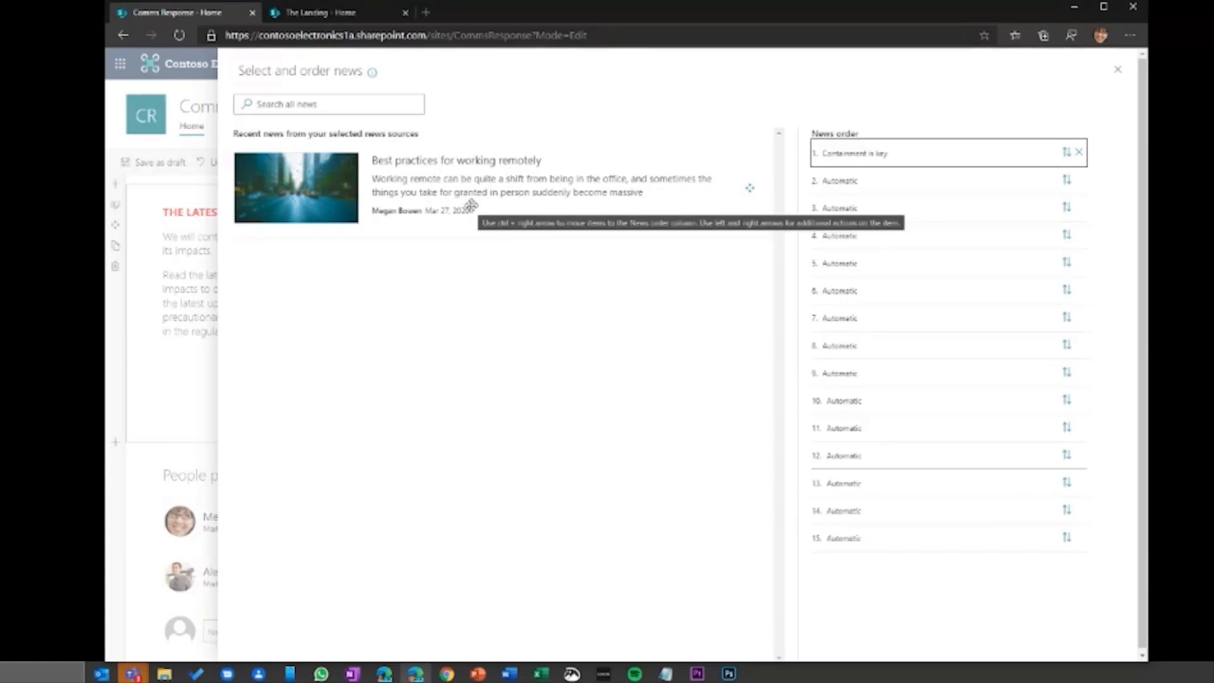
click(1115, 72)
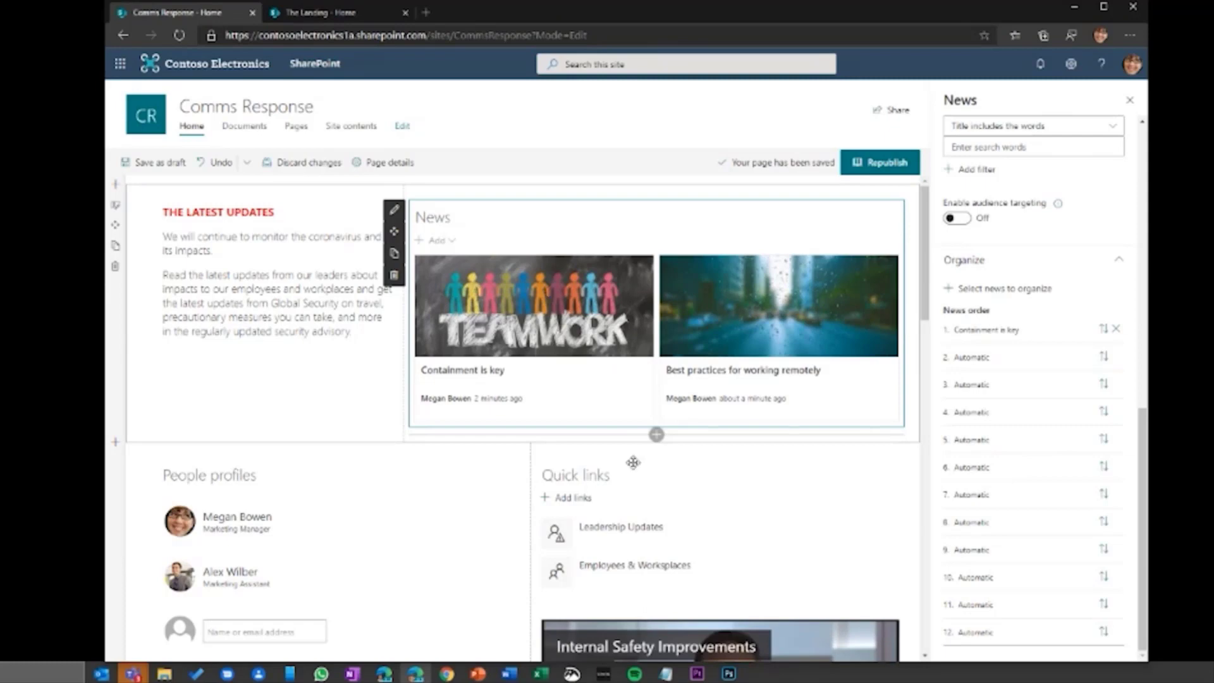
scroll(744, 384, down, 2)
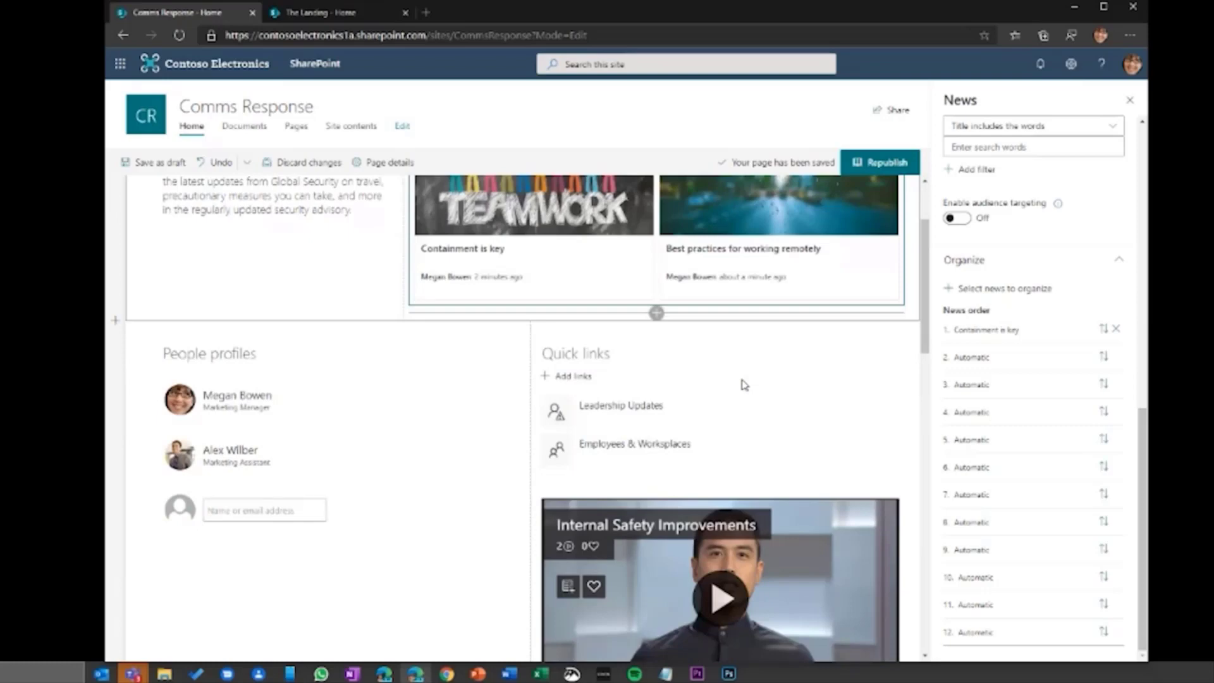
scroll(534, 289, up, 2)
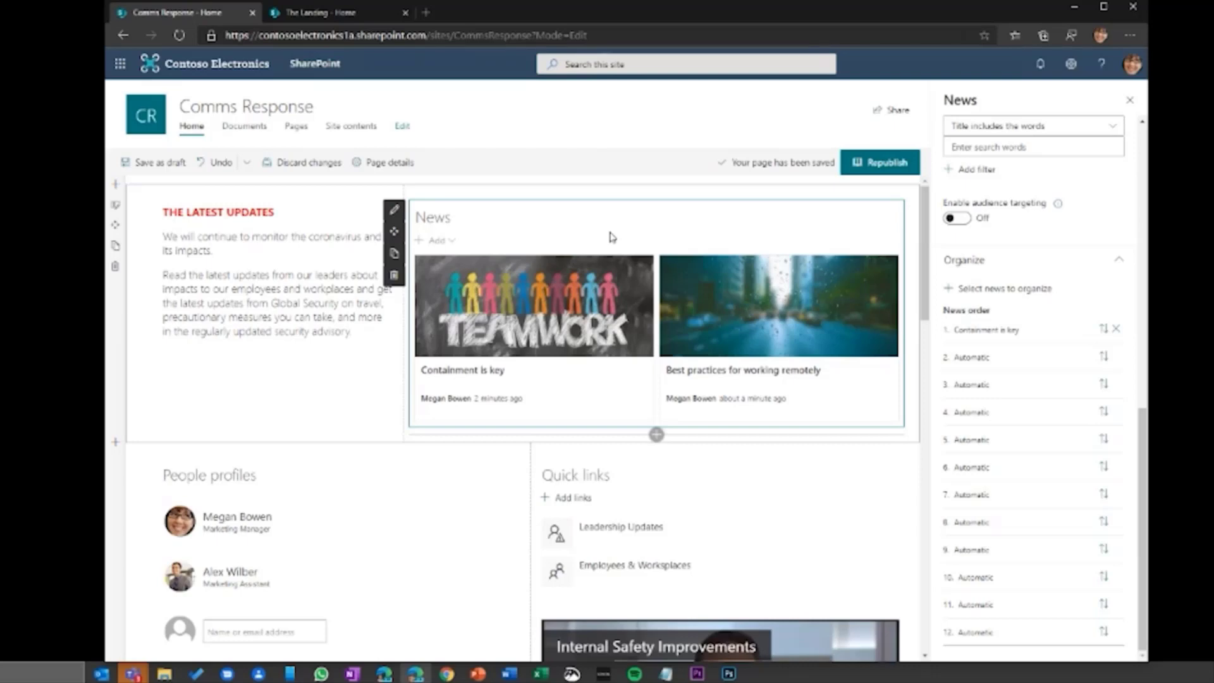
Look over the news from sites on The Landing's My SharePoint page, and return to the Comms Response page
click(318, 14)
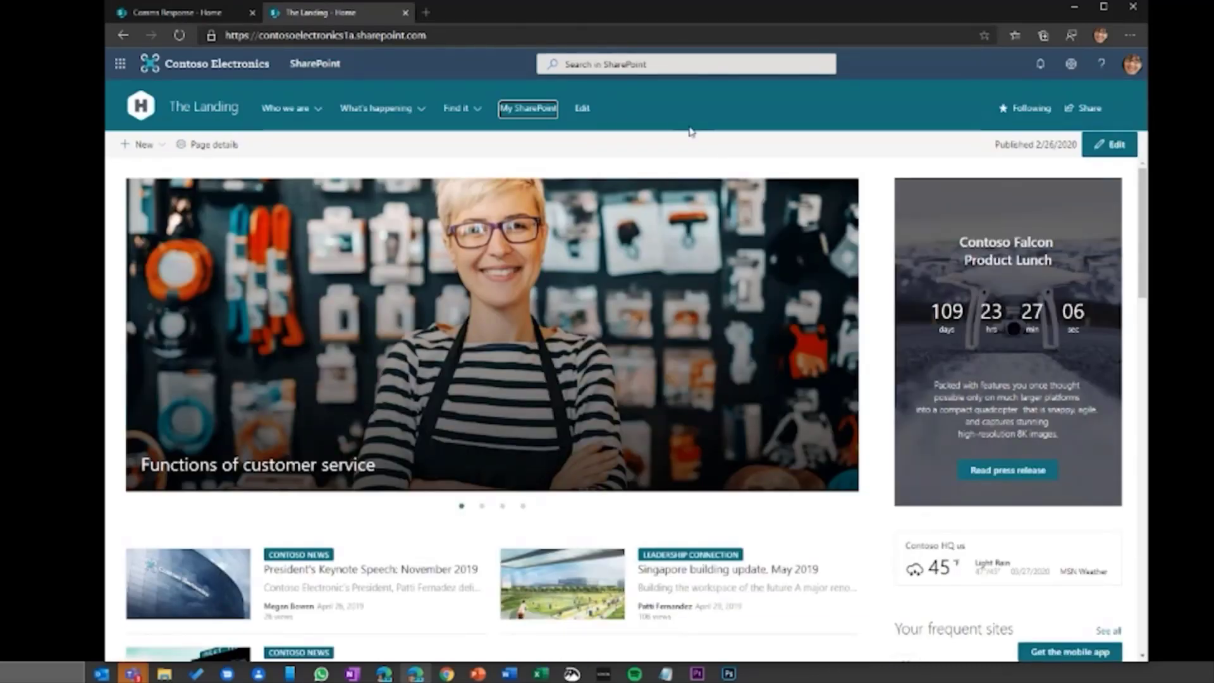
click(525, 113)
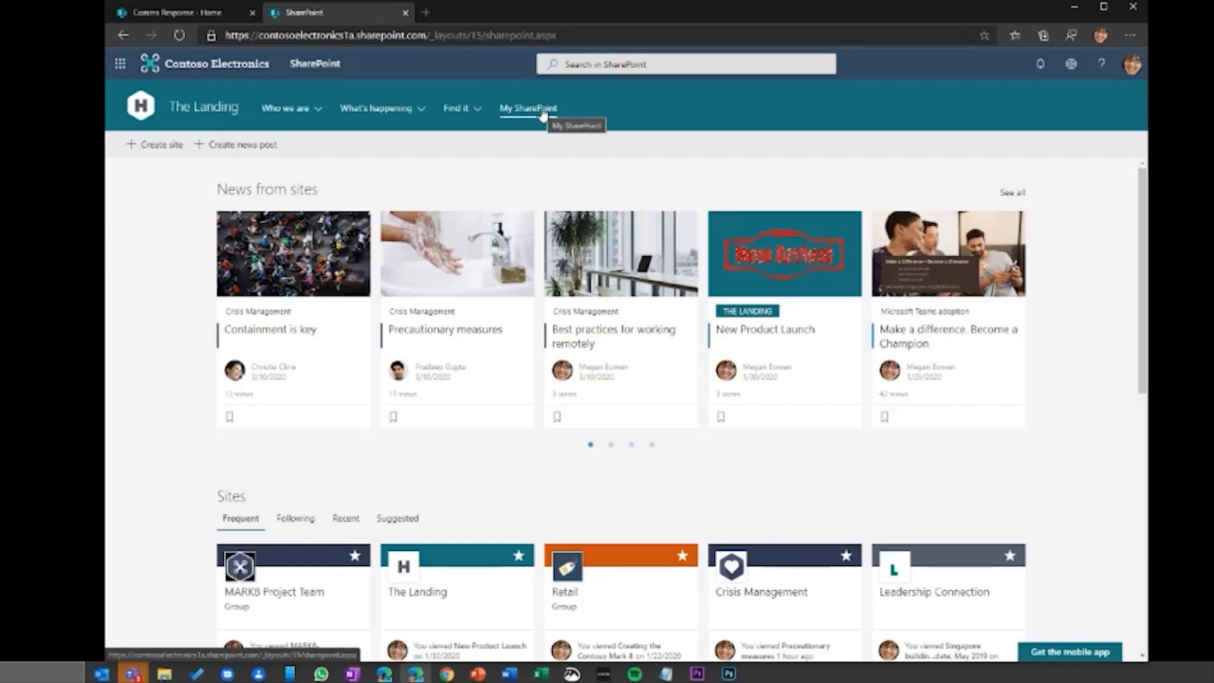
click(120, 64)
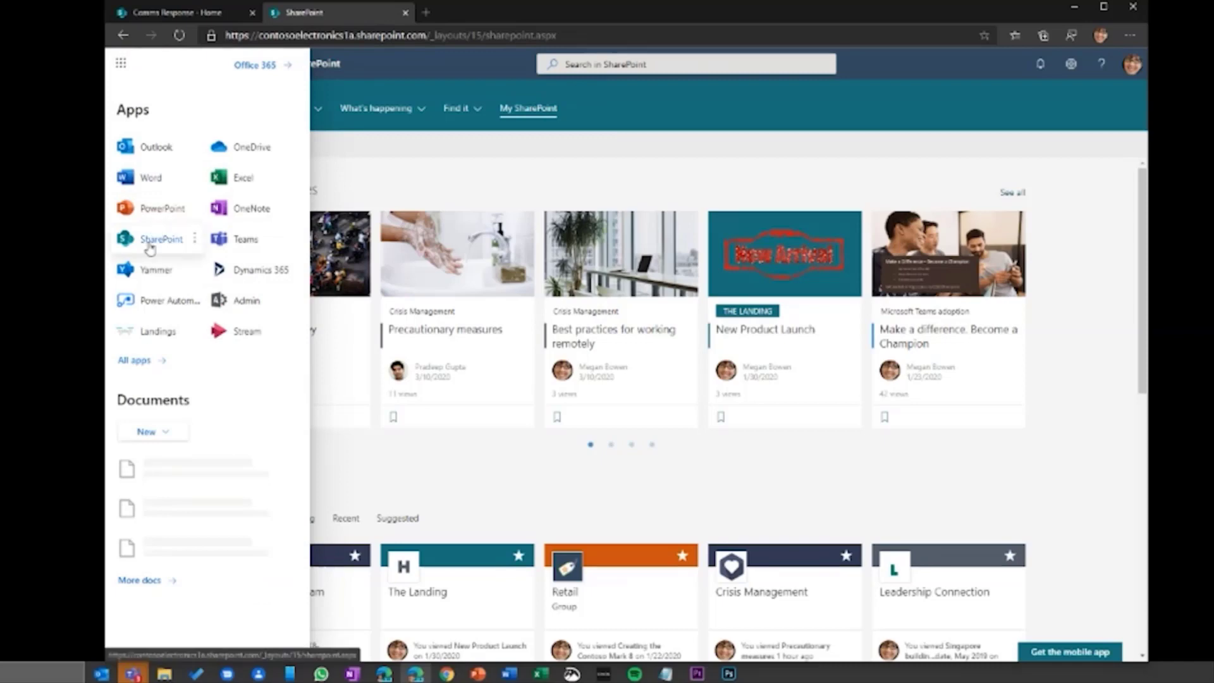
click(679, 158)
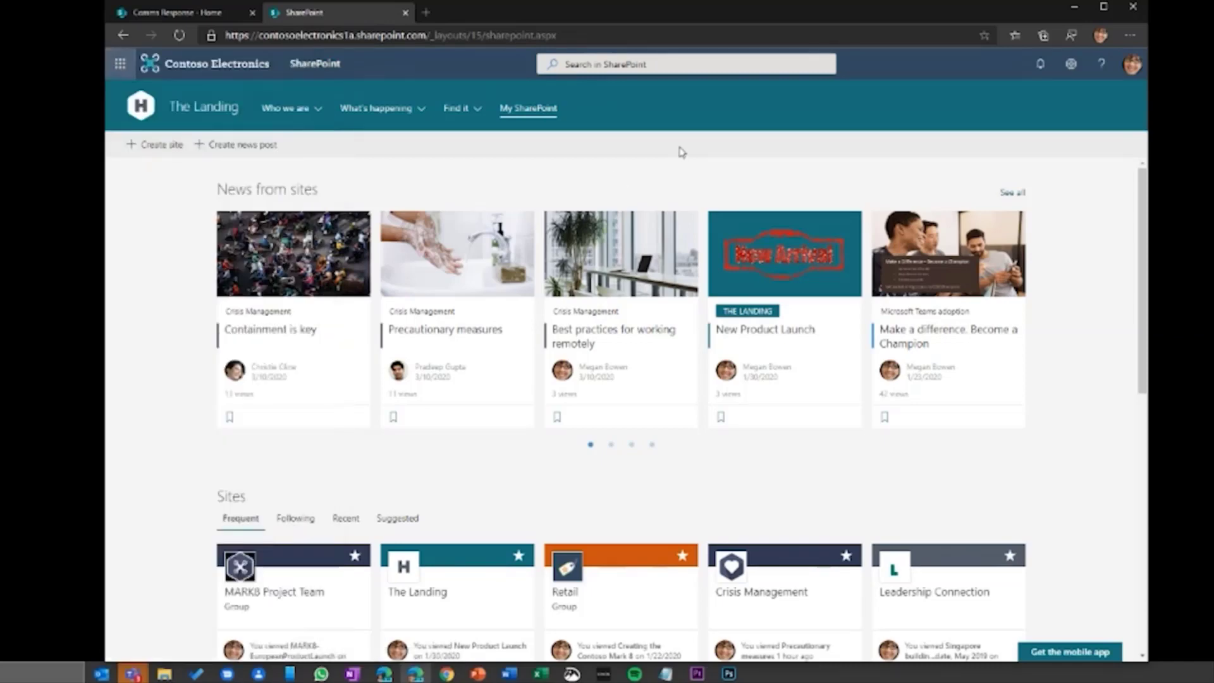
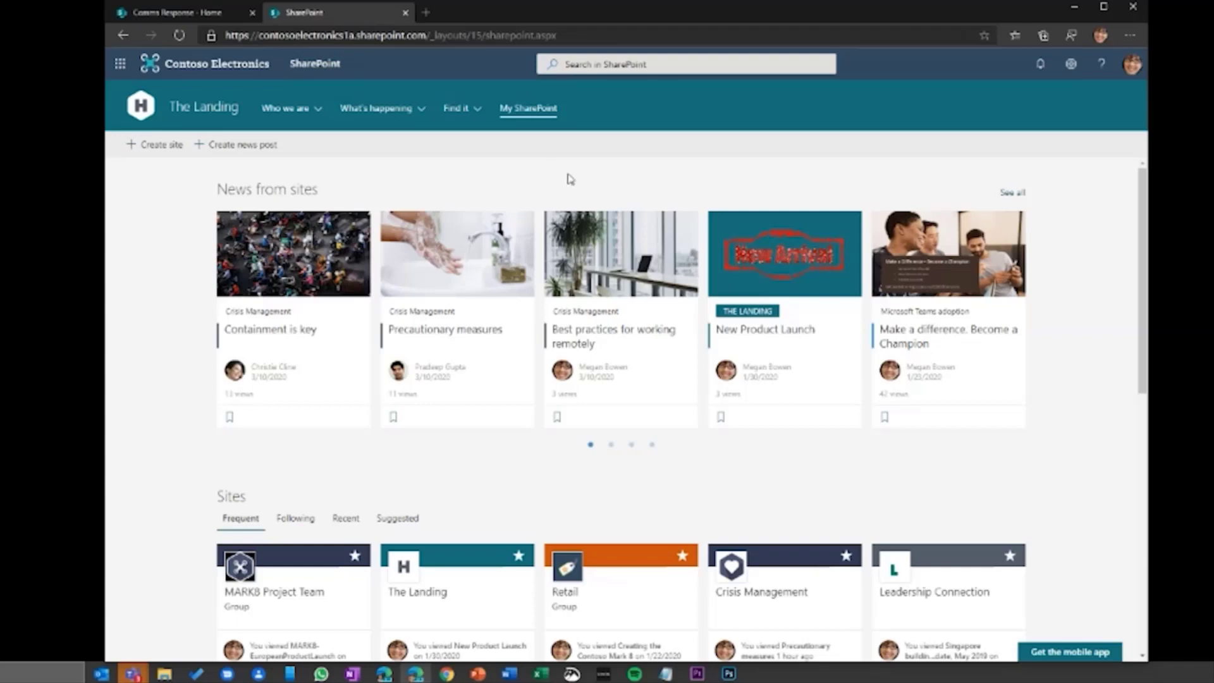
click(203, 13)
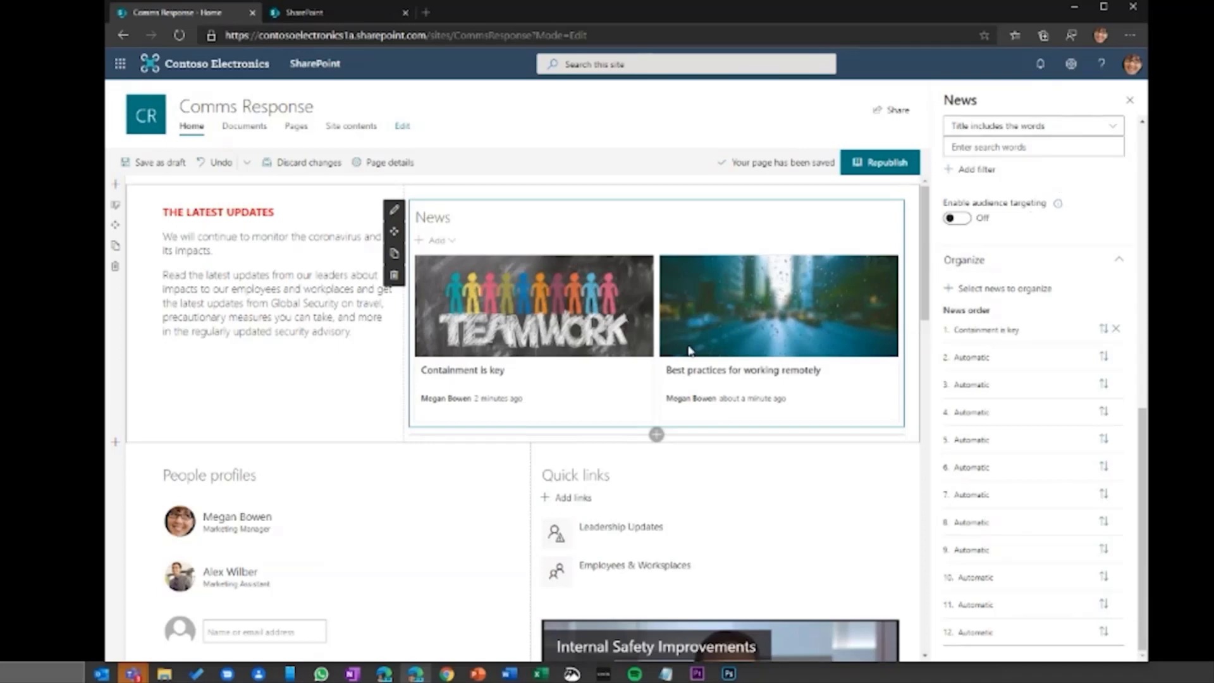
Switch the People profiles web part to the Descriptive layout and retitle it "Main response team"
scroll(691, 349, down, 3)
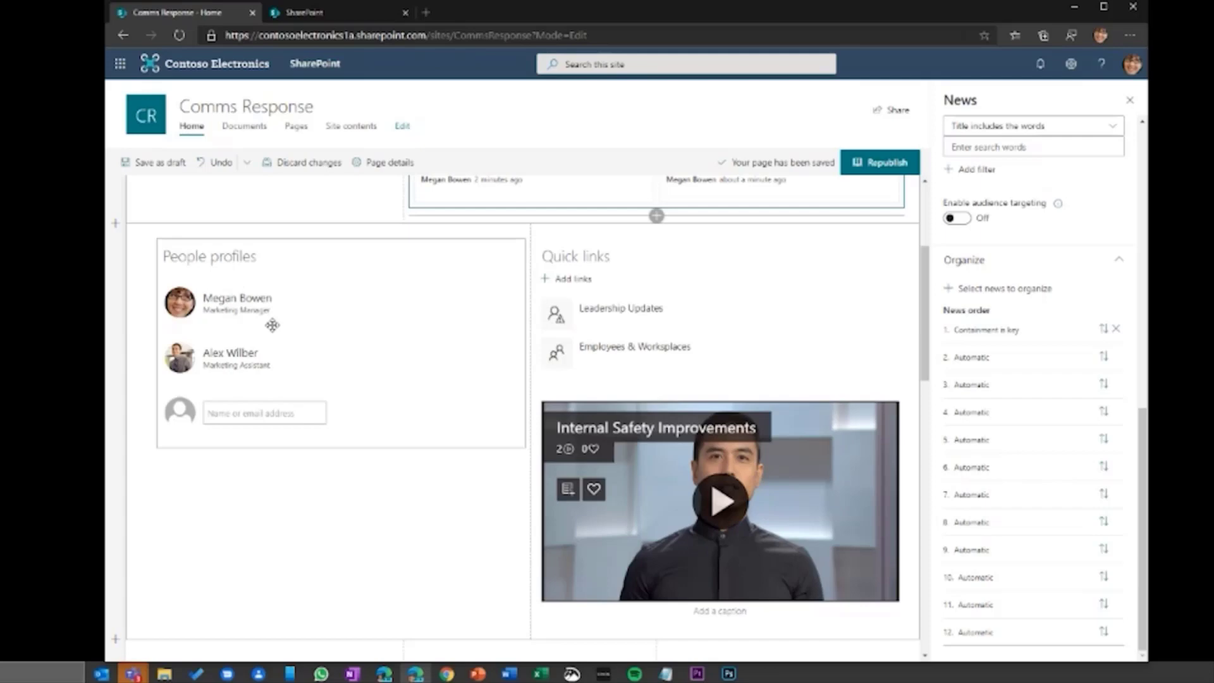
click(139, 253)
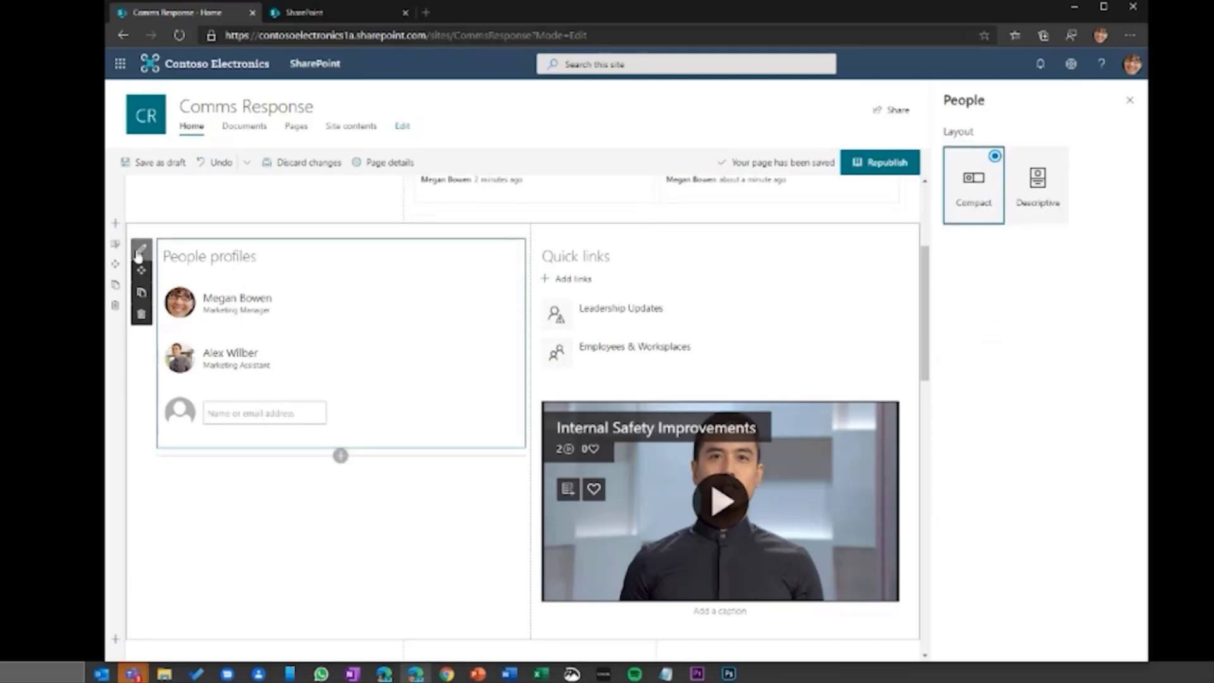
click(139, 253)
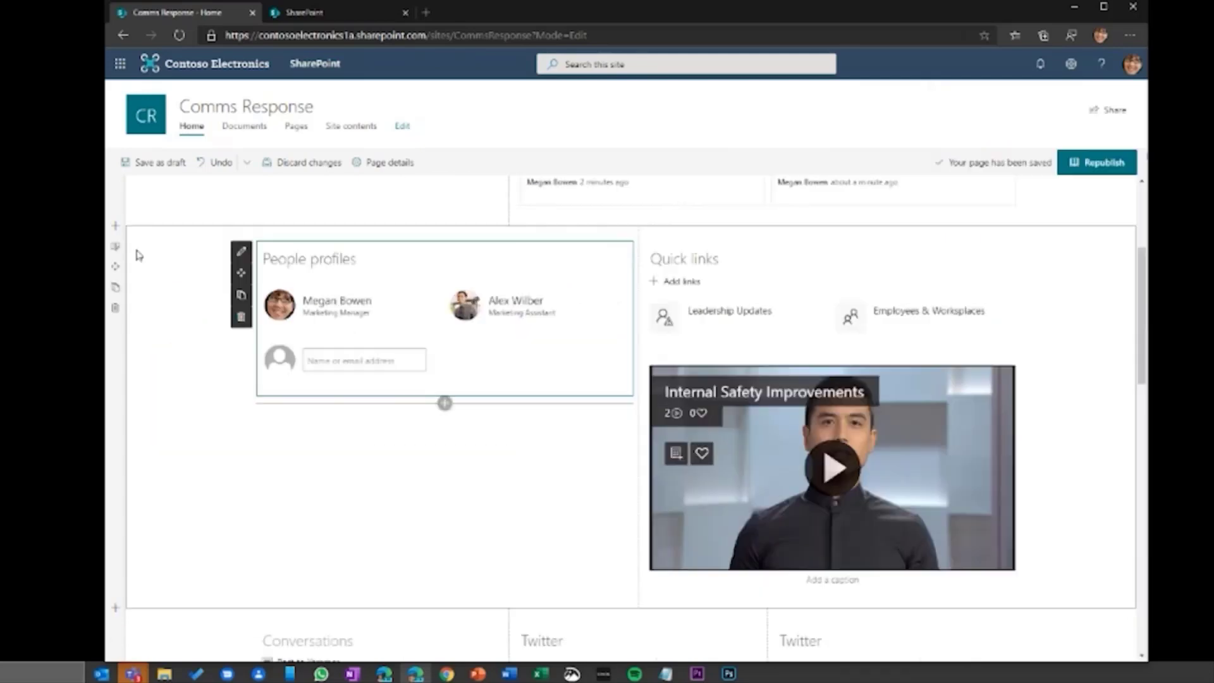
click(241, 253)
click(1040, 184)
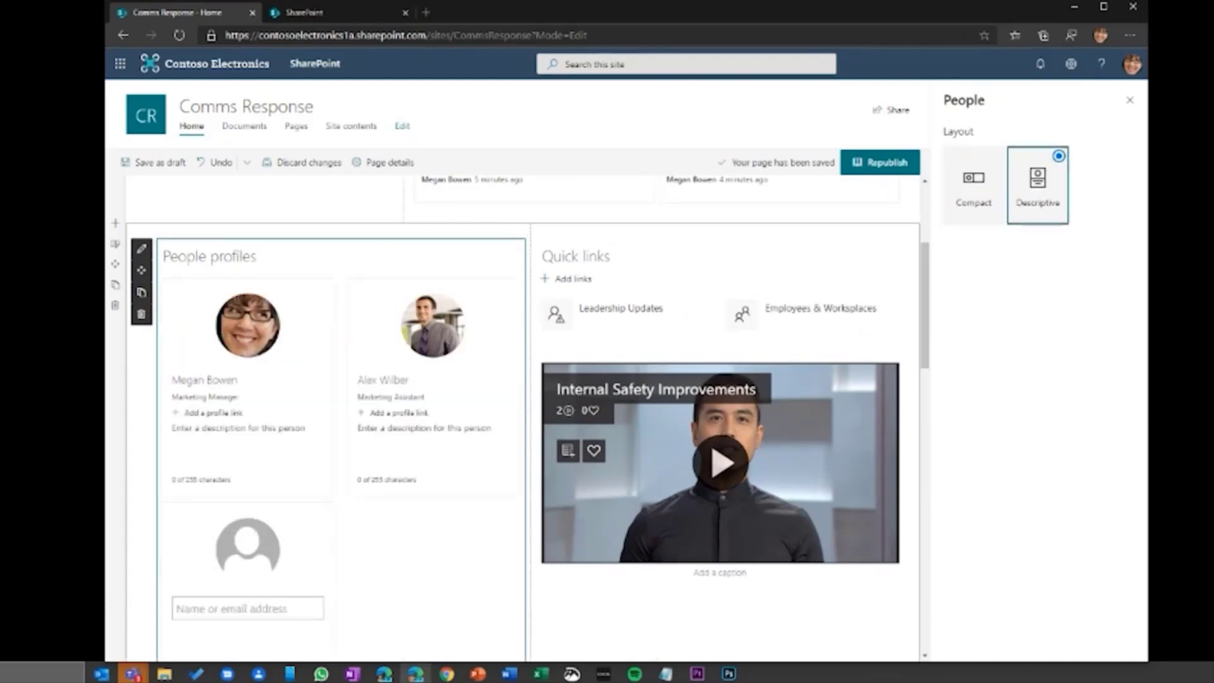
click(163, 256)
text(Main)
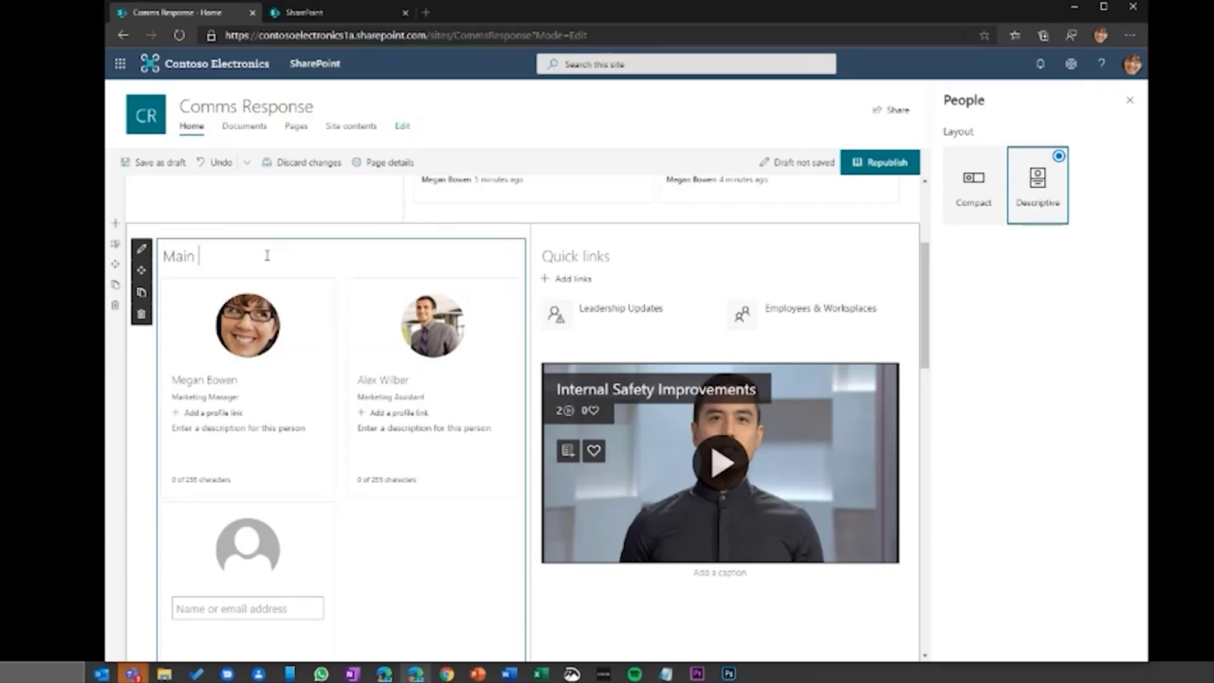
text( response team)
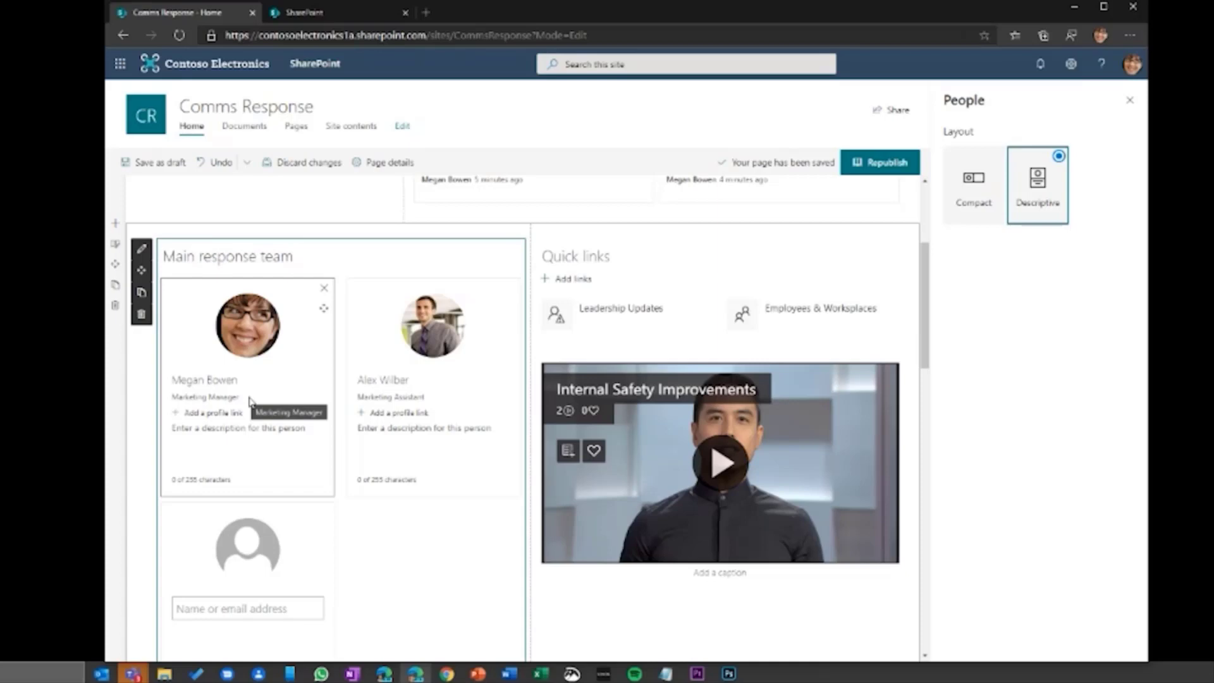
click(230, 428)
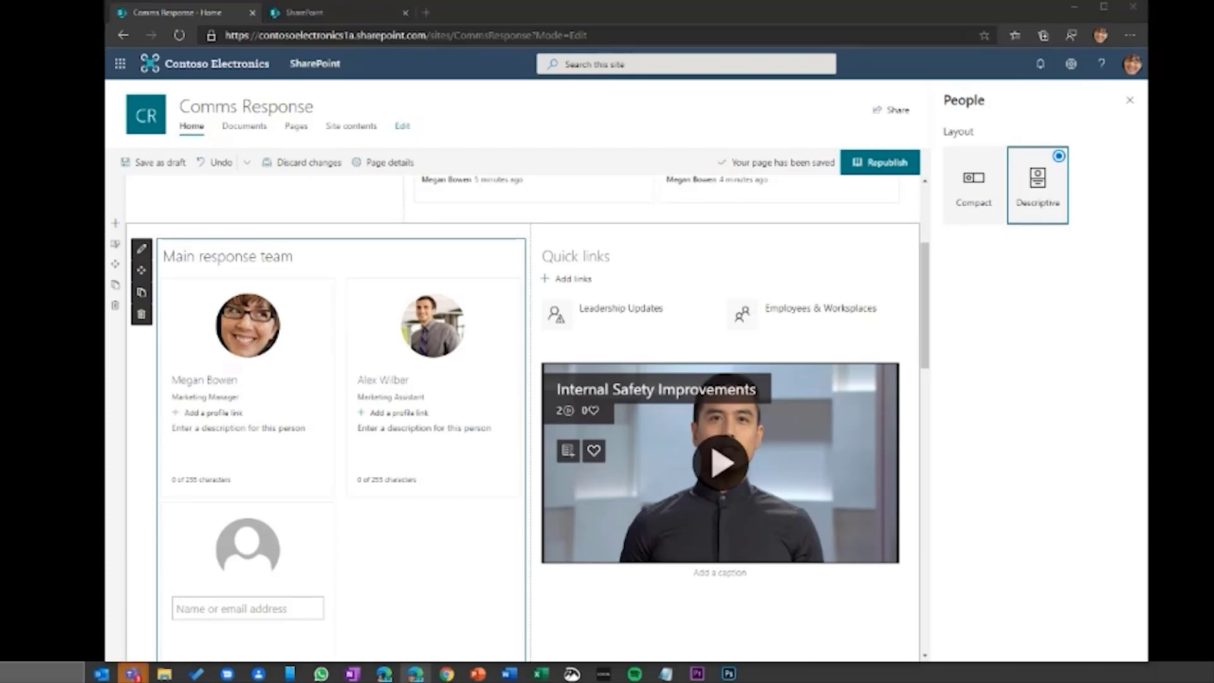
click(220, 428)
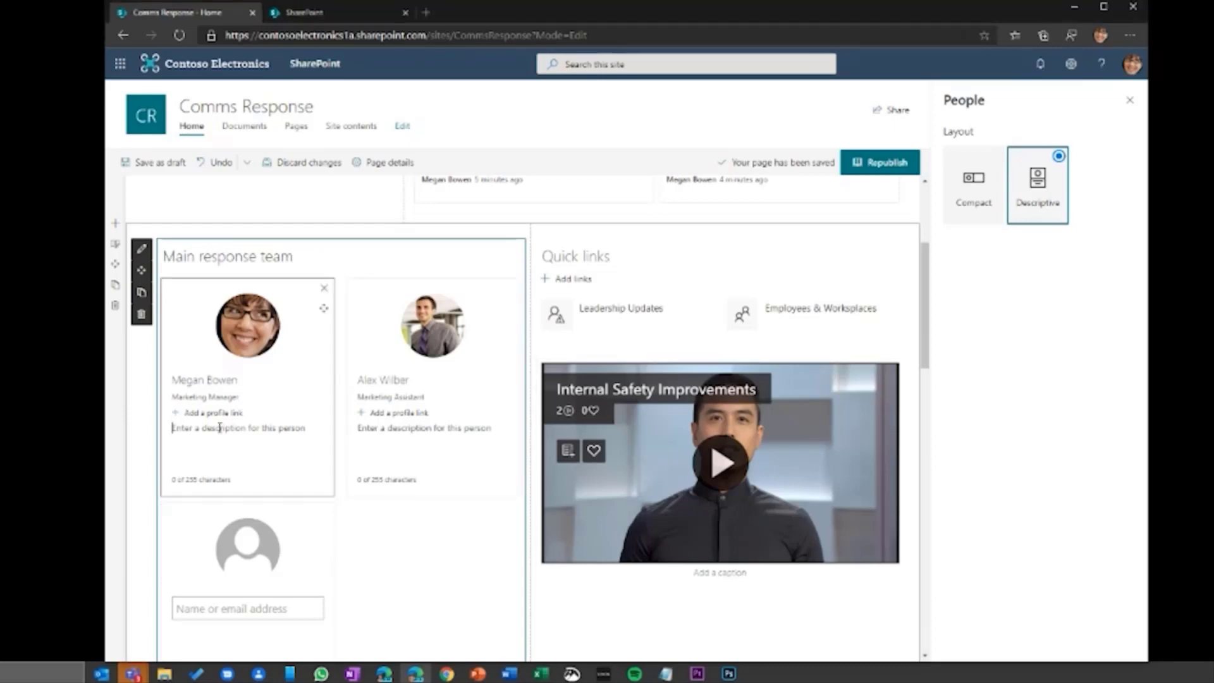
text(ontact us to get the latest on precautionary measures and more.)
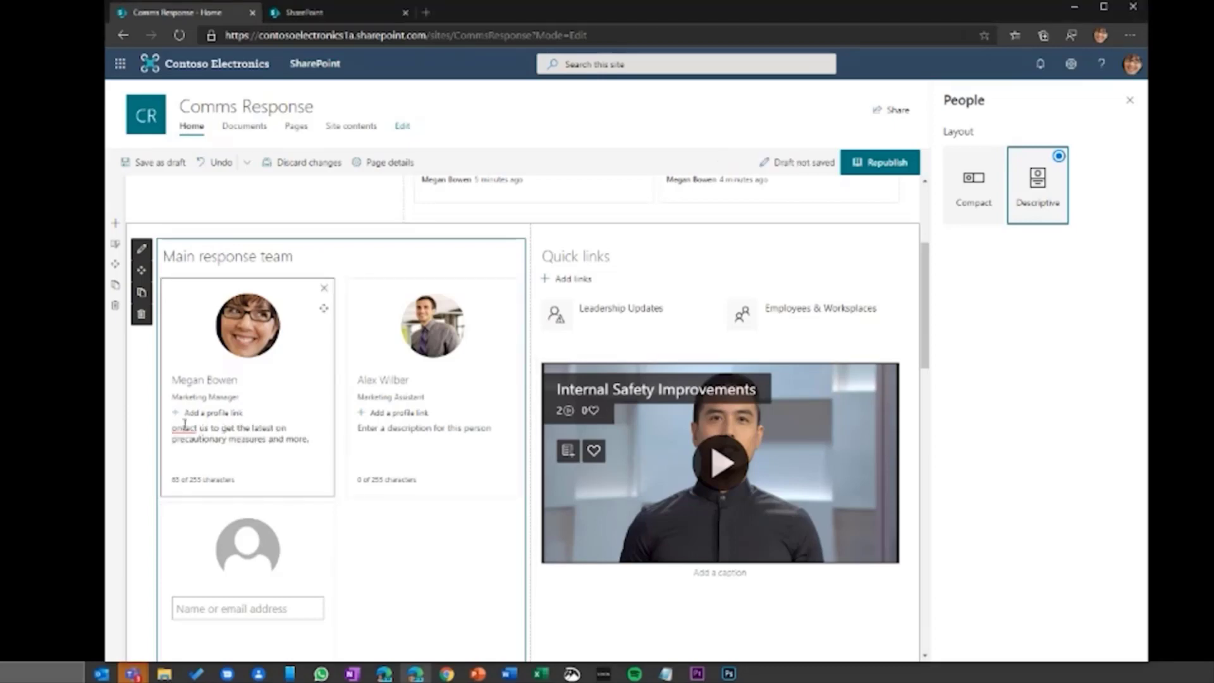
text(C)
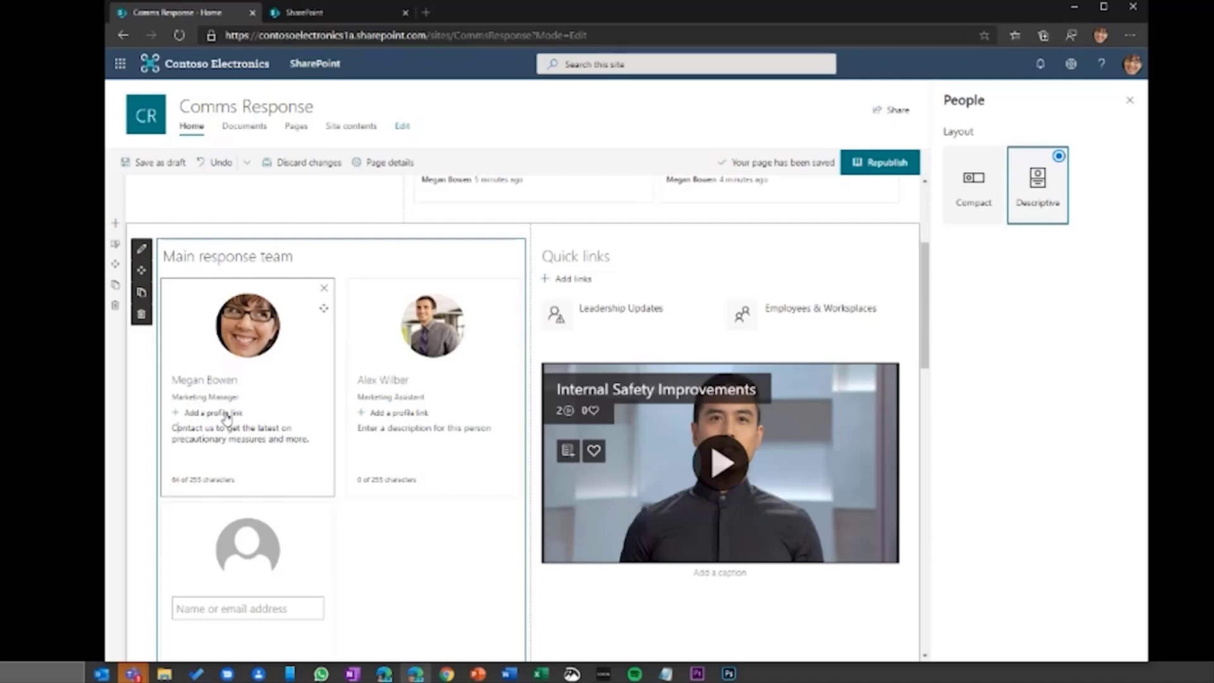
click(215, 413)
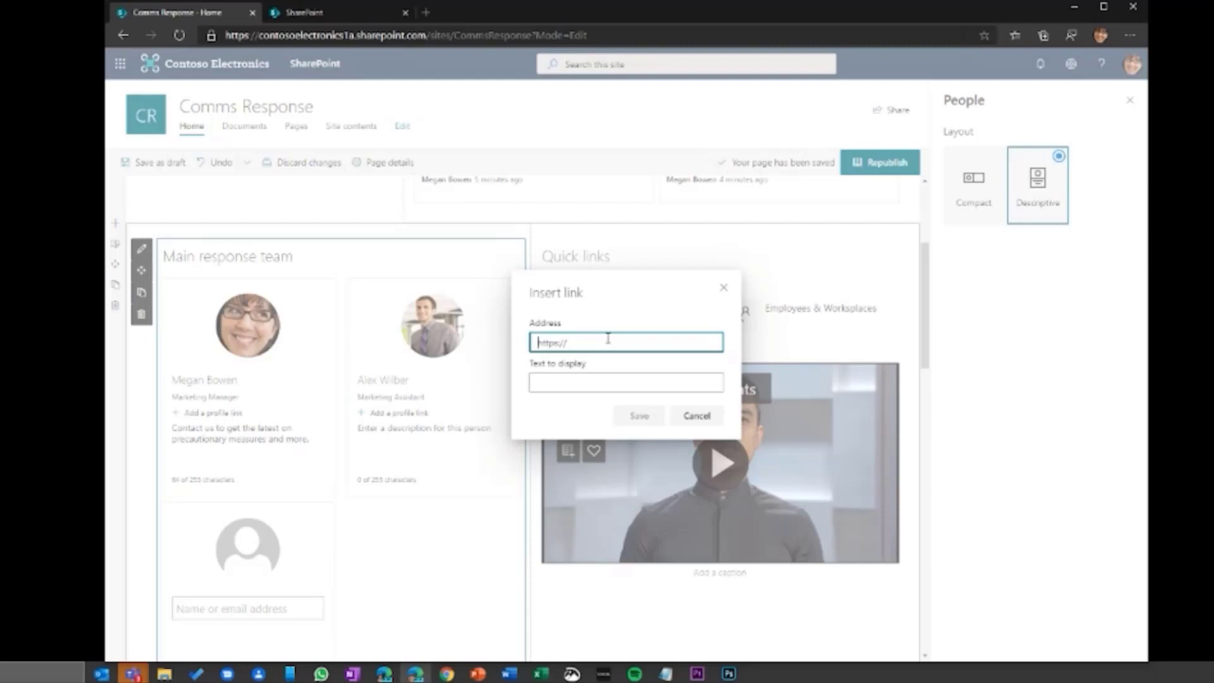
click(722, 287)
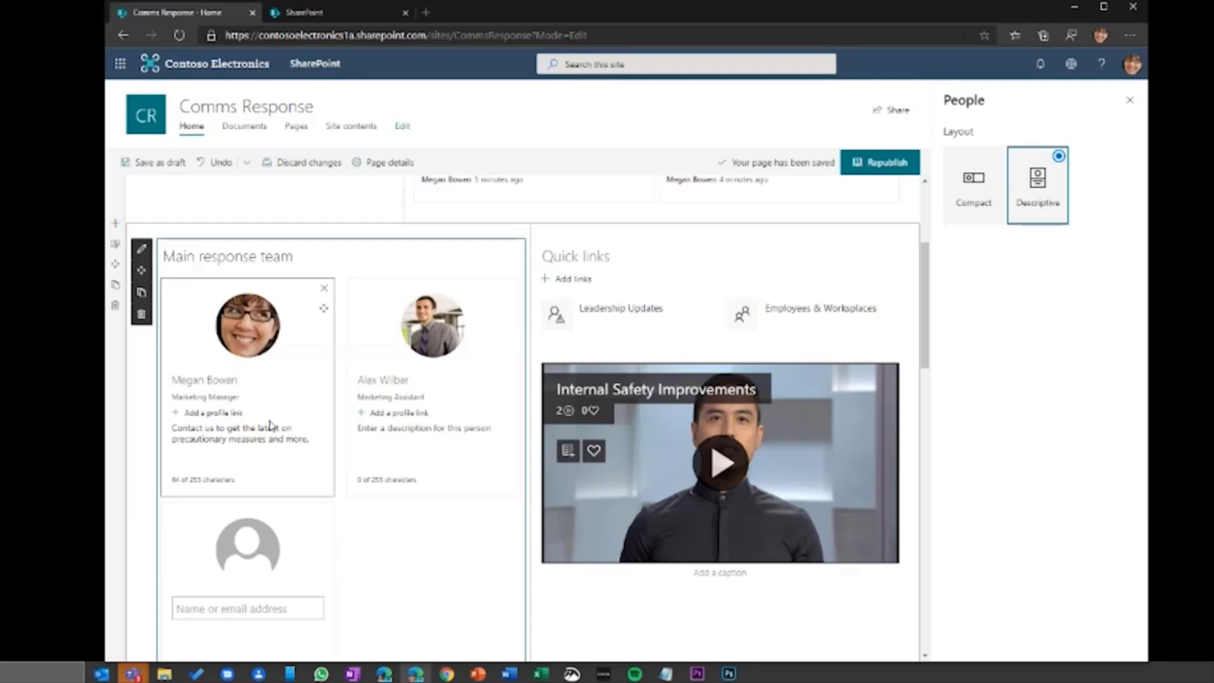
click(226, 426)
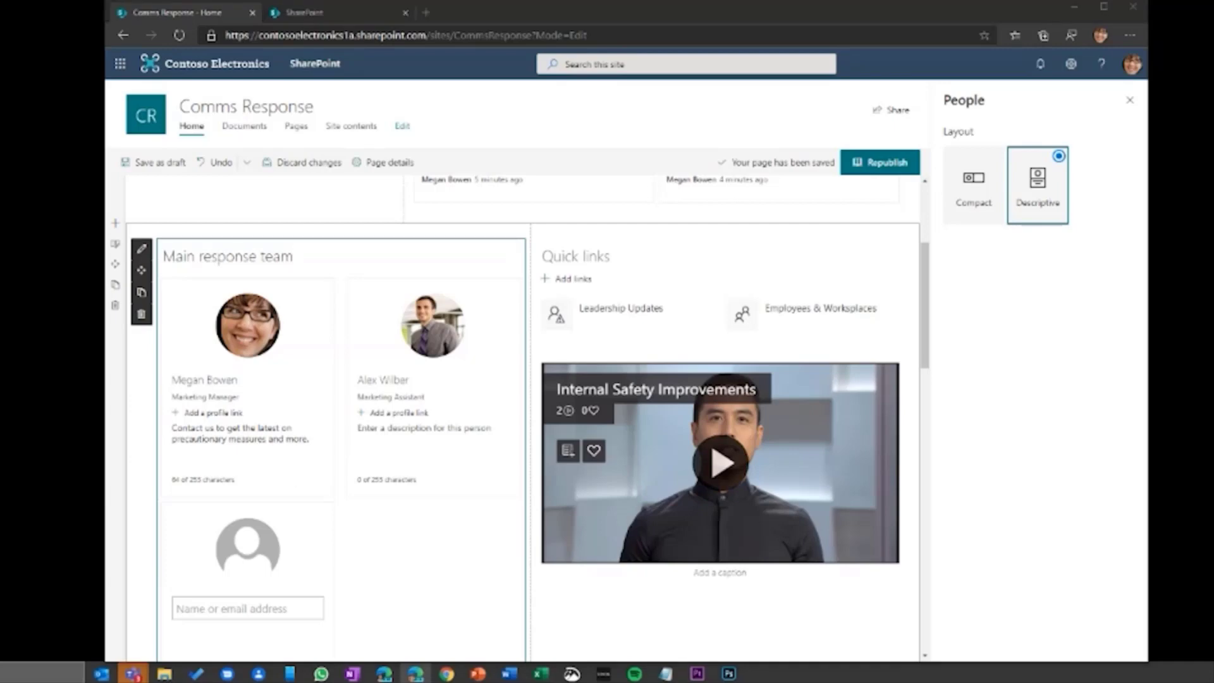
click(450, 433)
text(Have a question? We're here to help.)
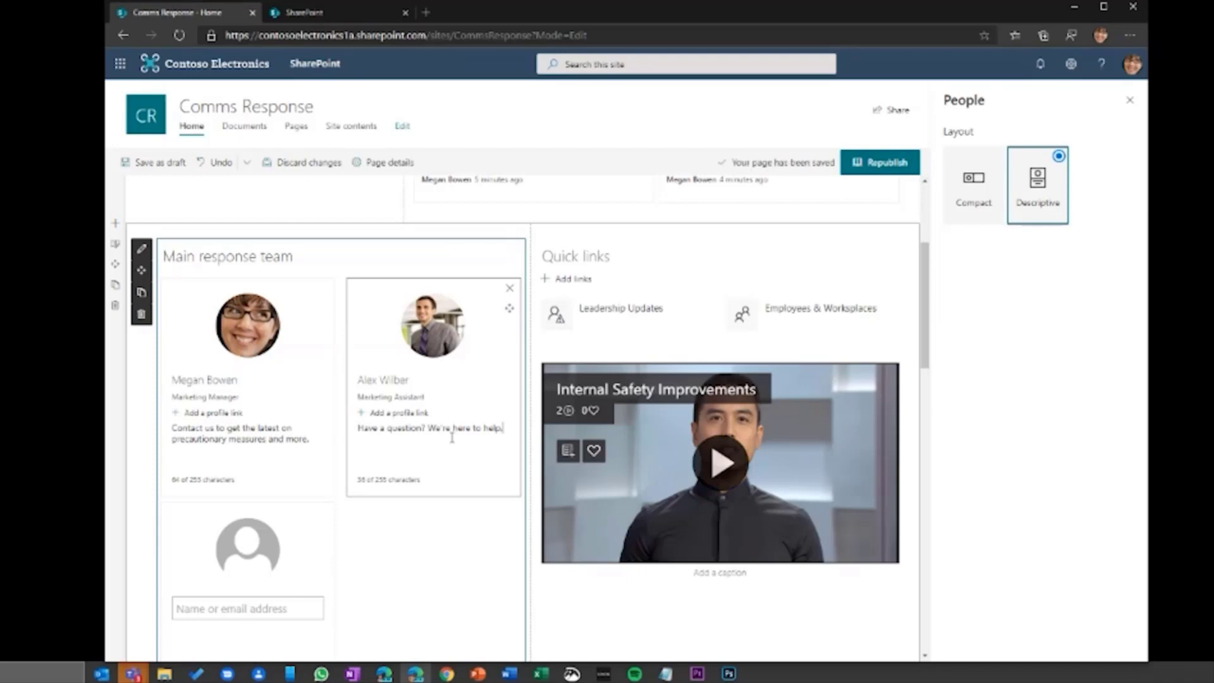
click(1130, 100)
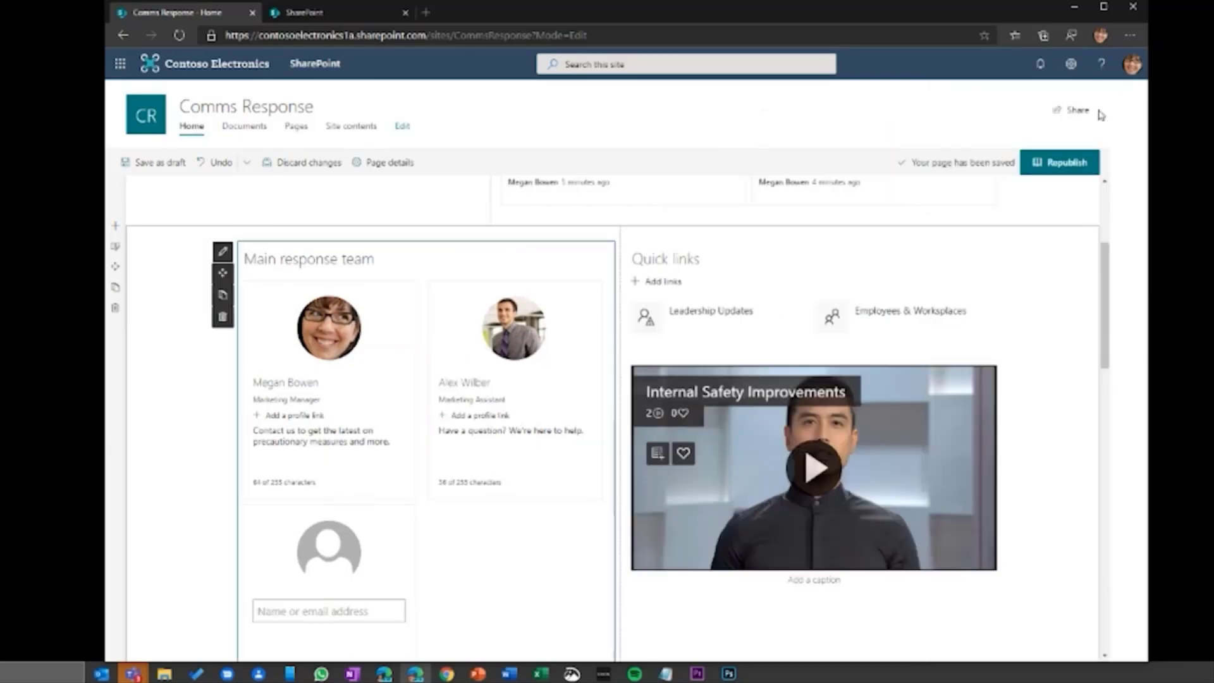
click(1059, 162)
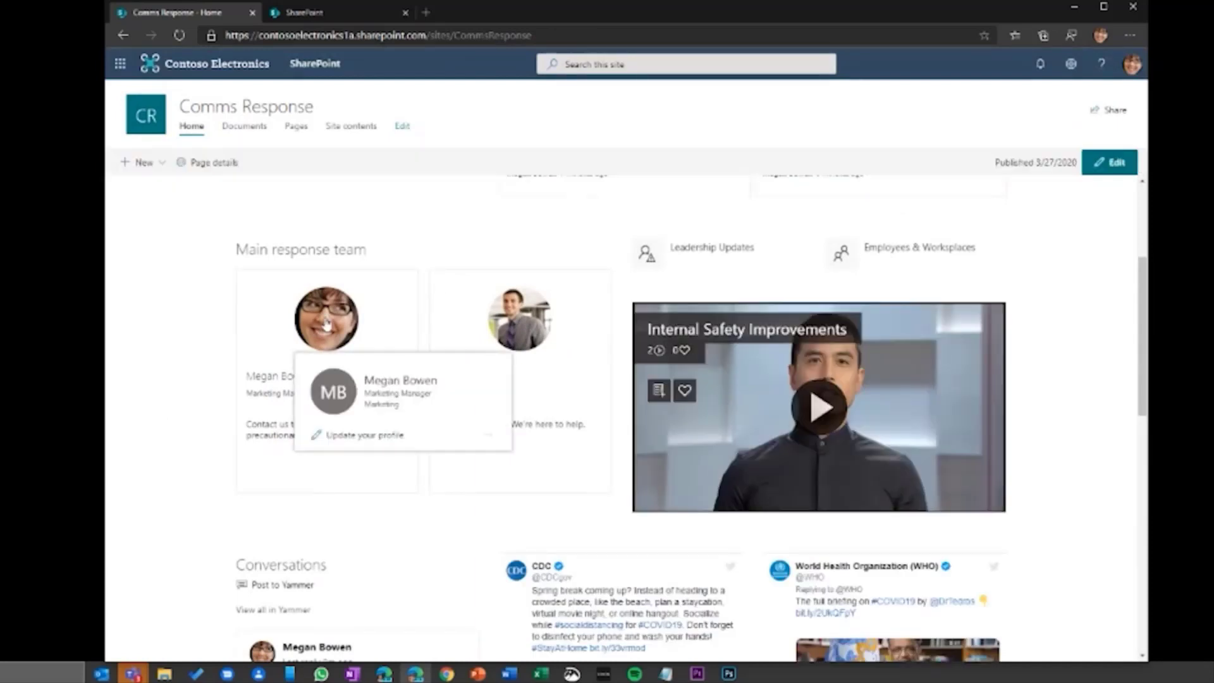
View the Marketing Manager's contact card, and try the Internal Safety Improvements video's playback, captions and settings controls
click(326, 323)
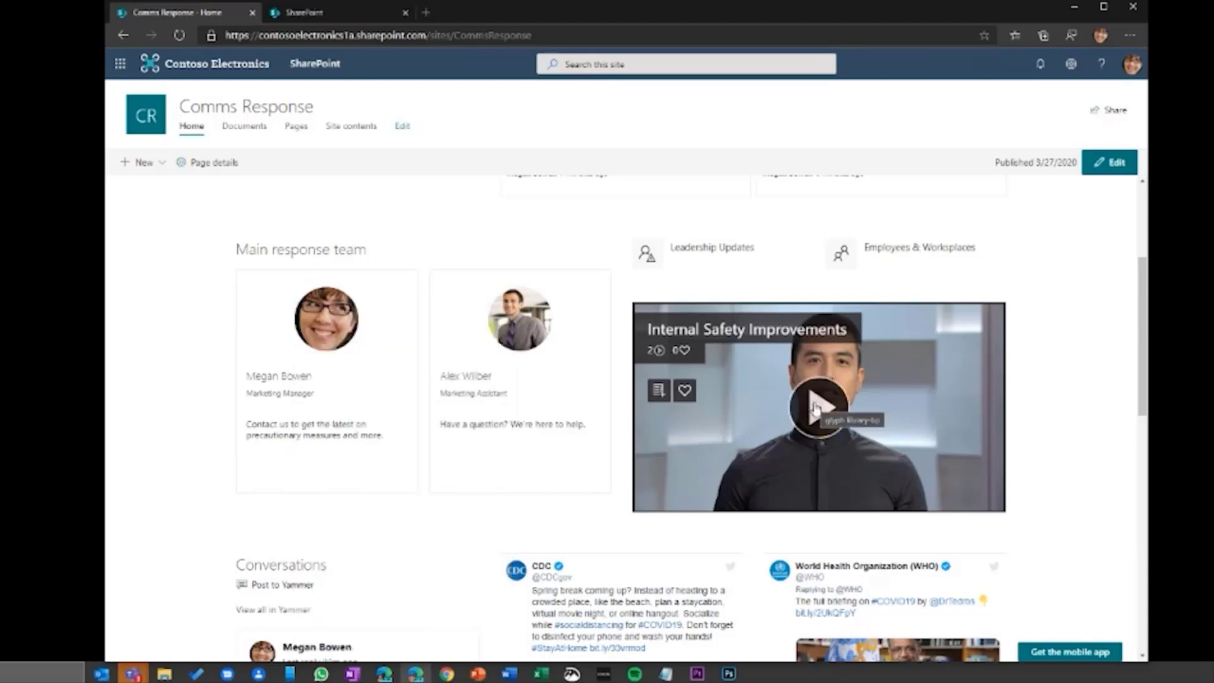
scroll(815, 407, down, 1)
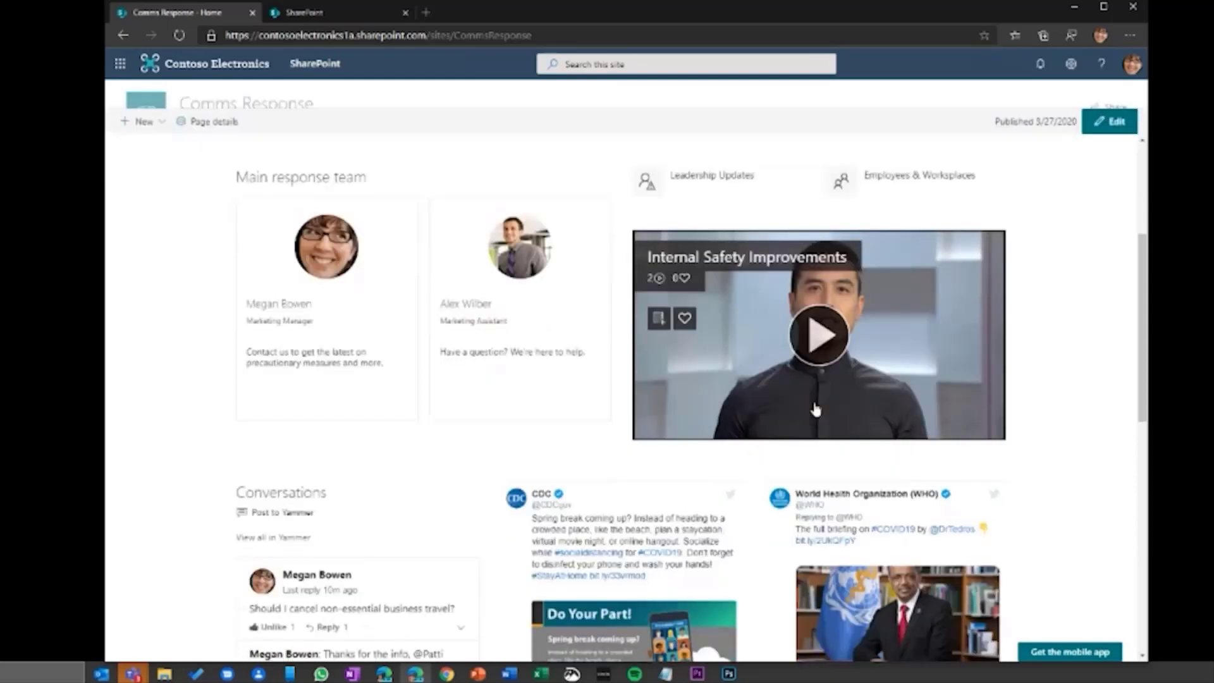
click(821, 335)
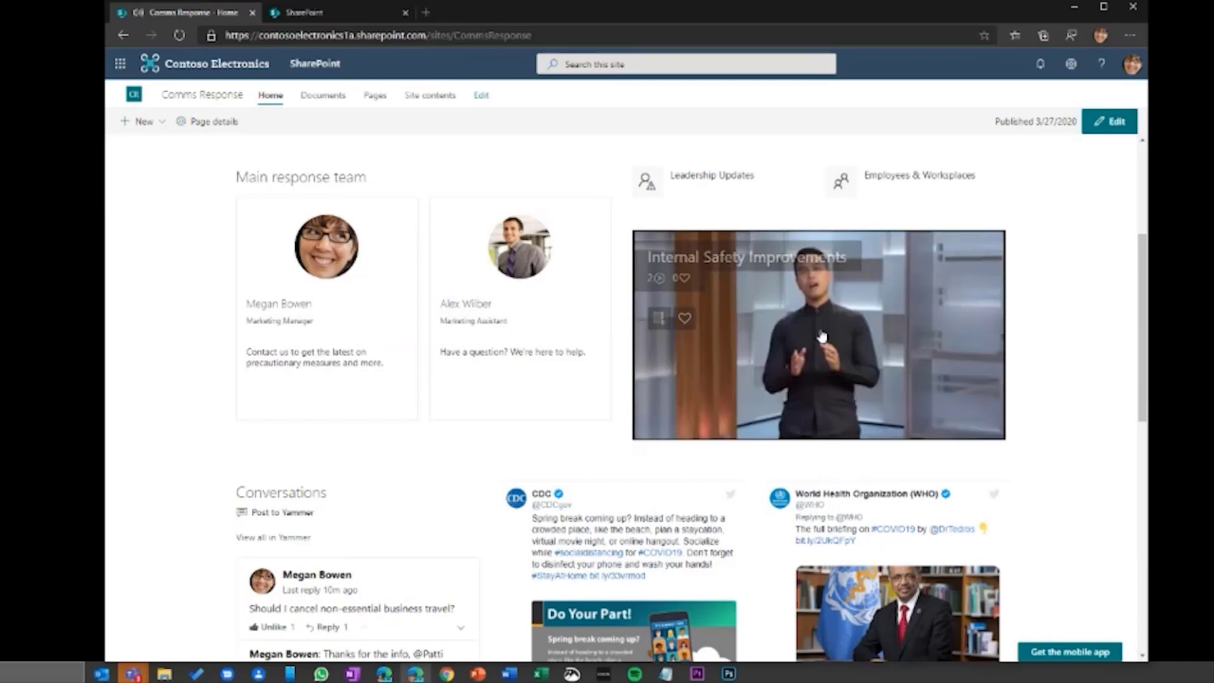
click(649, 425)
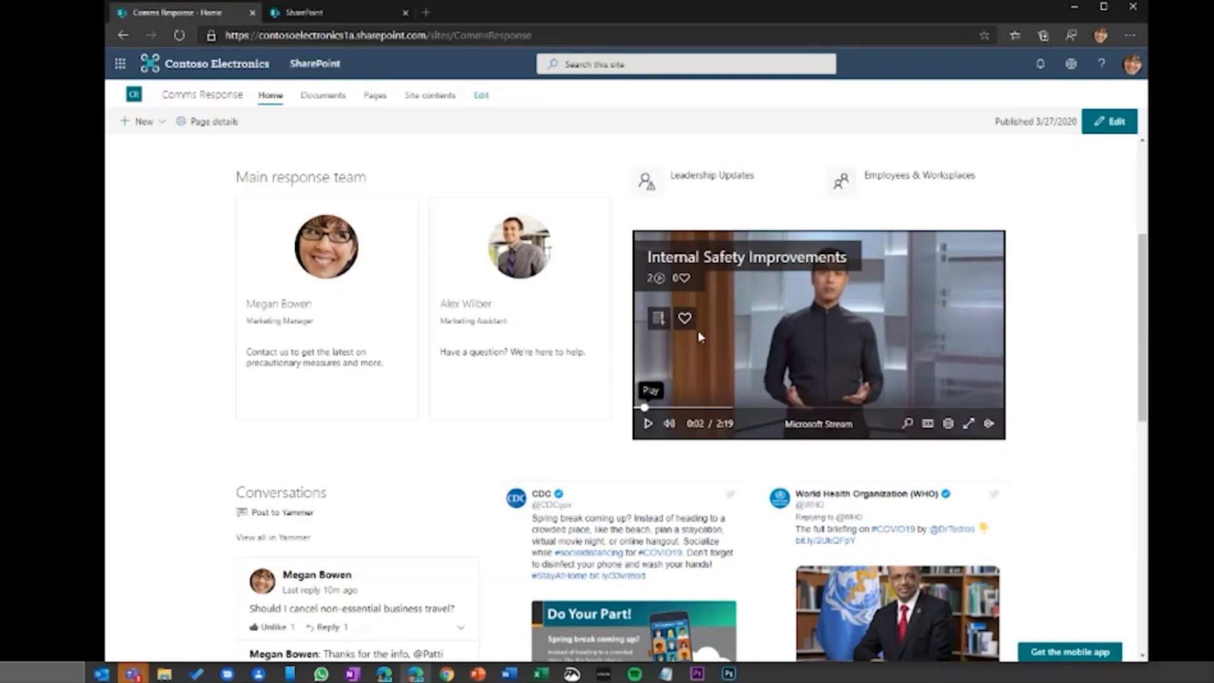
click(928, 424)
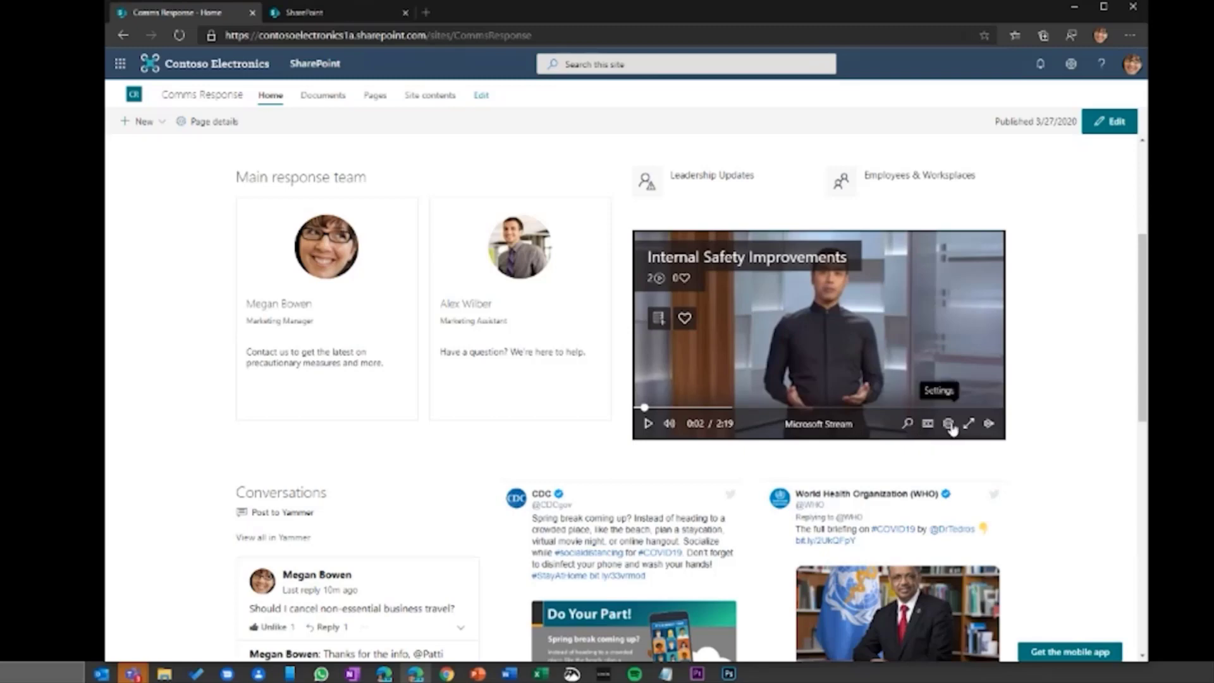
click(947, 424)
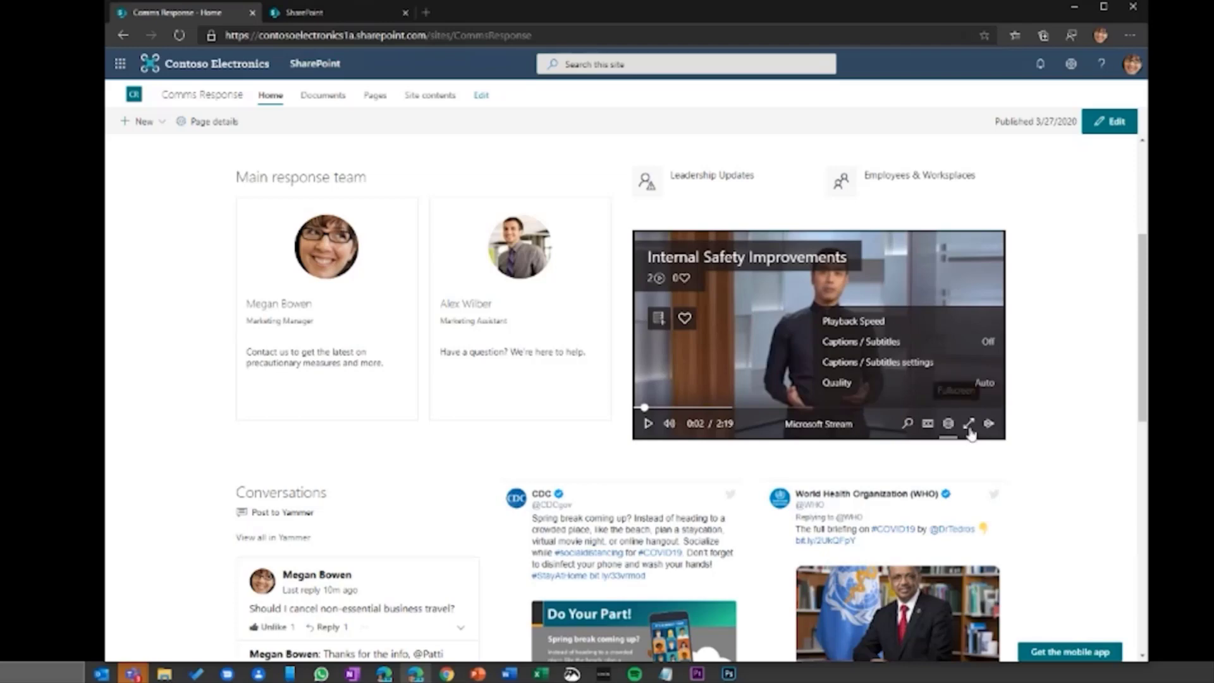
Search the video's transcript for "safety", play from the match at 01:45 and pause it
click(908, 424)
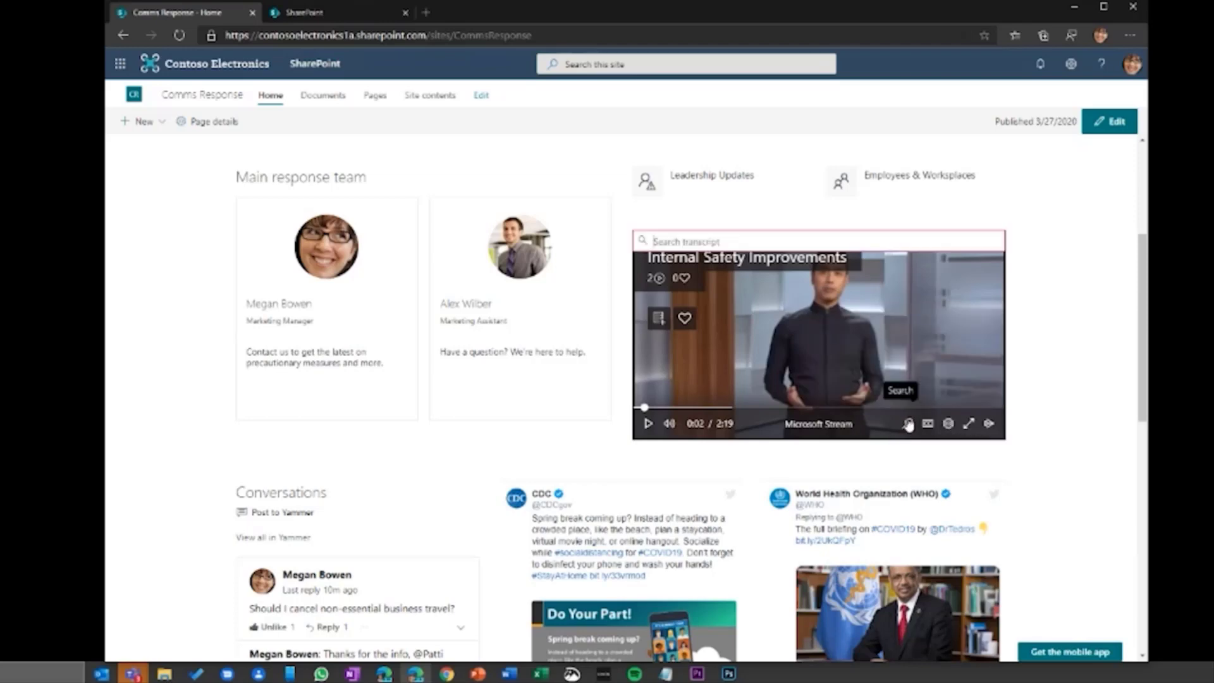
text(sa)
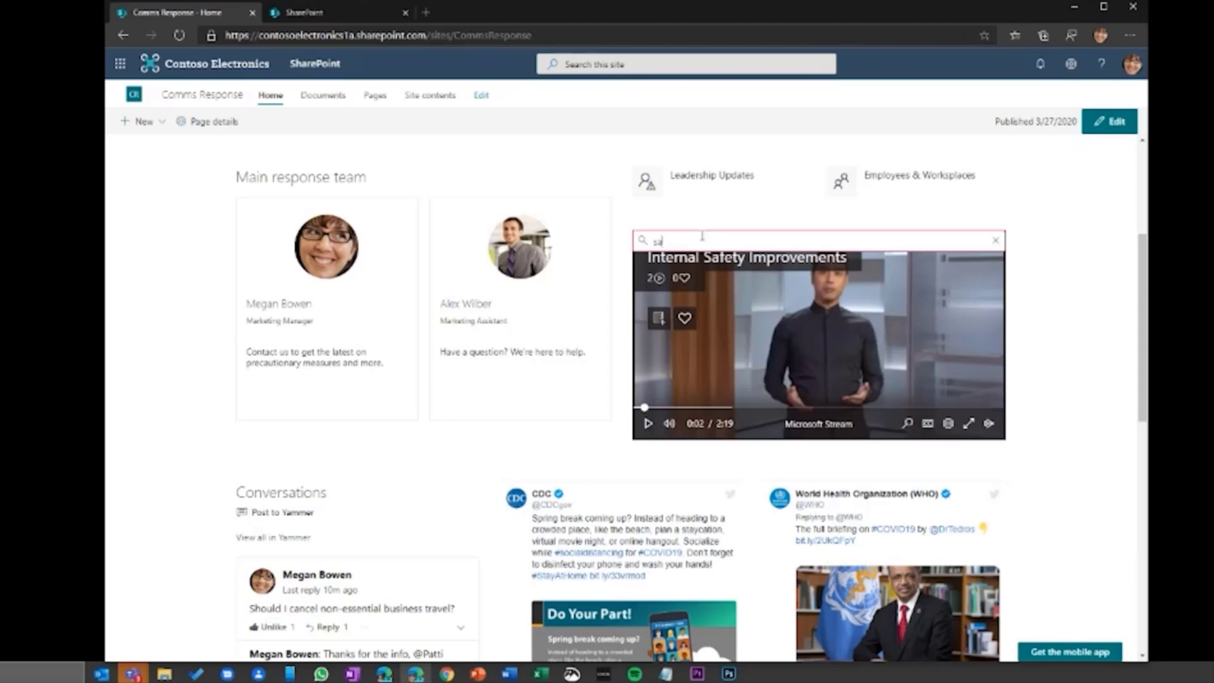
text(fety)
key(Return)
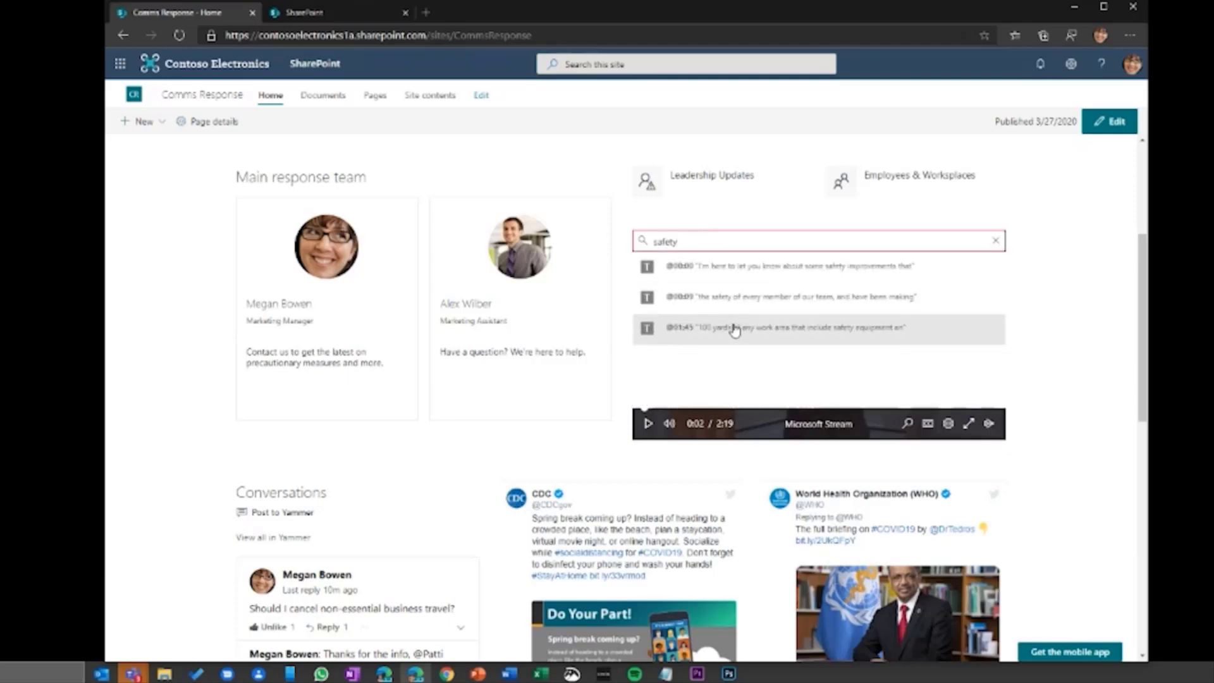
click(733, 329)
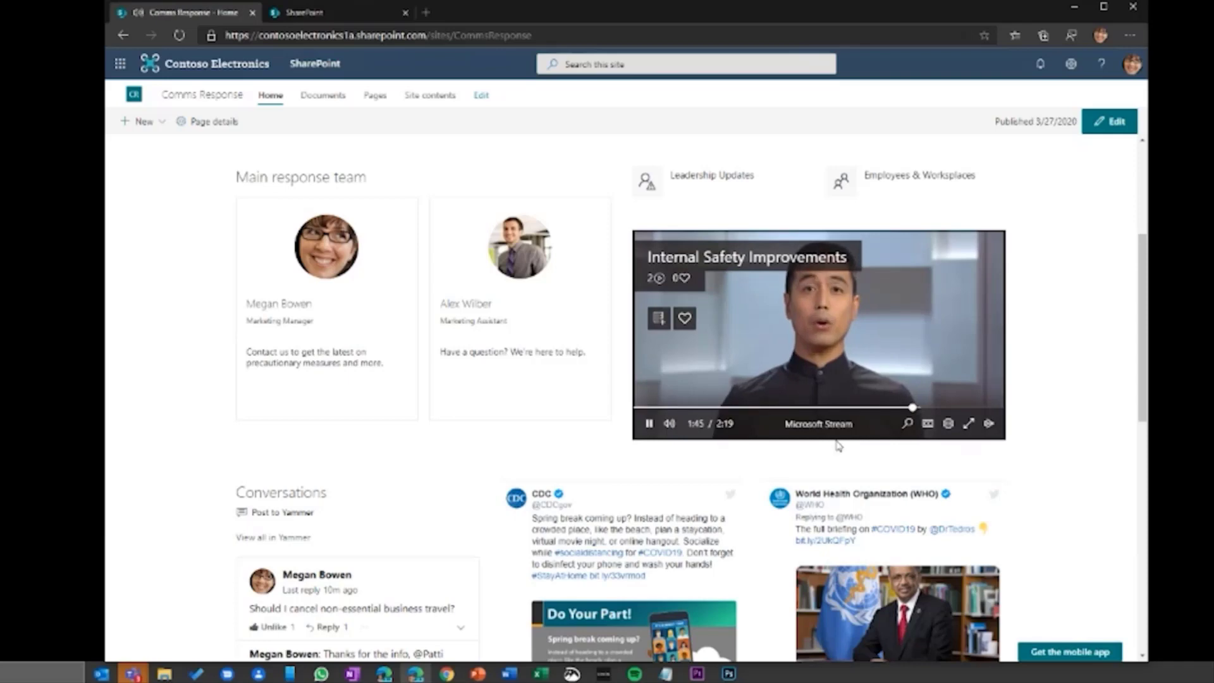
click(647, 423)
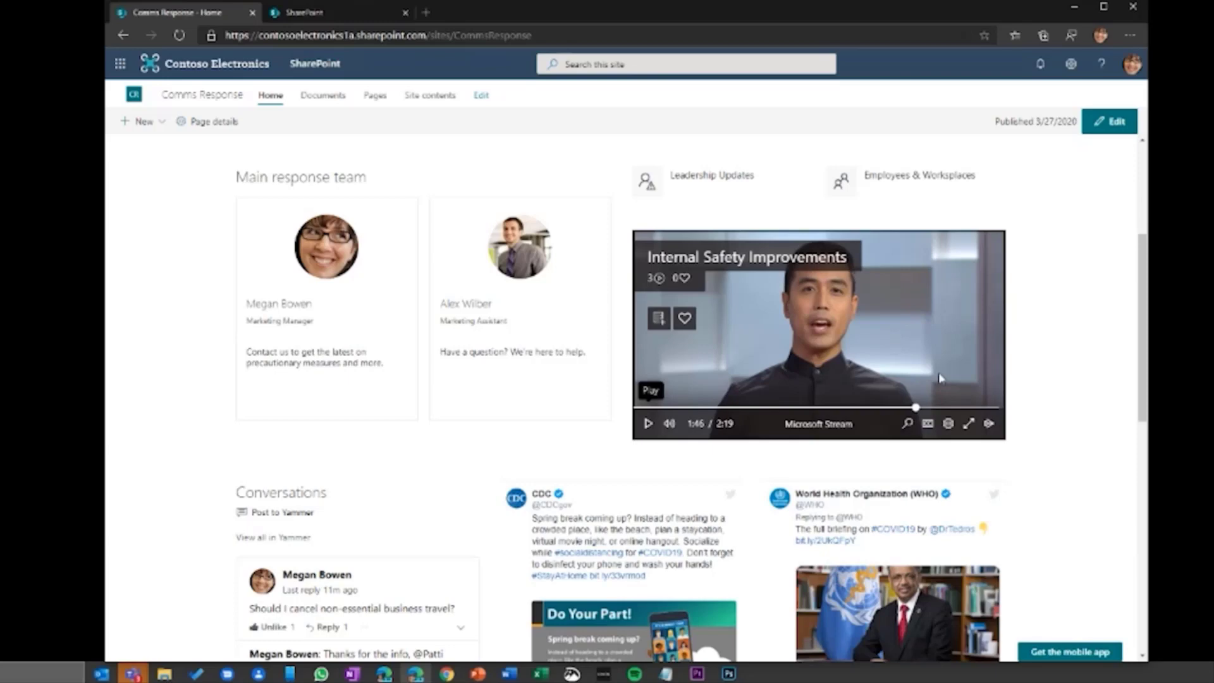
Turn Documents, Pages and Site contents into sub links of Home in the site navigation
scroll(1062, 326, down, 5)
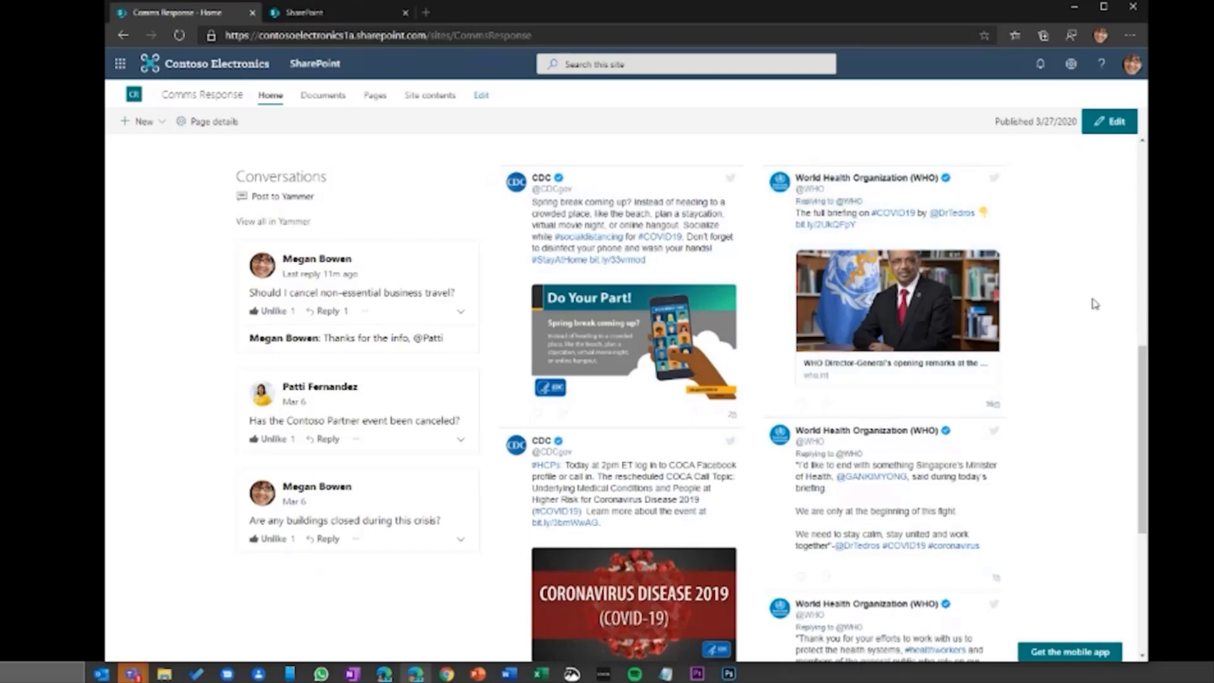
scroll(1094, 301, down, 5)
scroll(595, 288, up, 6)
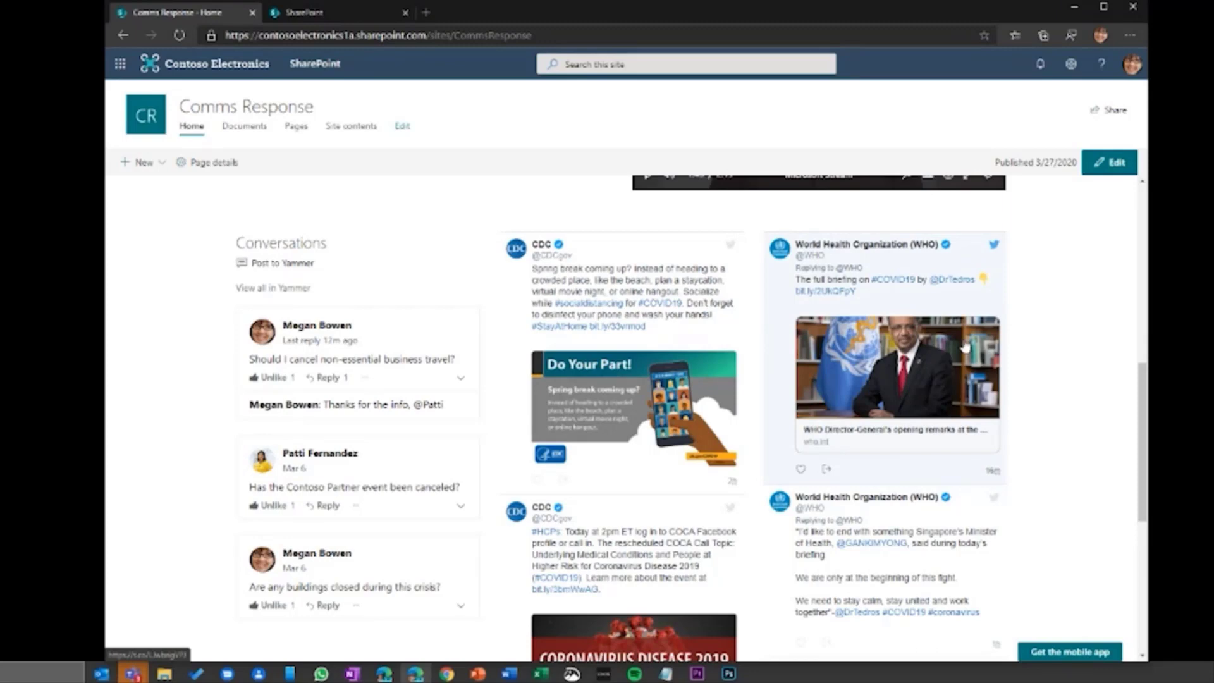
scroll(968, 349, up, 8)
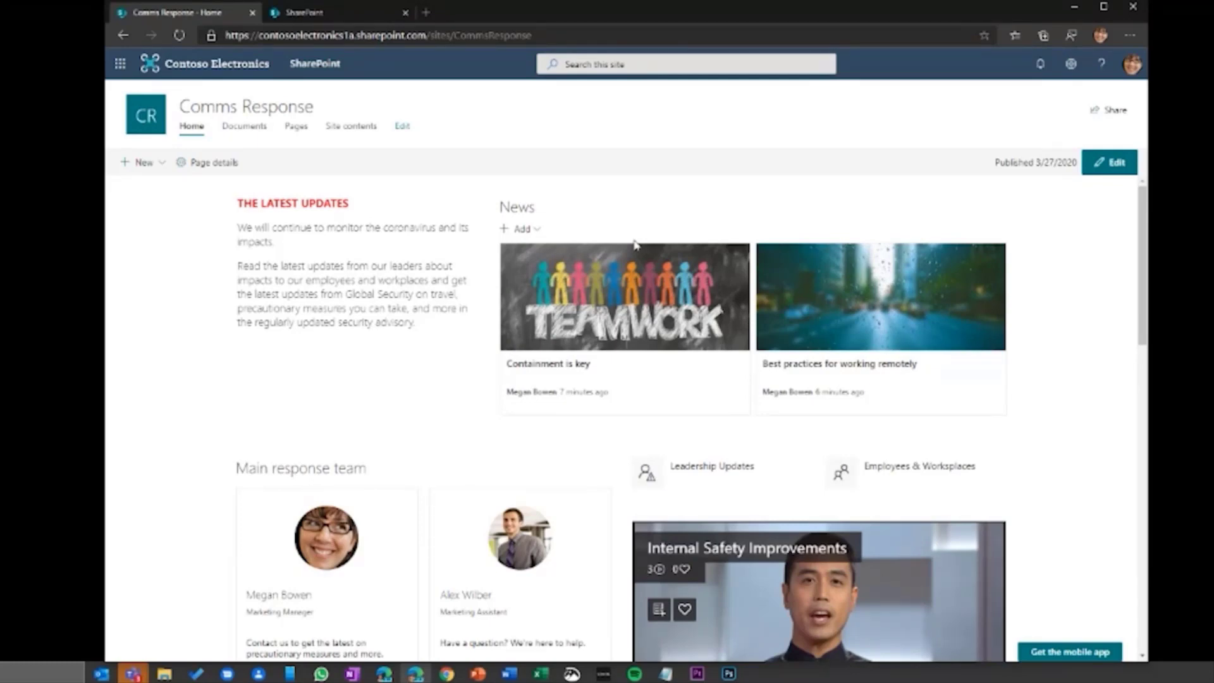
click(402, 127)
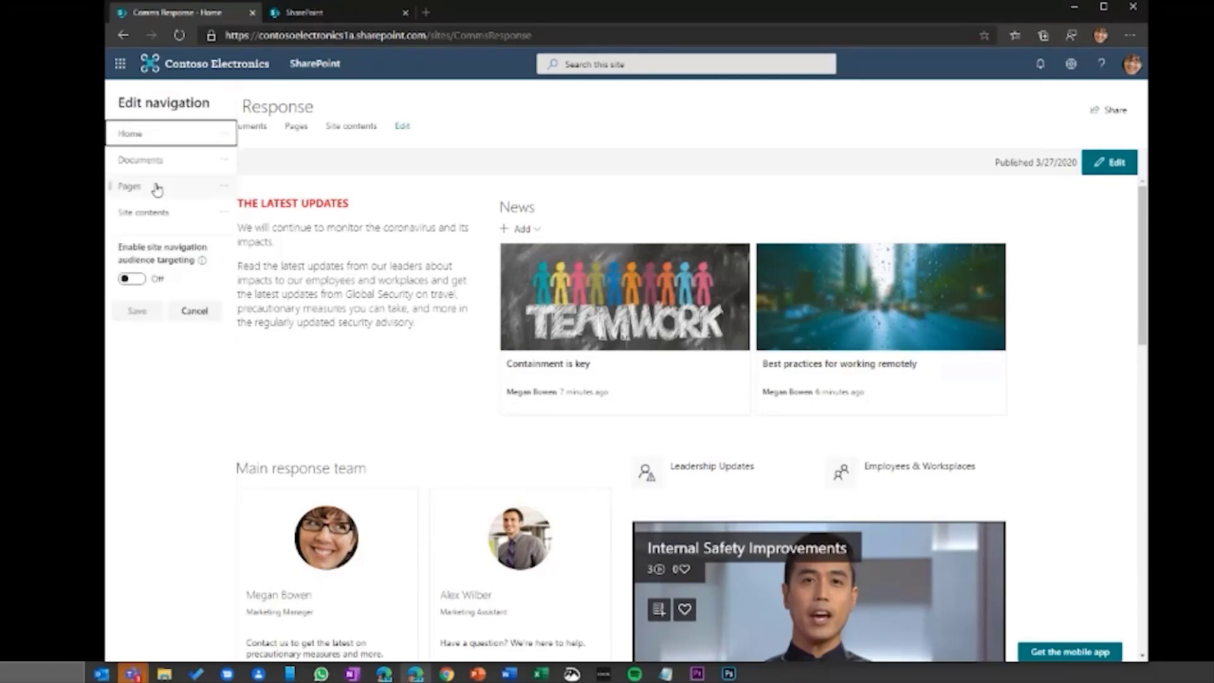
click(225, 164)
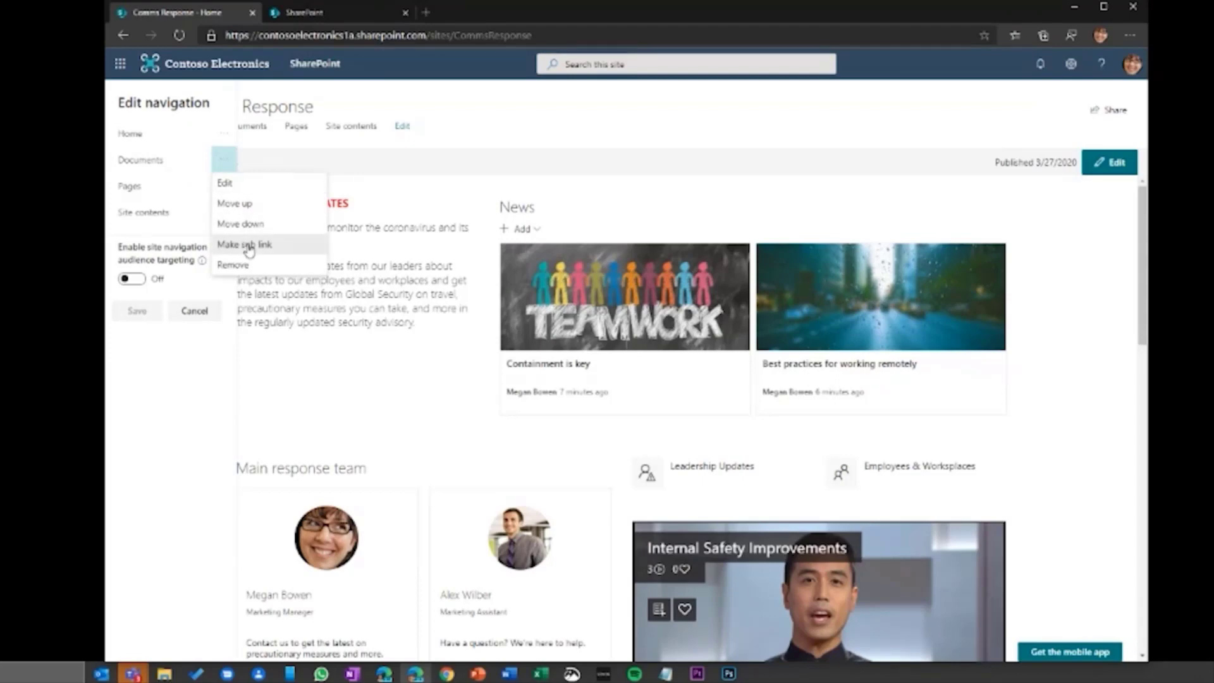
click(237, 244)
click(224, 185)
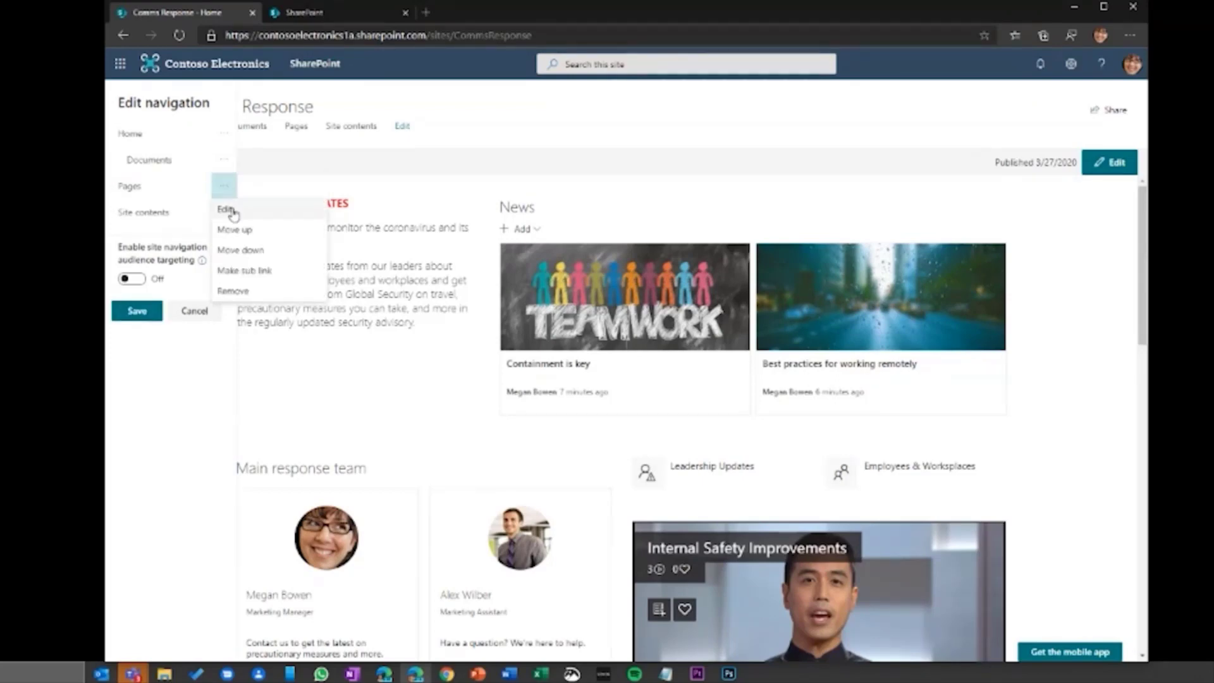
click(276, 271)
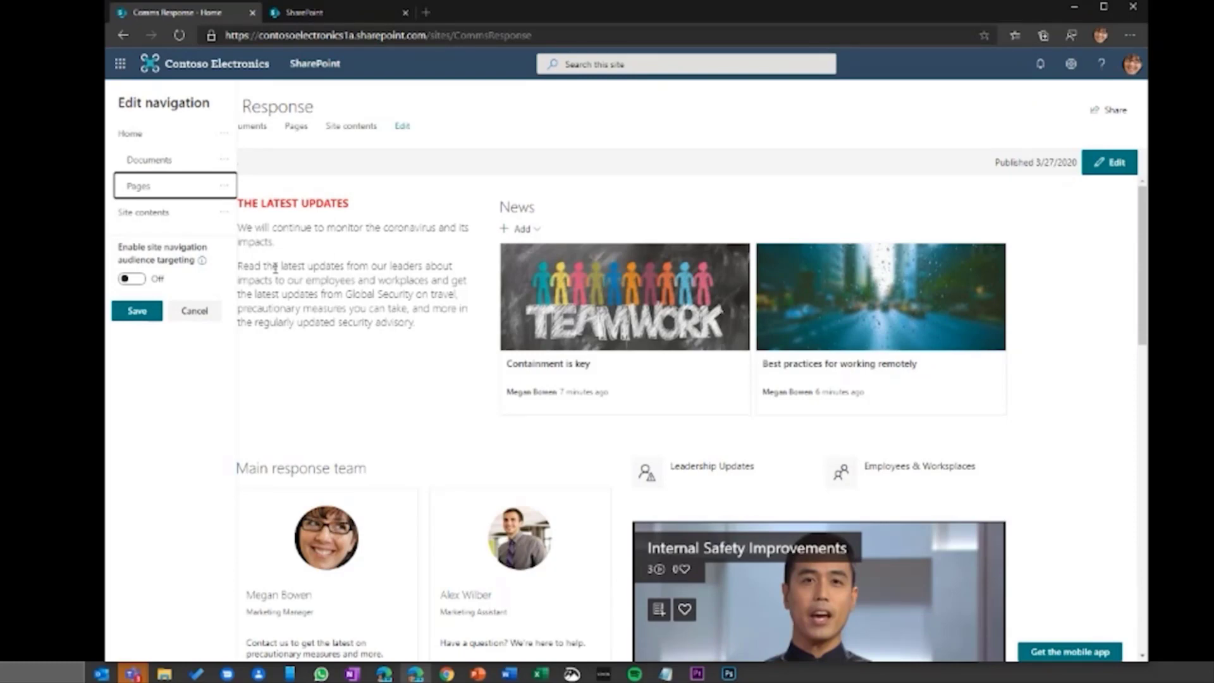
click(223, 212)
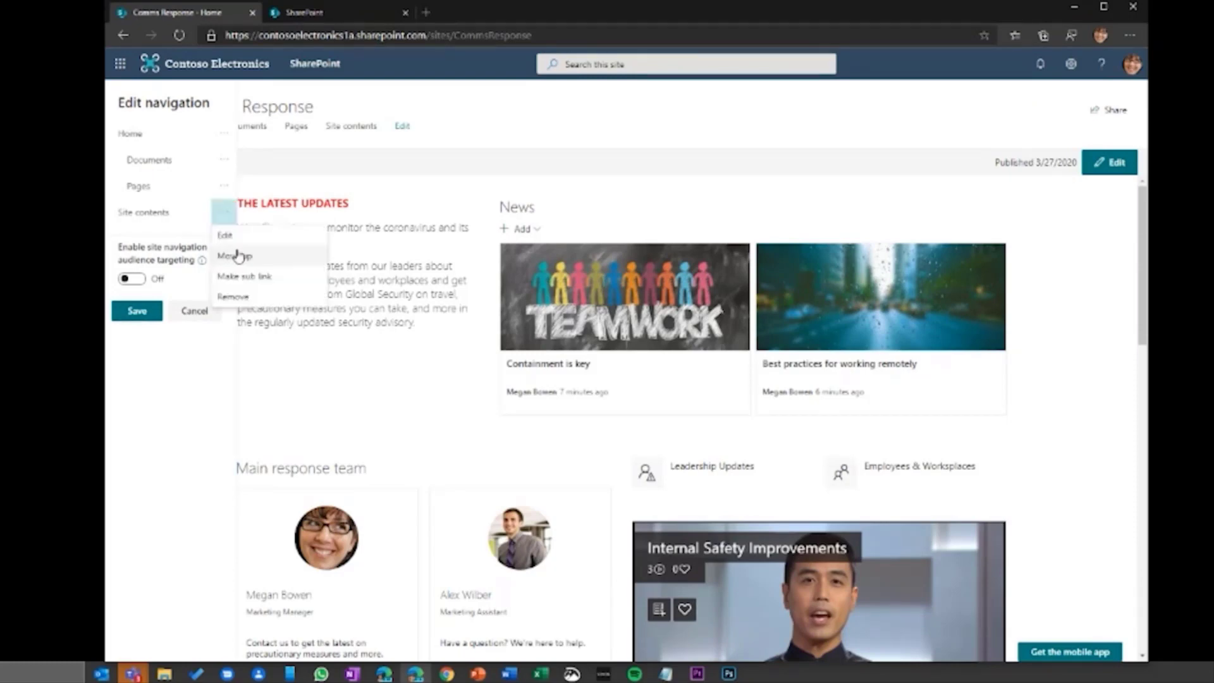
click(254, 278)
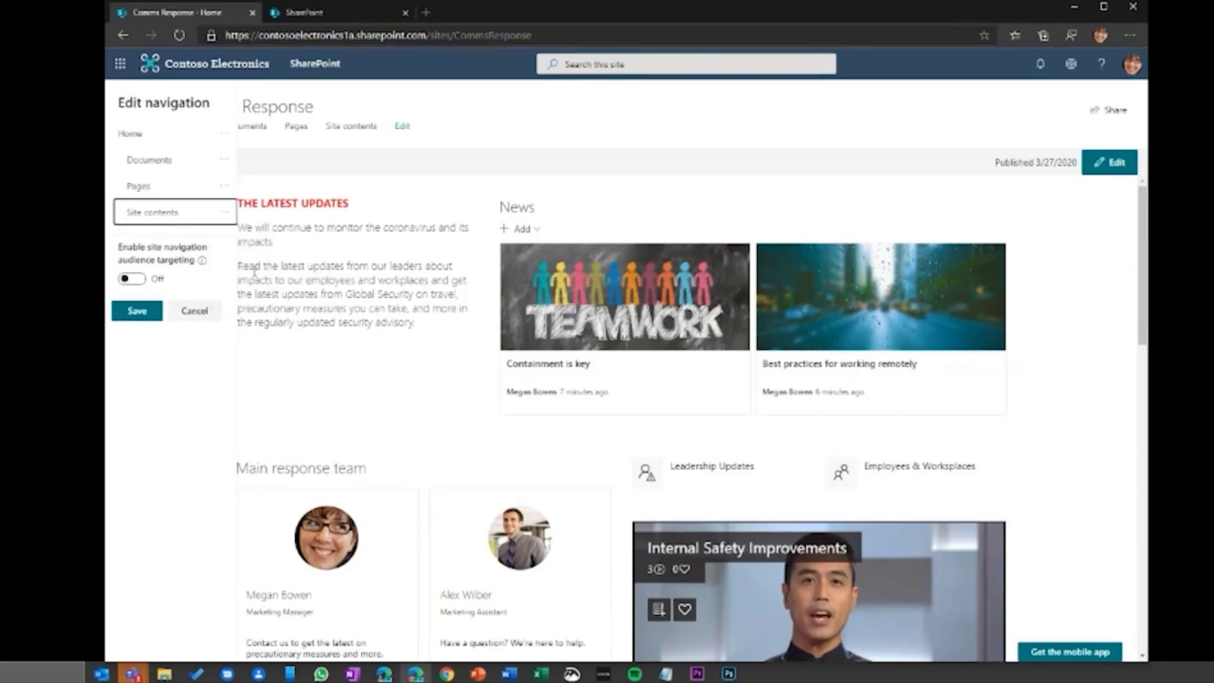
click(176, 226)
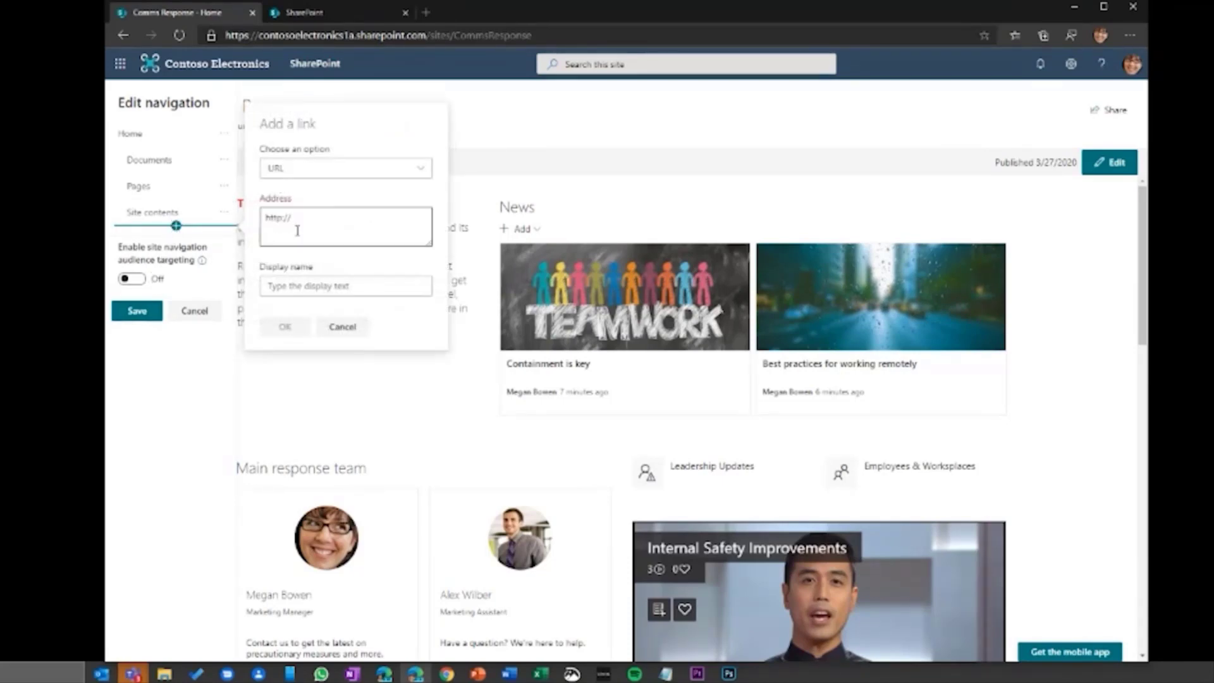
click(337, 215)
text(www.bing.com)
click(322, 286)
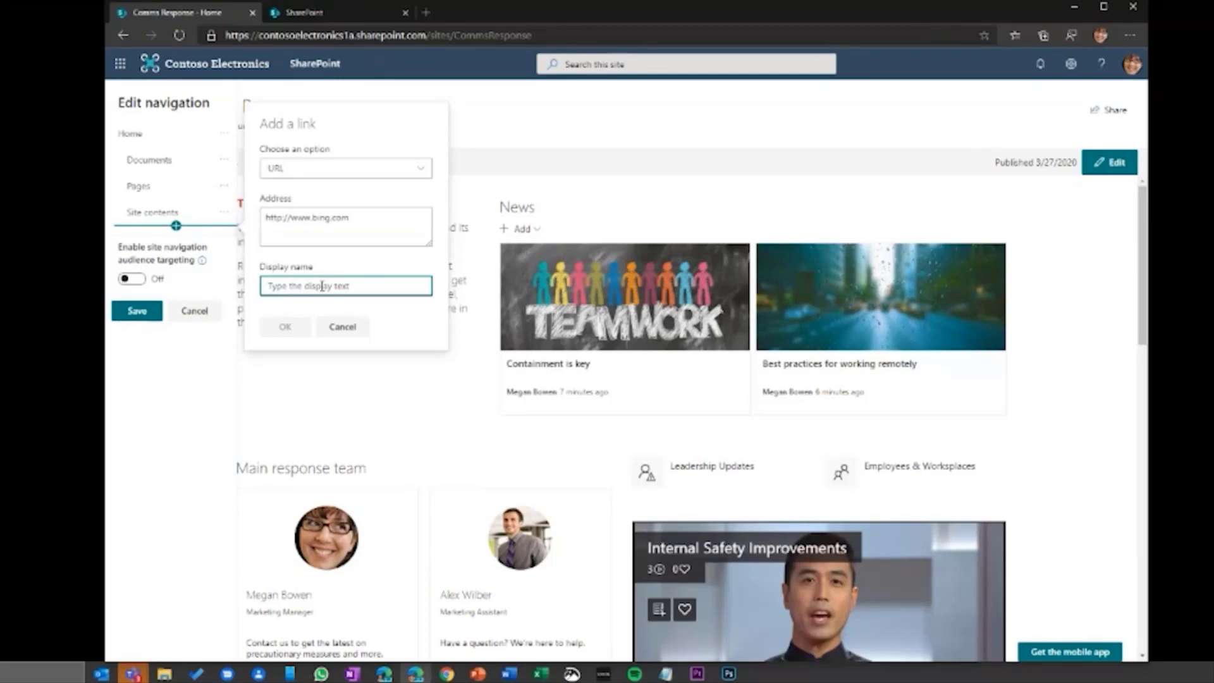
text(Safetty)
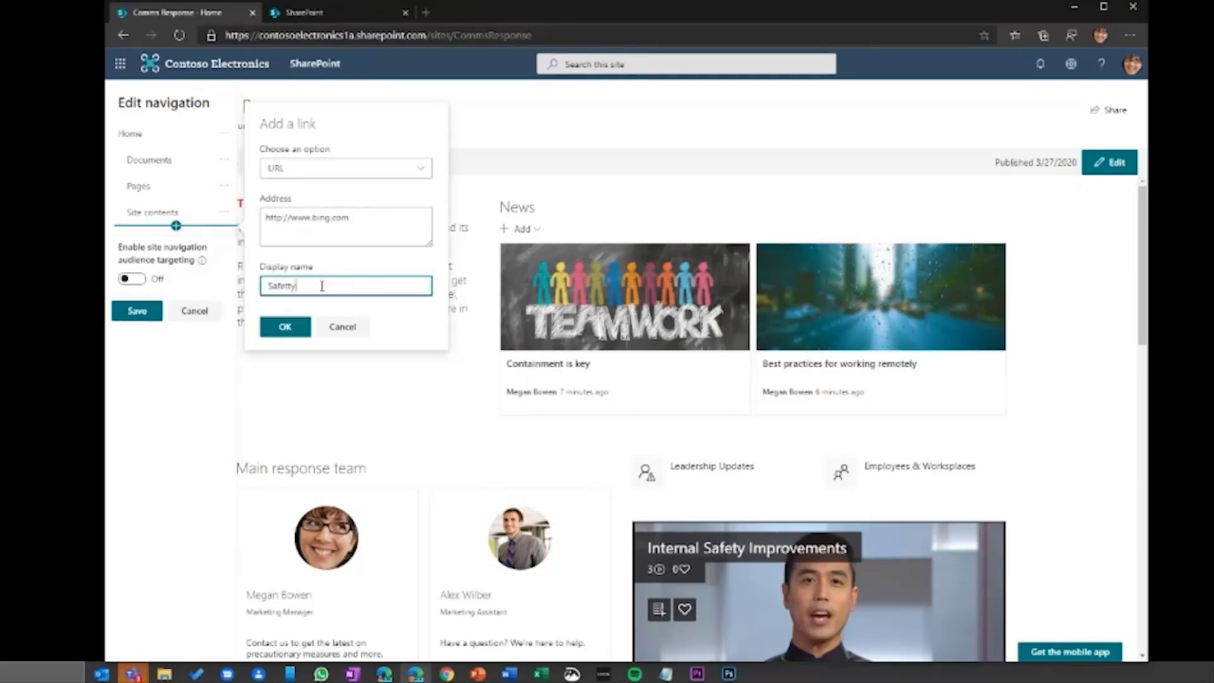
key(BackSpace)
key(BackSpace)
text(y)
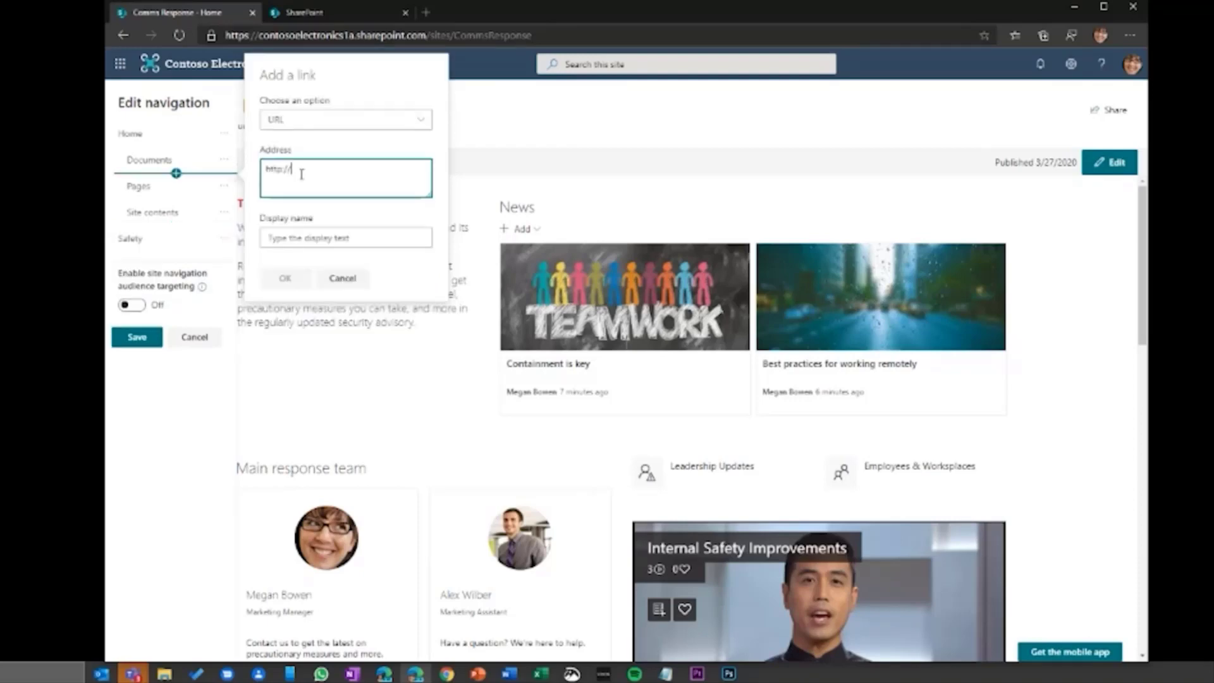
text(bing.com)
click(296, 238)
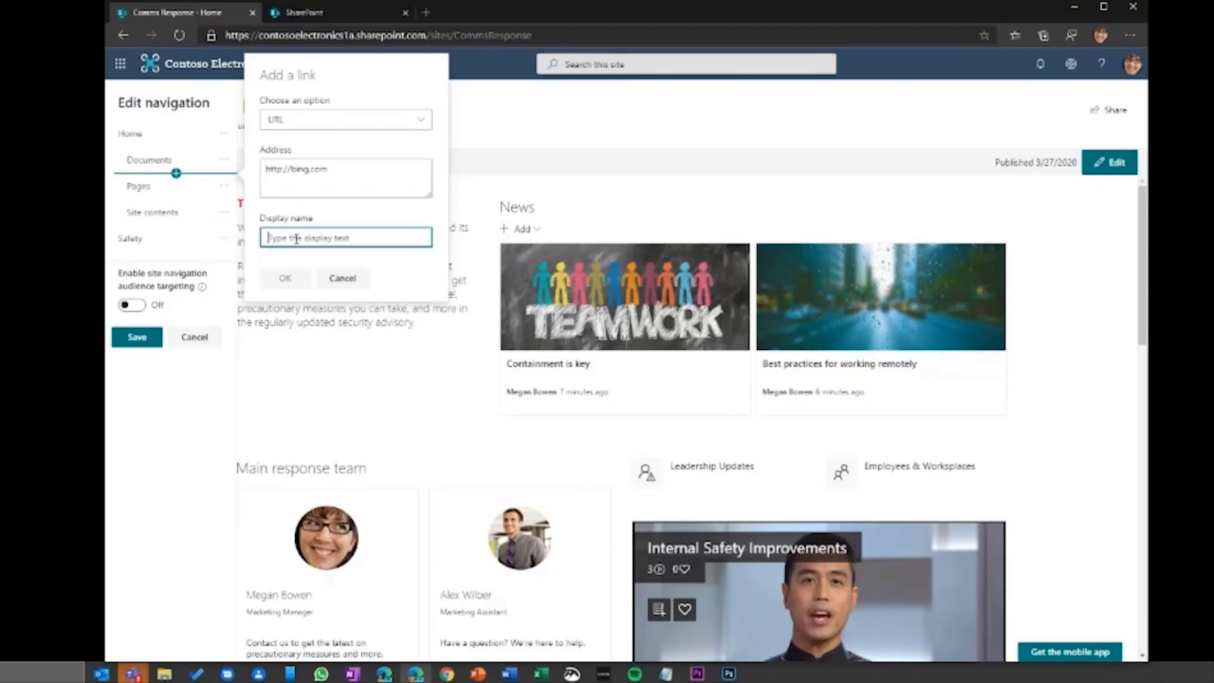
text(FAQs)
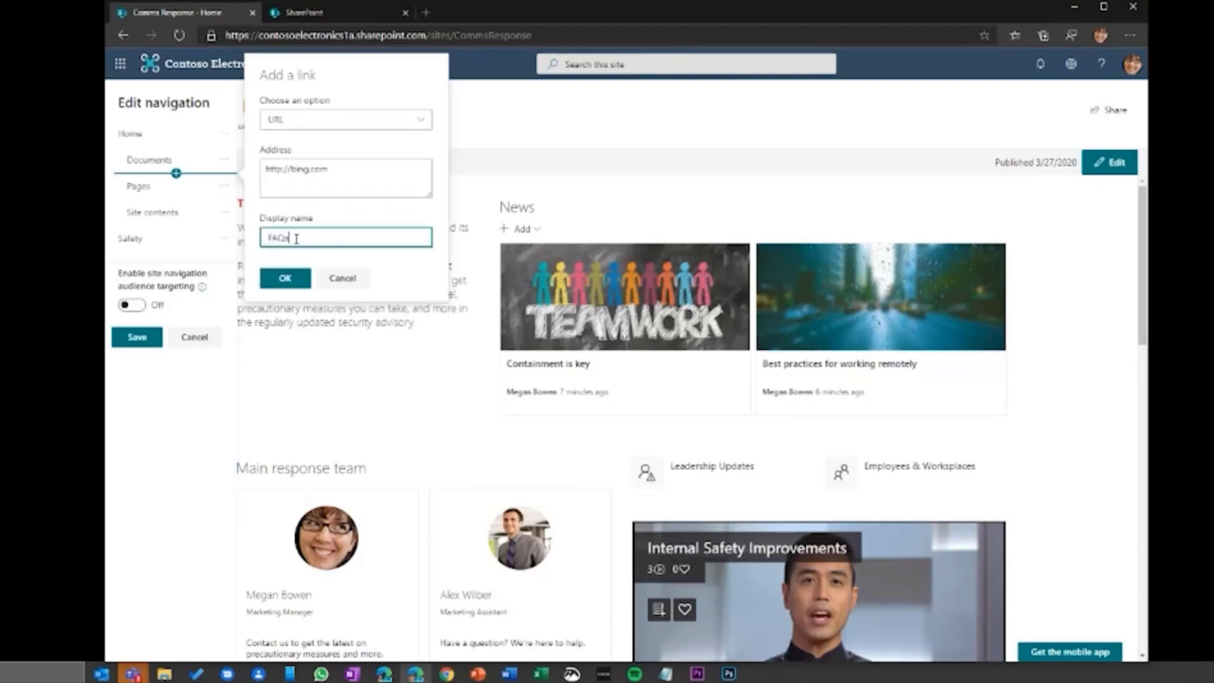
click(284, 277)
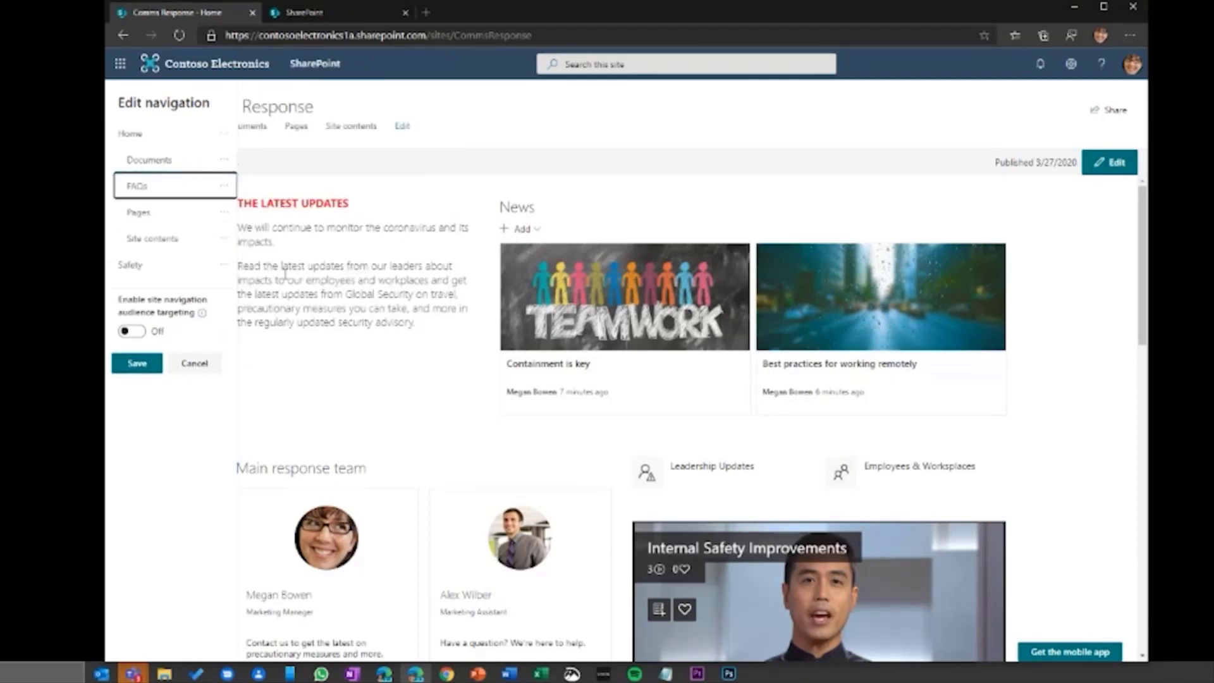
Try promoting the FAQs link to the top level, and return it to Home's sub links between Documents and Pages
click(224, 185)
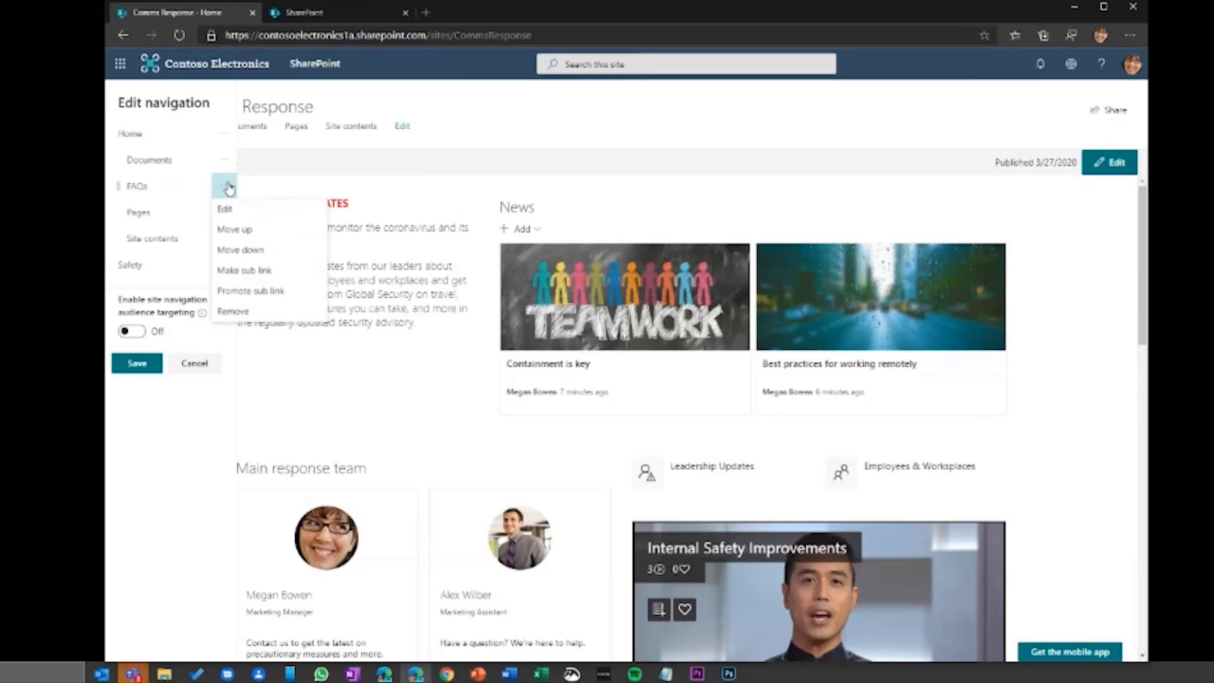
click(261, 293)
click(225, 238)
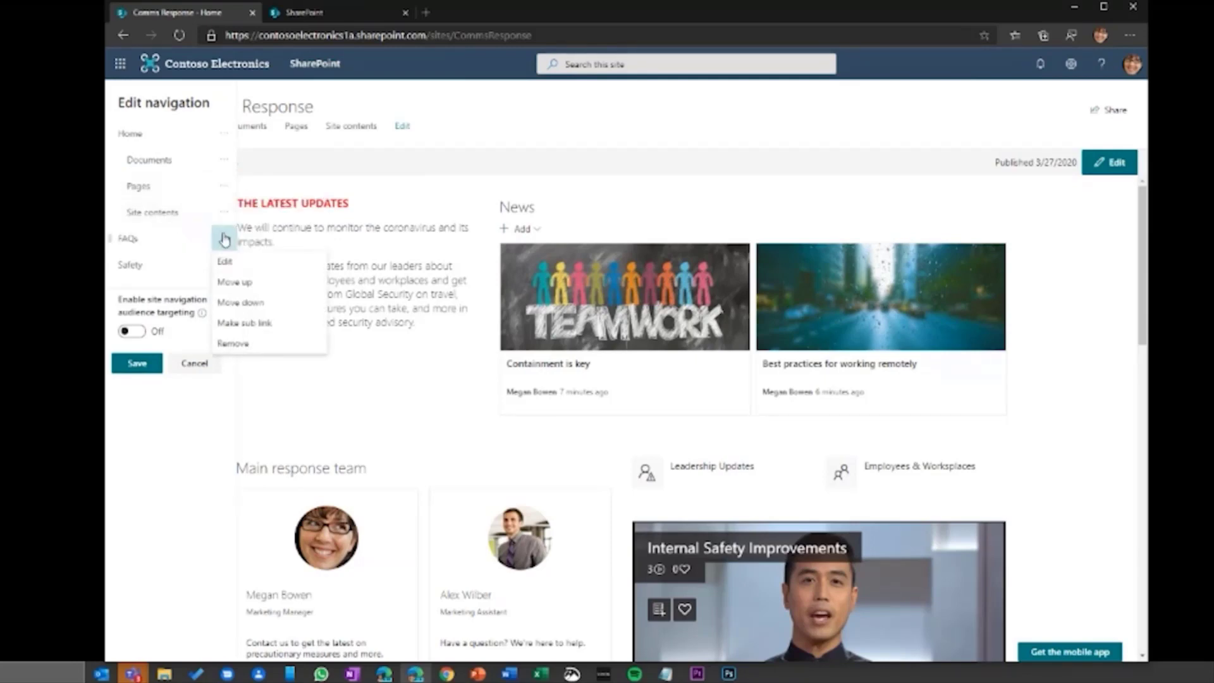
click(252, 320)
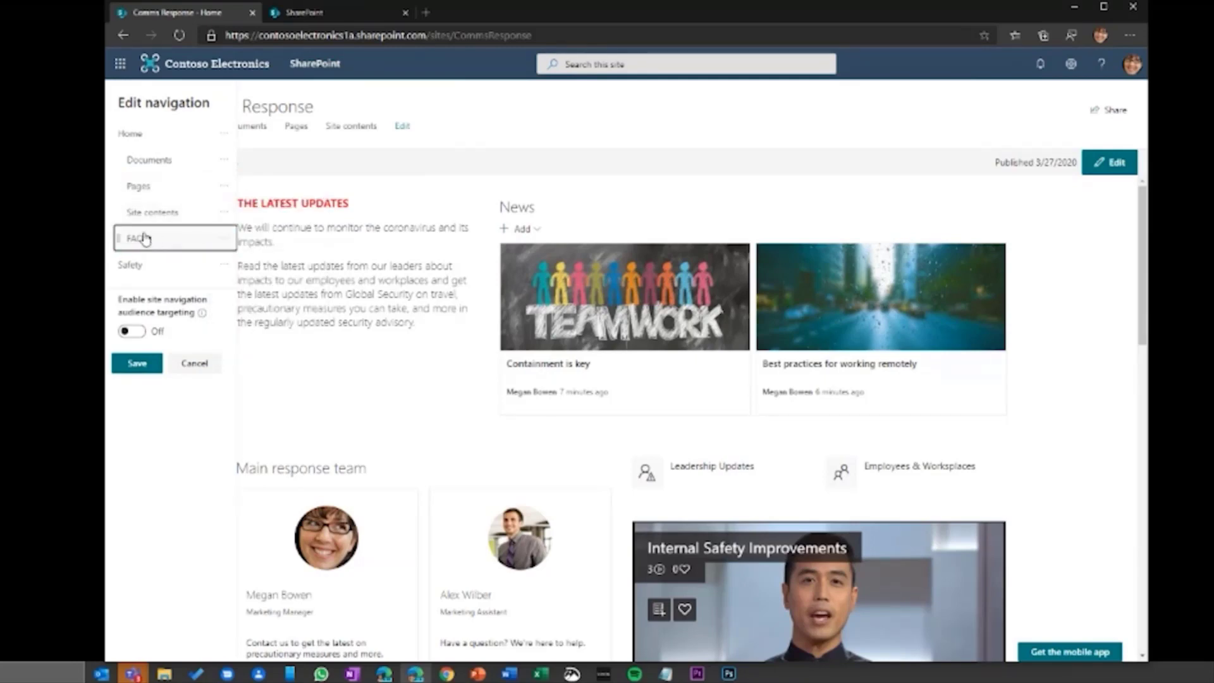
drag(117, 239, 171, 189)
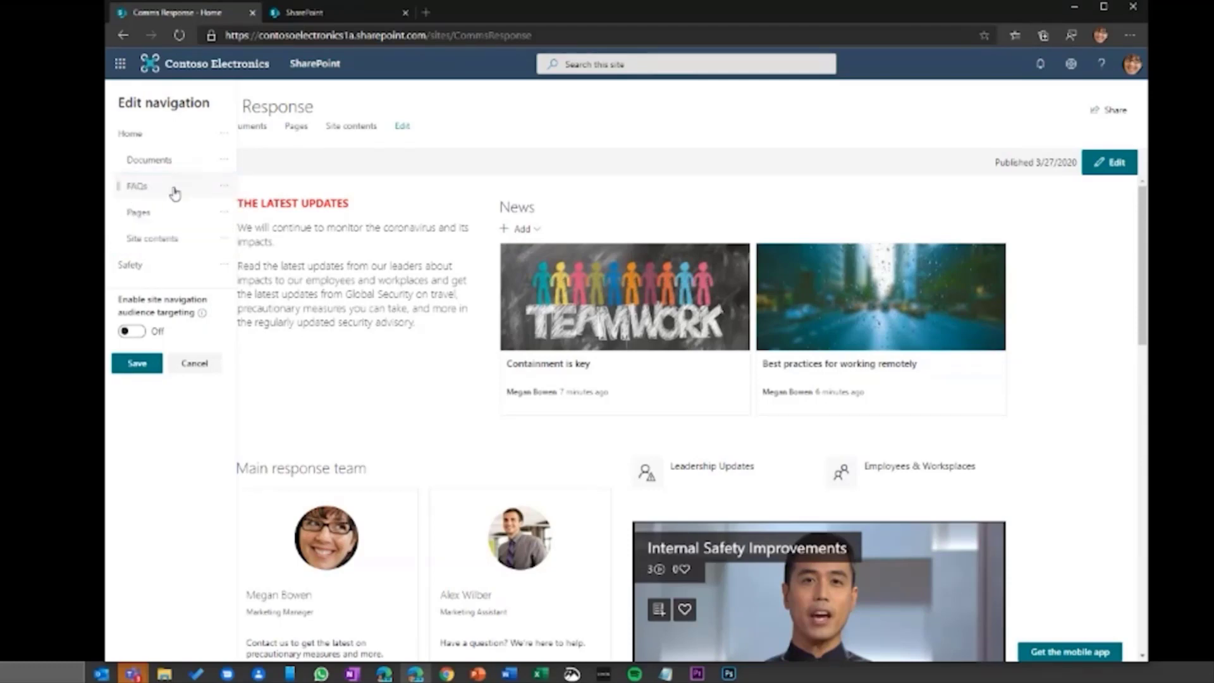
Make FAQs a sub link of Documents and save the site navigation, checking the links listed under Home
click(226, 190)
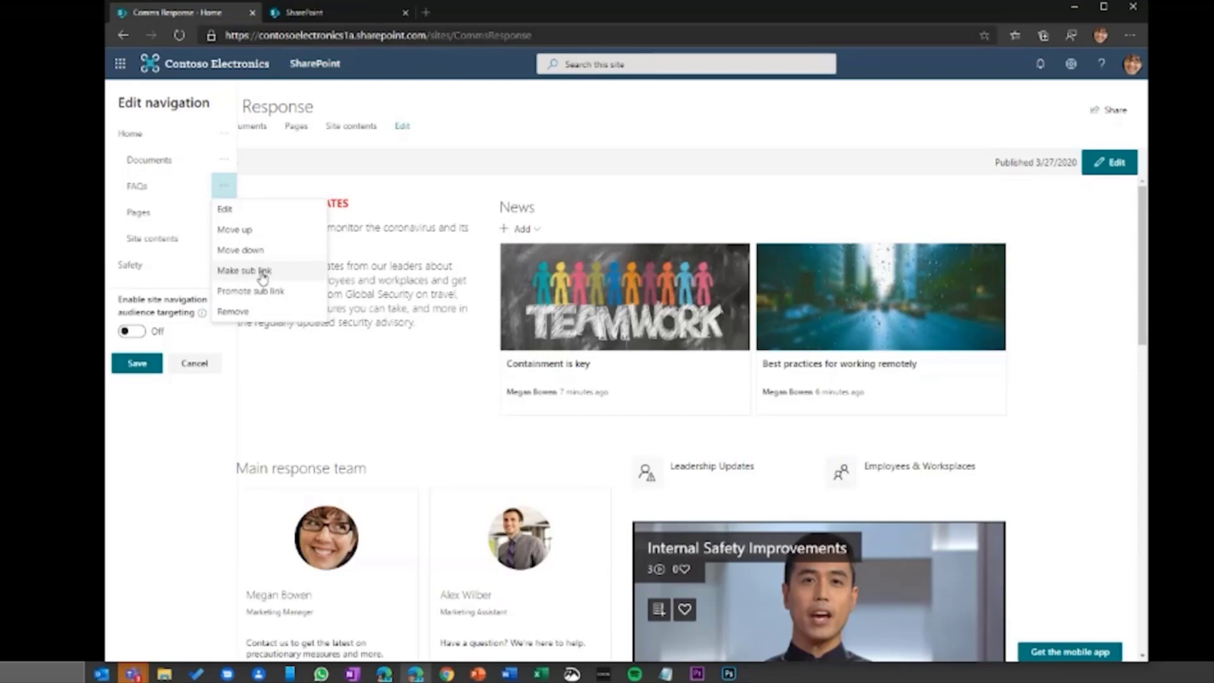
click(262, 269)
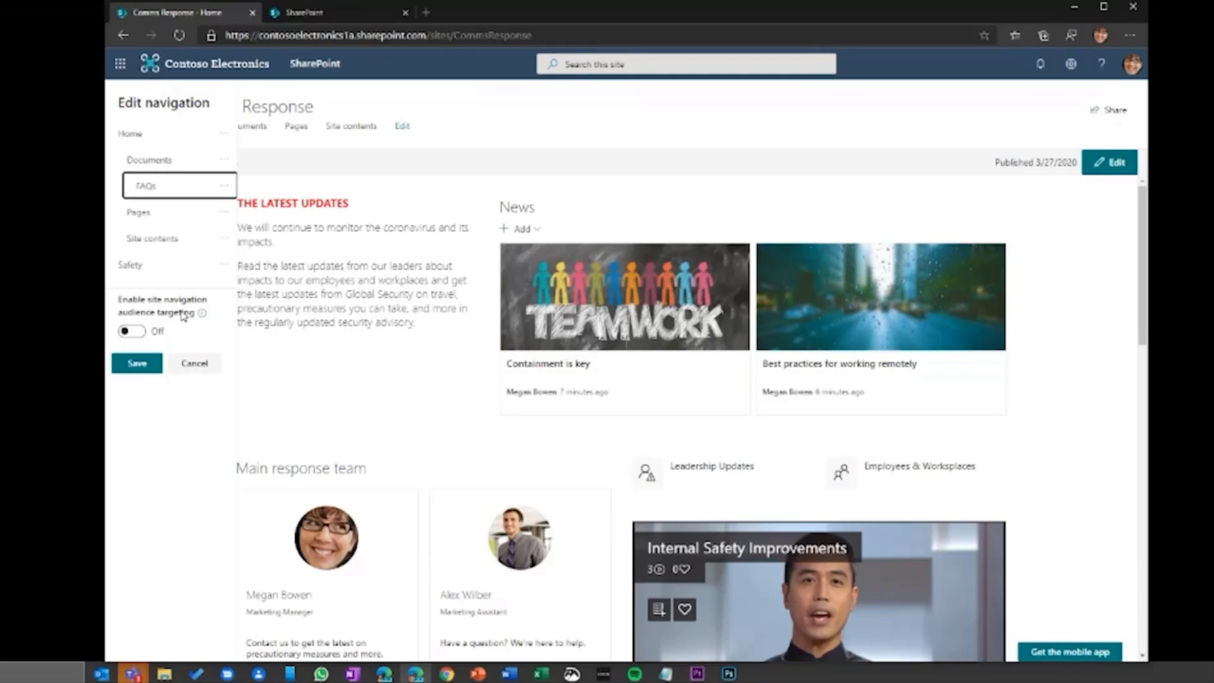
click(135, 365)
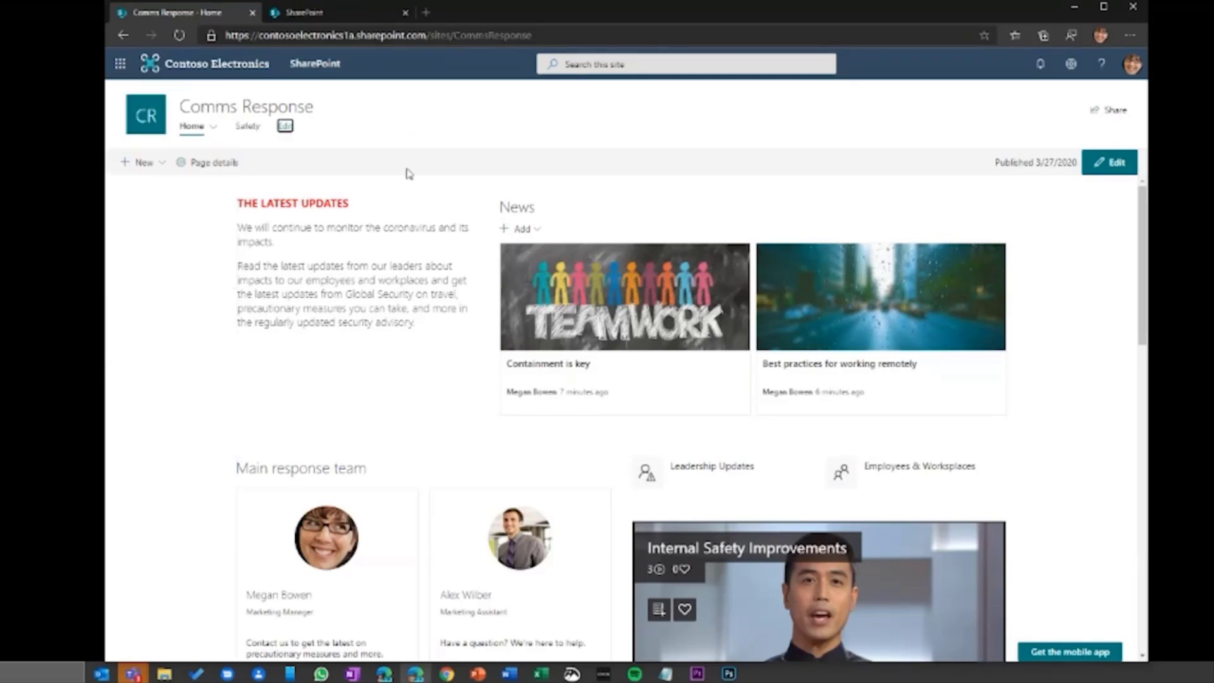
click(214, 128)
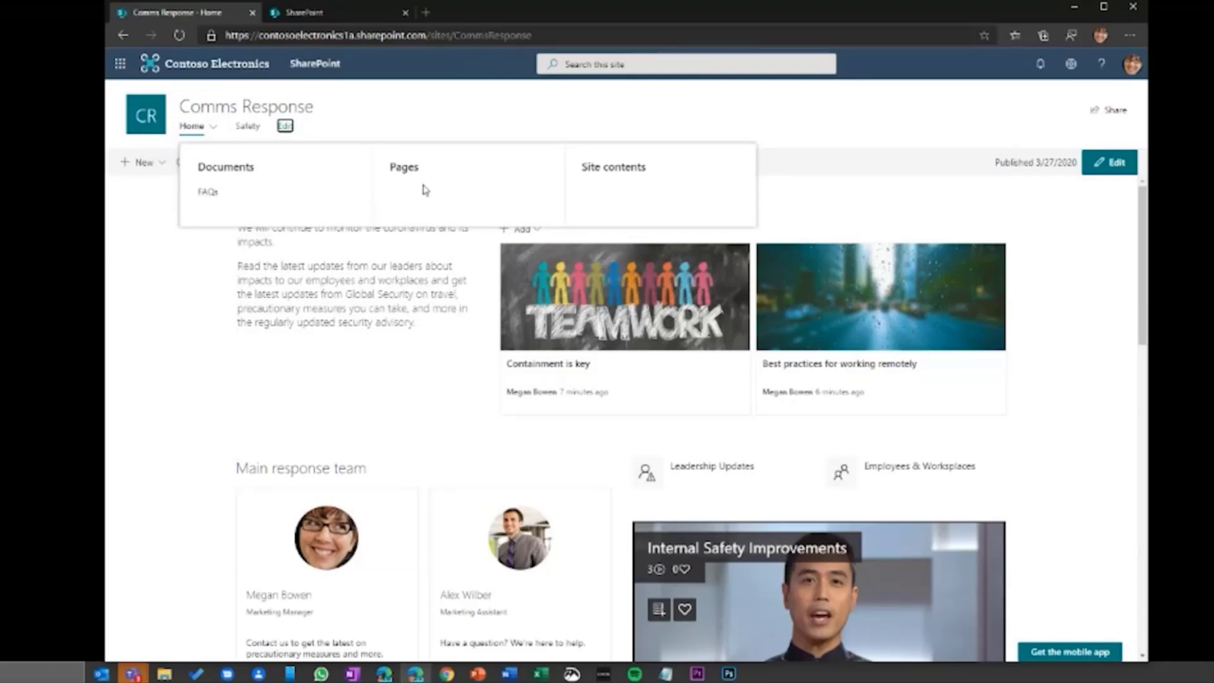
Associate the Comms Response site with the Contoso HR hub in its site information and save the change
mouse_move(218, 127)
click(512, 120)
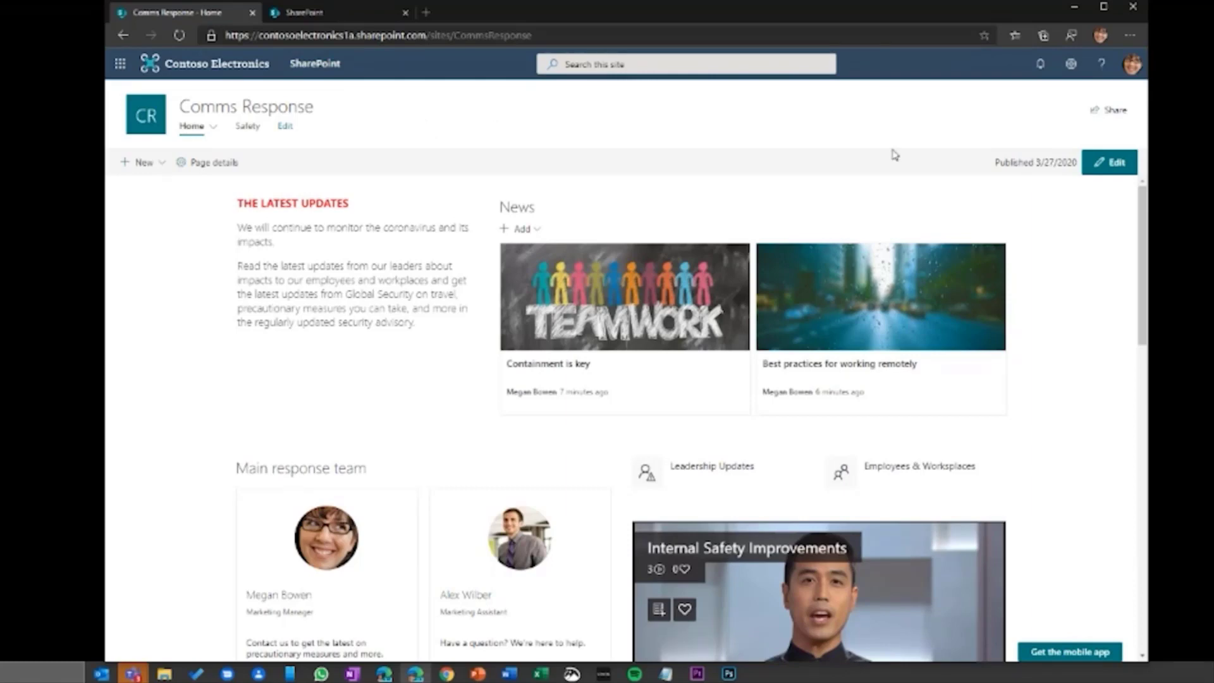
click(1070, 66)
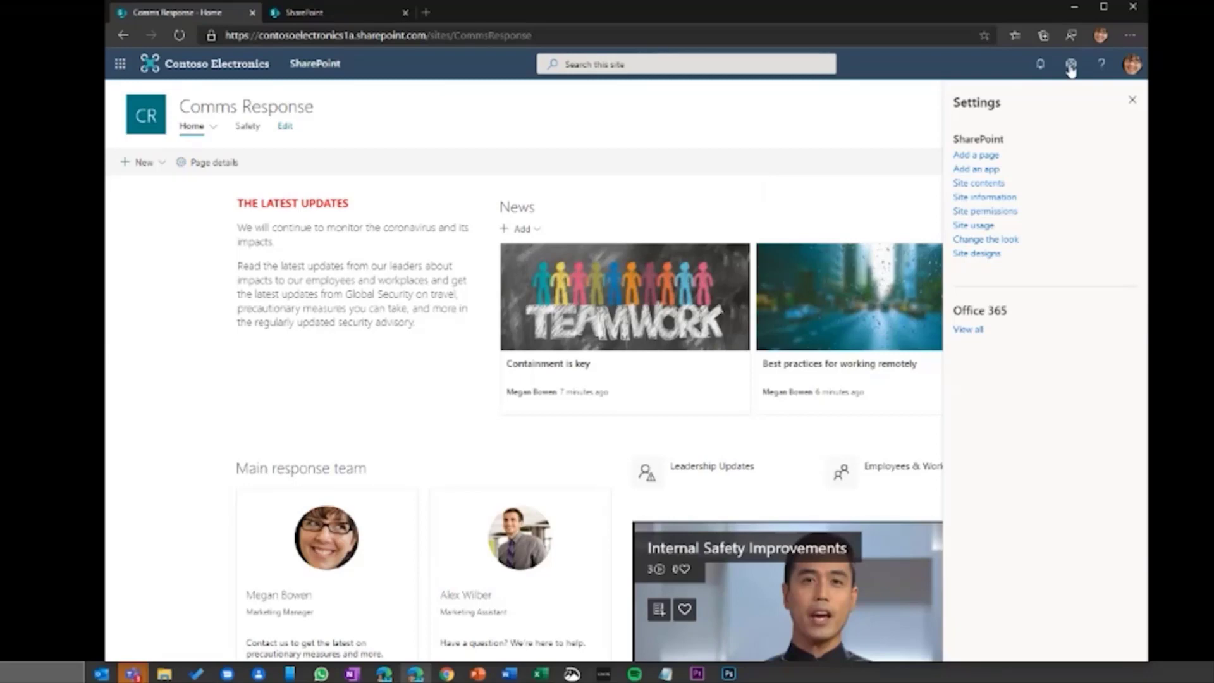
click(1001, 199)
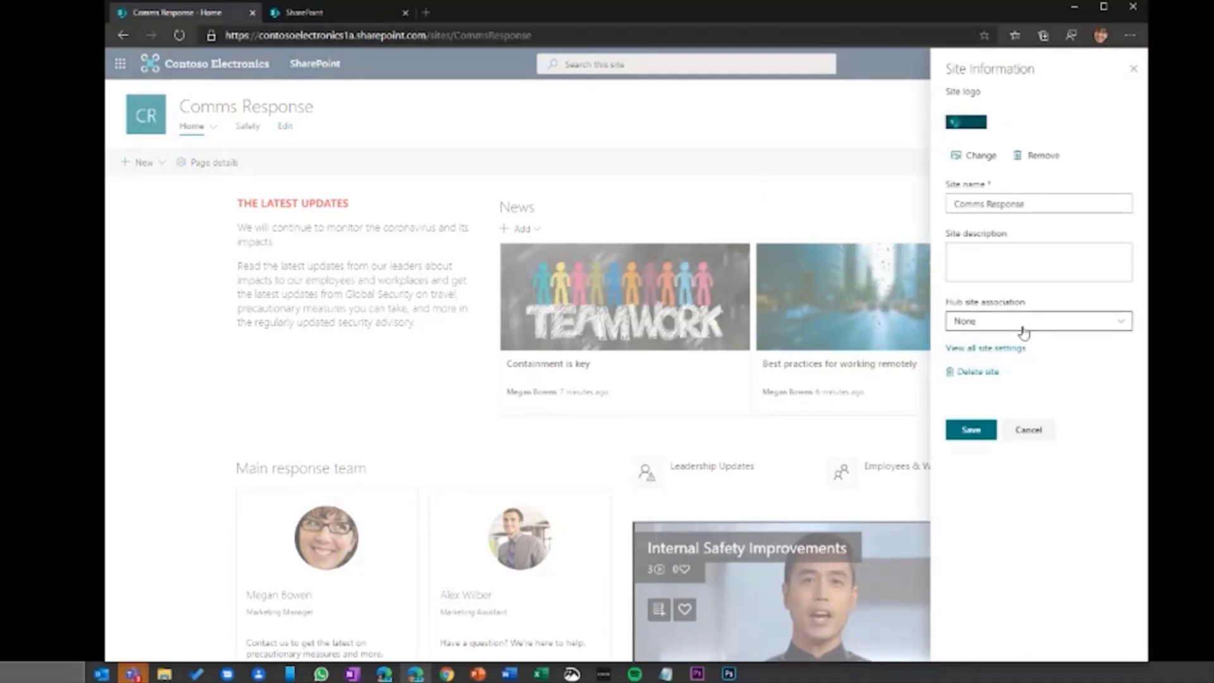
click(1024, 326)
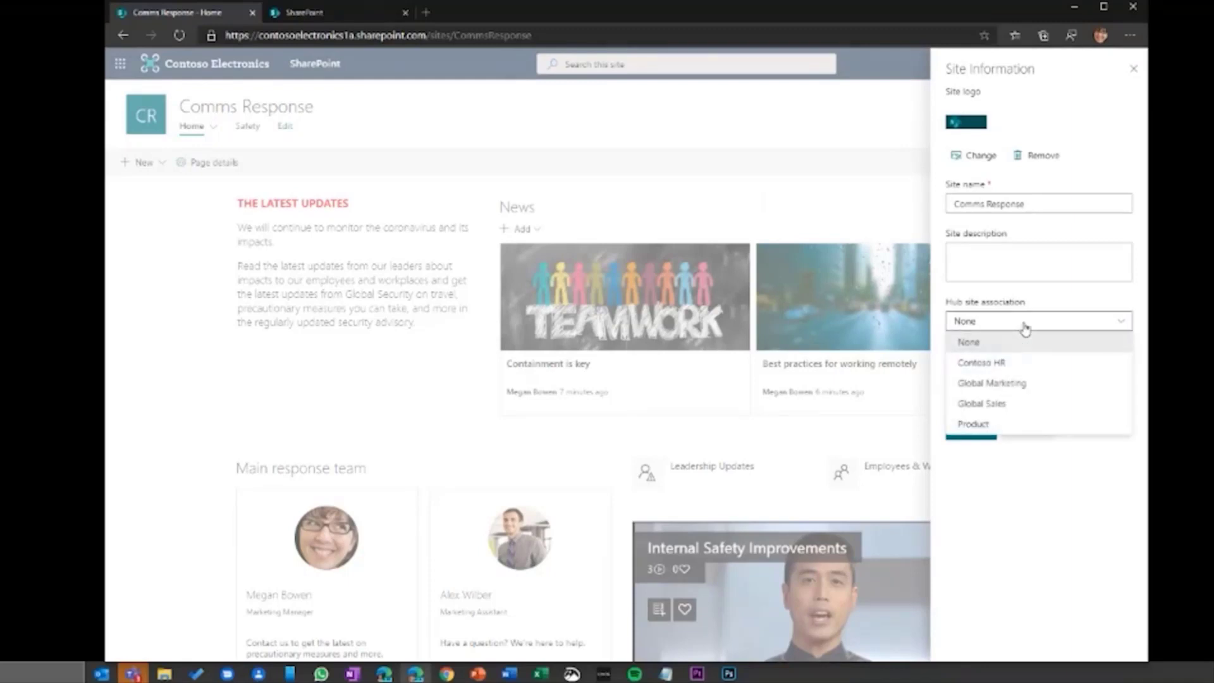
click(997, 365)
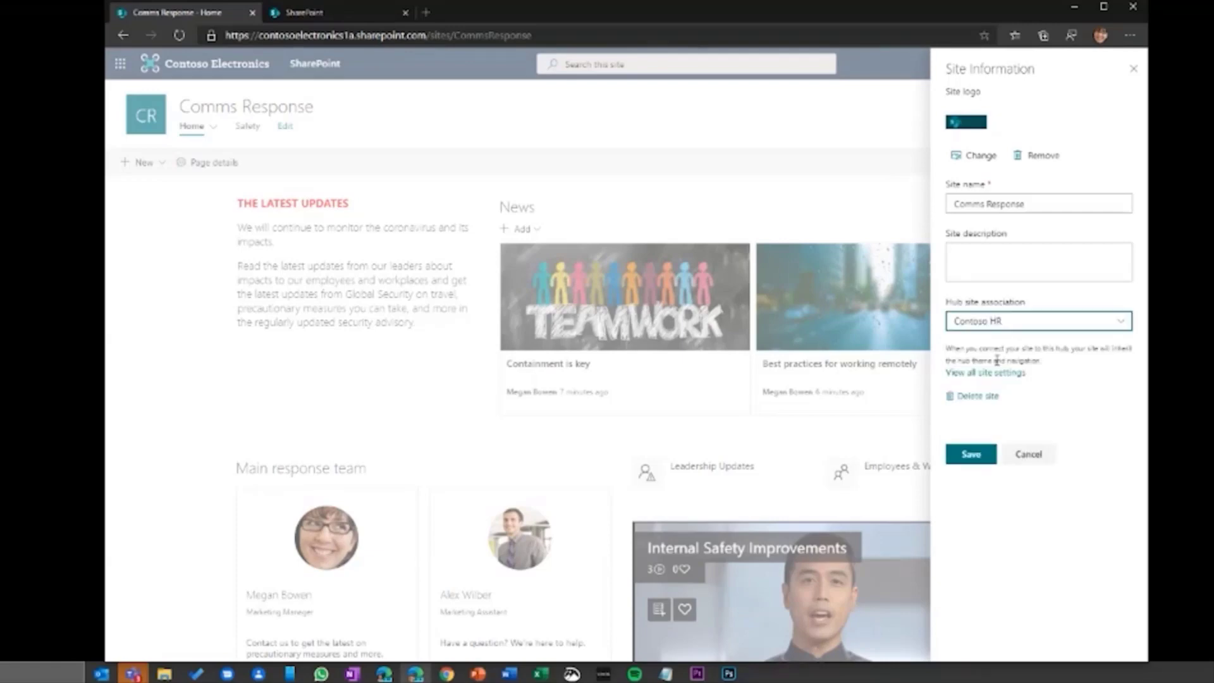
click(967, 455)
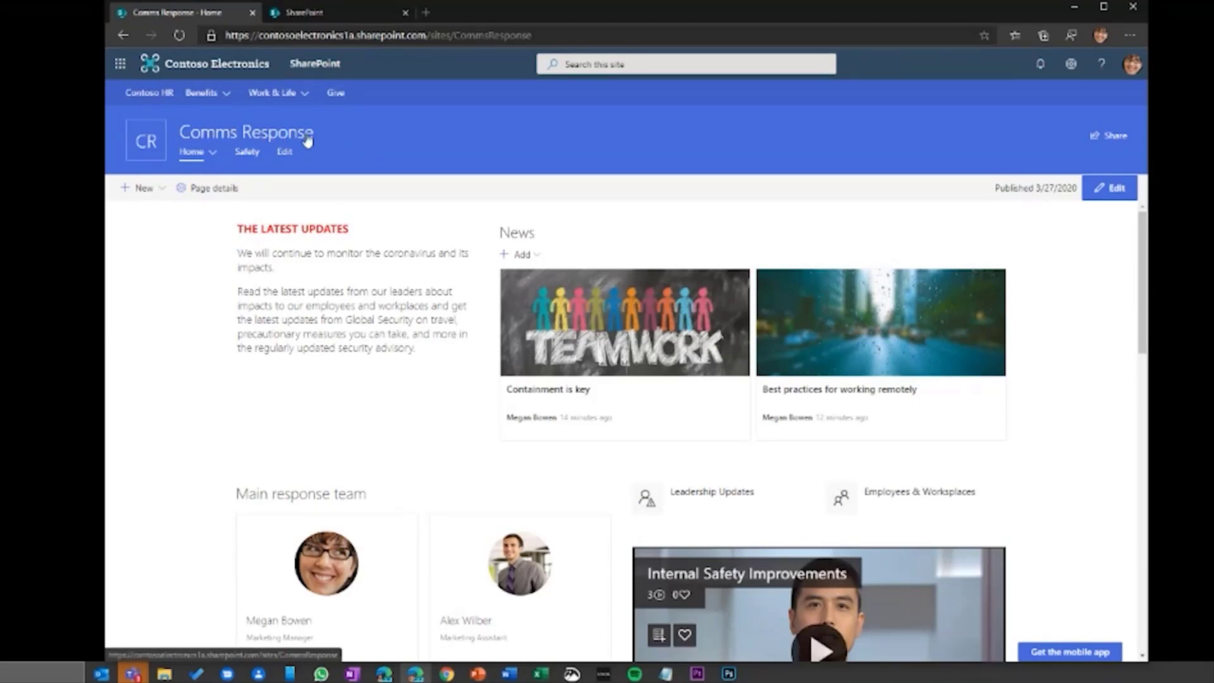
Look through the Comms Response home page, visit the Contoso HR hub home page, and return to Comms Response
click(216, 153)
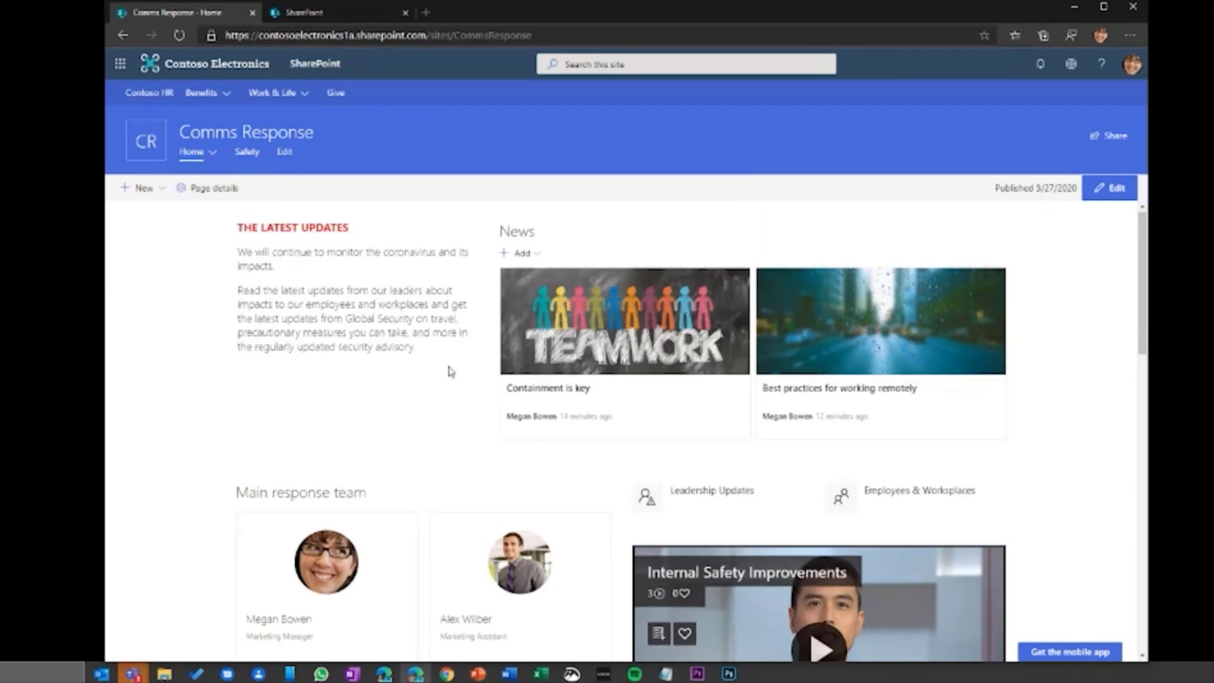
scroll(450, 372, down, 10)
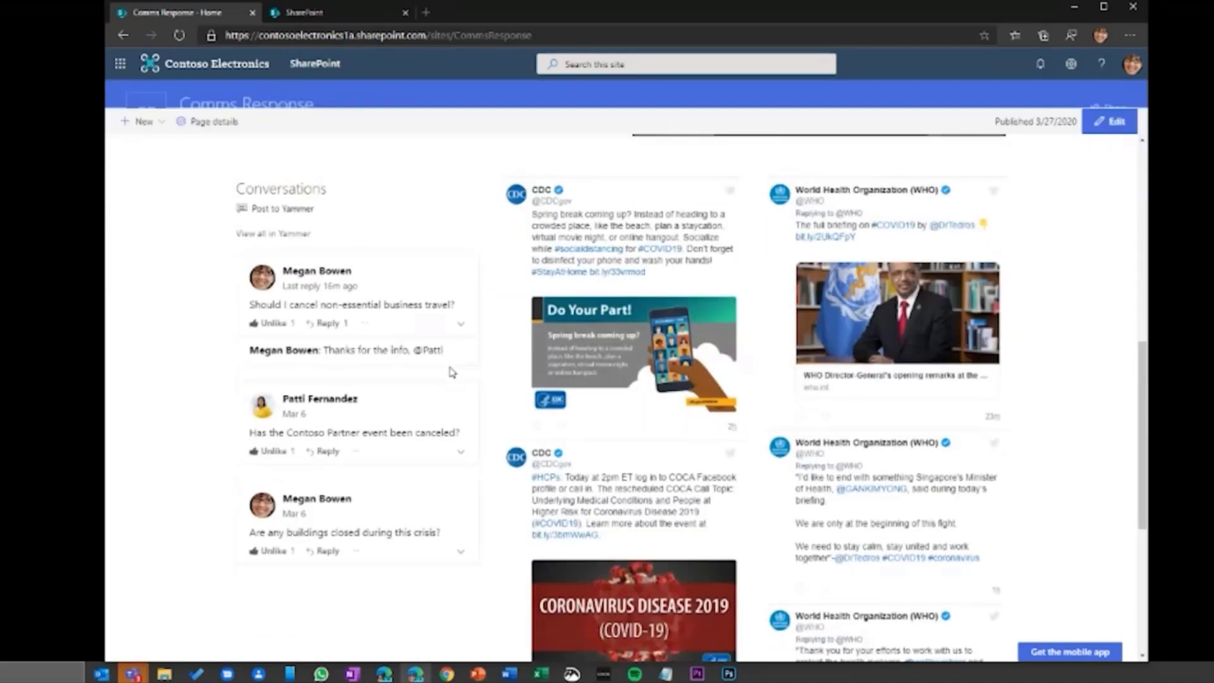
scroll(451, 371, up, 10)
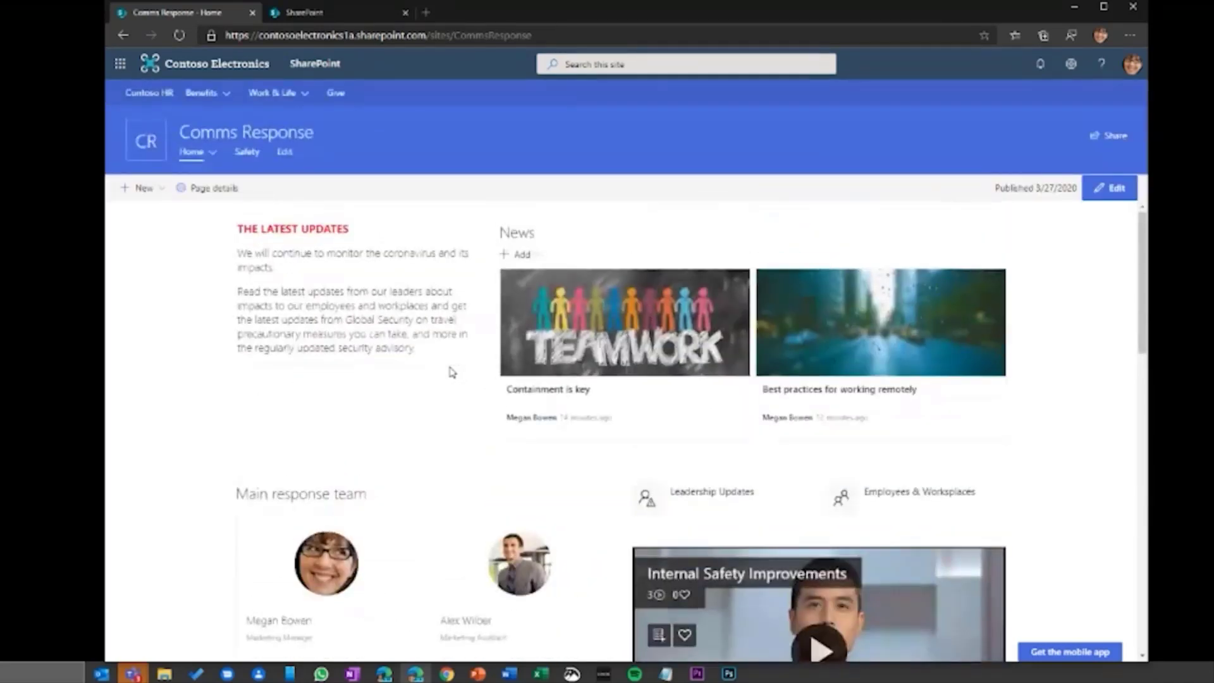
click(155, 100)
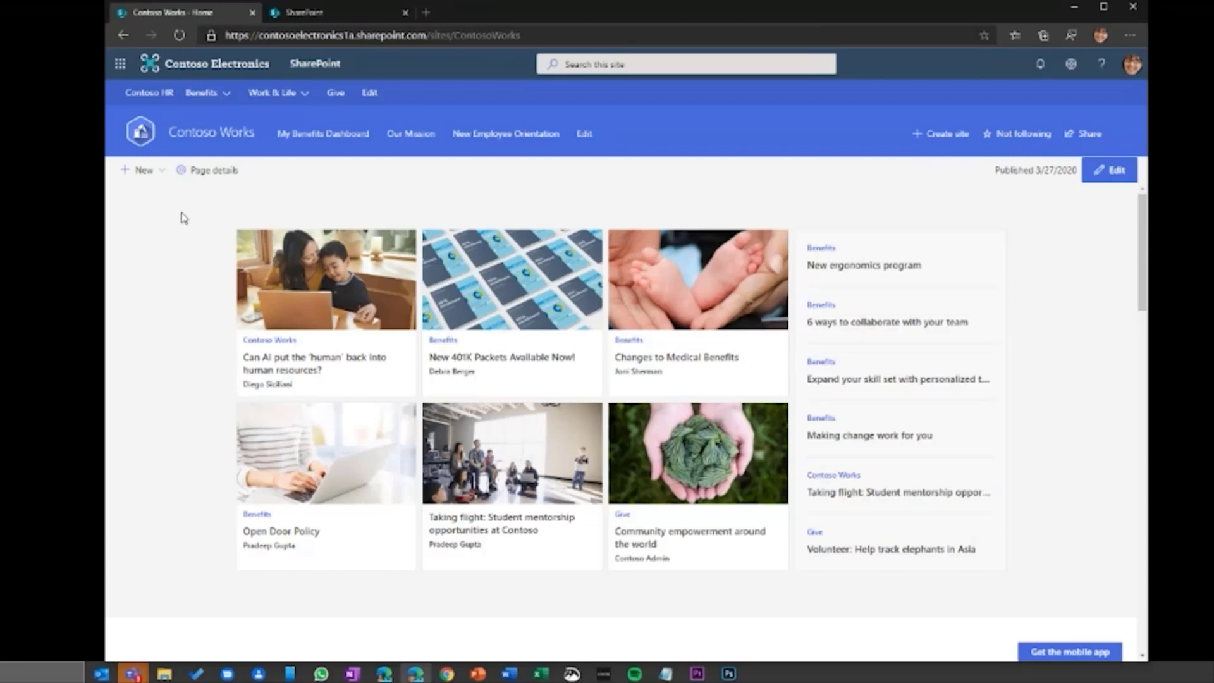
click(123, 36)
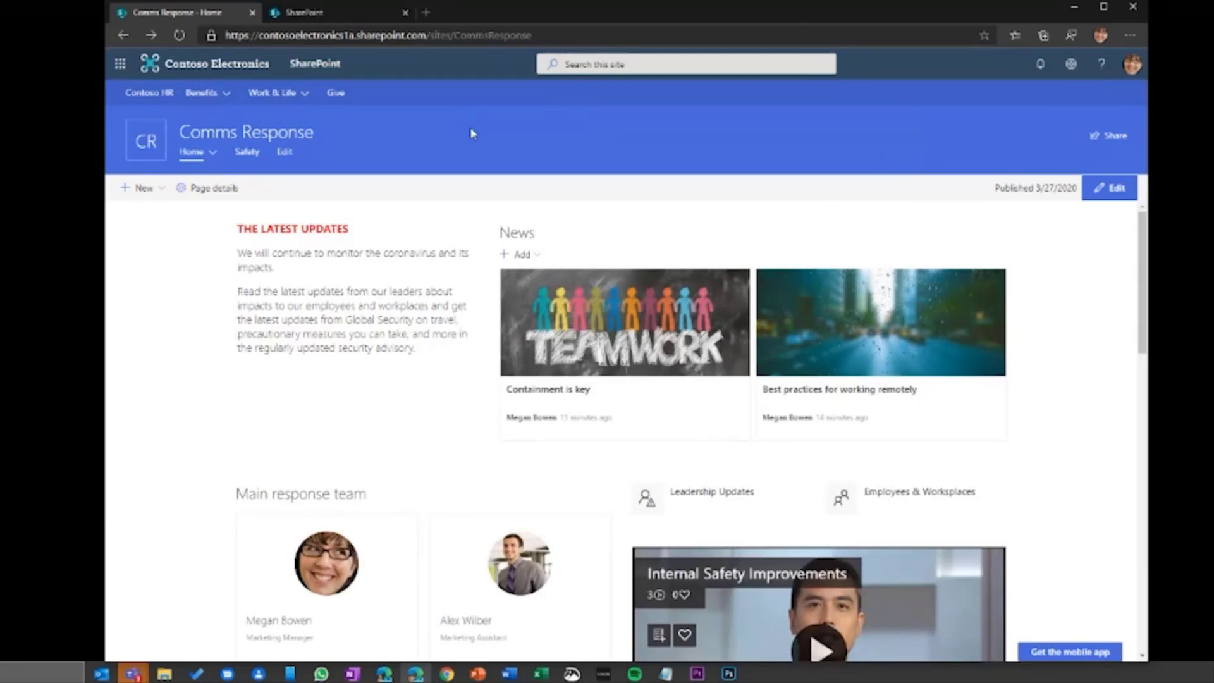
Share the site with the Everyone group at Read level without sending an email, and check the site visitors
click(1072, 66)
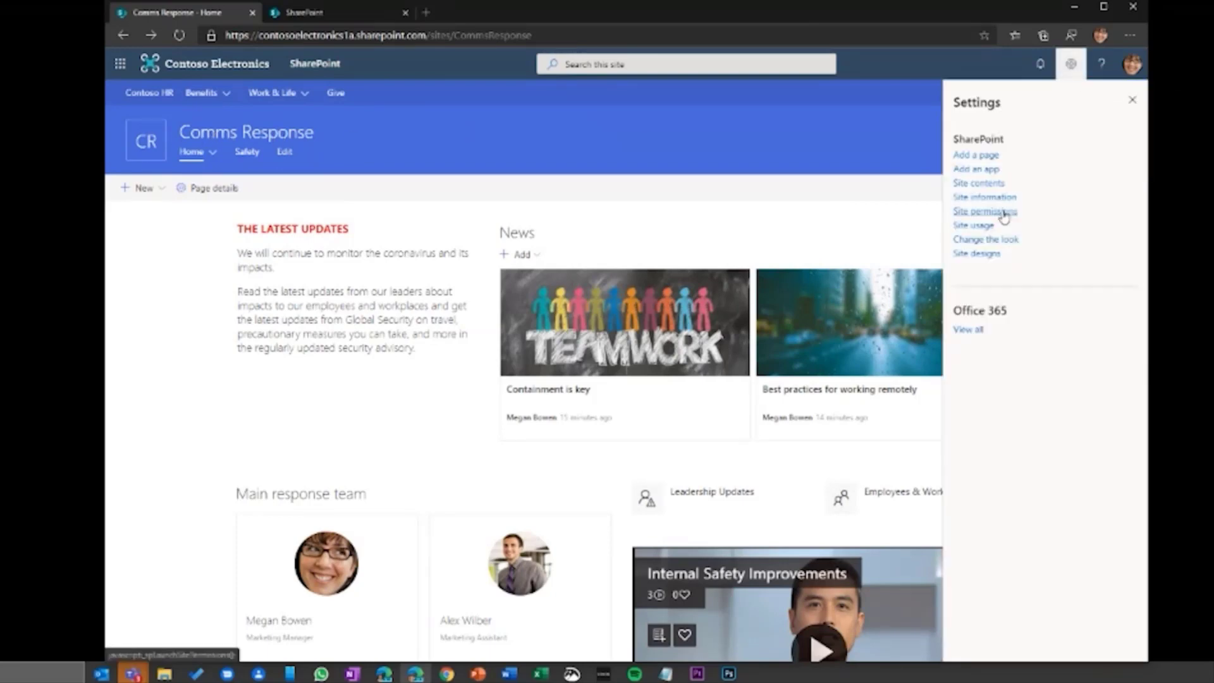
click(1003, 213)
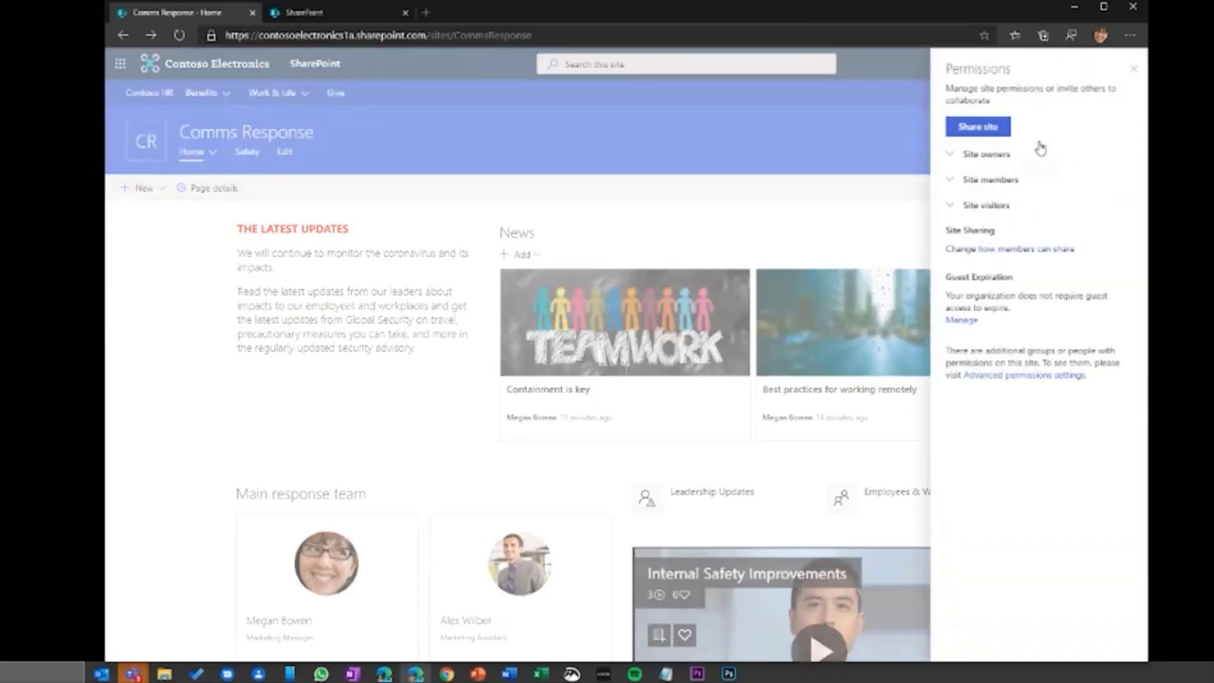
click(980, 128)
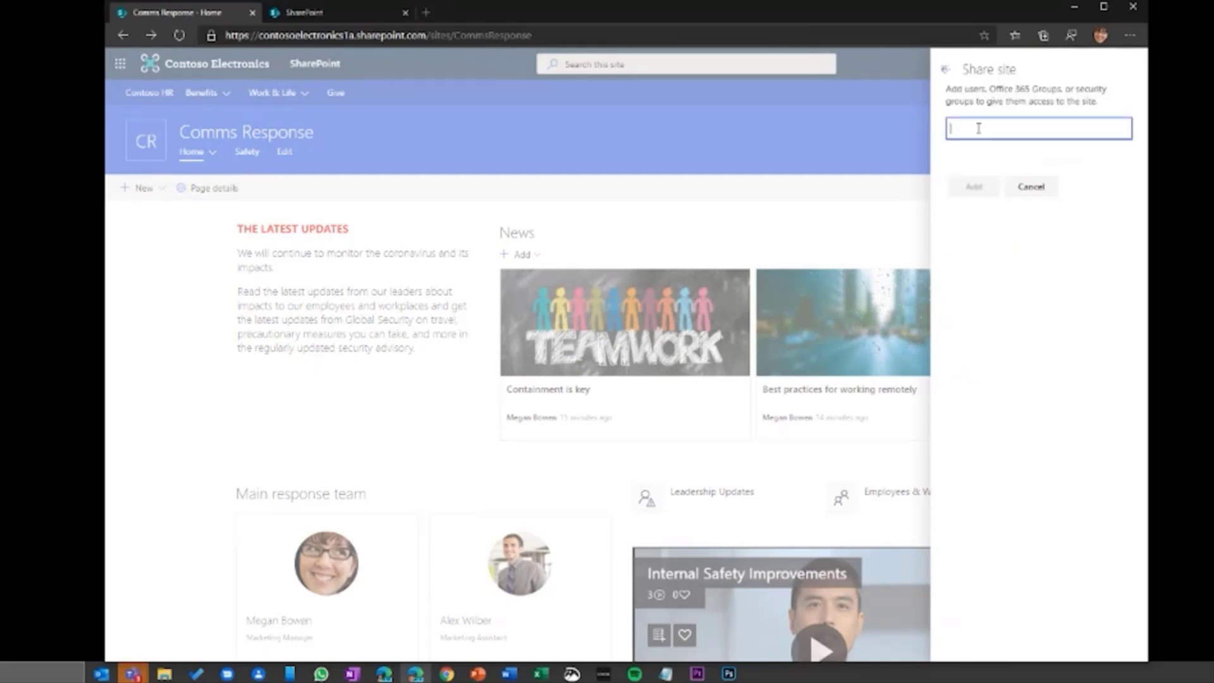
text(every)
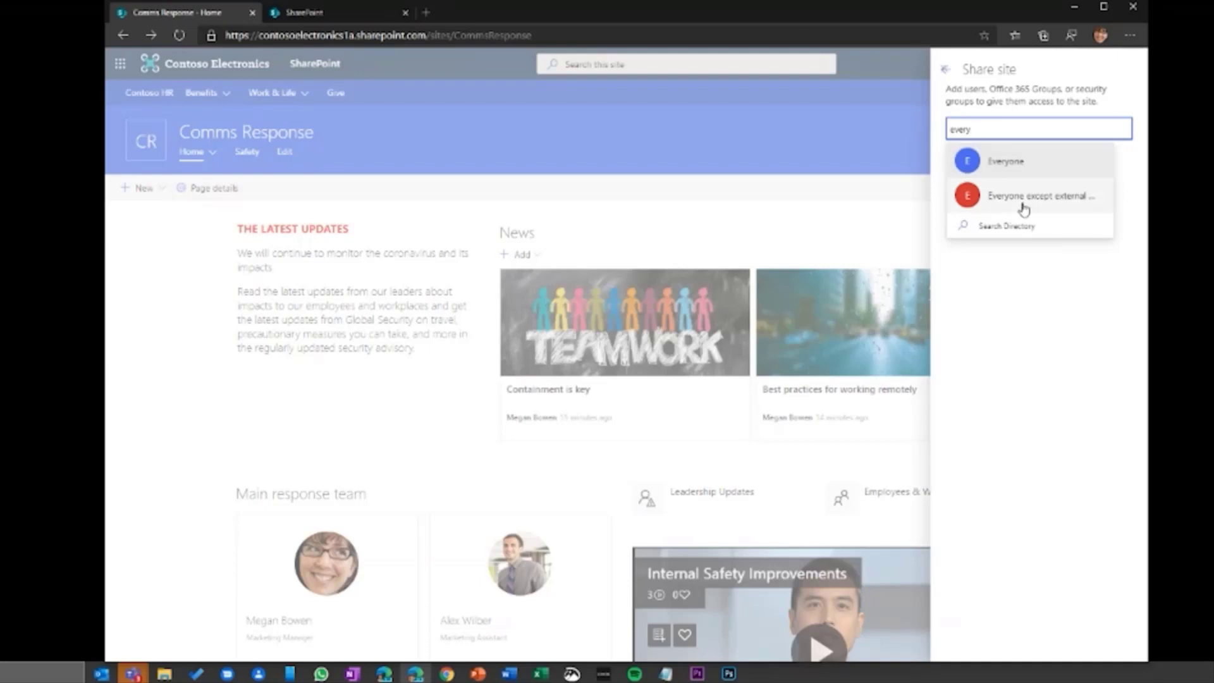
click(1011, 161)
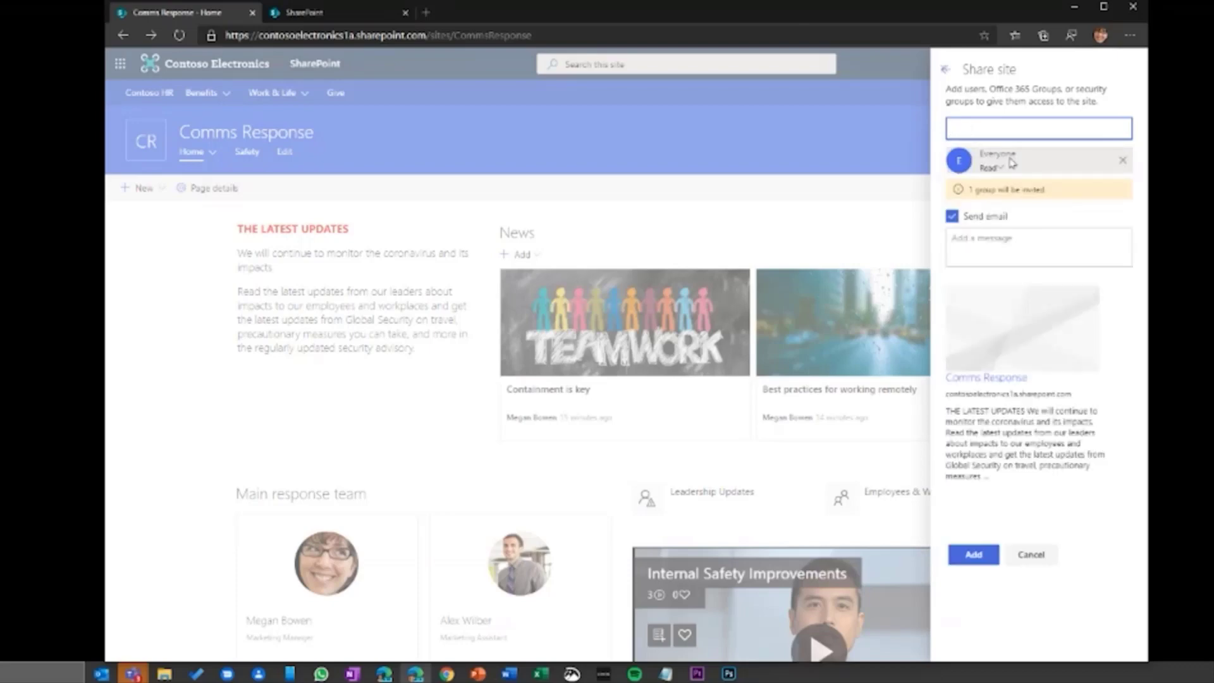
click(952, 217)
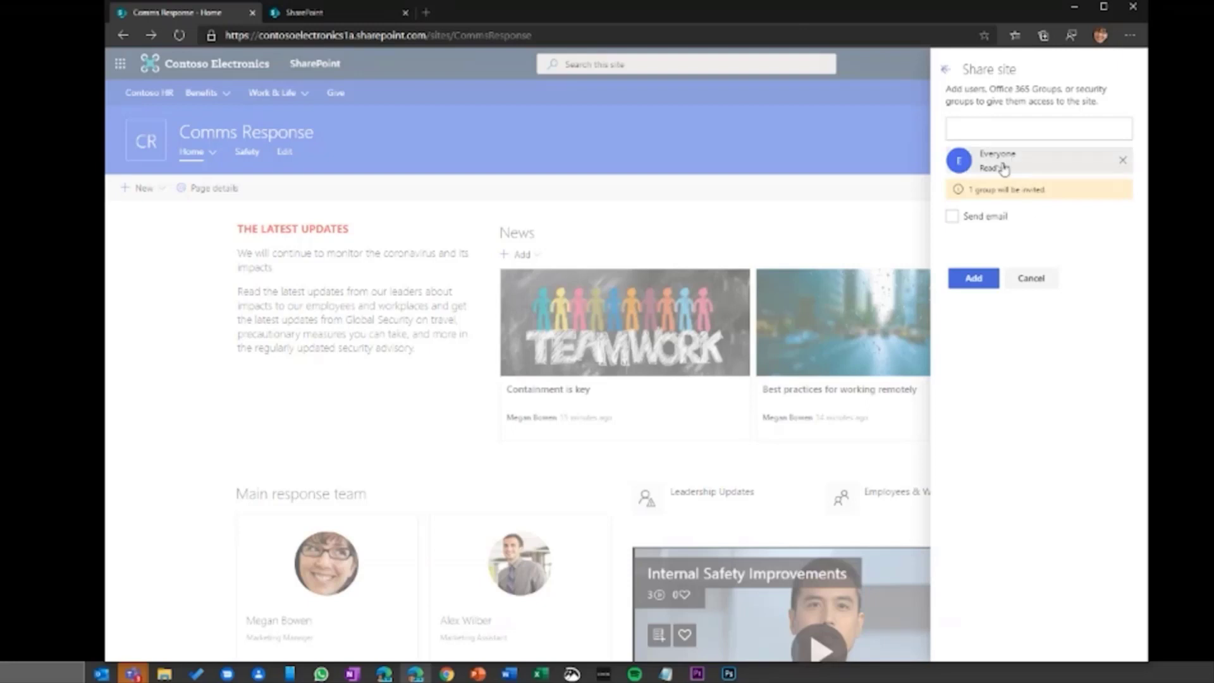
click(974, 279)
click(952, 208)
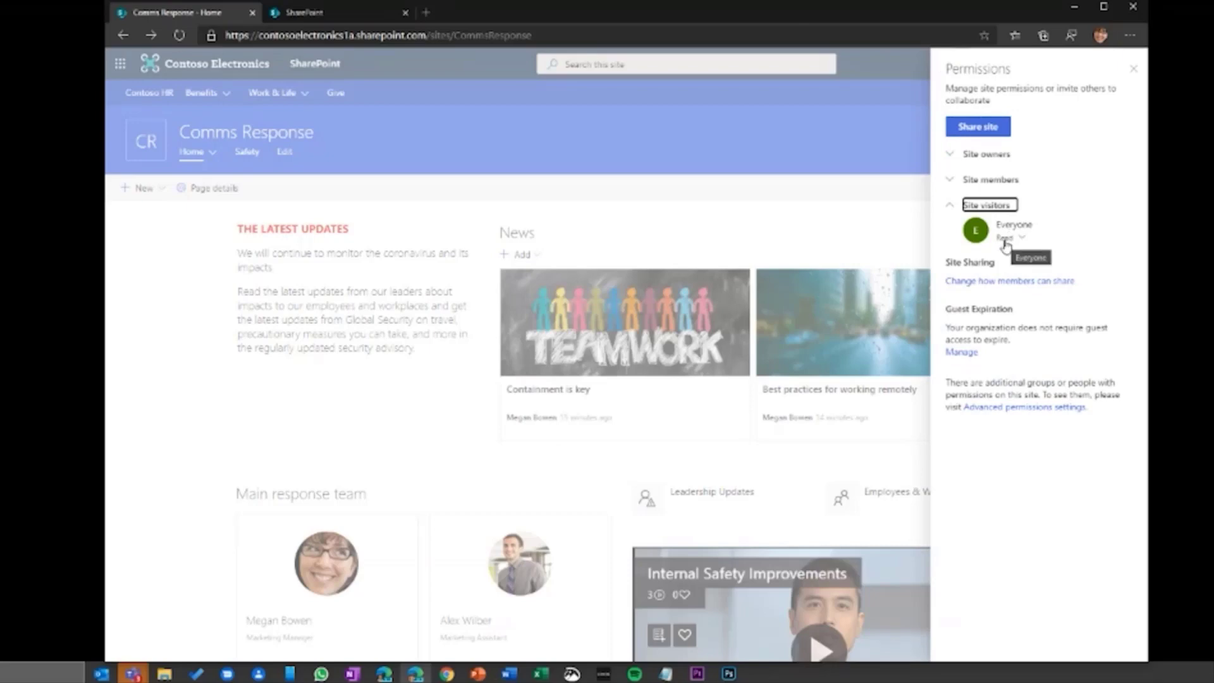
Check the site owners, and share the site with a marketing colleague at Full control with an email invitation
click(951, 156)
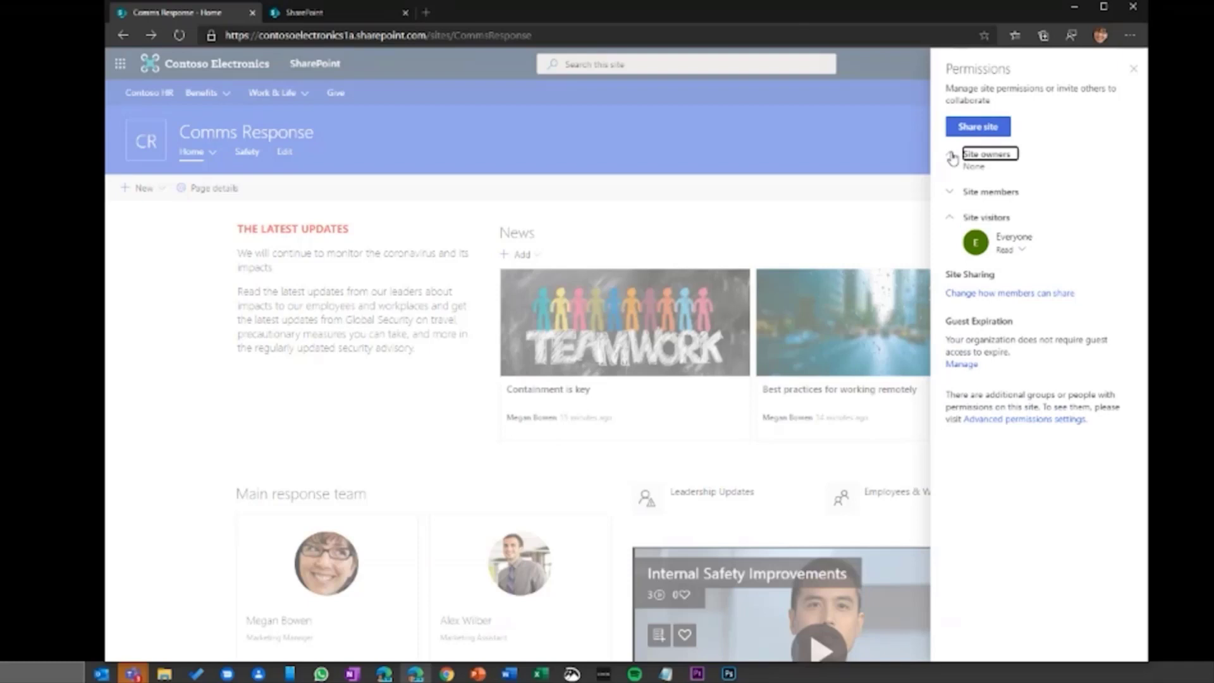
click(992, 129)
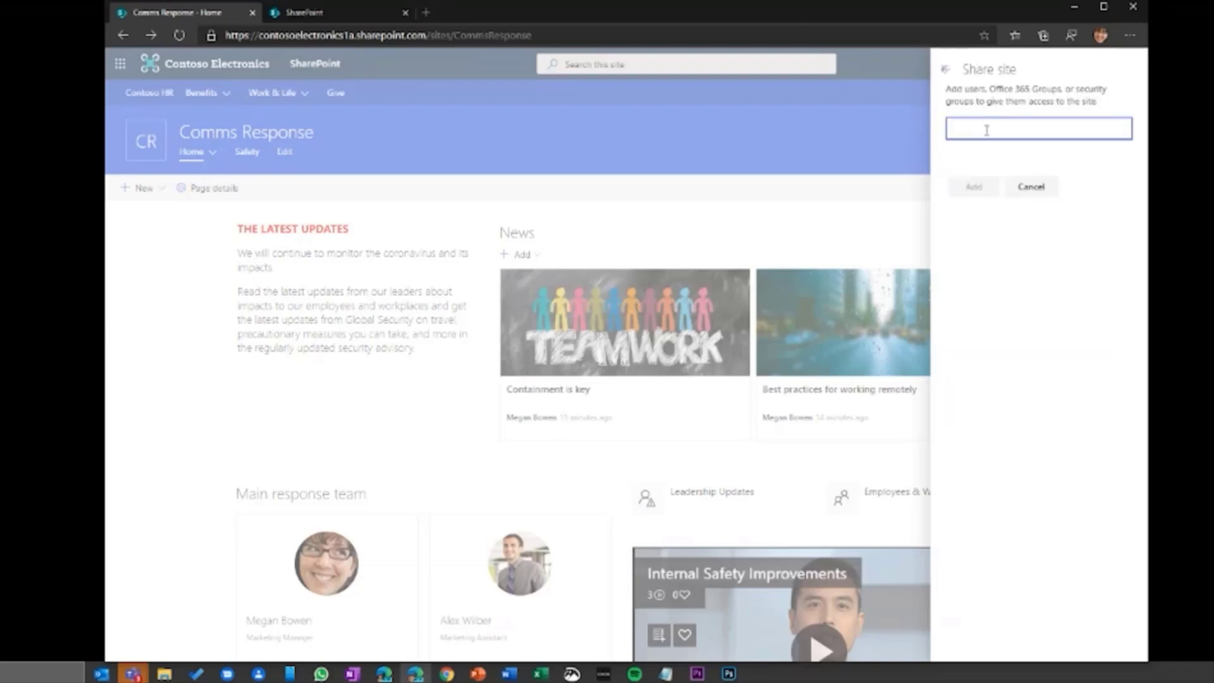
text(alex)
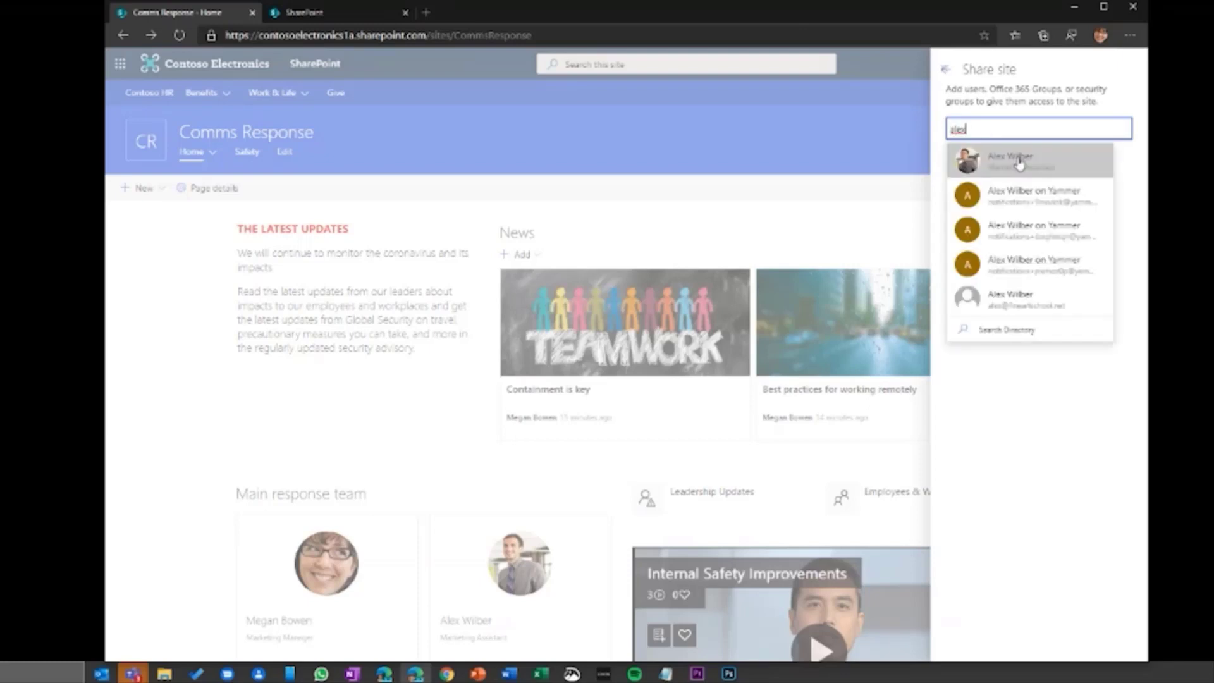
click(1011, 157)
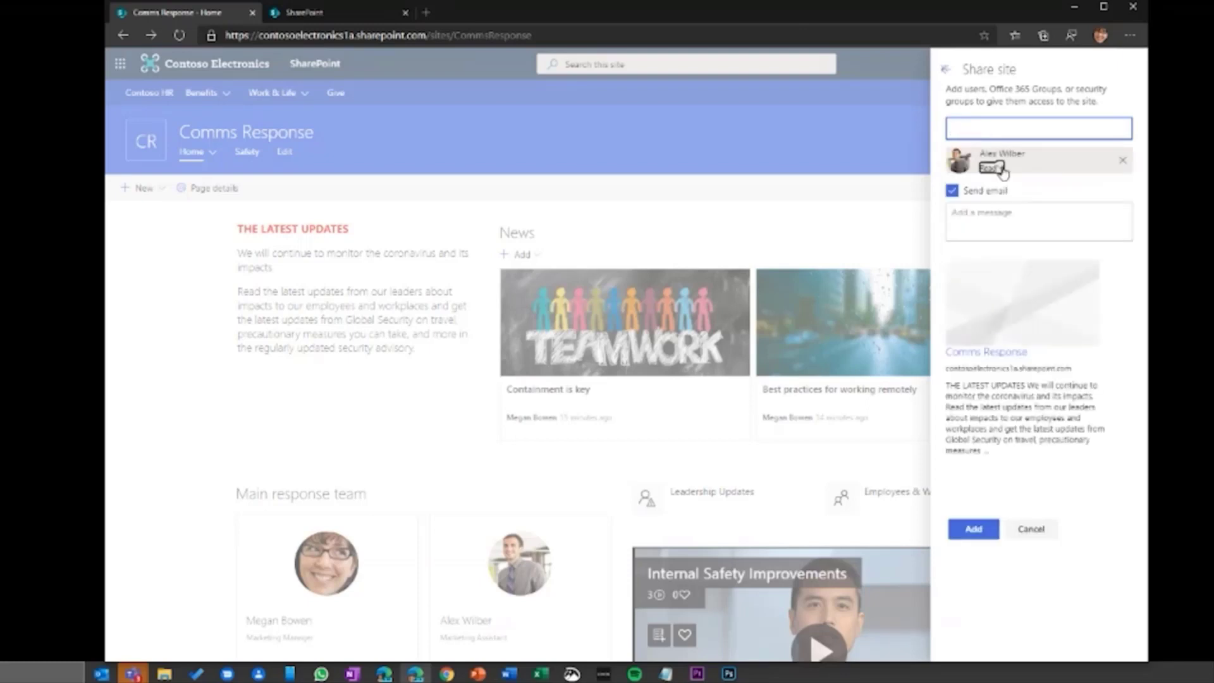
click(990, 167)
click(1005, 185)
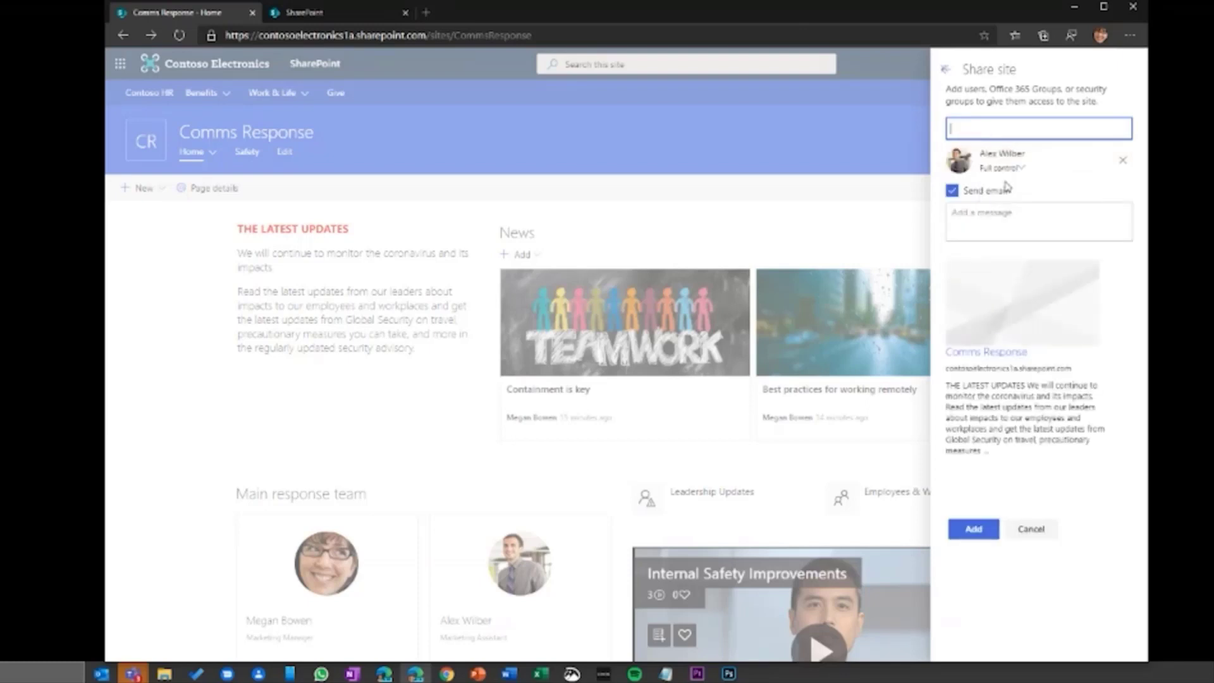
click(952, 191)
click(952, 192)
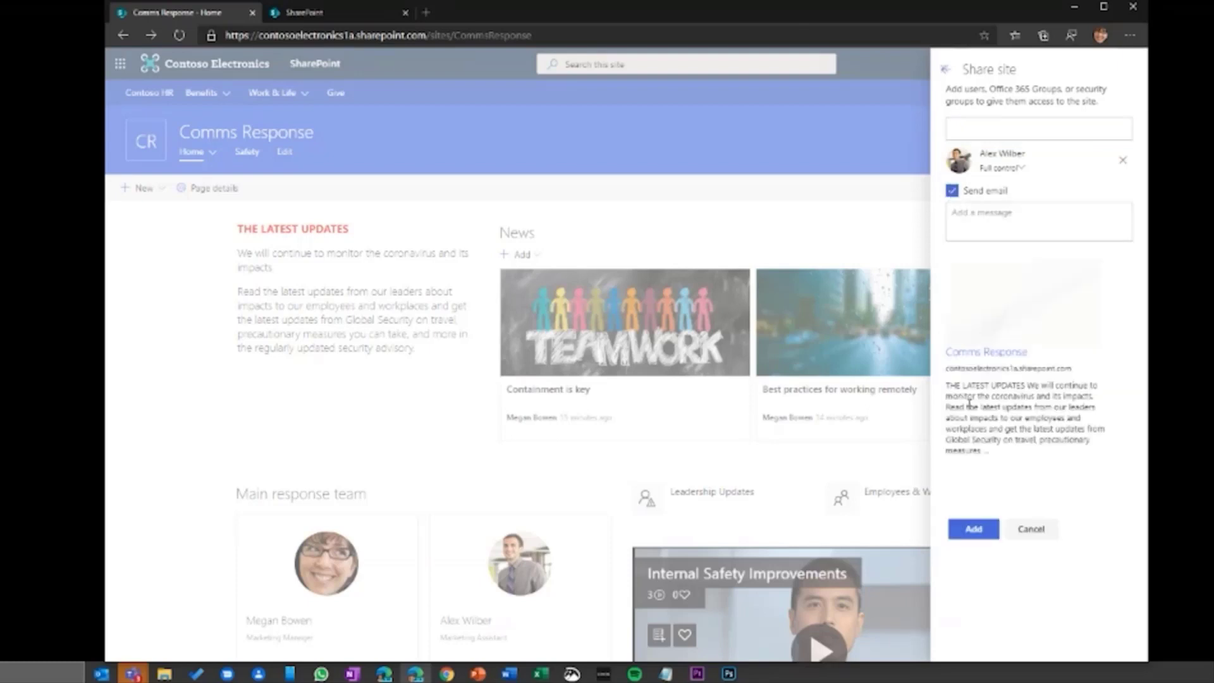
click(968, 533)
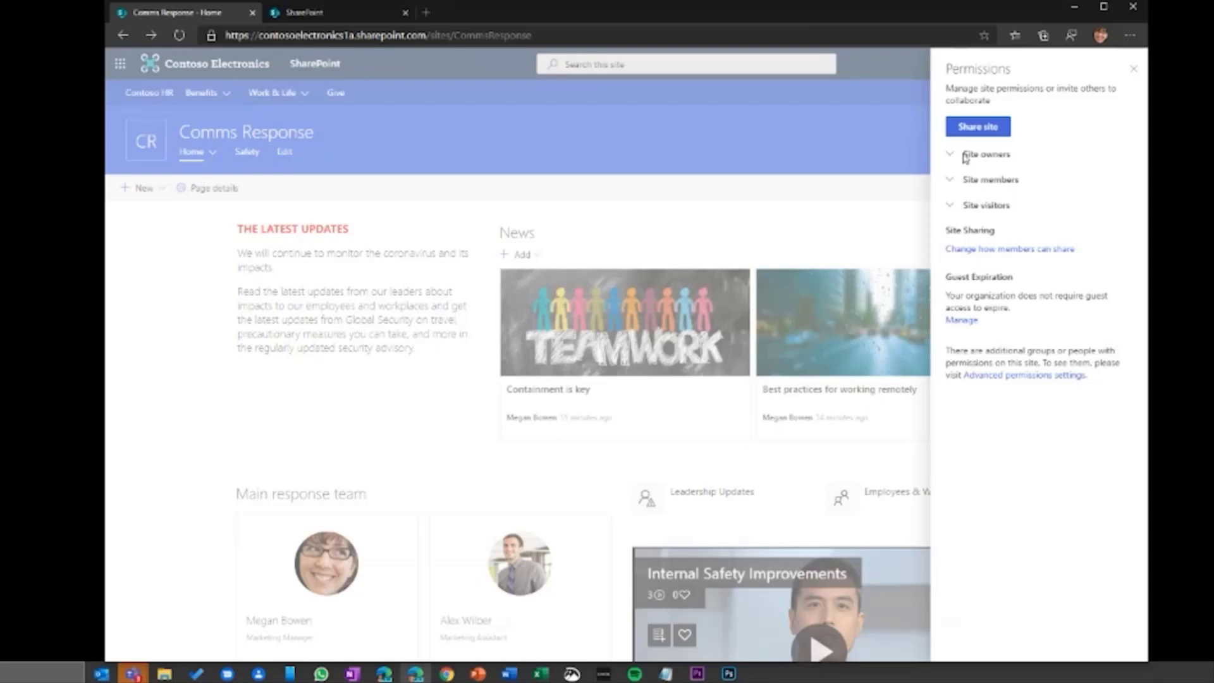
Check the site owners and site visitors, dismiss the mail notification, and close the site permissions
click(965, 155)
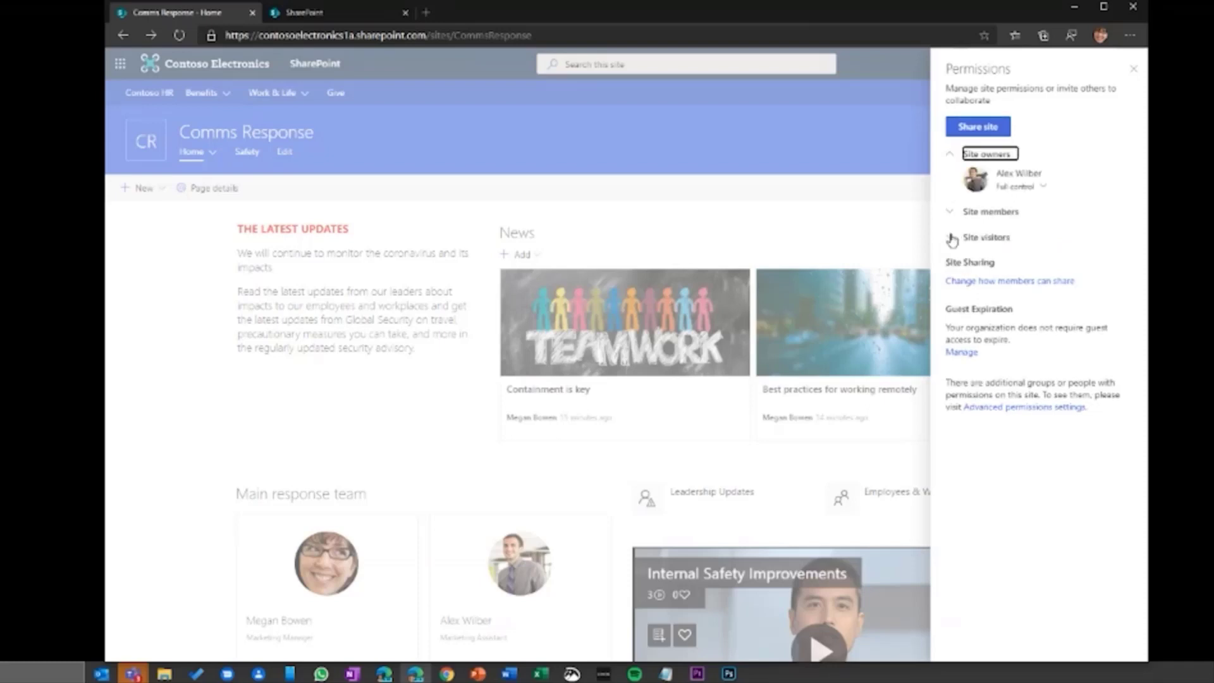
click(953, 239)
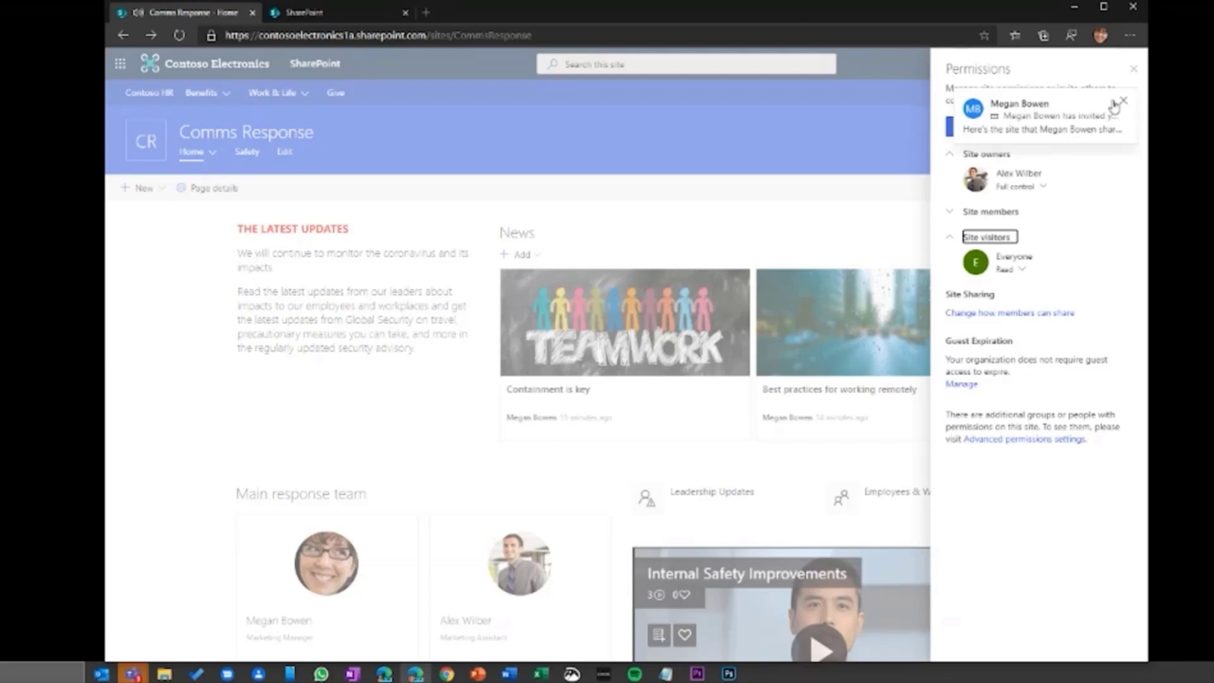
click(1123, 101)
click(1134, 69)
click(1131, 103)
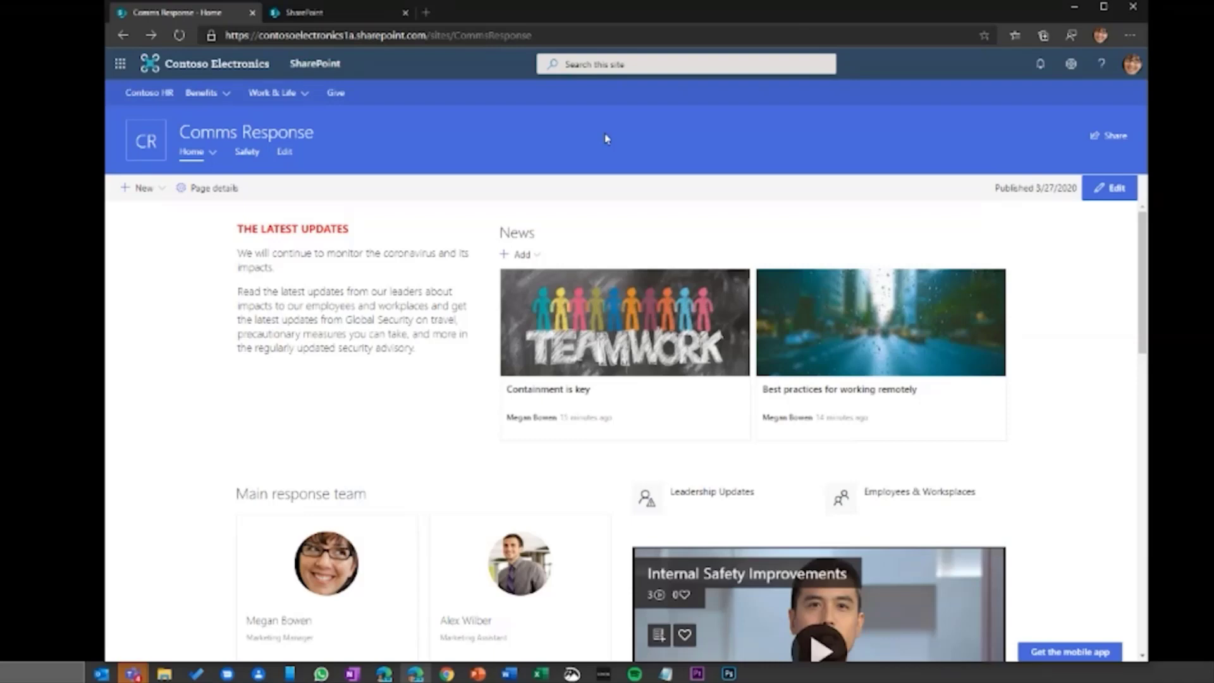
Switch to the PowerPoint deck and present the "Helpful resources" slide full screen, swapping Presenter View and Slide Show
key(alt+Tab)
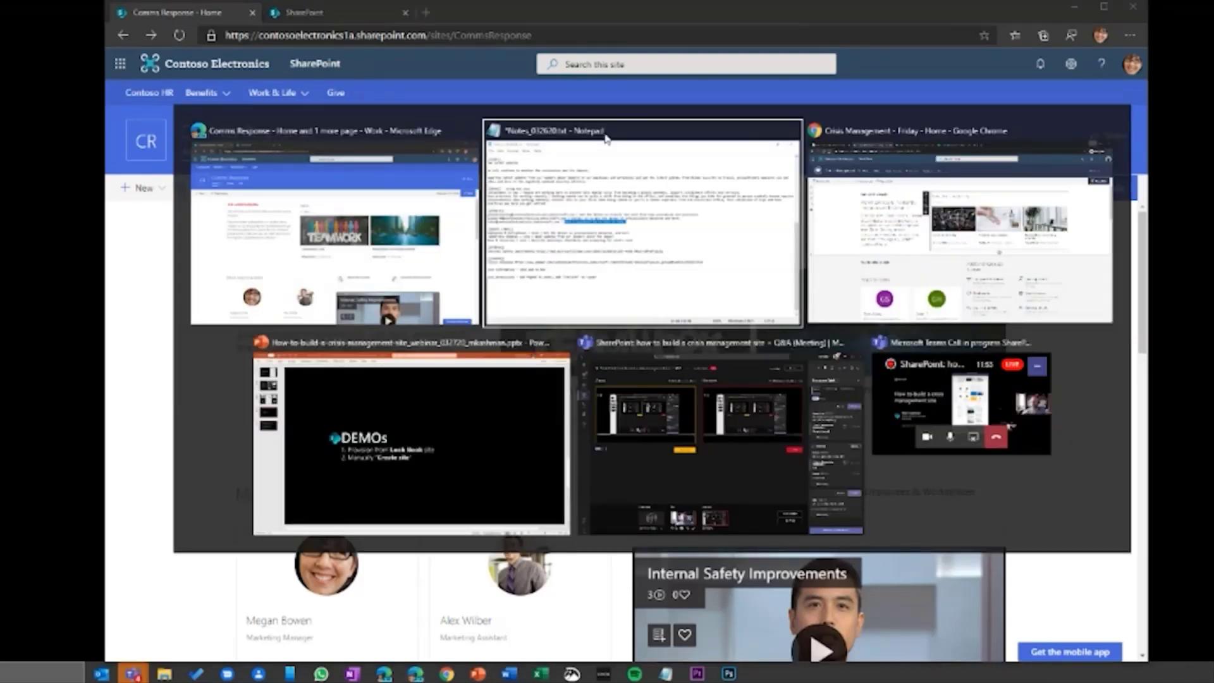
key(alt+Tab)
key(alt+Tab)
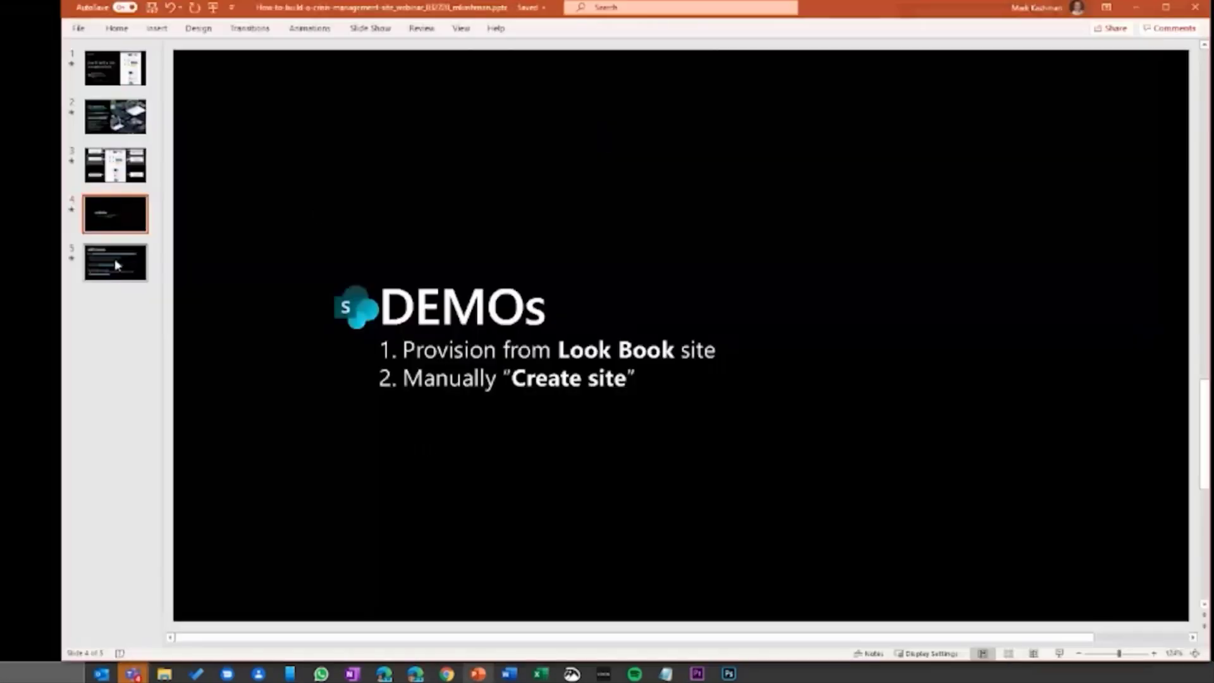
click(115, 261)
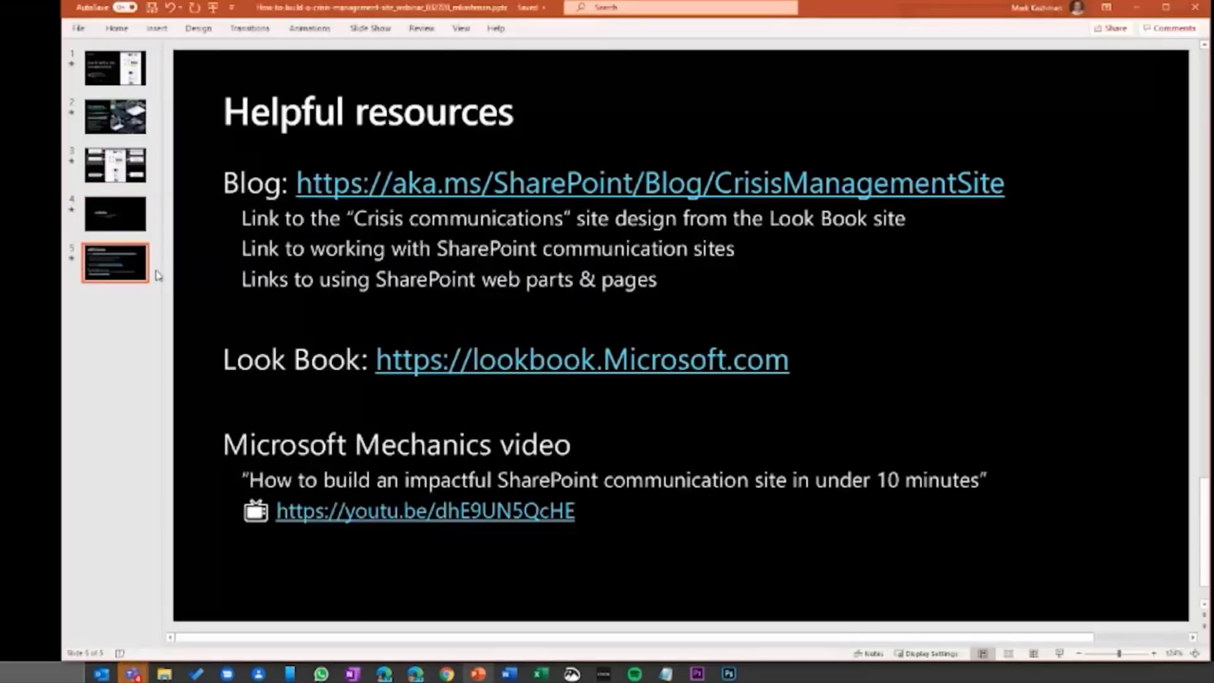
click(1059, 653)
click(79, 17)
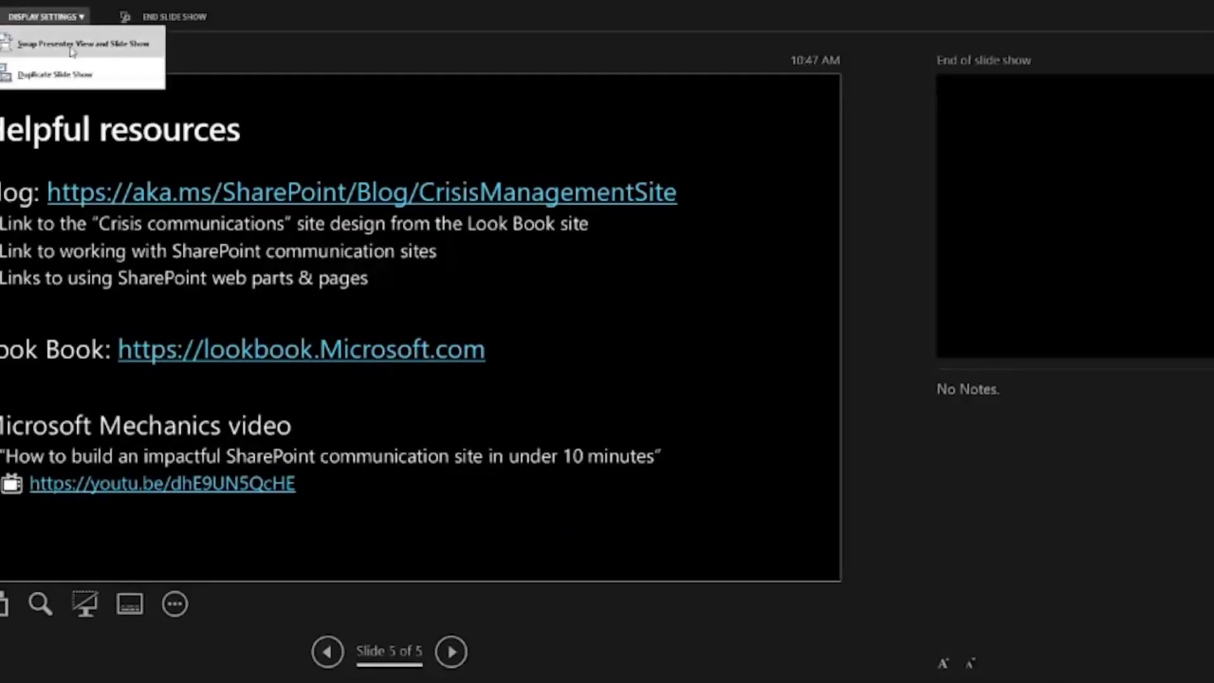
click(71, 45)
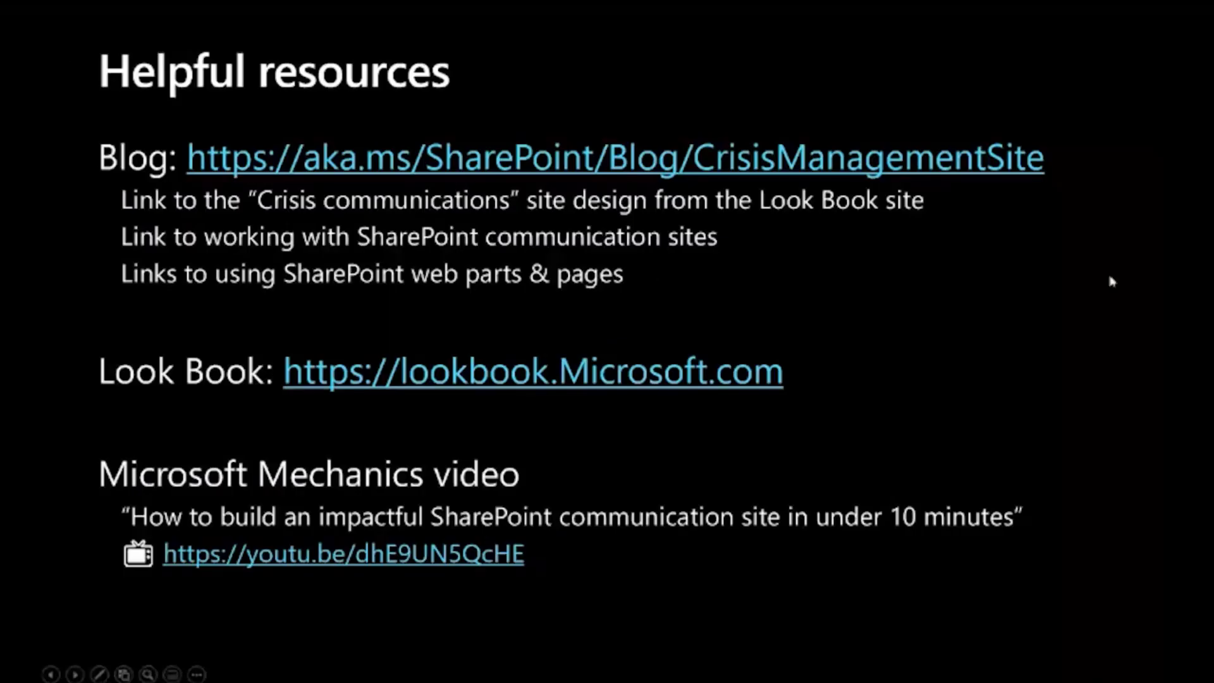